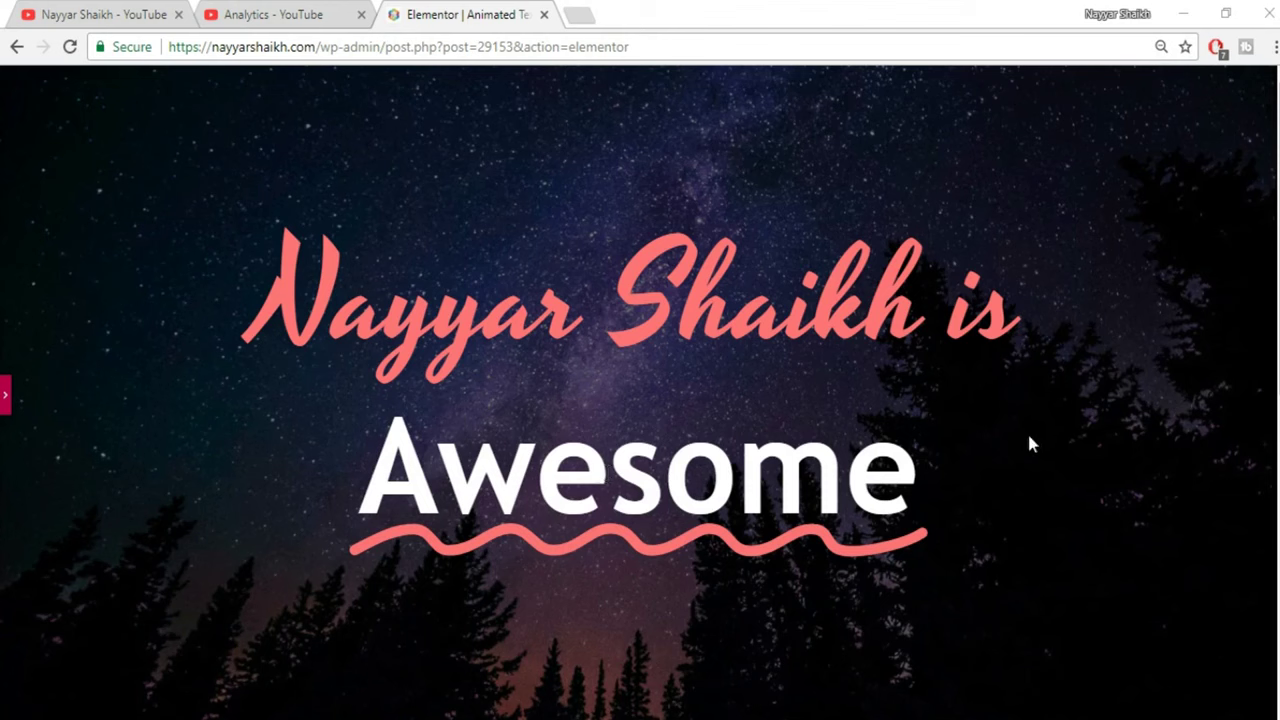
{"action": "scroll", "coordinate": [1029, 443], "scroll_direction": "down", "scroll_amount": 2}
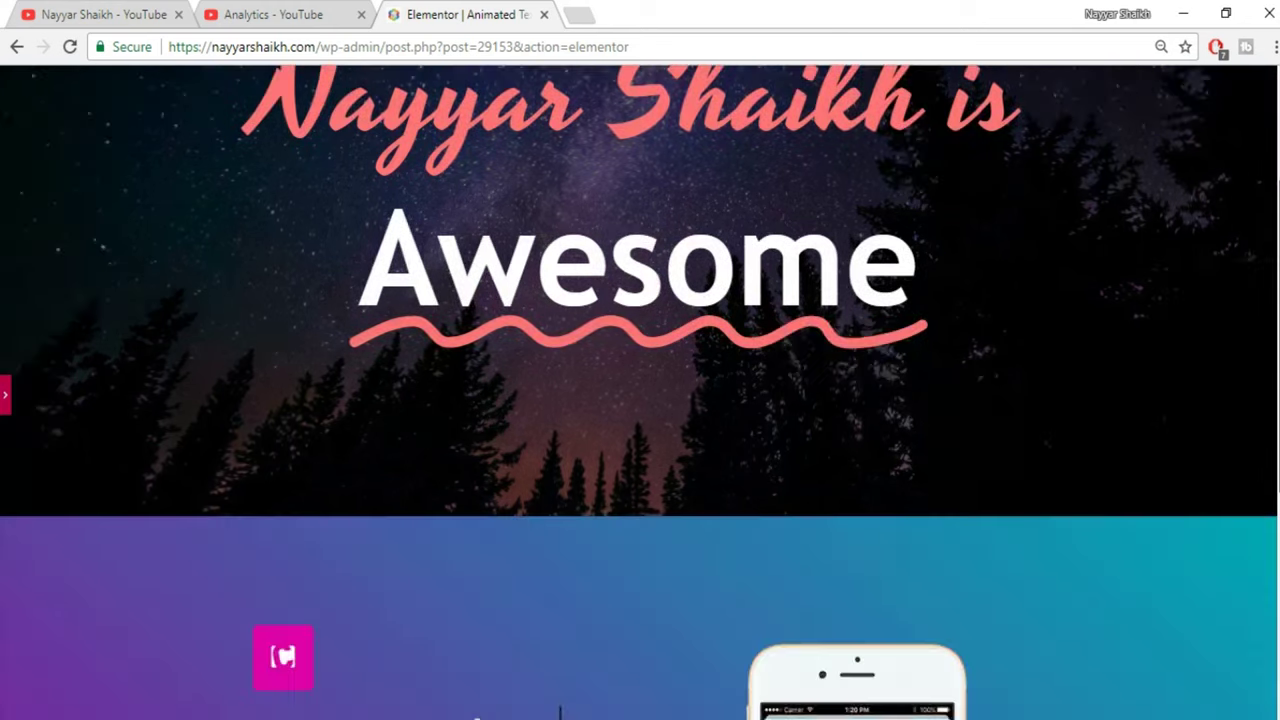
{"action": "scroll", "coordinate": [560, 712], "scroll_direction": "down", "scroll_amount": 4}
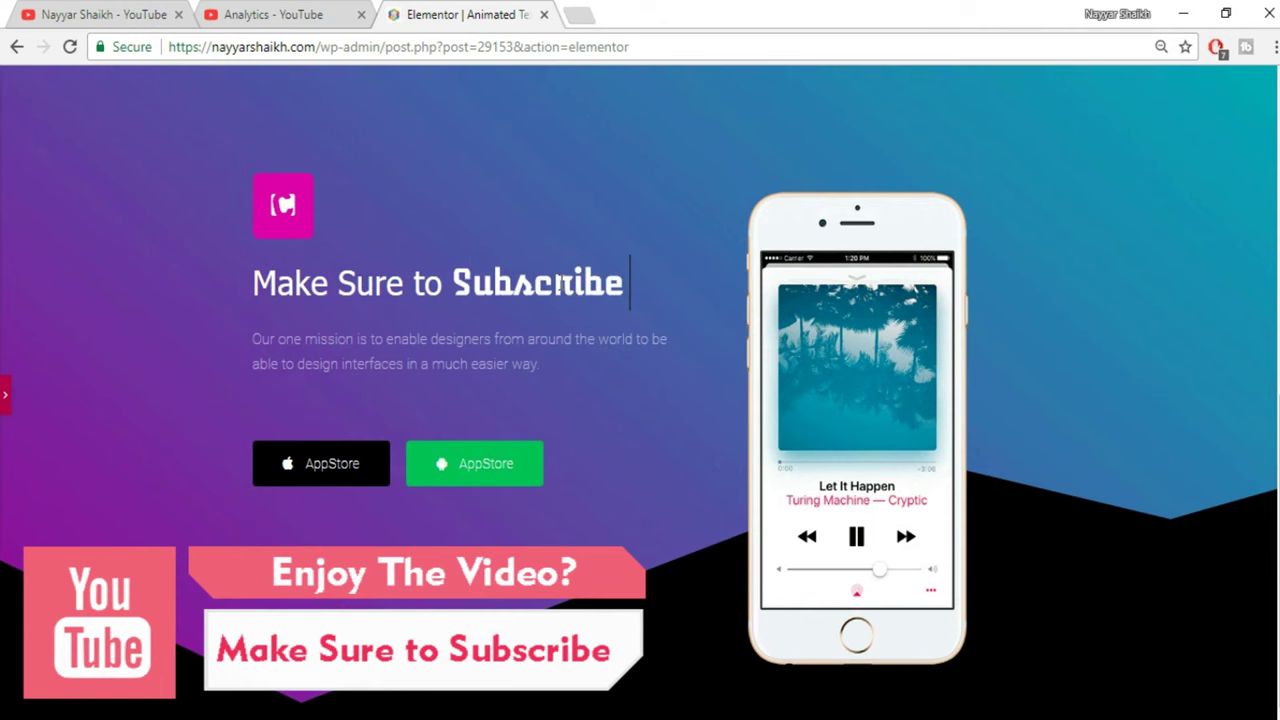
{"action": "scroll", "coordinate": [1029, 517], "scroll_direction": "up", "scroll_amount": 8}
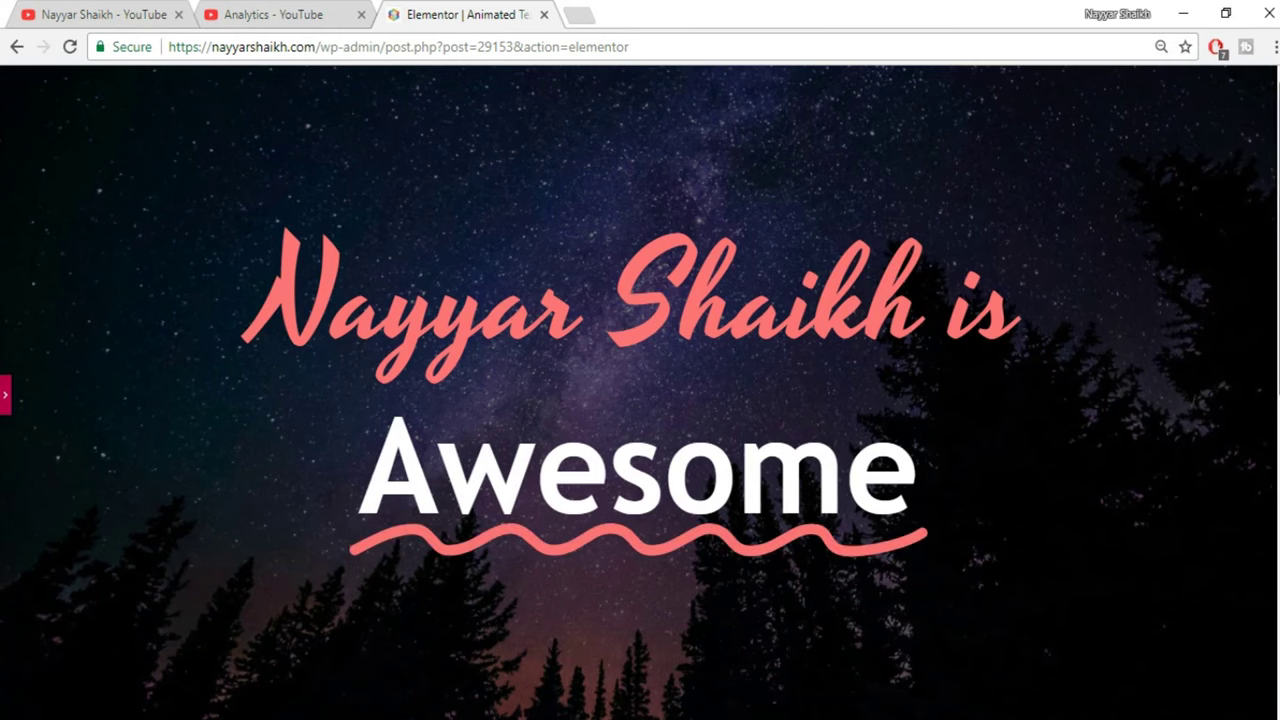
Step: Reopen the editing panel, try the Typing animation on the rotating "Make Sure to" headline and set it to Flip
{"action": "scroll", "coordinate": [640, 392], "scroll_direction": "down", "scroll_amount": 7}
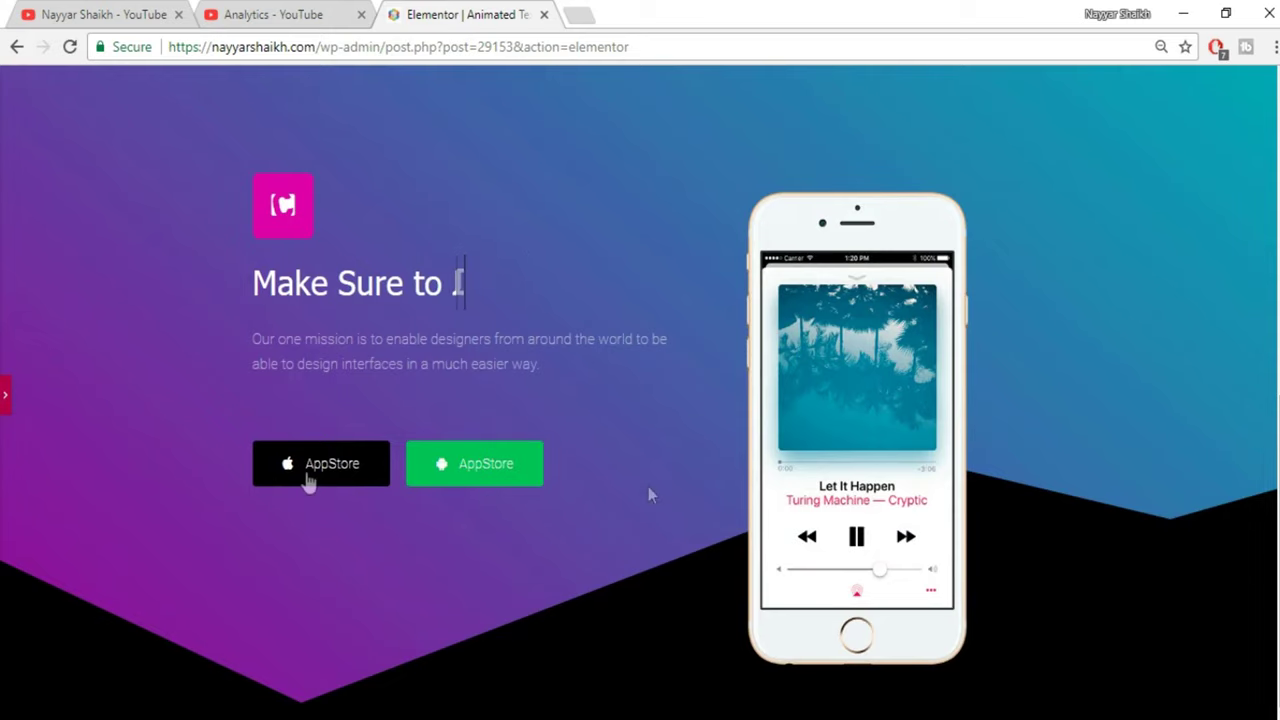
{"action": "left_click", "coordinate": [5, 400]}
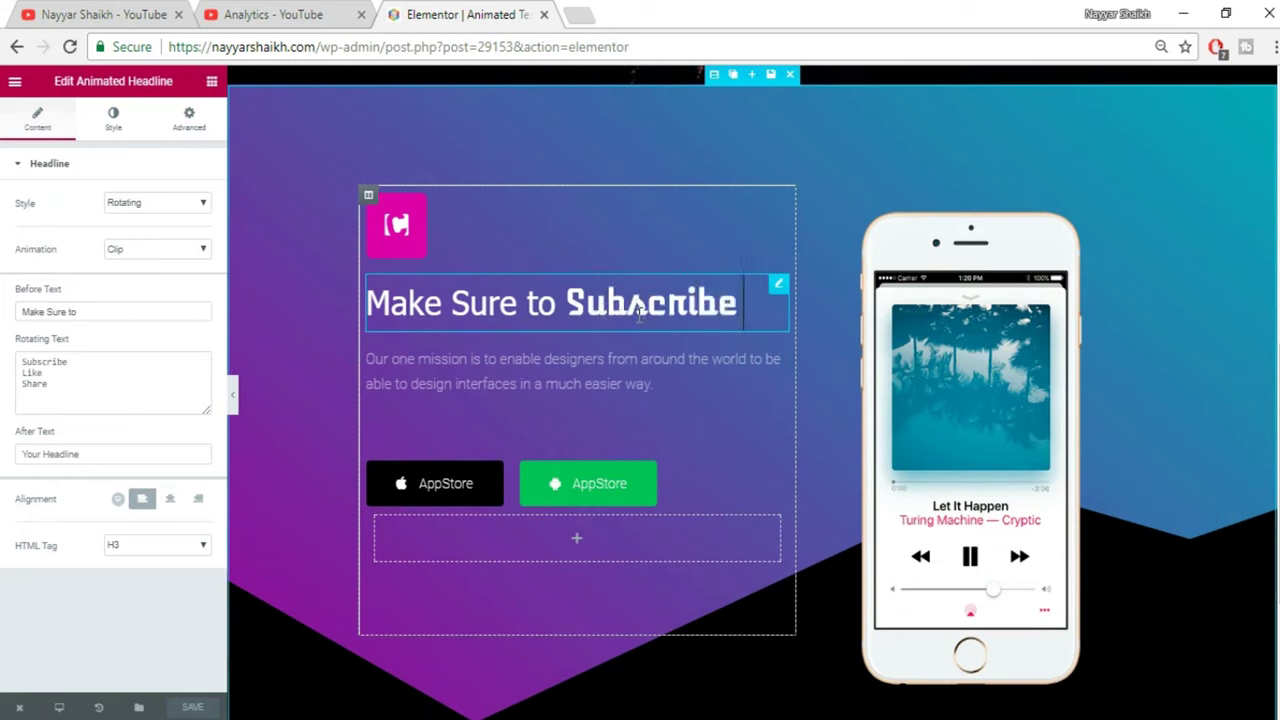
{"action": "left_click", "coordinate": [157, 249]}
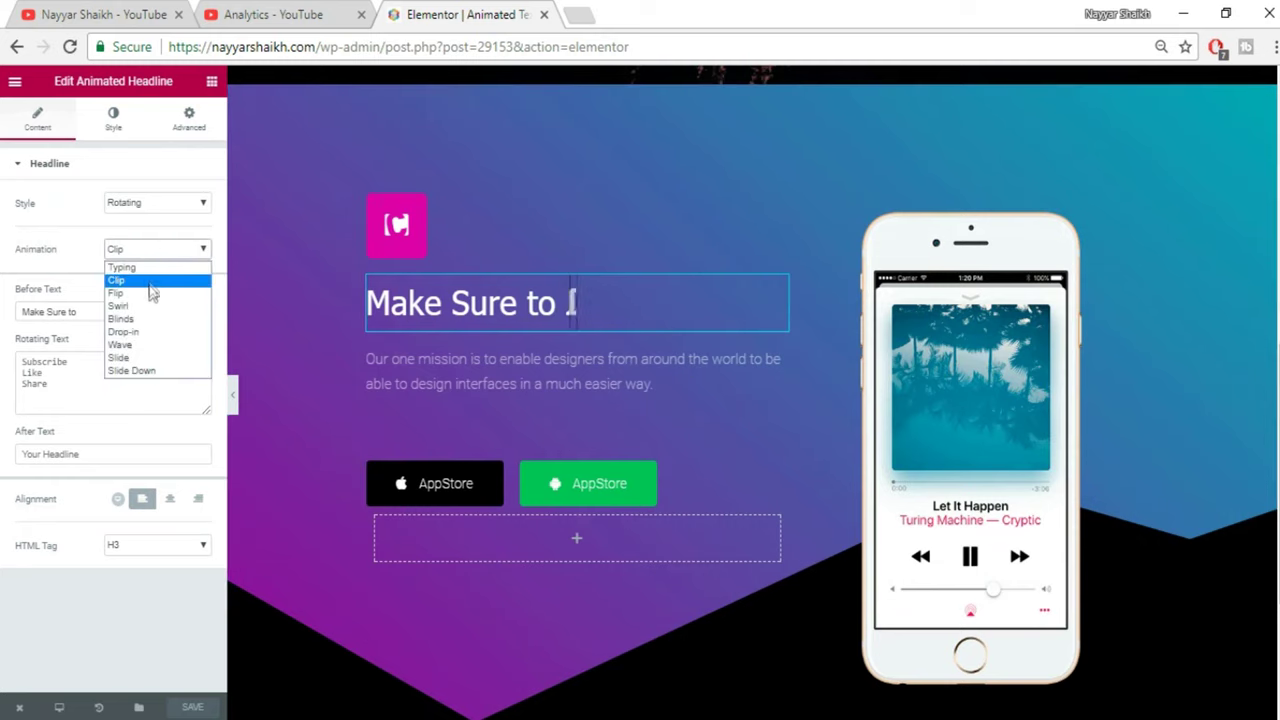
{"action": "left_click", "coordinate": [150, 263]}
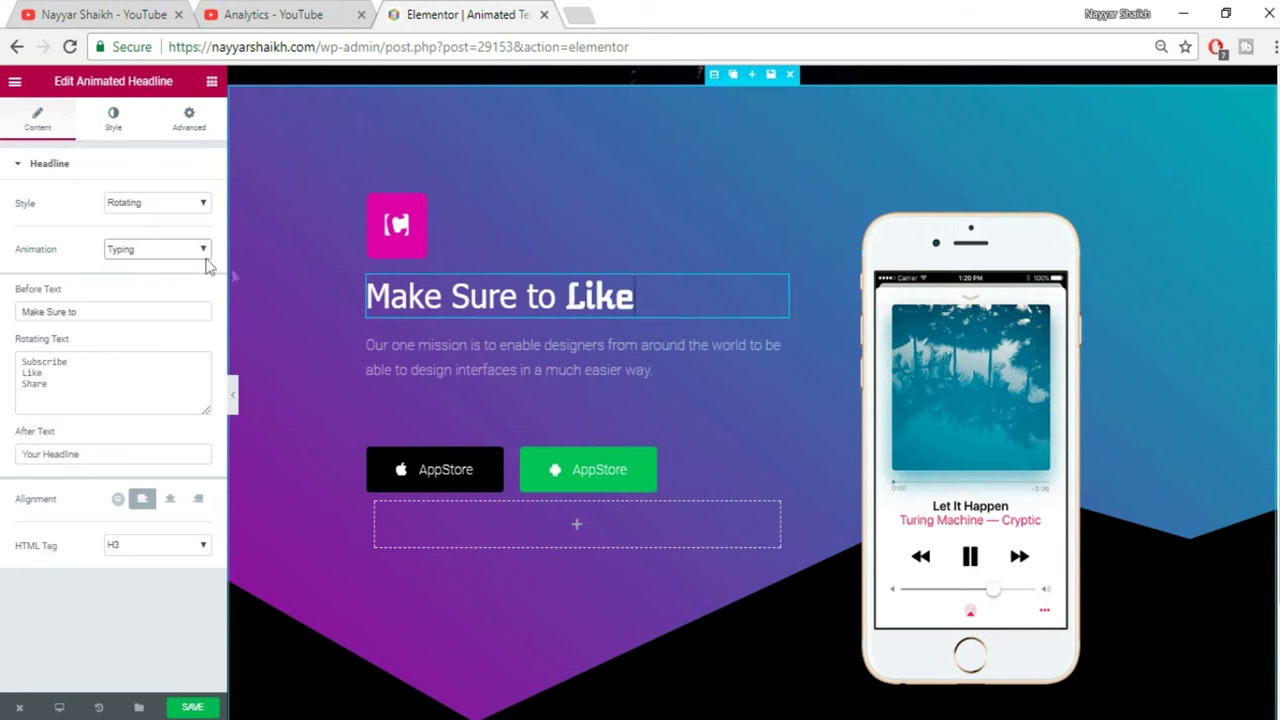
{"action": "left_click", "coordinate": [175, 250]}
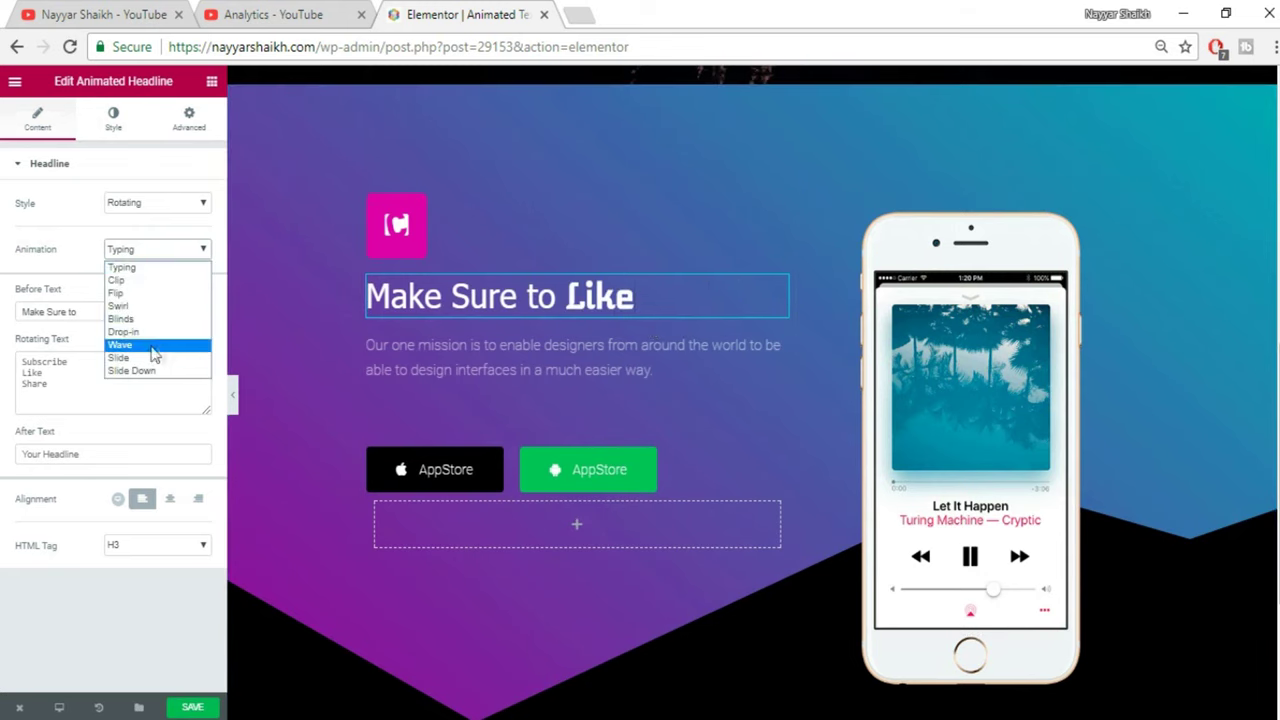
{"action": "left_click", "coordinate": [138, 293]}
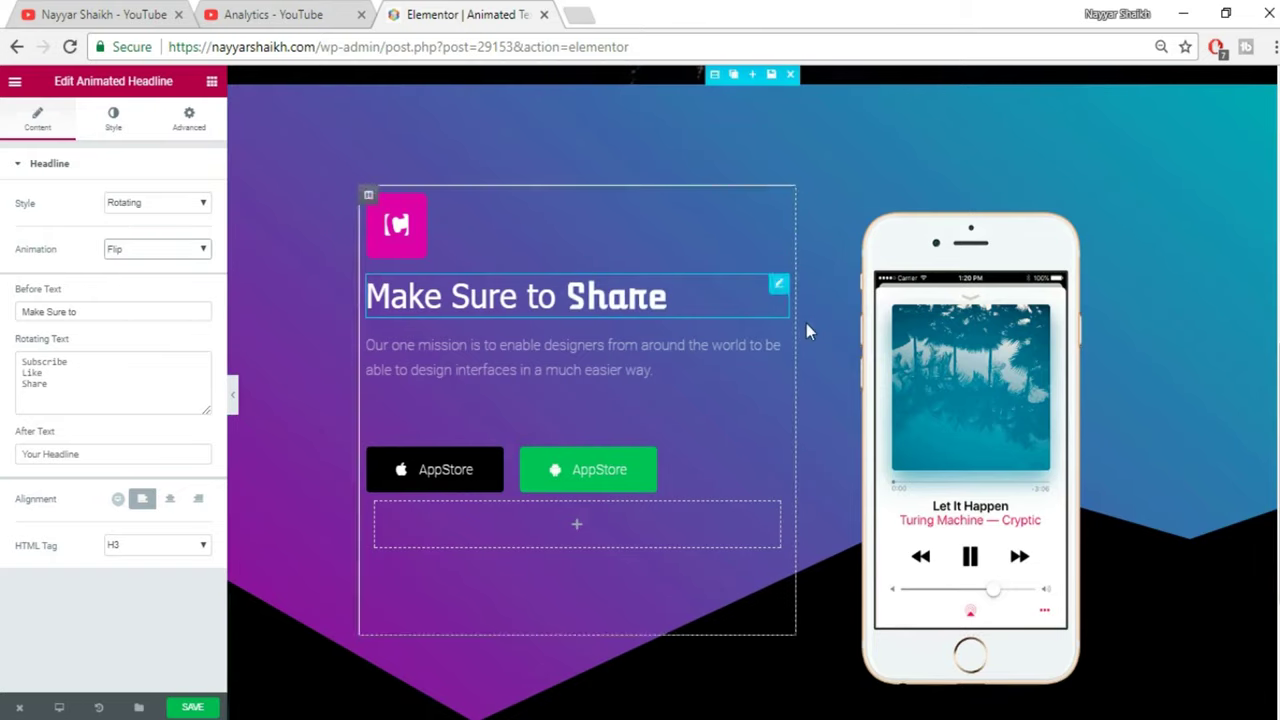
Step: Try the Circle shape on the highlighted "Awesome" headline and change its shape to Underline Zigzag
{"action": "scroll", "coordinate": [540, 415], "scroll_direction": "up", "scroll_amount": 4}
{"action": "scroll", "coordinate": [562, 556], "scroll_direction": "down", "scroll_amount": 3}
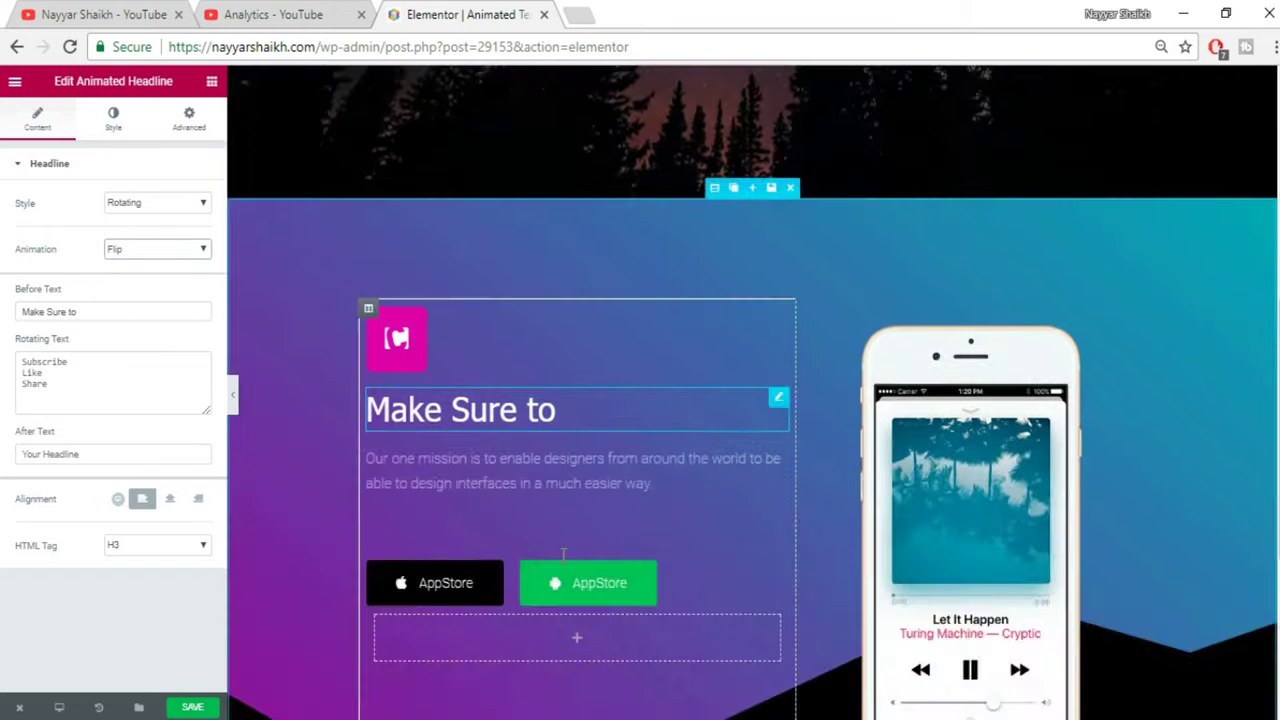
{"action": "scroll", "coordinate": [562, 556], "scroll_direction": "up", "scroll_amount": 5}
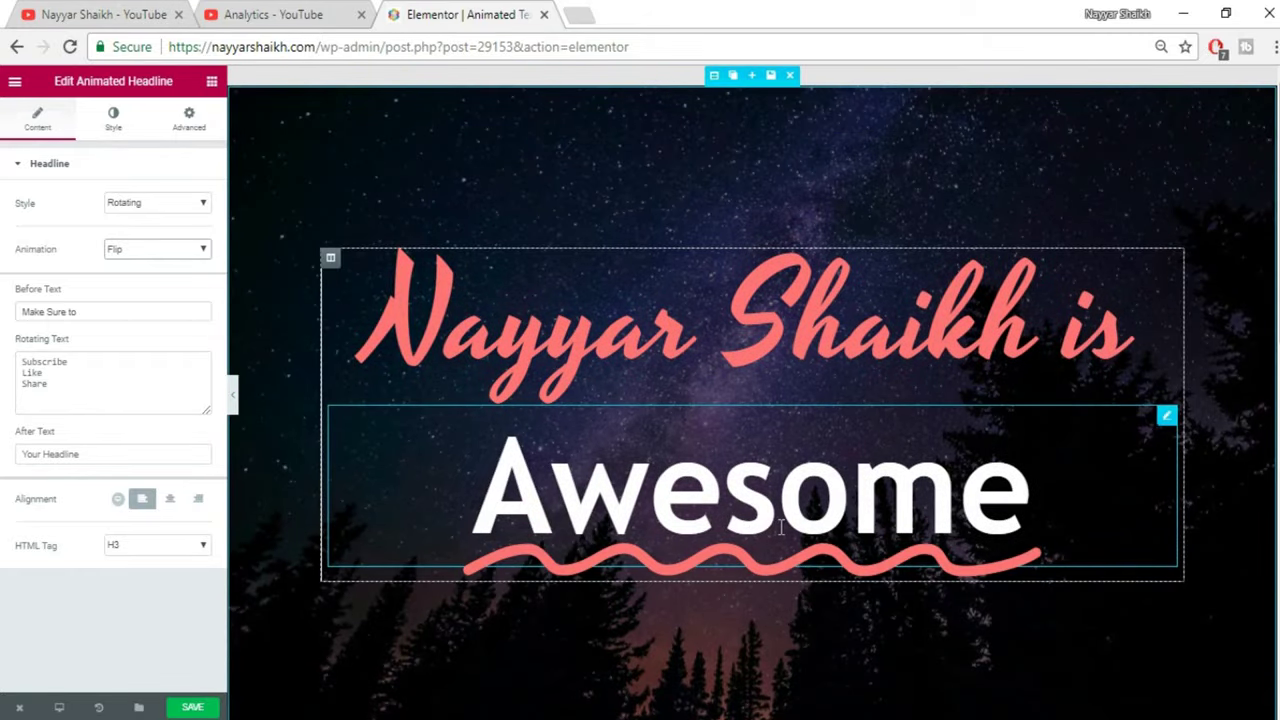
{"action": "left_click", "coordinate": [781, 530]}
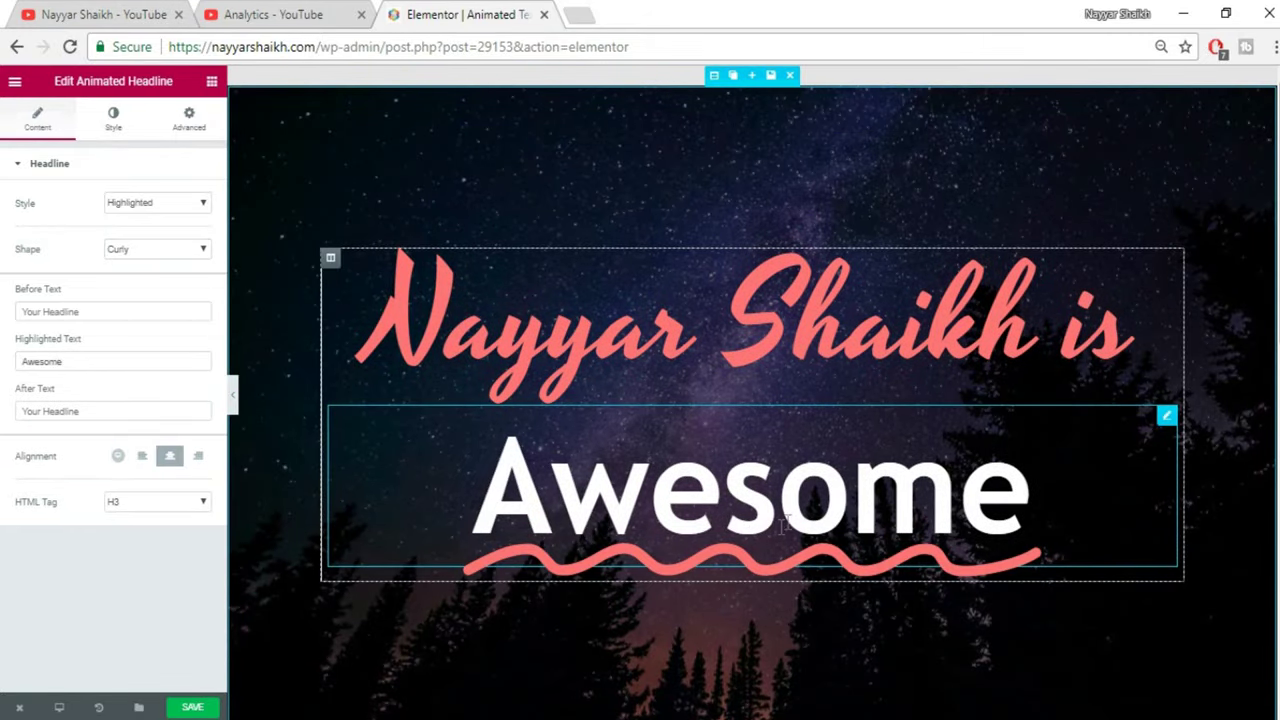
{"action": "left_click", "coordinate": [162, 204]}
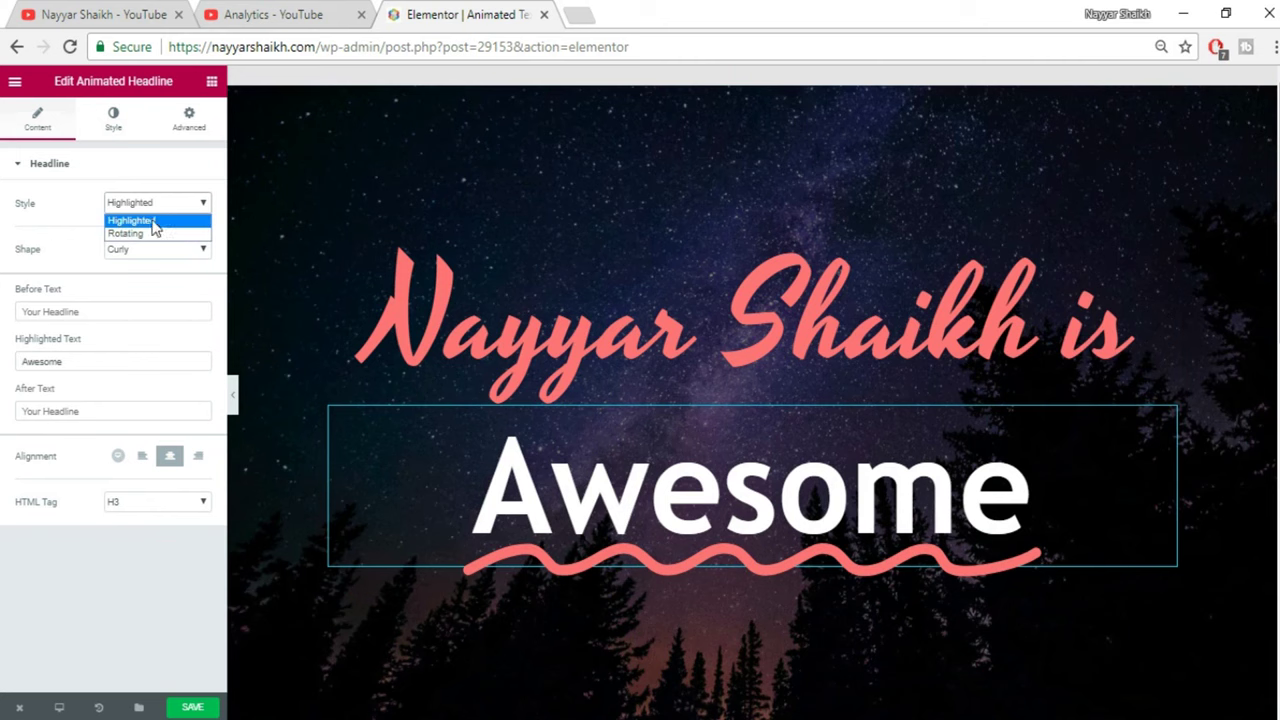
{"action": "left_click", "coordinate": [151, 223]}
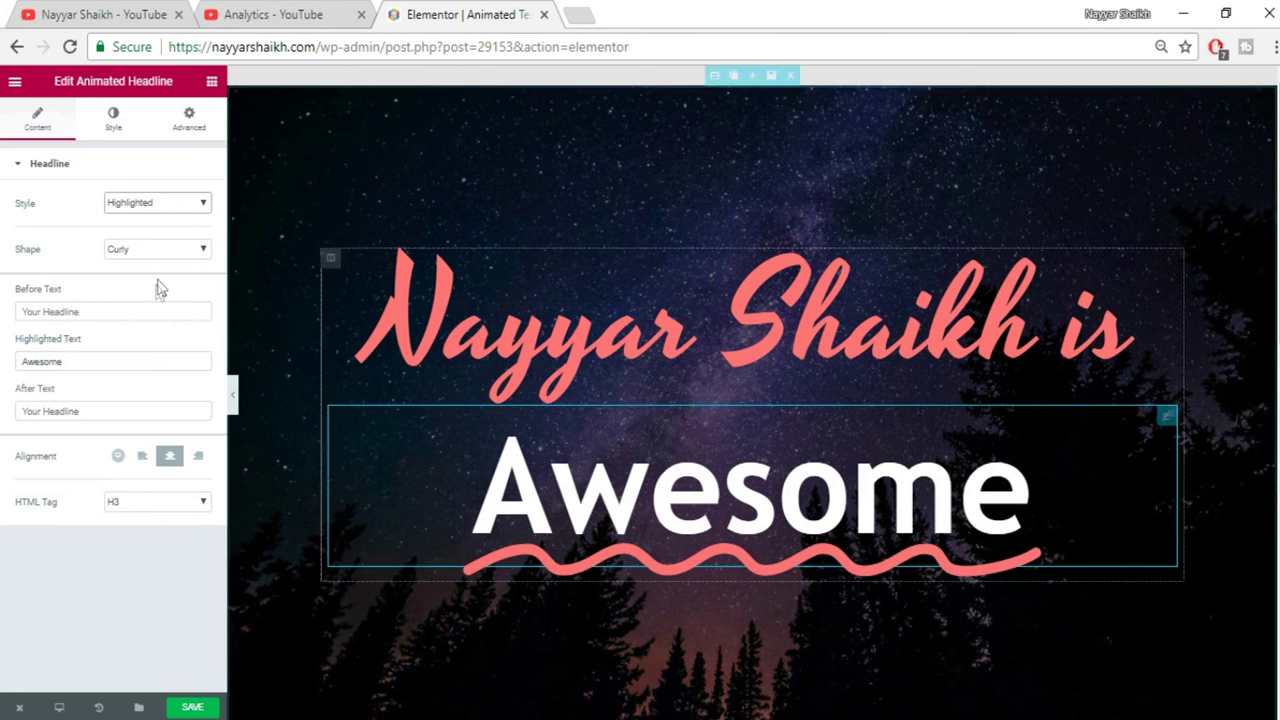
{"action": "left_click", "coordinate": [159, 251]}
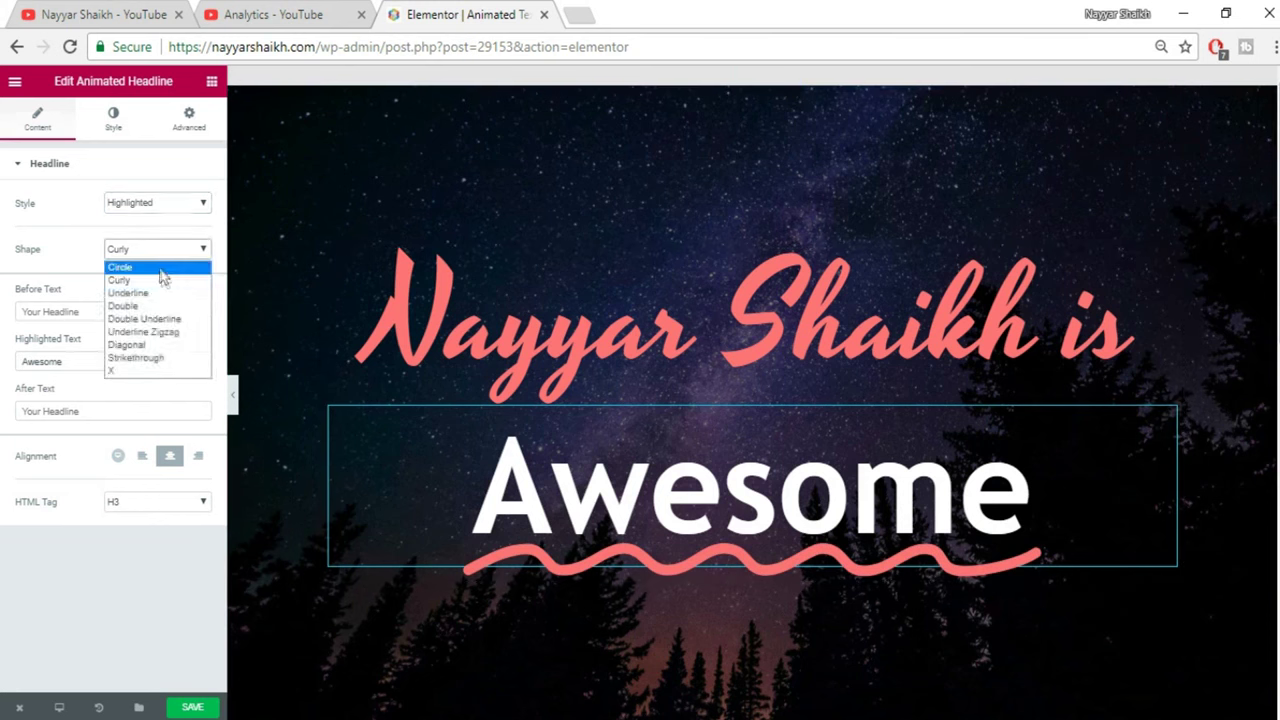
{"action": "left_click", "coordinate": [159, 267]}
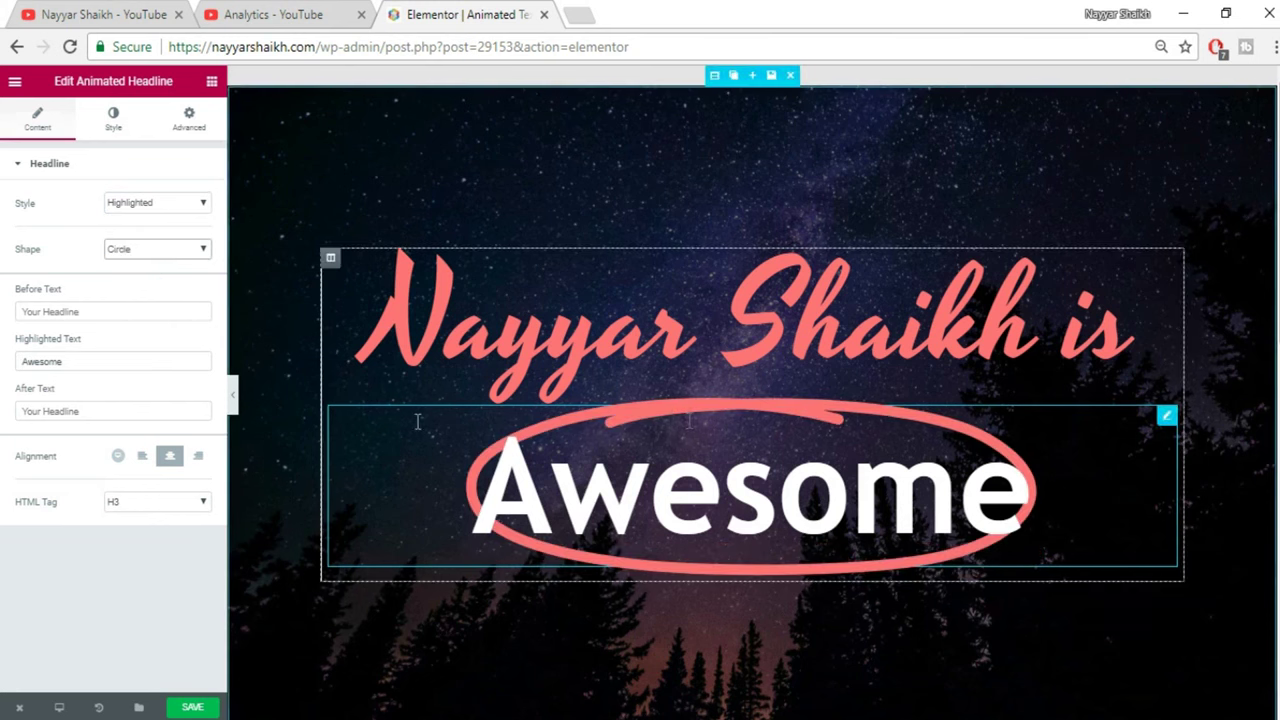
{"action": "left_click", "coordinate": [158, 249]}
{"action": "left_click", "coordinate": [145, 334]}
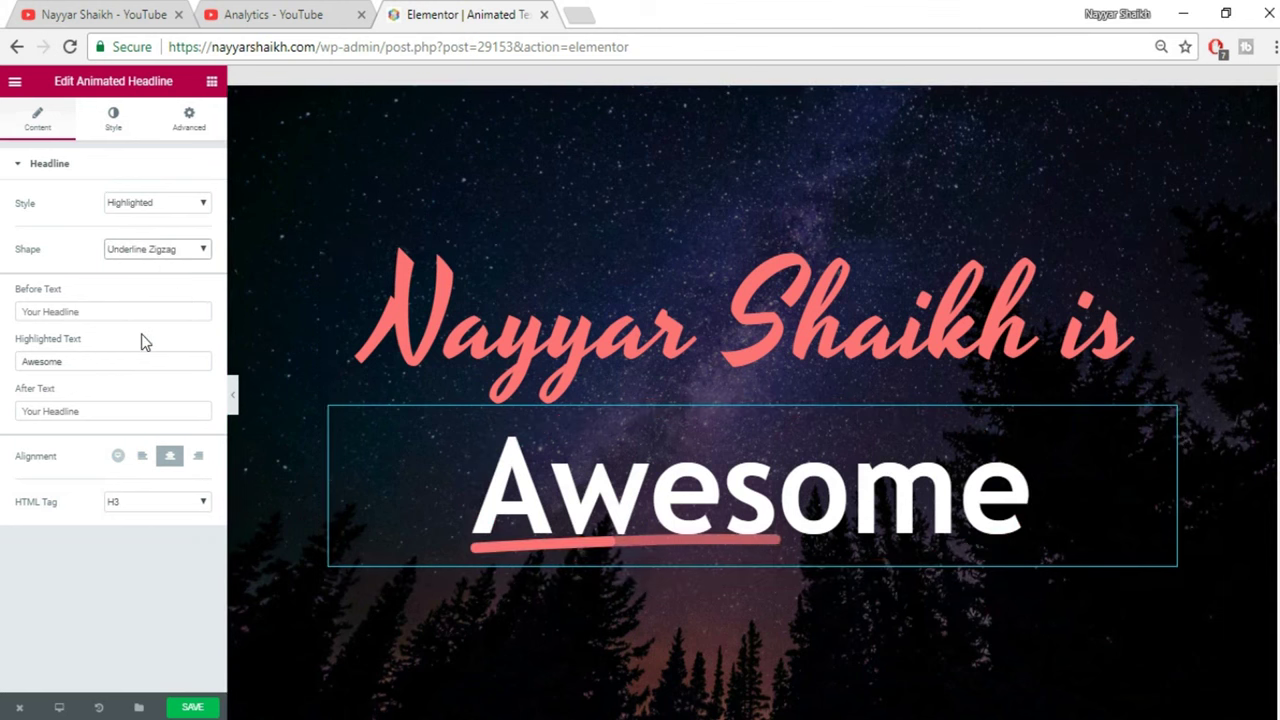
{"action": "left_click", "coordinate": [163, 249]}
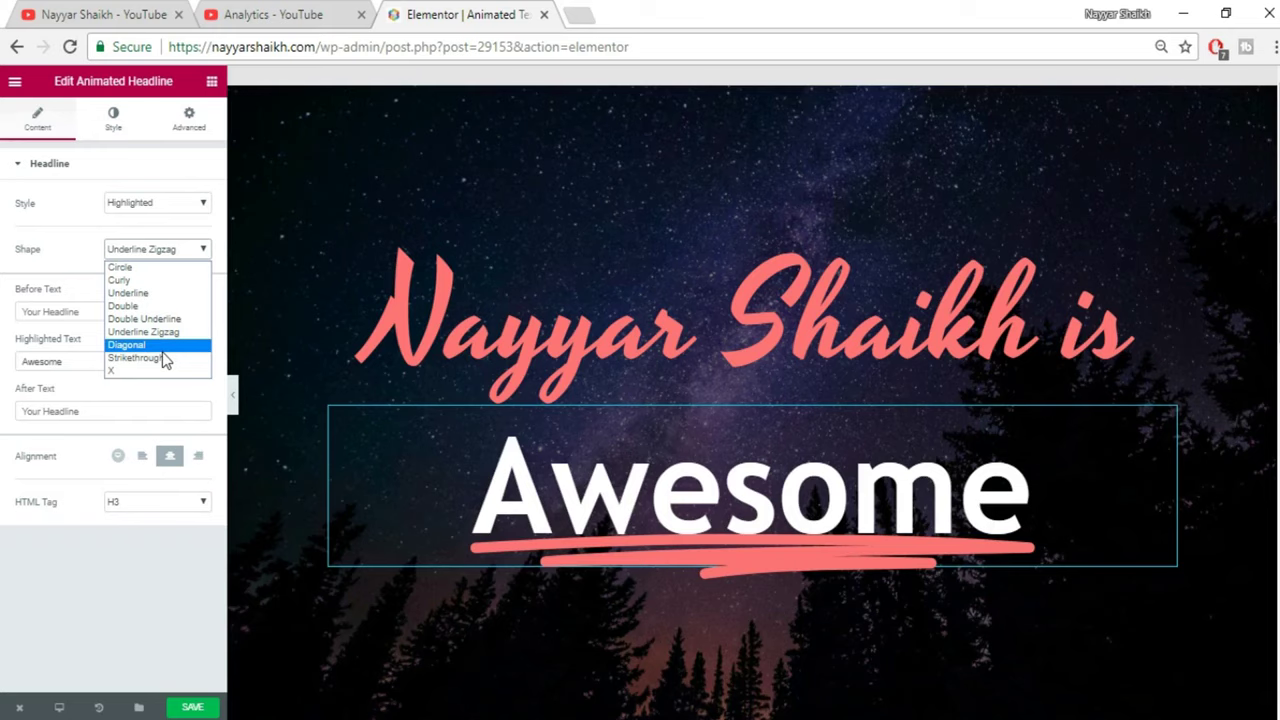
{"action": "scroll", "coordinate": [743, 386], "scroll_direction": "down", "scroll_amount": 10}
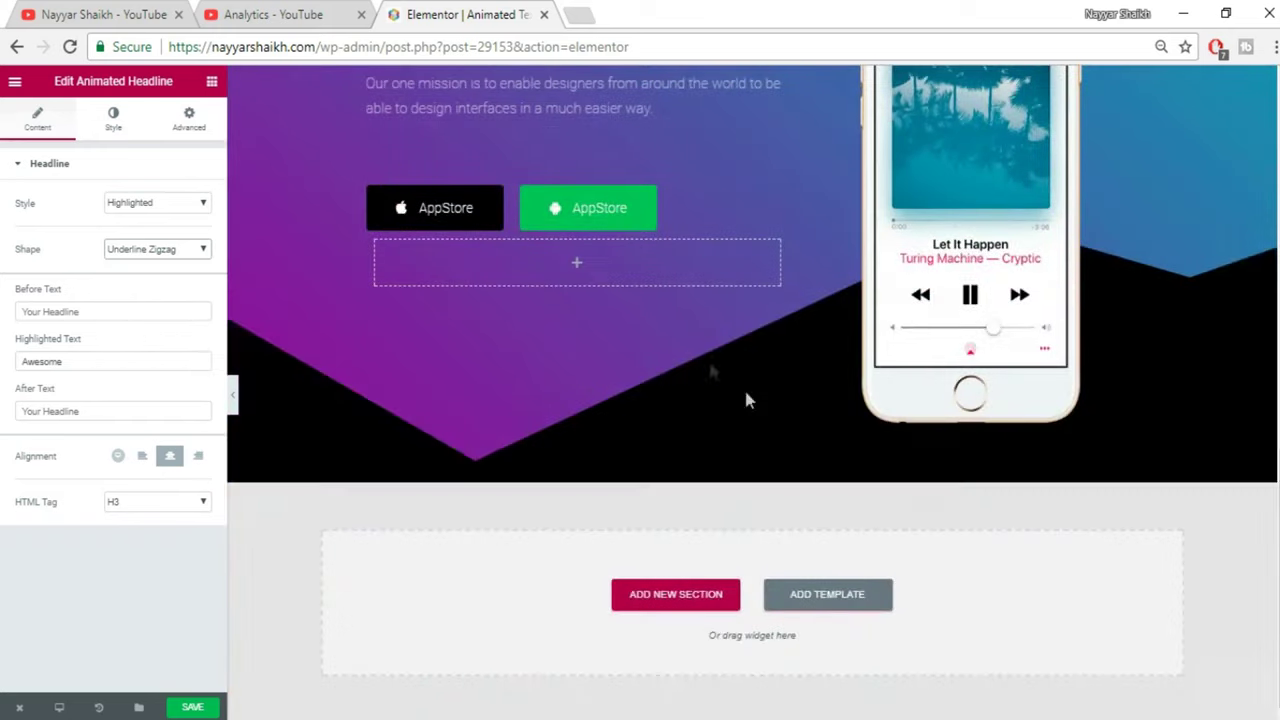
{"action": "scroll", "coordinate": [808, 412], "scroll_direction": "up", "scroll_amount": 10}
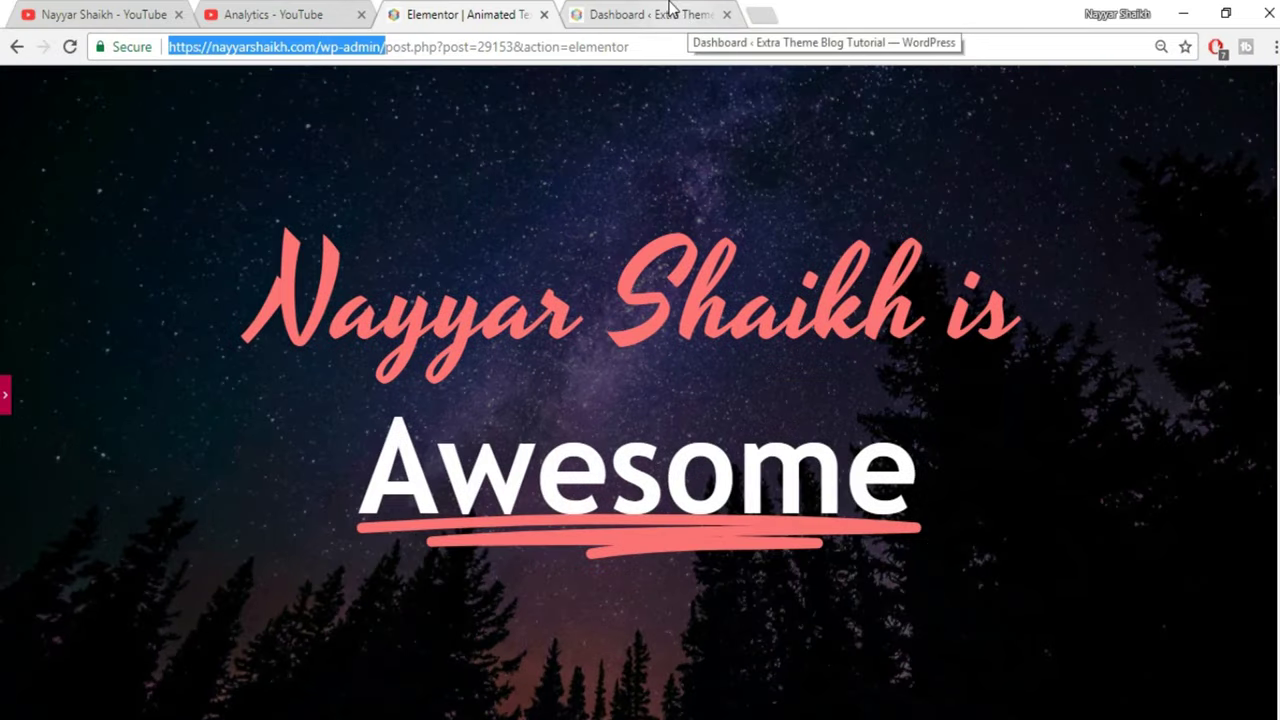
Step: Start a new page from the WordPress dashboard
{"action": "left_click", "coordinate": [670, 12]}
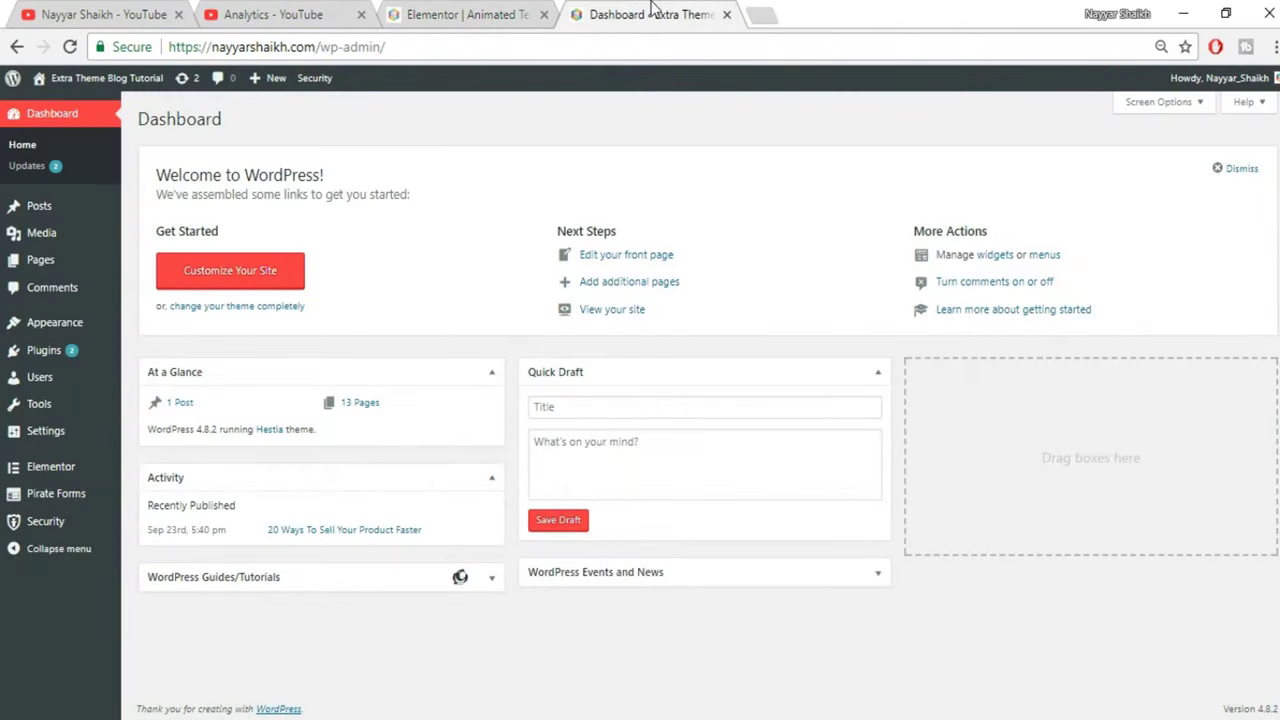
{"action": "left_click", "coordinate": [440, 14]}
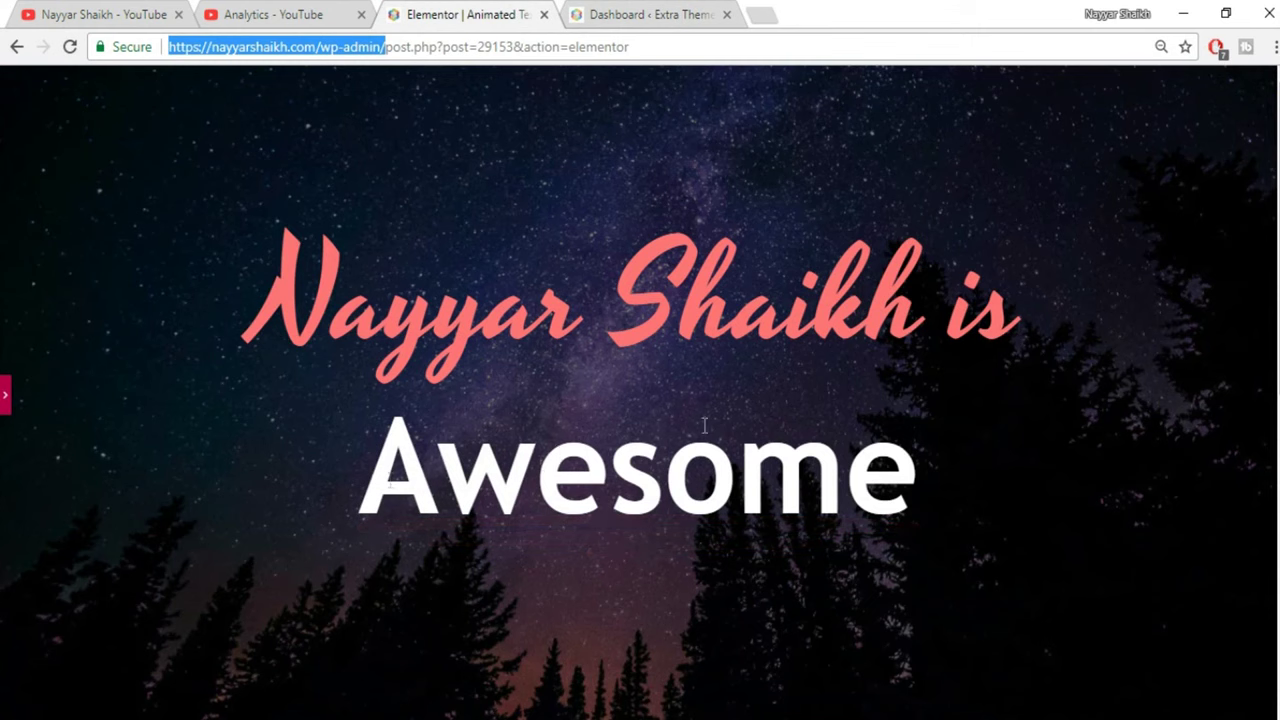
{"action": "left_click", "coordinate": [624, 8]}
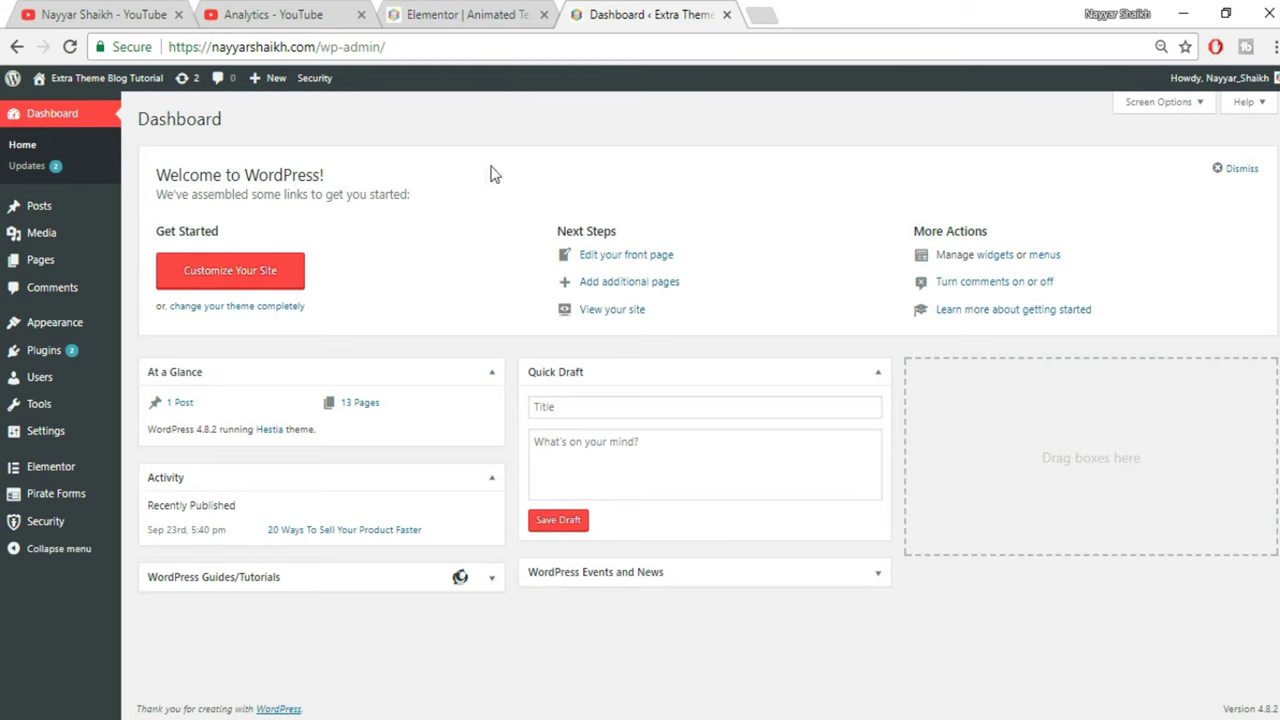
{"action": "mouse_move", "coordinate": [30, 262]}
{"action": "left_click", "coordinate": [182, 288]}
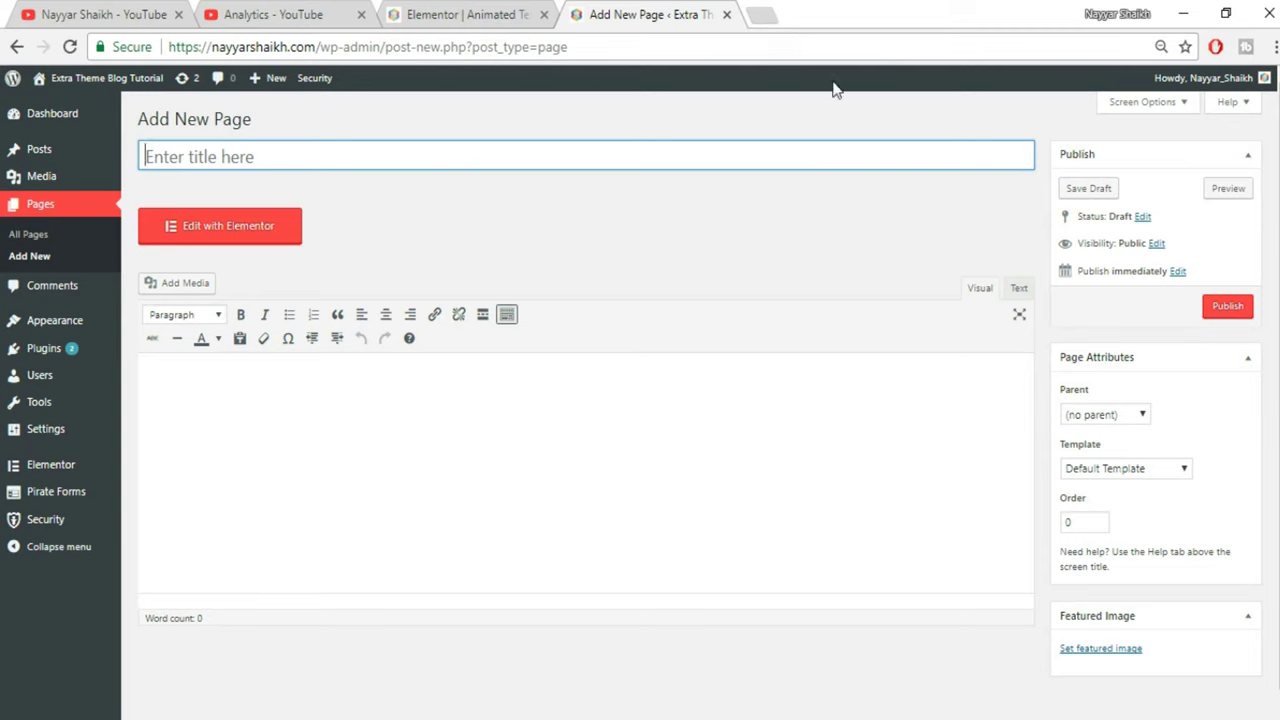
Step: Open bloggdude.com/elementor in a new browser tab
{"action": "left_click", "coordinate": [764, 14]}
{"action": "type", "text": "bloggdude.com"}
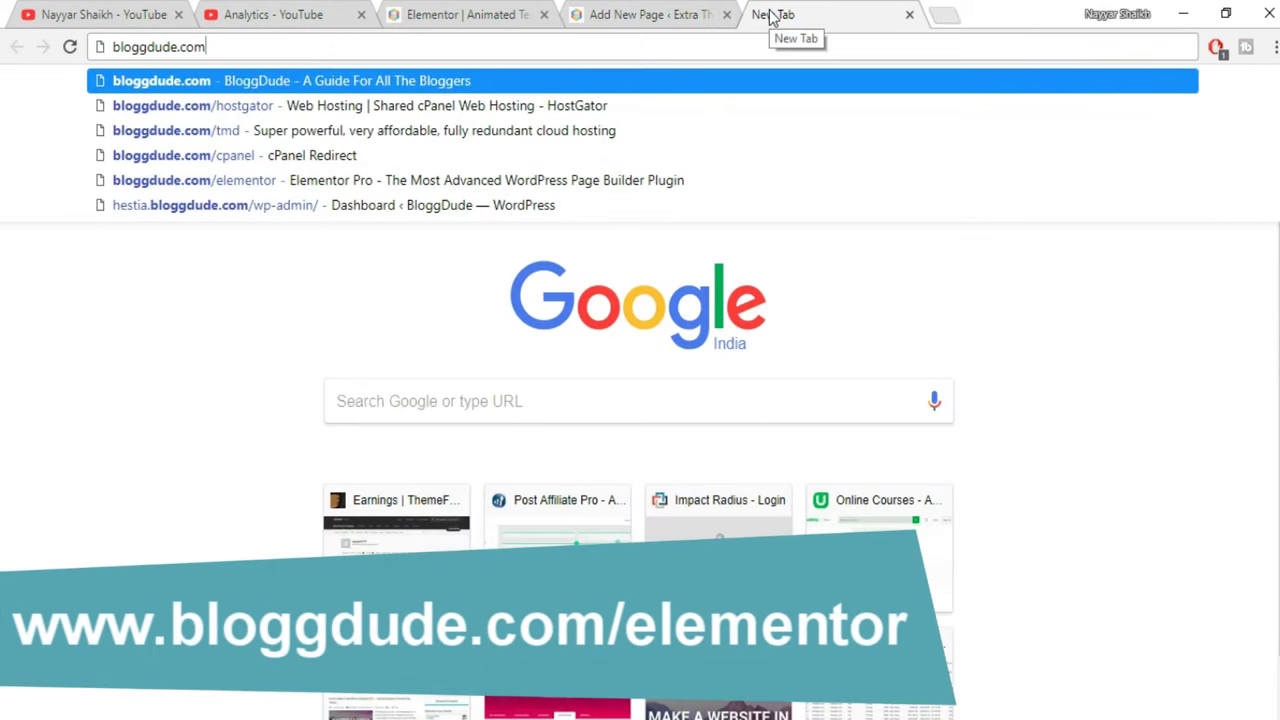
{"action": "type", "text": "/e"}
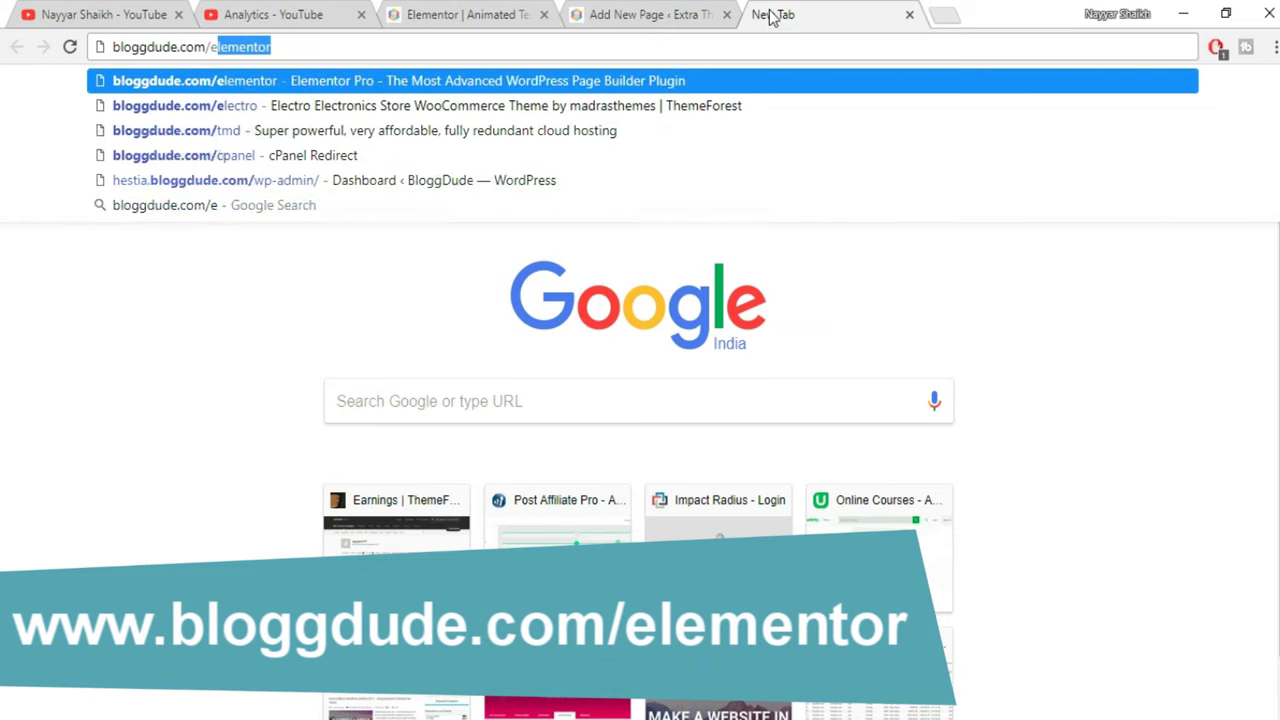
{"action": "type", "text": "le"}
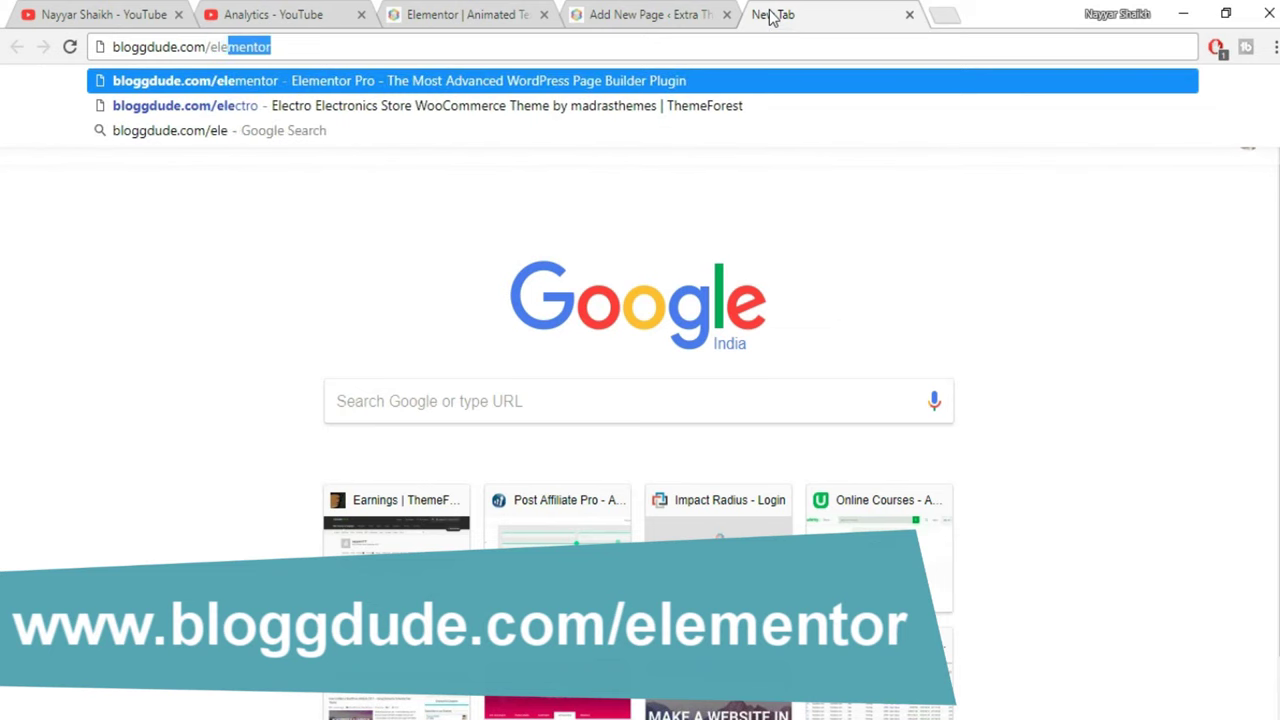
{"action": "key", "text": "Return"}
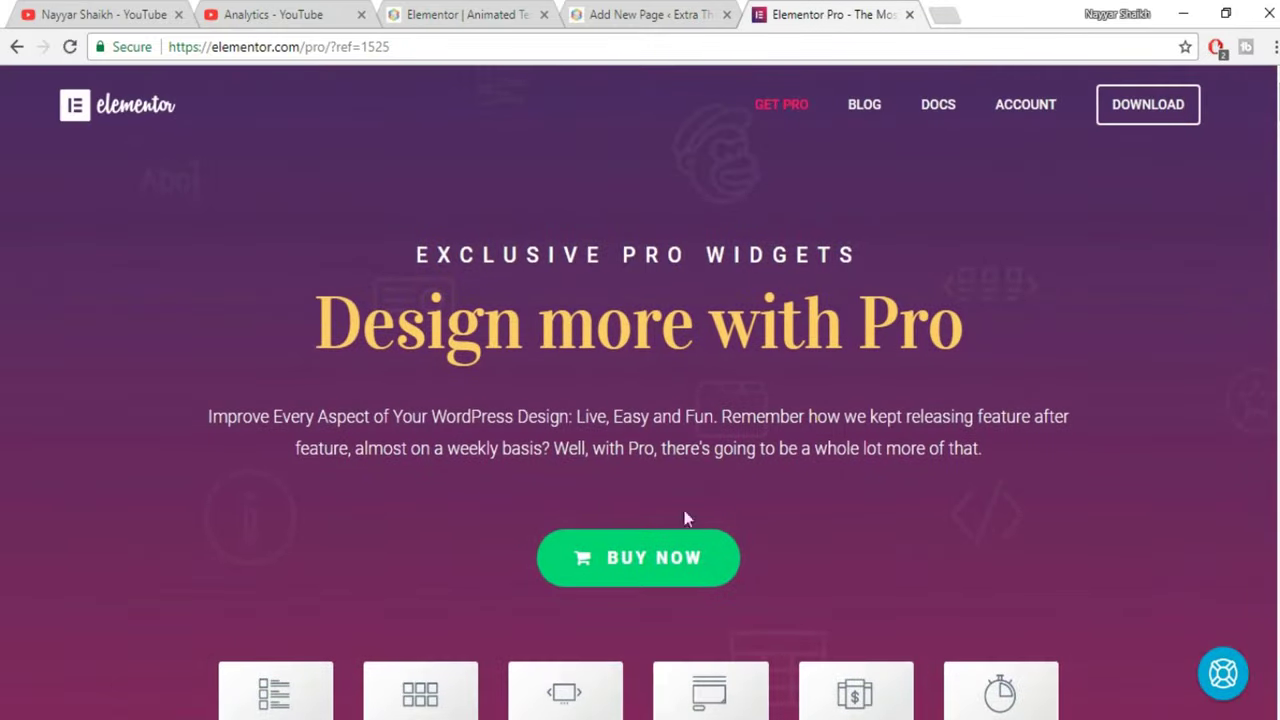
Step: Examine the Elementor Pro pricing plans, especially the Personal plan's price and number of sites
{"action": "left_click", "coordinate": [674, 560]}
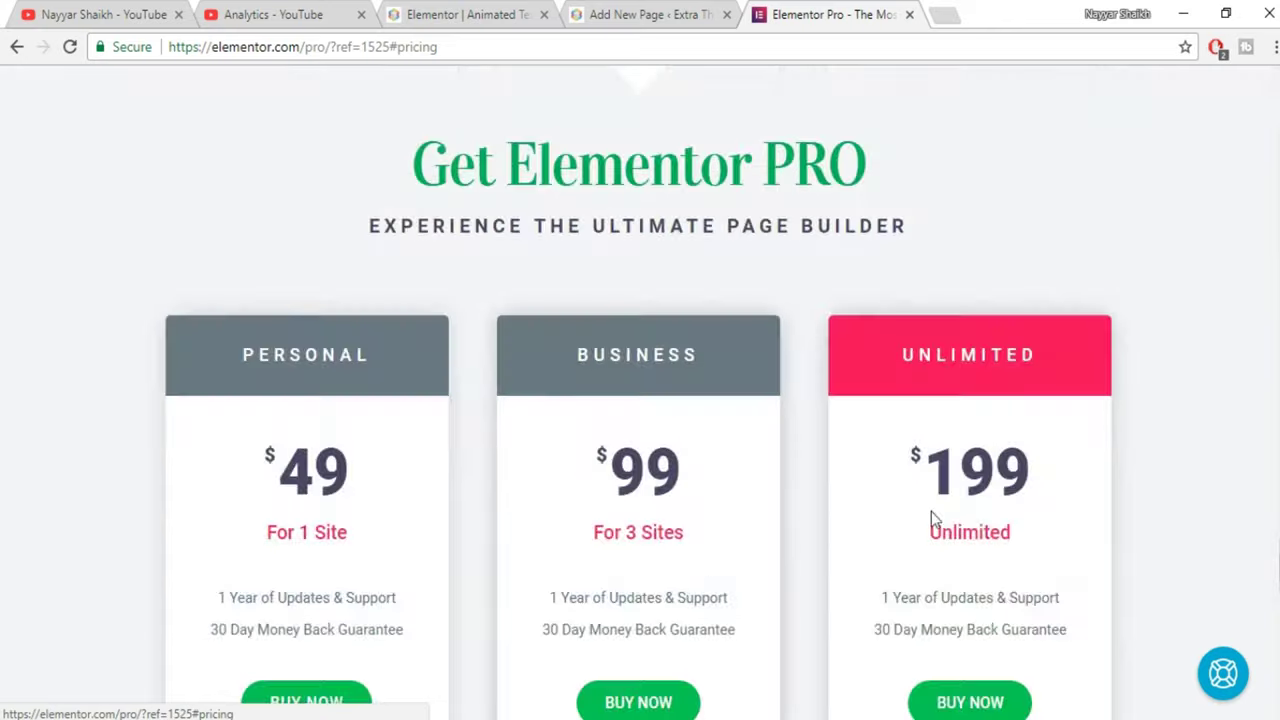
{"action": "scroll", "coordinate": [729, 512], "scroll_direction": "down", "scroll_amount": 3}
{"action": "scroll", "coordinate": [729, 508], "scroll_direction": "up", "scroll_amount": 2}
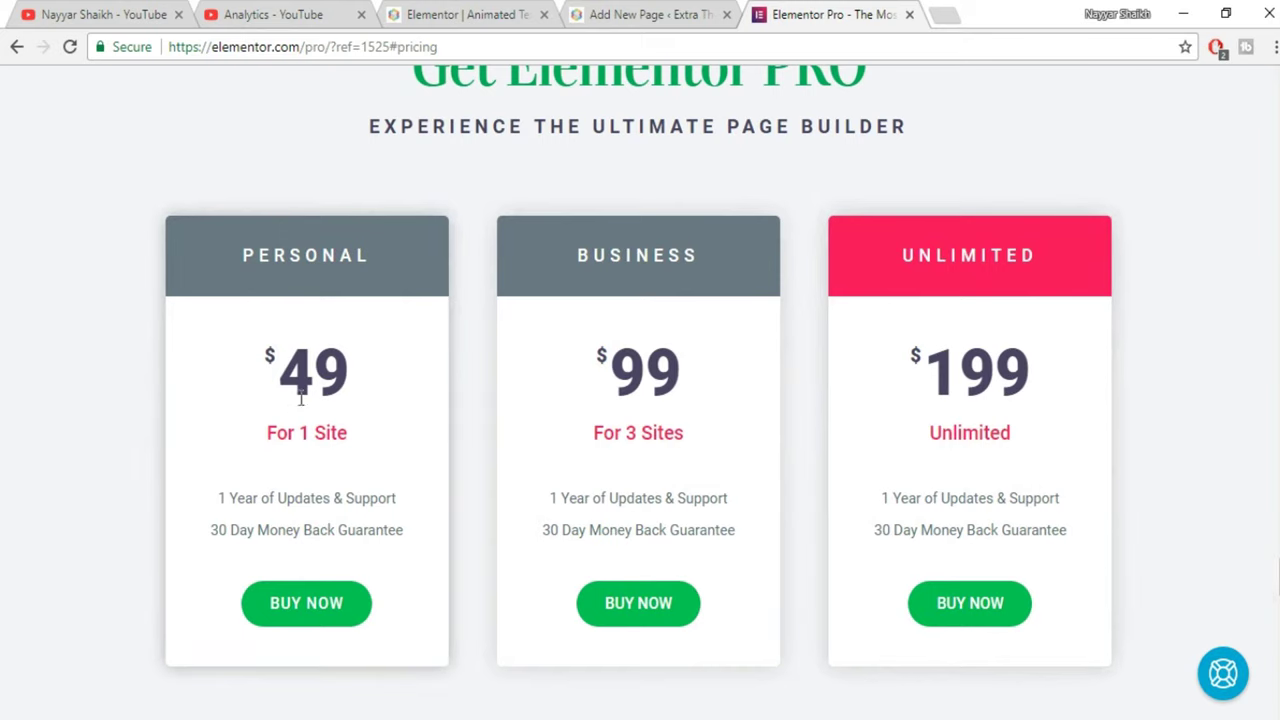
{"action": "left_click_drag", "start_coordinate": [287, 368], "coordinate": [368, 382]}
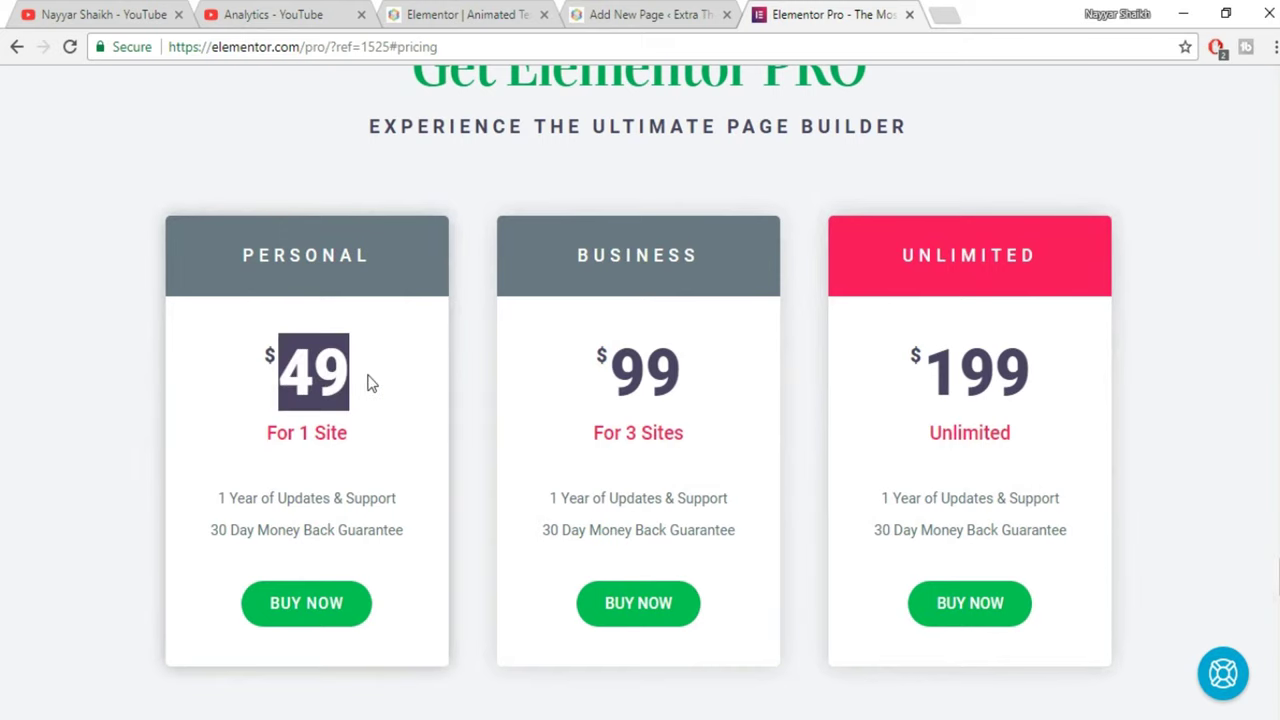
{"action": "left_click_drag", "start_coordinate": [265, 443], "coordinate": [354, 440]}
{"action": "left_click", "coordinate": [354, 440]}
{"action": "left_click_drag", "start_coordinate": [285, 370], "coordinate": [403, 374]}
Step: Return to the blank Add New Page form in WordPress
{"action": "left_click", "coordinate": [645, 14]}
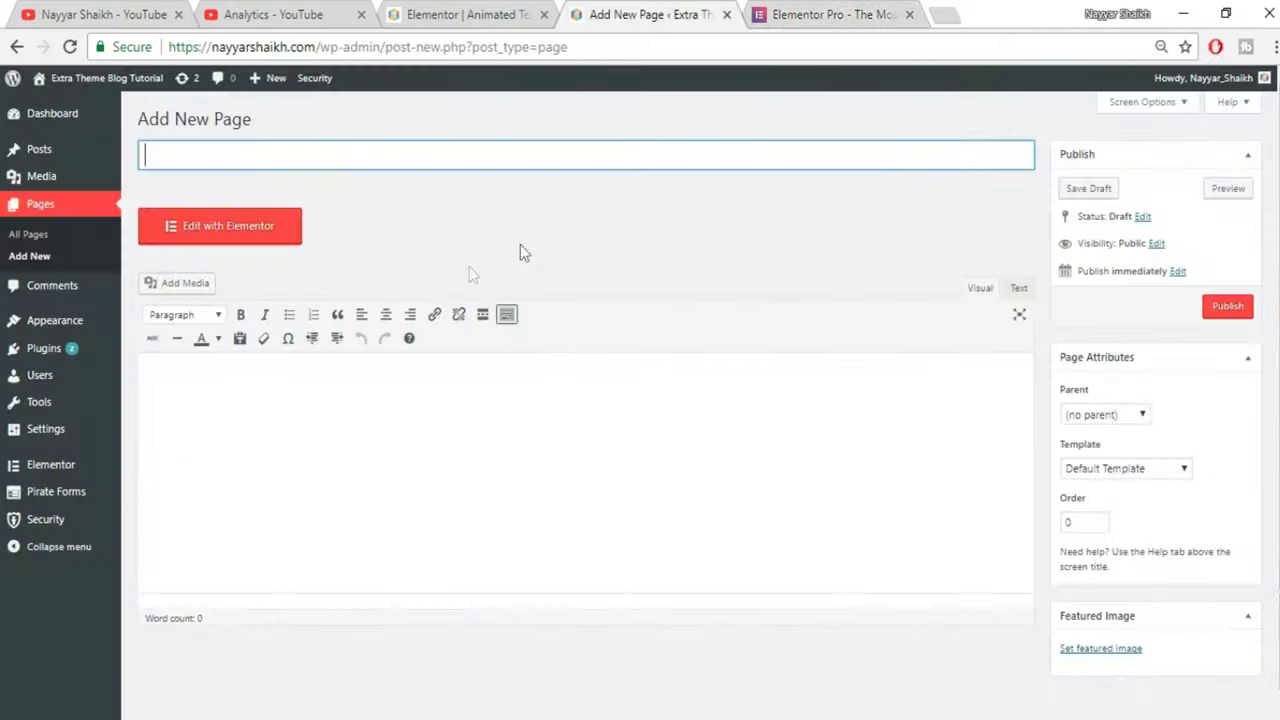
{"action": "left_click", "coordinate": [475, 18]}
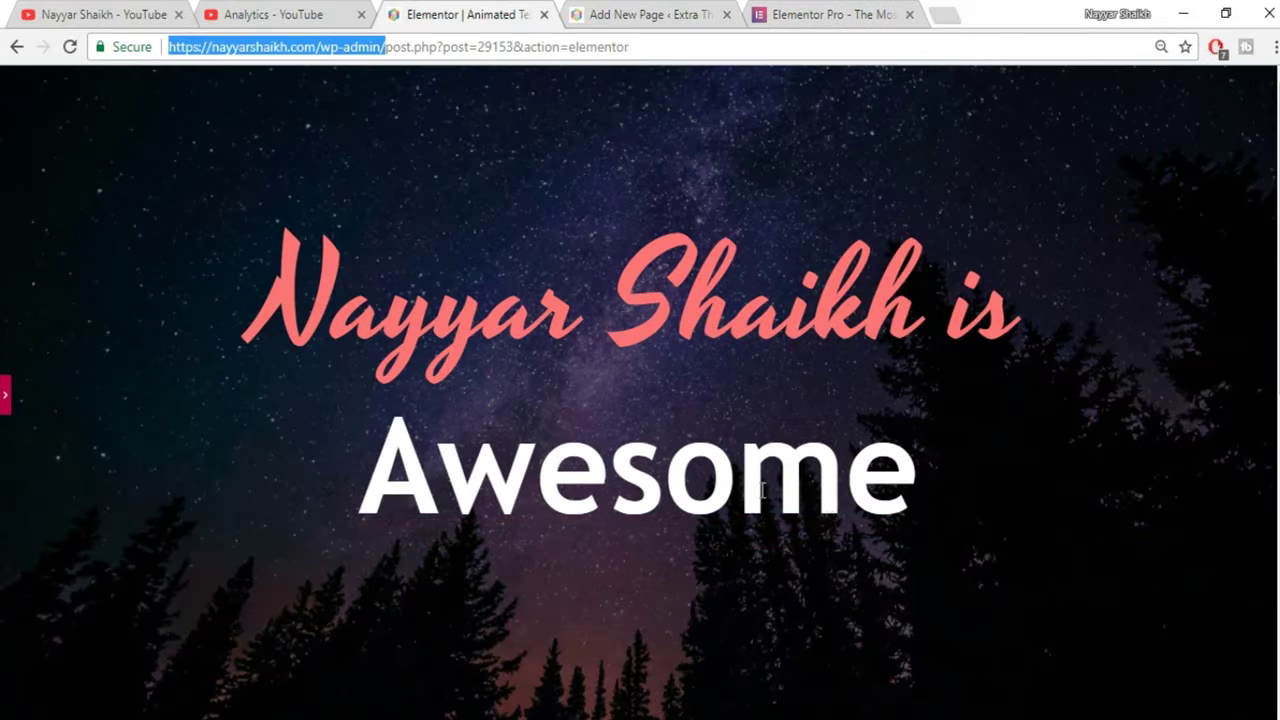
{"action": "scroll", "coordinate": [906, 552], "scroll_direction": "down", "scroll_amount": 4}
{"action": "scroll", "coordinate": [907, 556], "scroll_direction": "up", "scroll_amount": 2}
{"action": "left_click", "coordinate": [835, 14]}
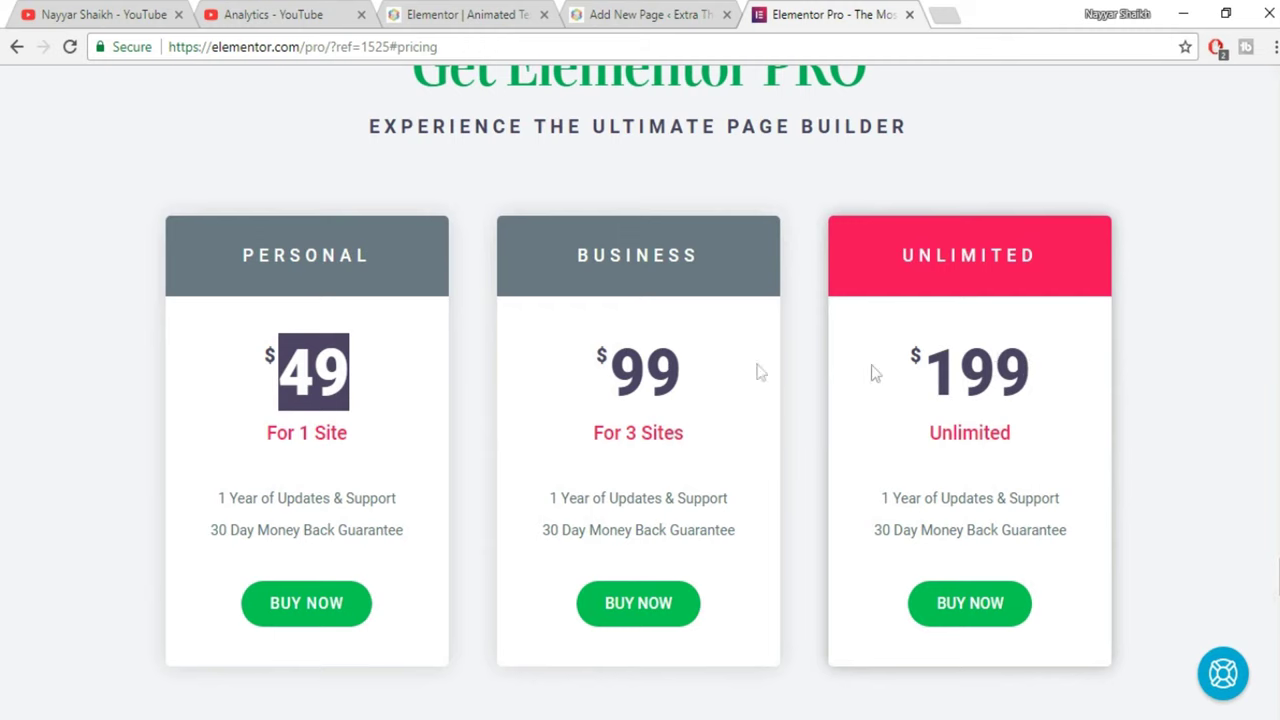
{"action": "left_click", "coordinate": [679, 12]}
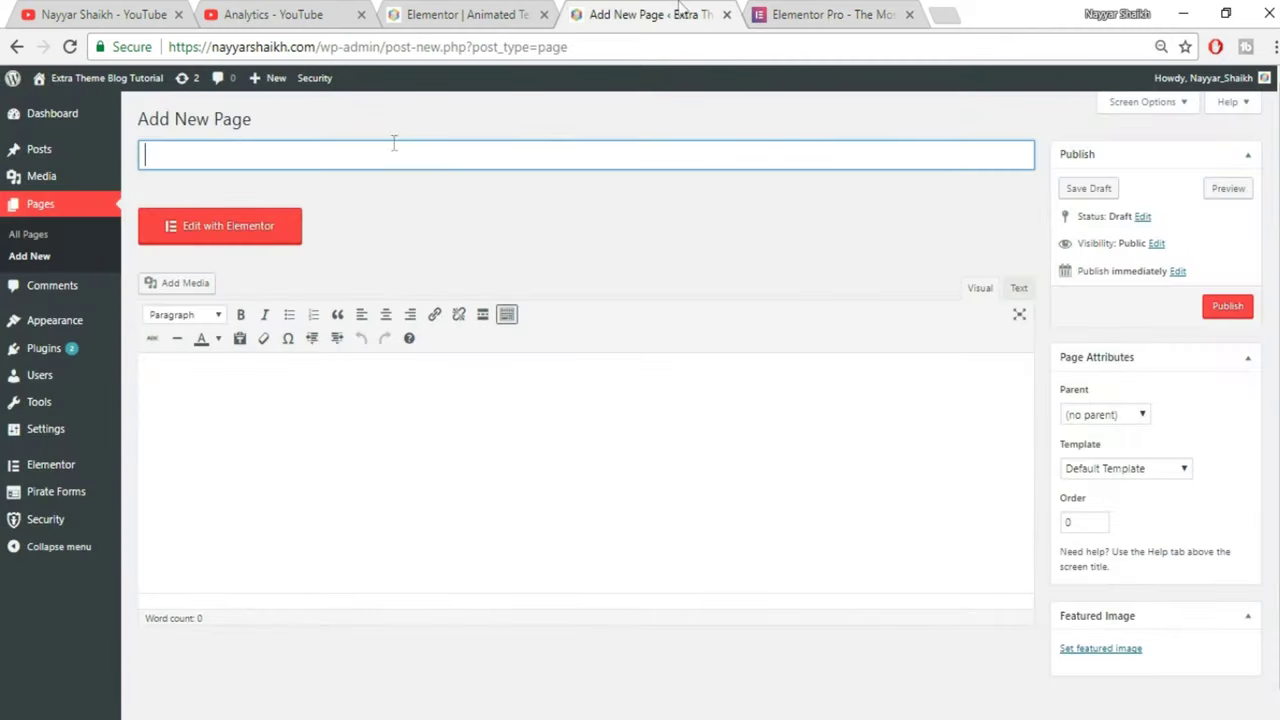
Step: Title the new page "Animated Headline" and assign it the Page Builder Blank template
{"action": "left_click", "coordinate": [427, 151]}
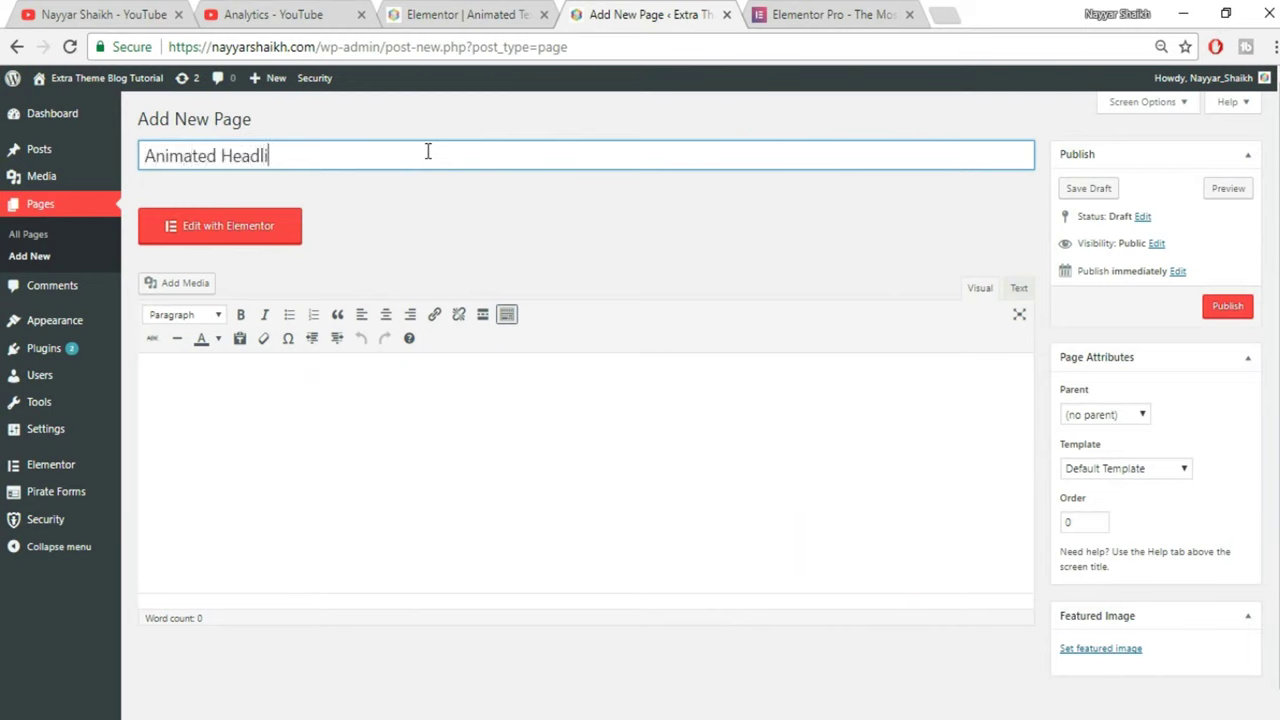
{"action": "type", "text": "Animated Headline"}
{"action": "left_click", "coordinate": [1160, 470]}
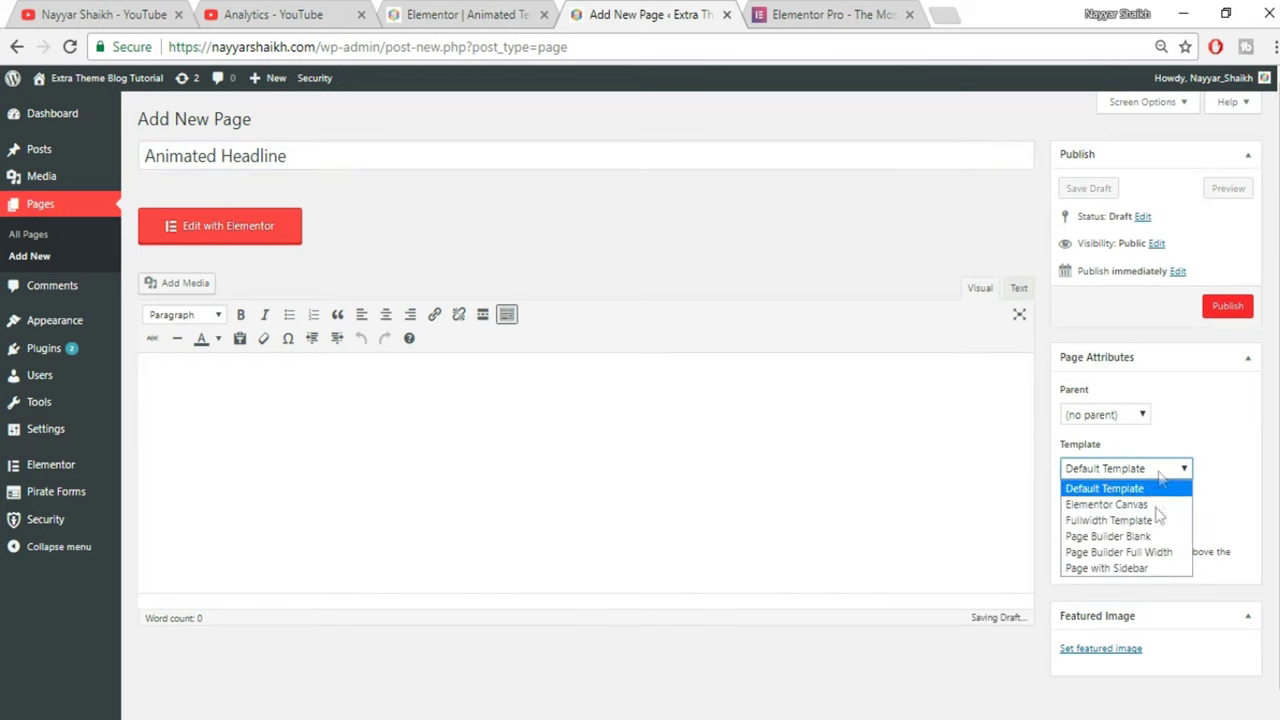
{"action": "left_click", "coordinate": [1140, 537]}
Step: Publish the page and open it in the Elementor editor
{"action": "left_click", "coordinate": [1226, 310]}
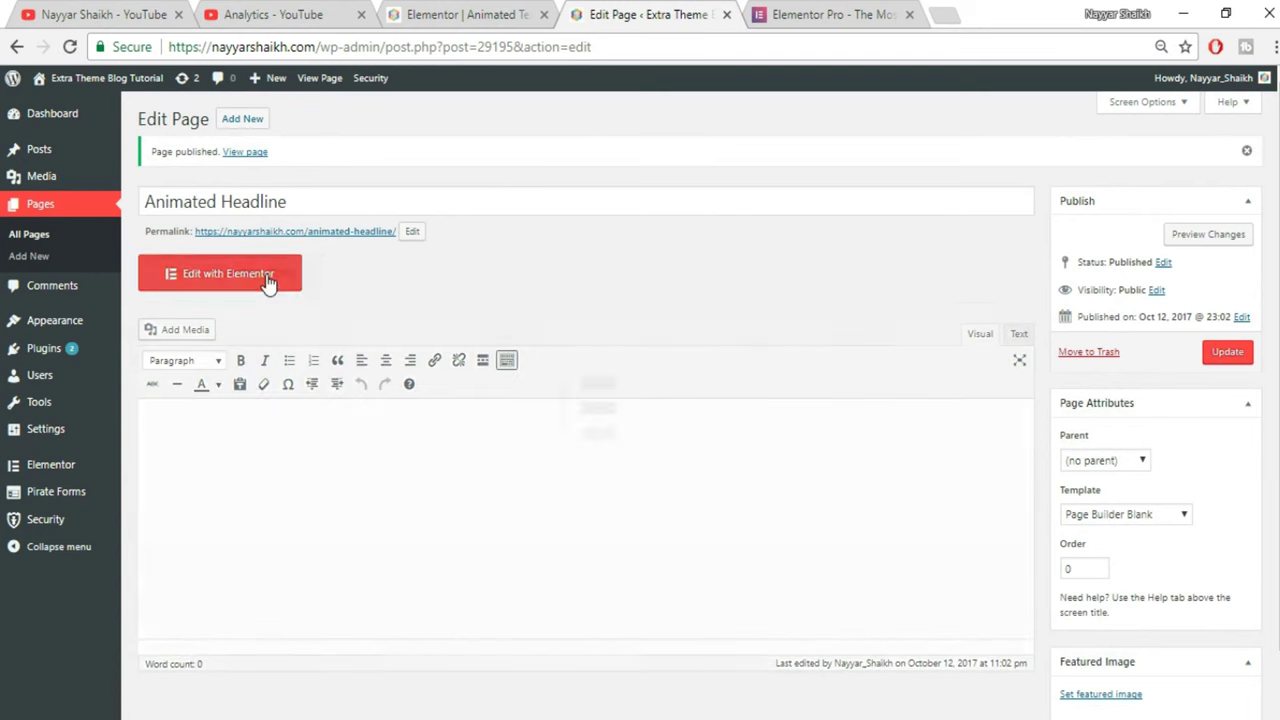
{"action": "left_click", "coordinate": [266, 276]}
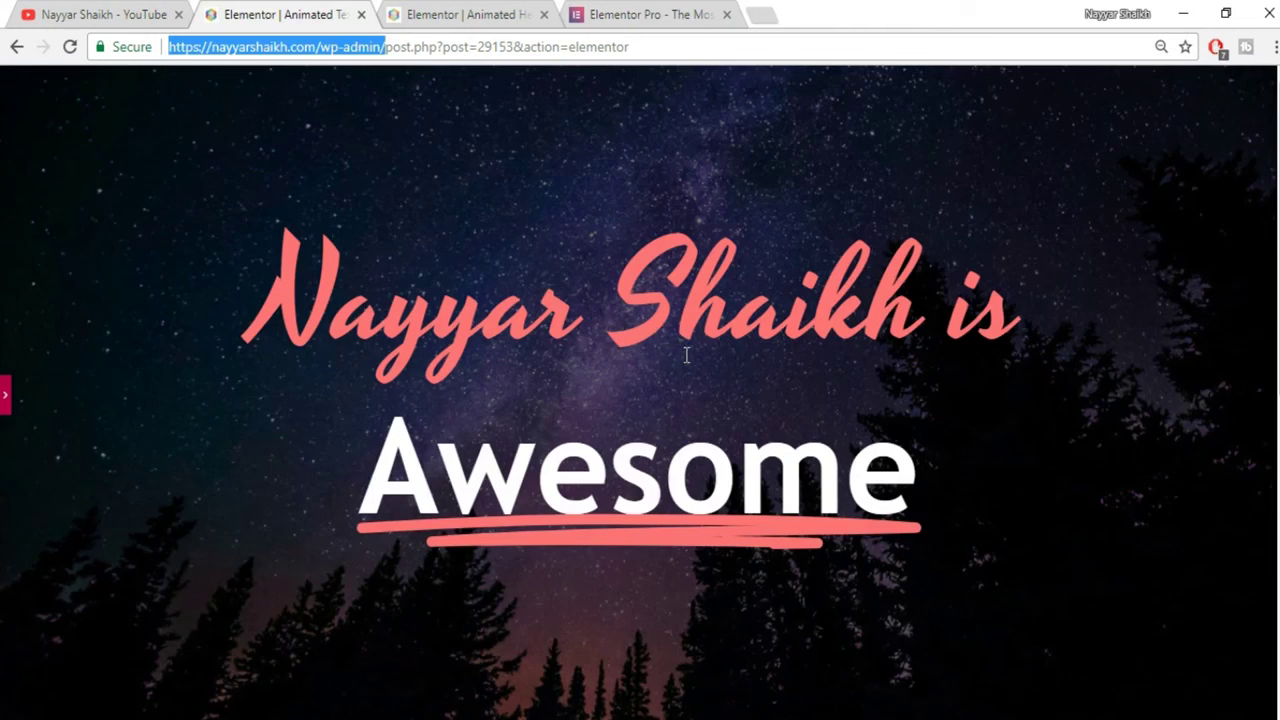
{"action": "left_click", "coordinate": [463, 14]}
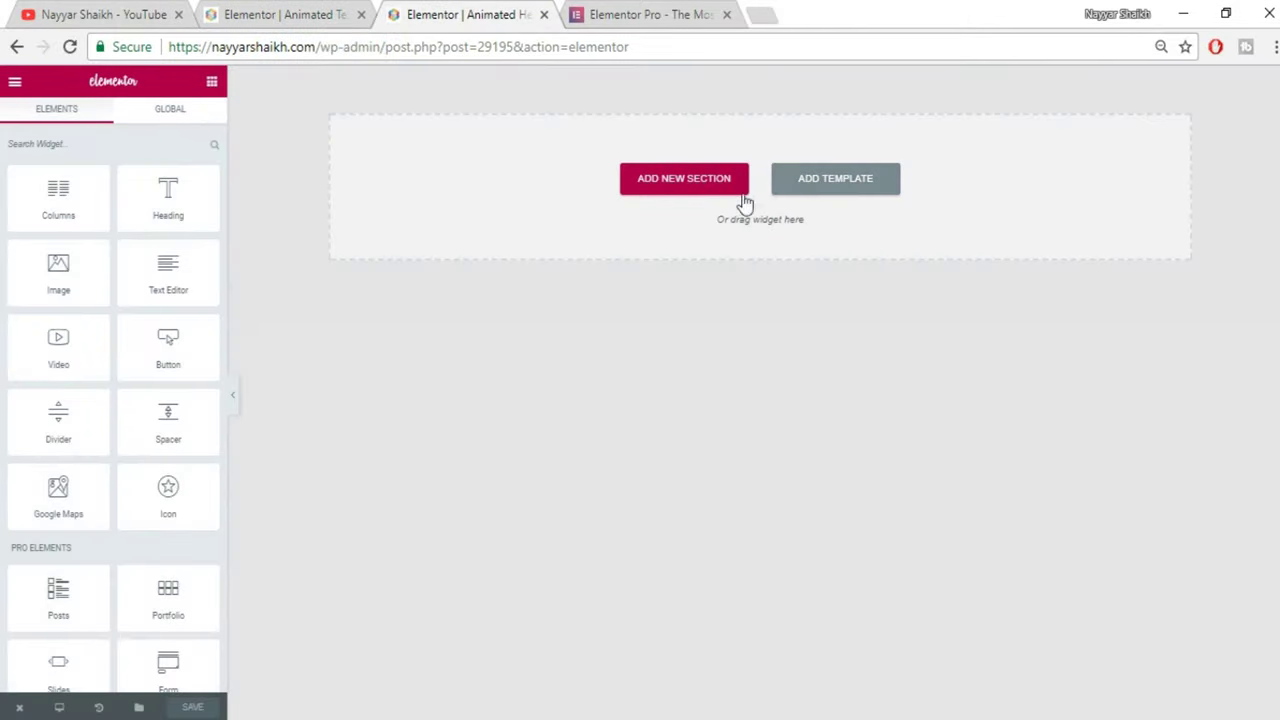
Step: Find the Pro widget Animated Headline, searching the widgets for "an", and add it to the empty page
{"action": "scroll", "coordinate": [196, 306], "scroll_direction": "down", "scroll_amount": 3}
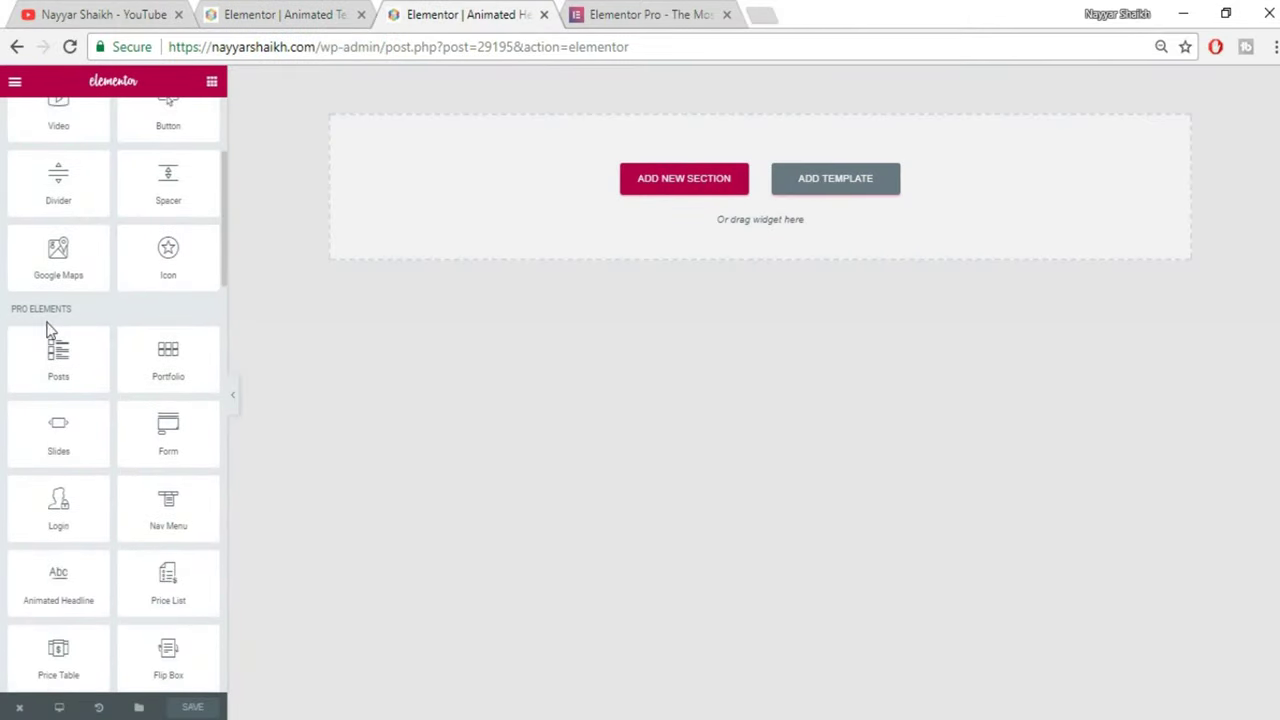
{"action": "left_click_drag", "start_coordinate": [9, 309], "coordinate": [86, 309]}
{"action": "left_click", "coordinate": [105, 321]}
{"action": "scroll", "coordinate": [118, 305], "scroll_direction": "down", "scroll_amount": 2}
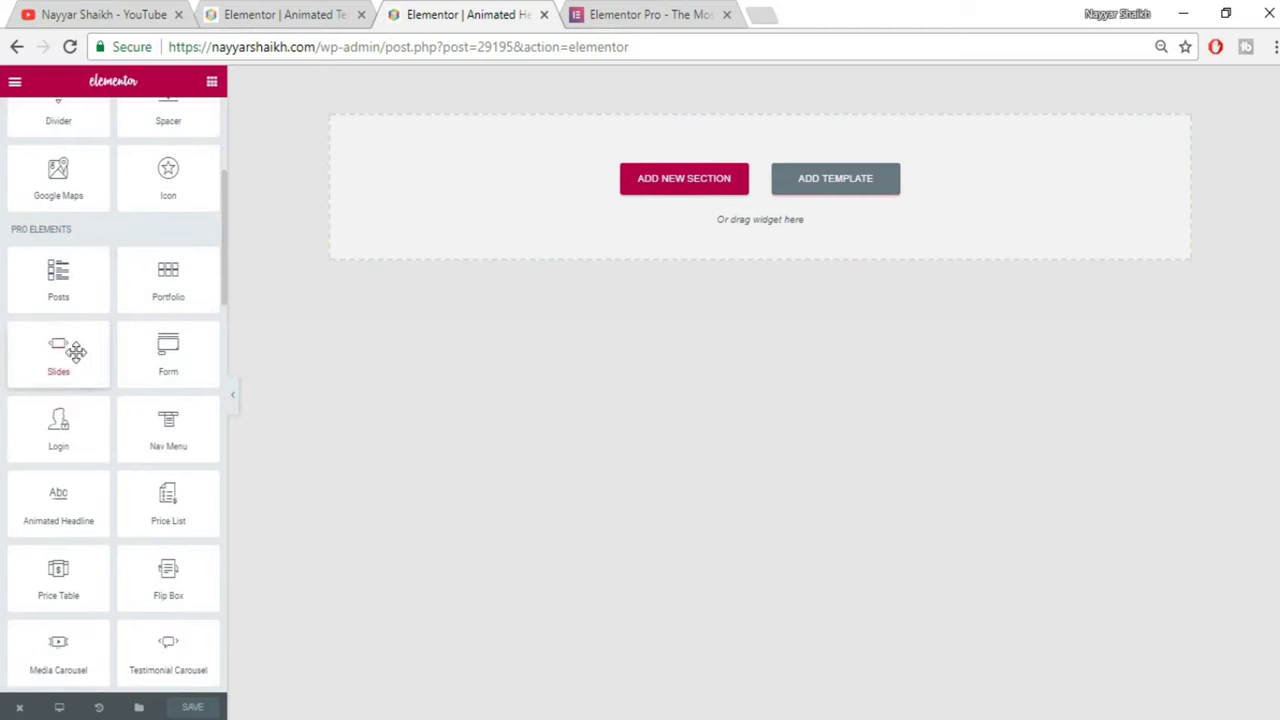
{"action": "scroll", "coordinate": [90, 380], "scroll_direction": "down", "scroll_amount": 1}
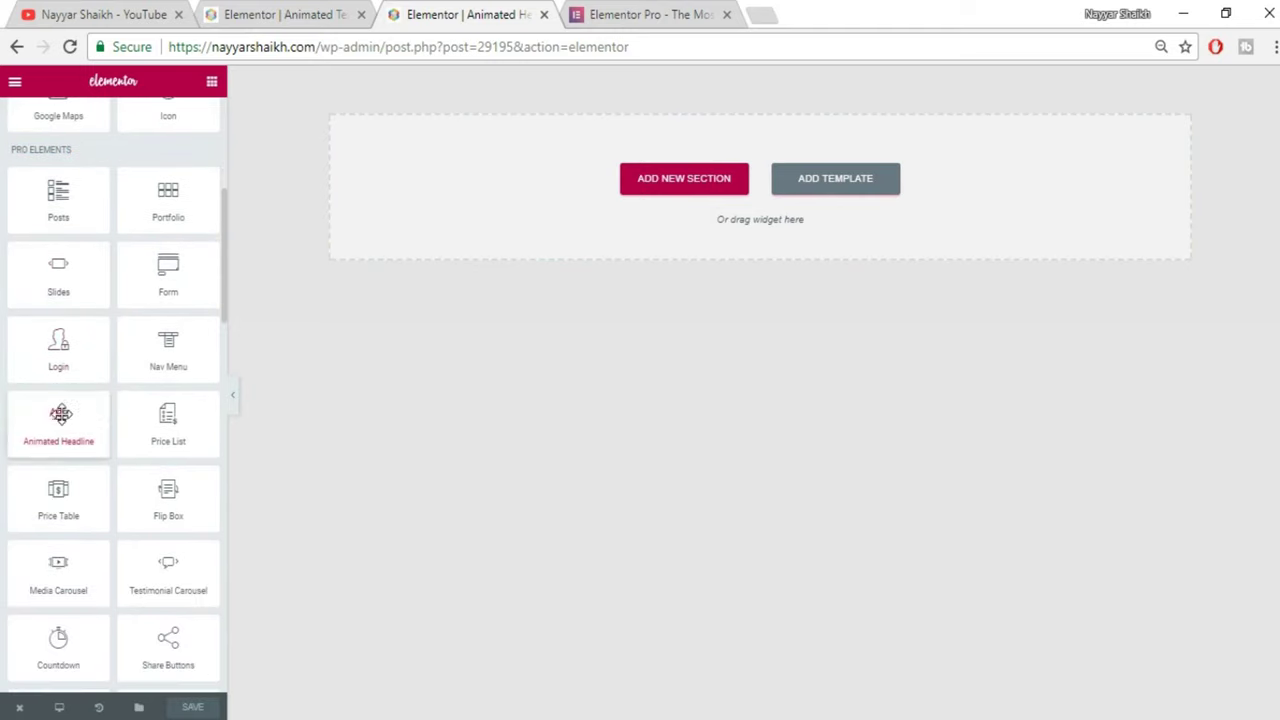
{"action": "scroll", "coordinate": [85, 200], "scroll_direction": "up", "scroll_amount": 5}
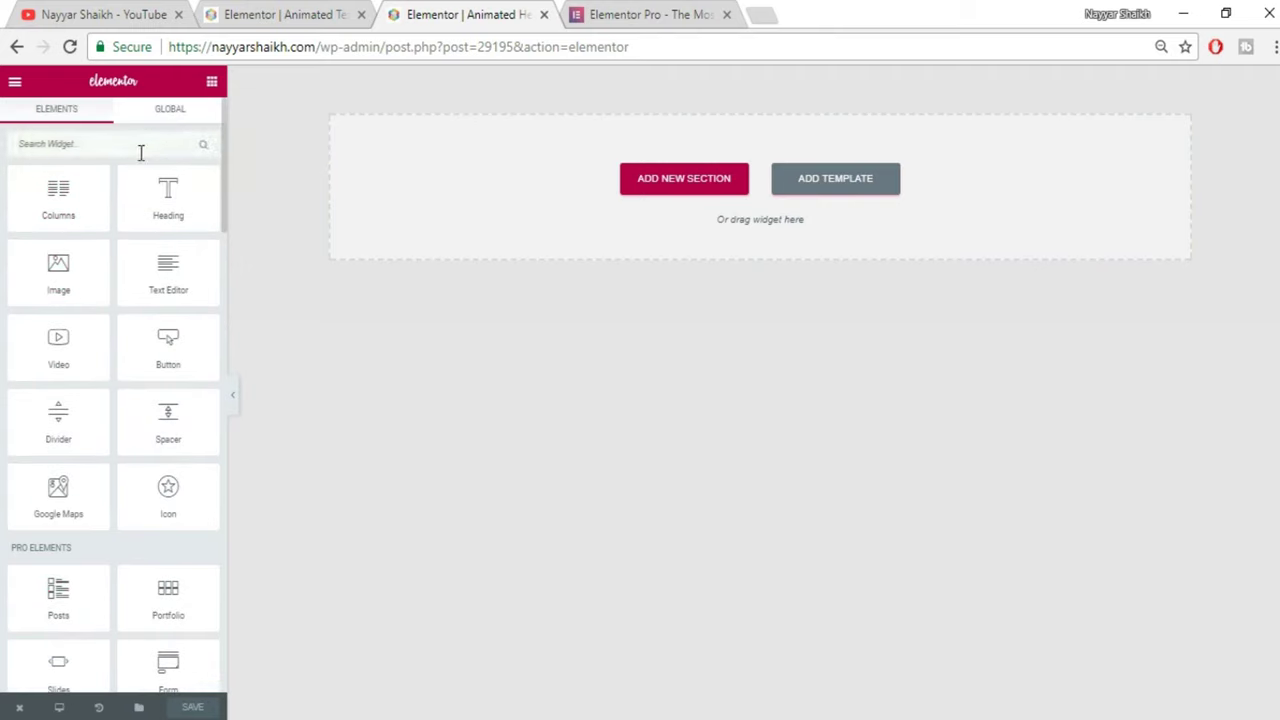
{"action": "type", "text": "n"}
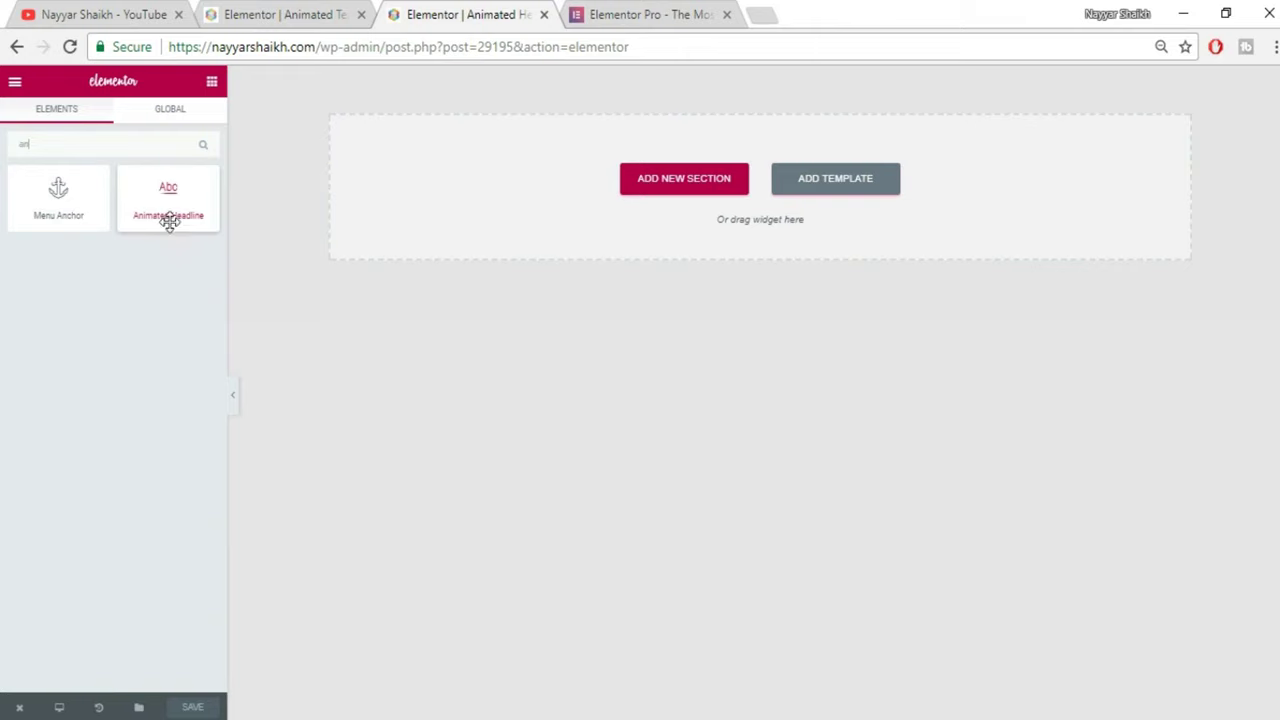
{"action": "left_click_drag", "start_coordinate": [166, 200], "coordinate": [634, 184]}
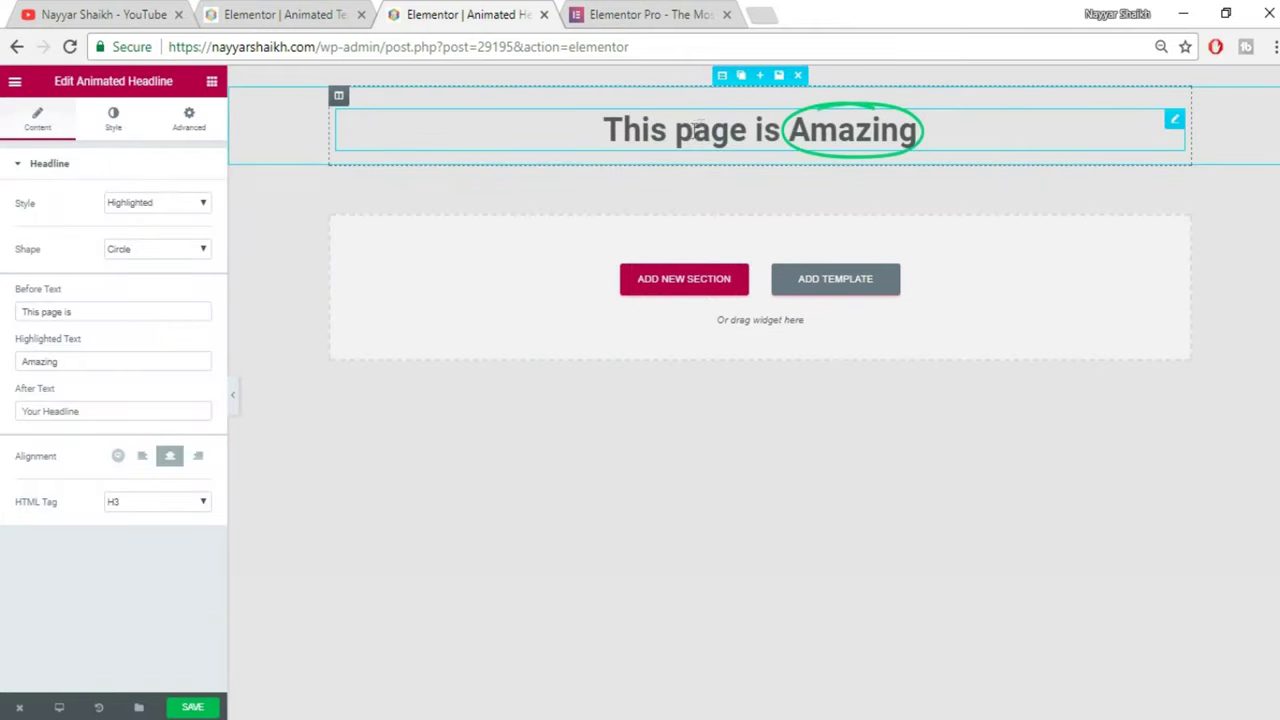
Step: Give the headline's section a classic background using the starry night forest photo from the media library, matching the finished example page
{"action": "left_click", "coordinate": [287, 12]}
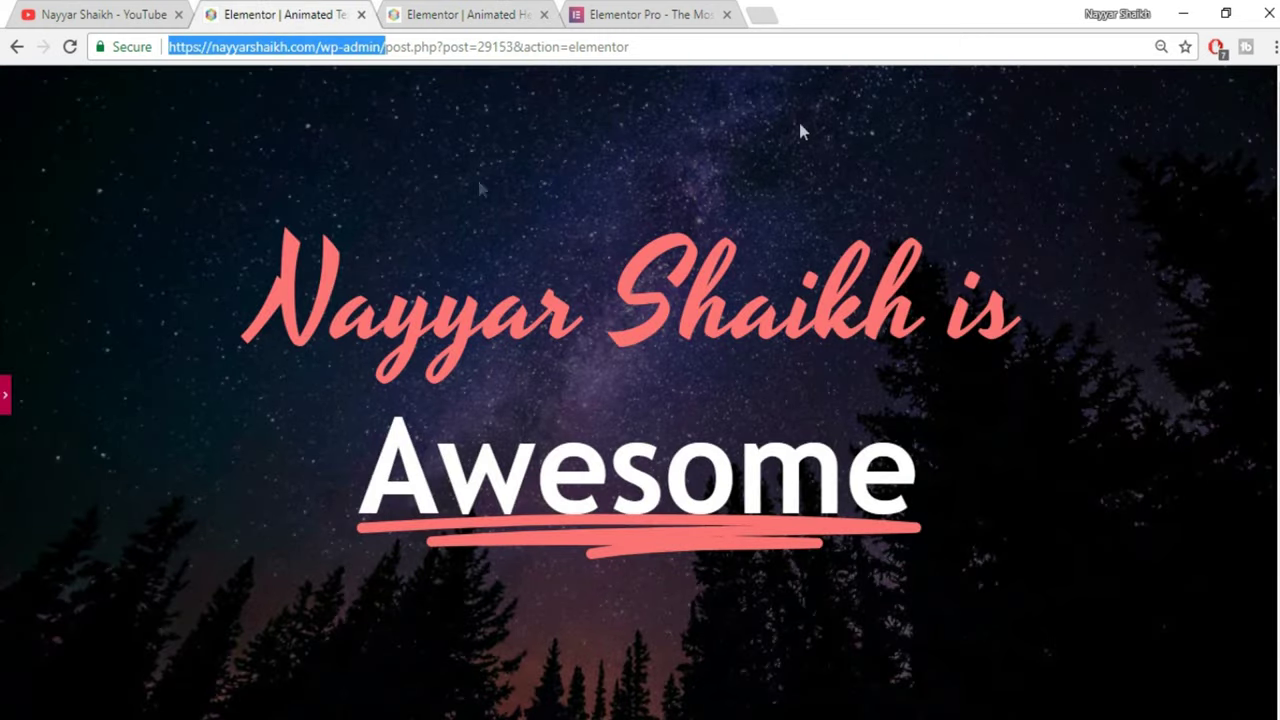
{"action": "left_click", "coordinate": [510, 12]}
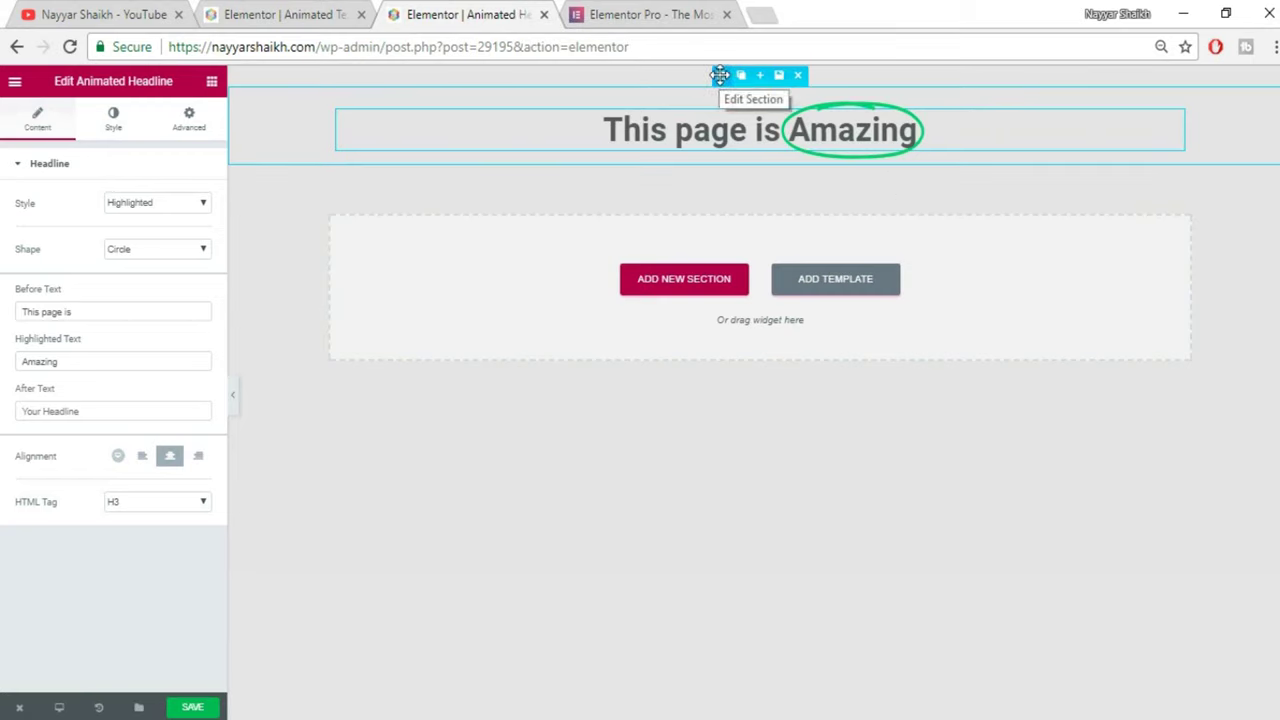
{"action": "left_click", "coordinate": [720, 76]}
{"action": "left_click", "coordinate": [123, 257]}
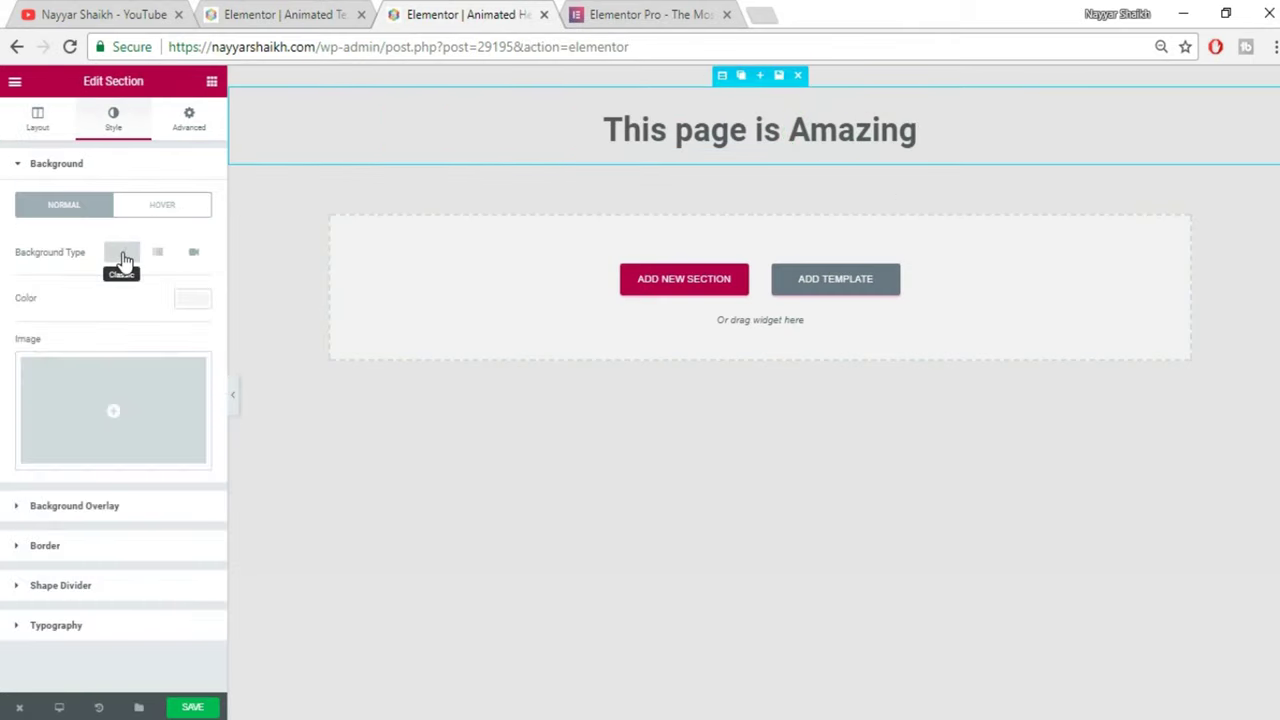
{"action": "left_click", "coordinate": [131, 405]}
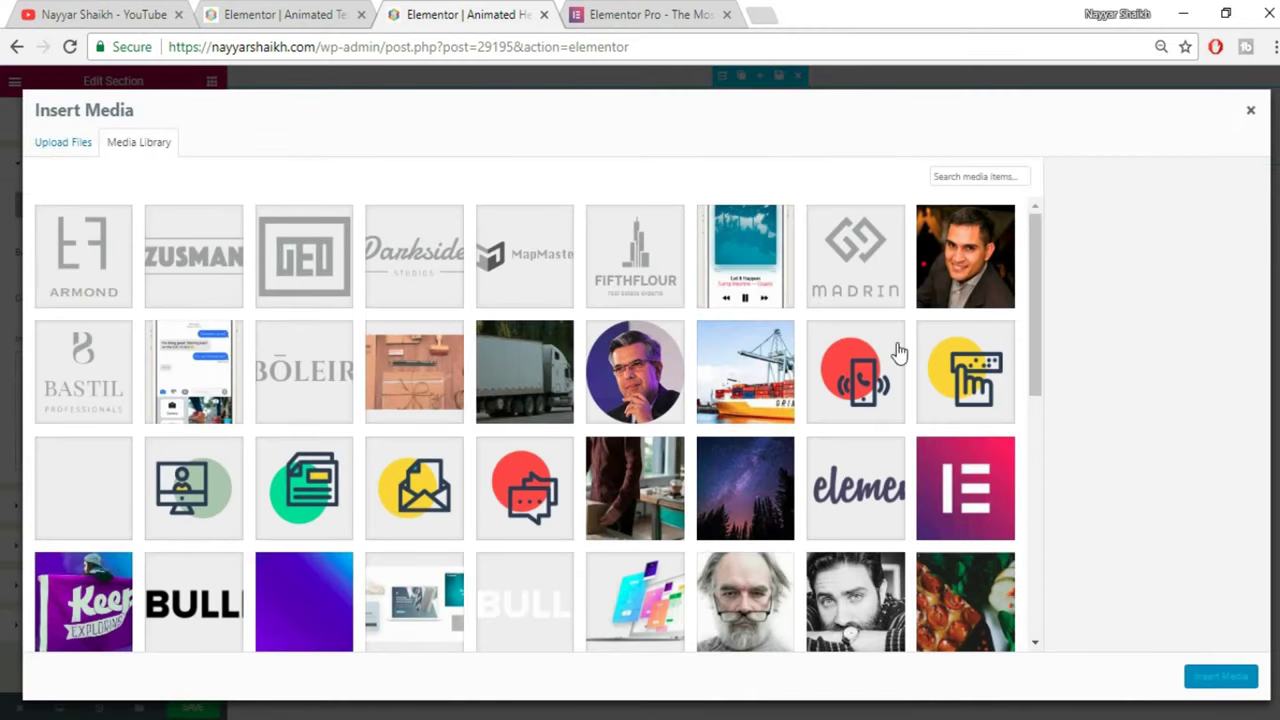
{"action": "left_click", "coordinate": [750, 488]}
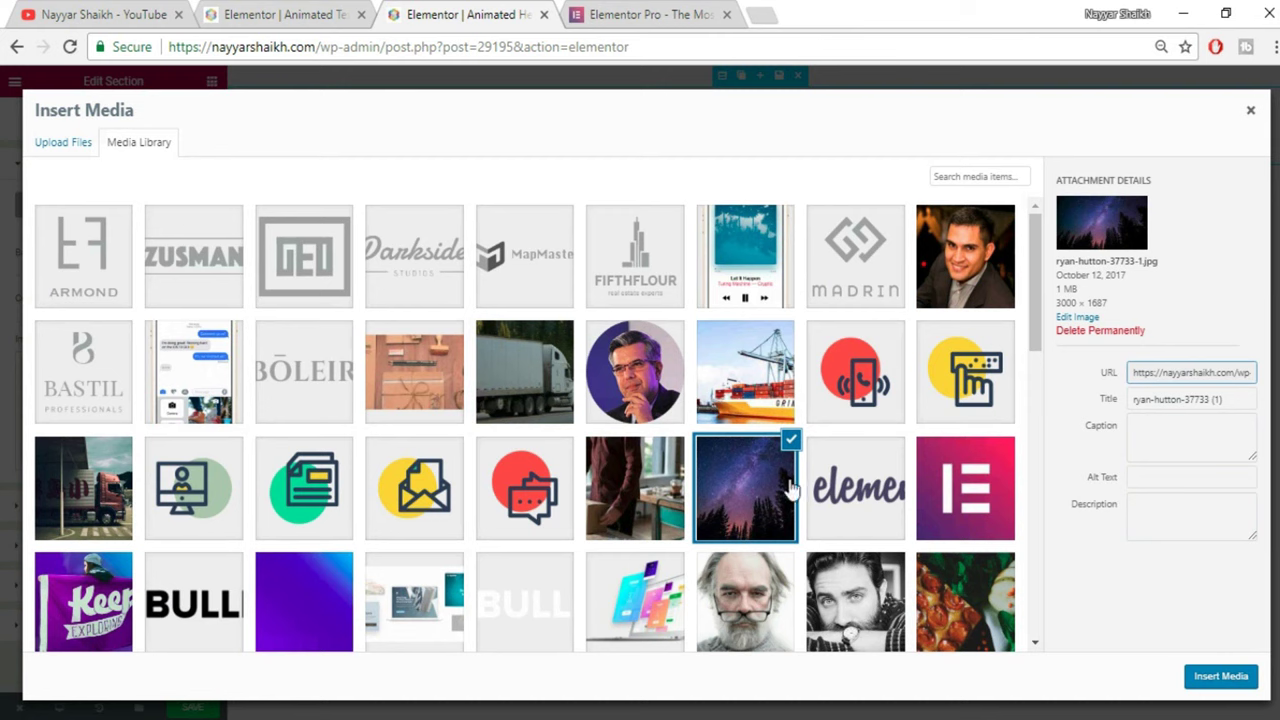
{"action": "left_click", "coordinate": [1221, 677]}
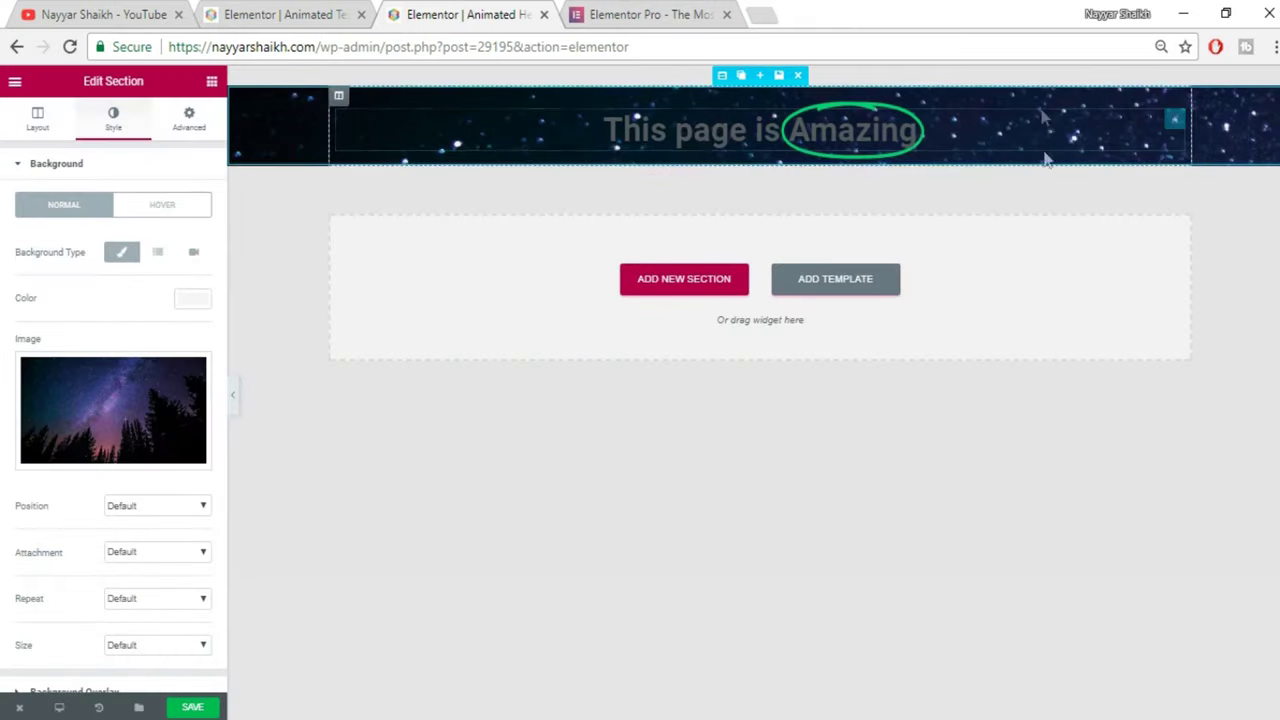
Step: Set the section's height to Fit To Screen
{"action": "left_click", "coordinate": [36, 119]}
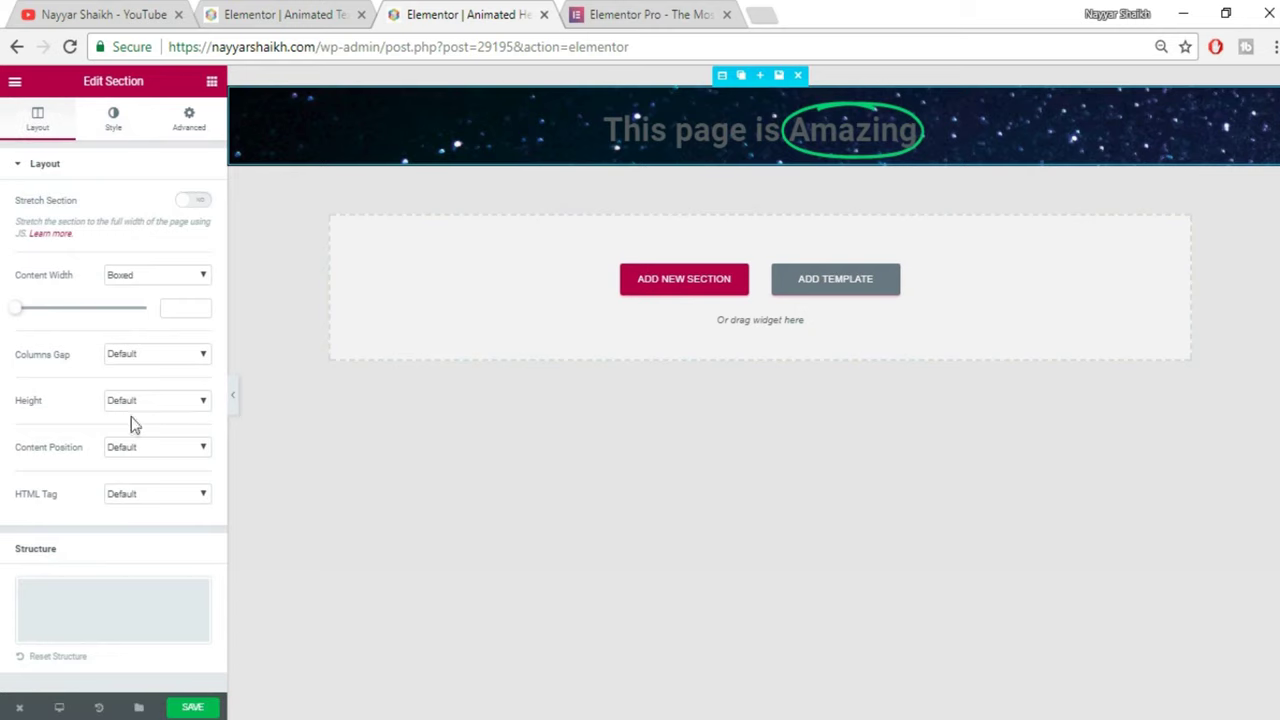
{"action": "left_click", "coordinate": [156, 404]}
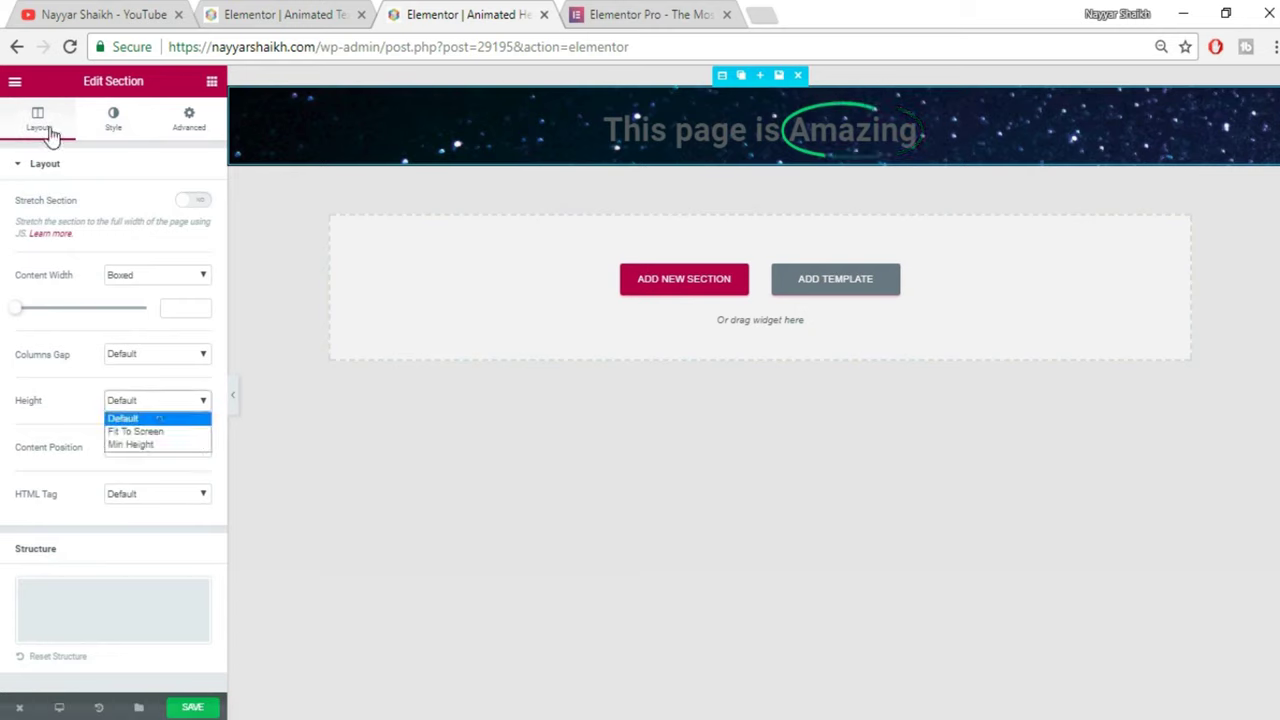
{"action": "left_click", "coordinate": [142, 432]}
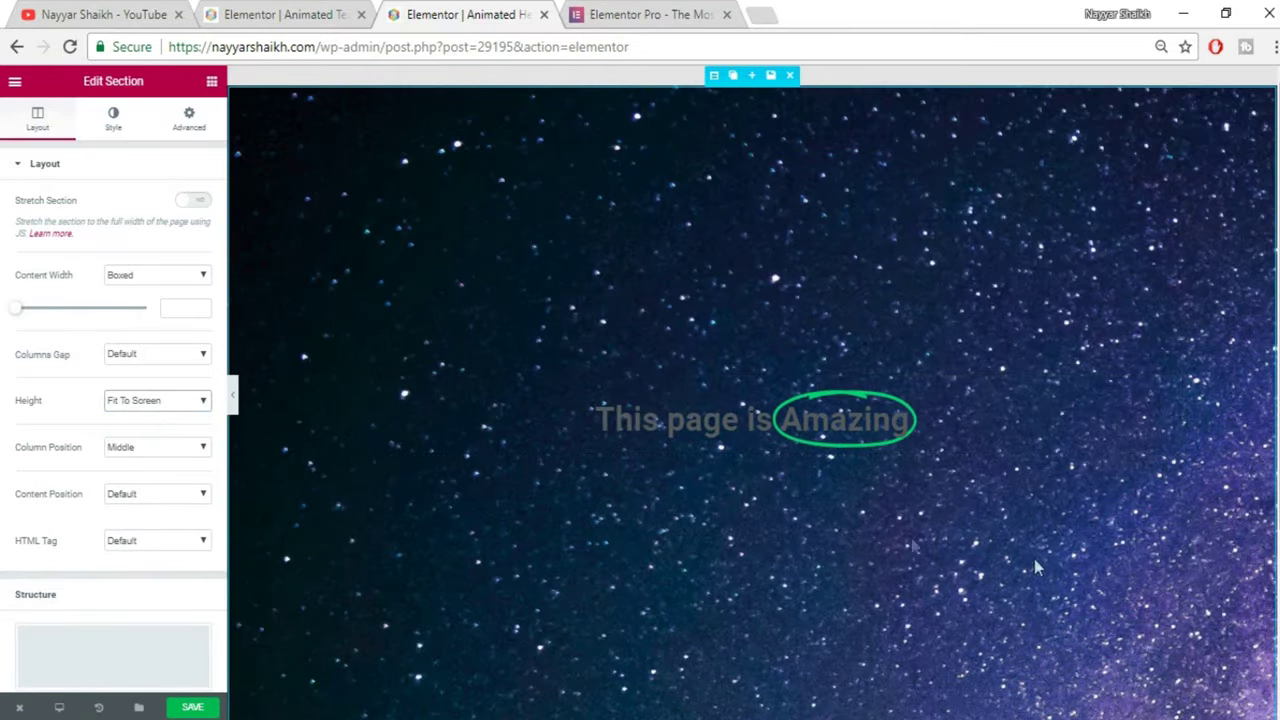
Step: Change the section's background image size so that the photo covers the whole section
{"action": "left_click", "coordinate": [119, 124]}
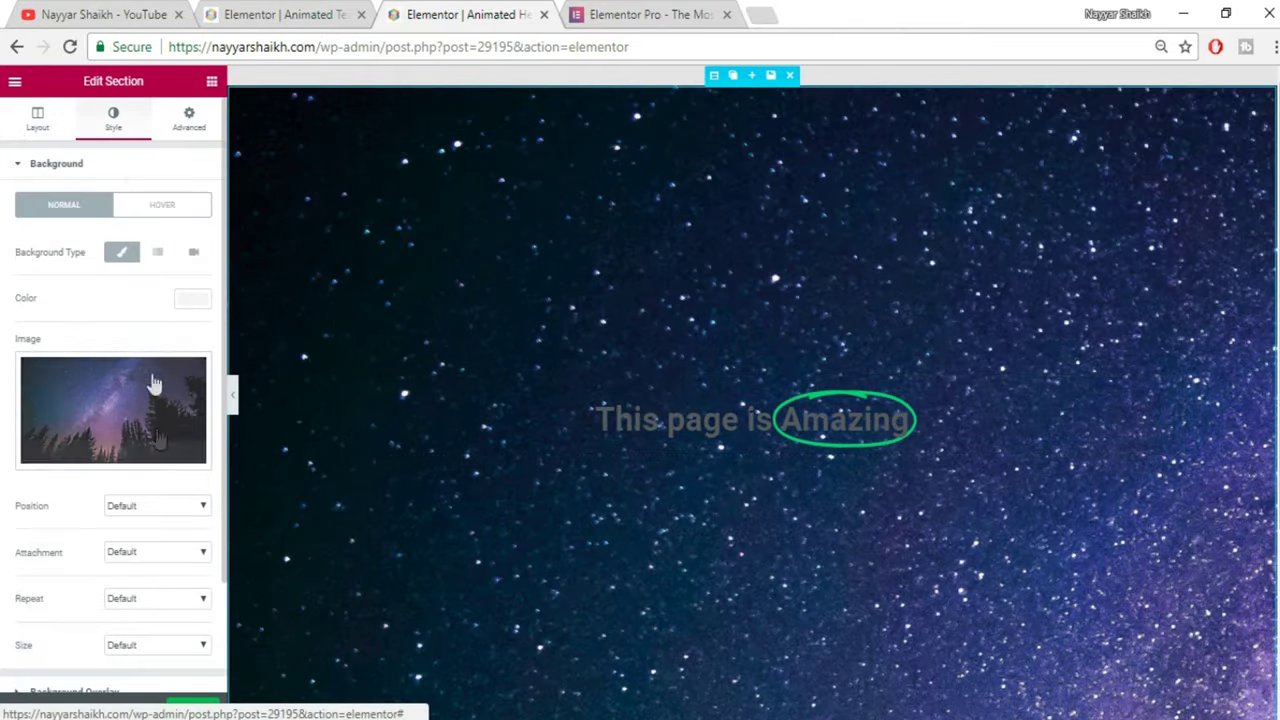
{"action": "scroll", "coordinate": [120, 514], "scroll_direction": "down", "scroll_amount": 3}
{"action": "scroll", "coordinate": [131, 403], "scroll_direction": "up", "scroll_amount": 2}
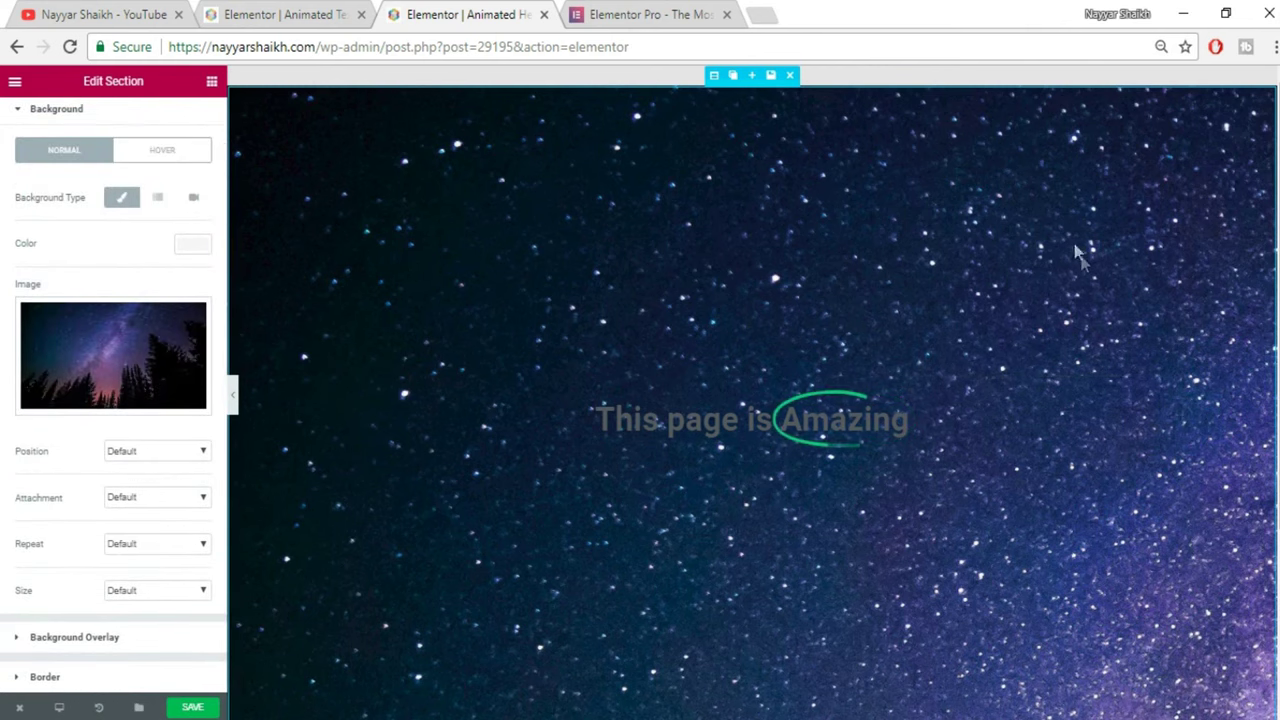
{"action": "left_click", "coordinate": [142, 596]}
{"action": "left_click", "coordinate": [150, 633]}
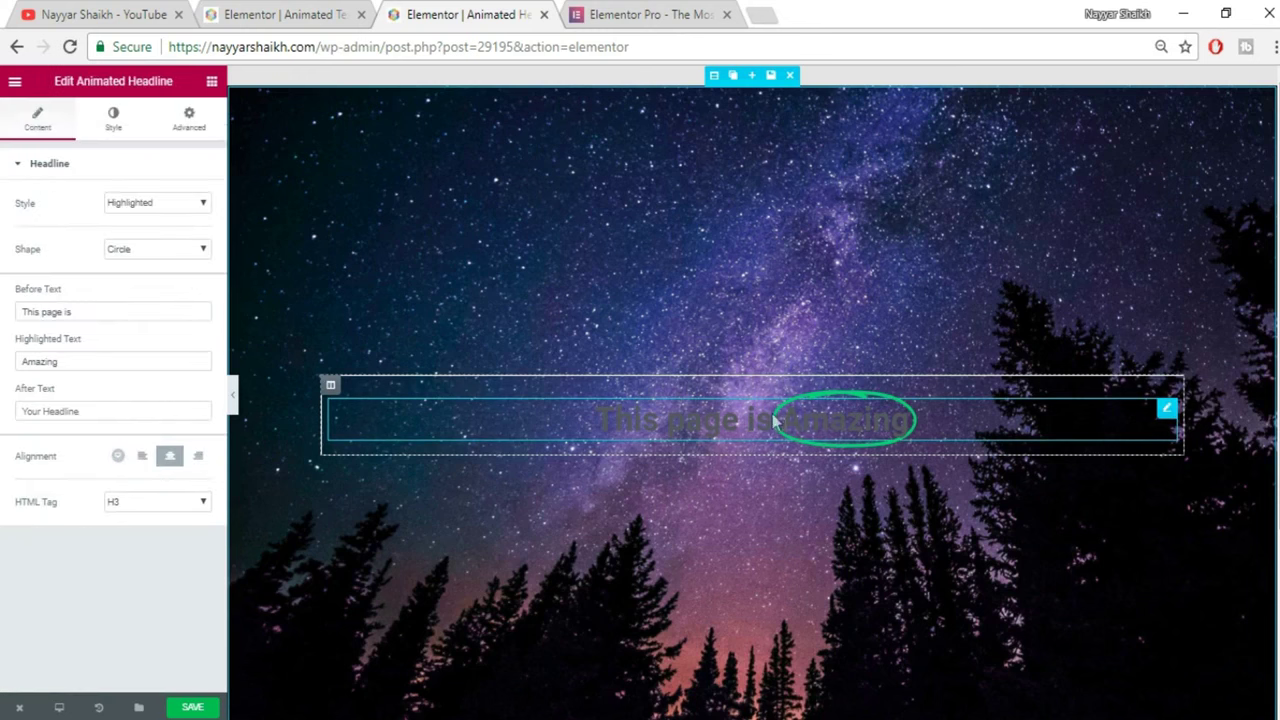
Step: Set the color of the animated headline's circle shape to white (#ffffff)
{"action": "left_click", "coordinate": [128, 124]}
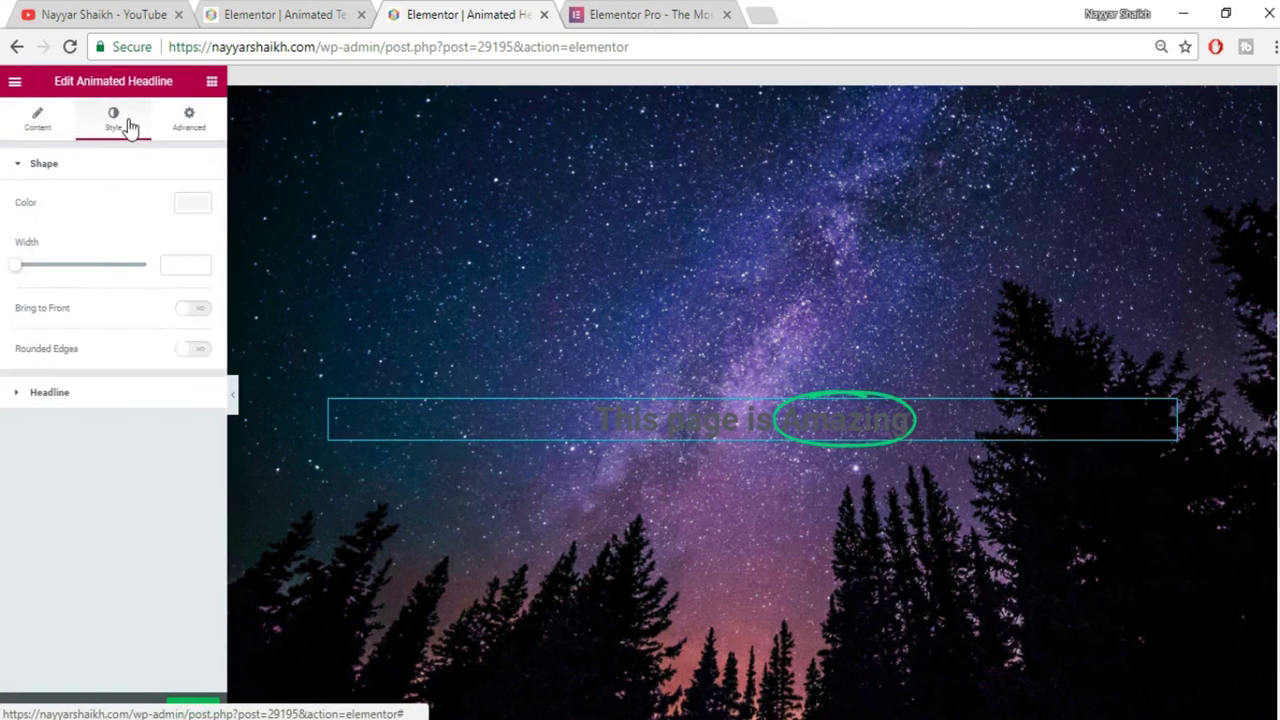
{"action": "left_click", "coordinate": [198, 212]}
{"action": "left_click", "coordinate": [156, 391]}
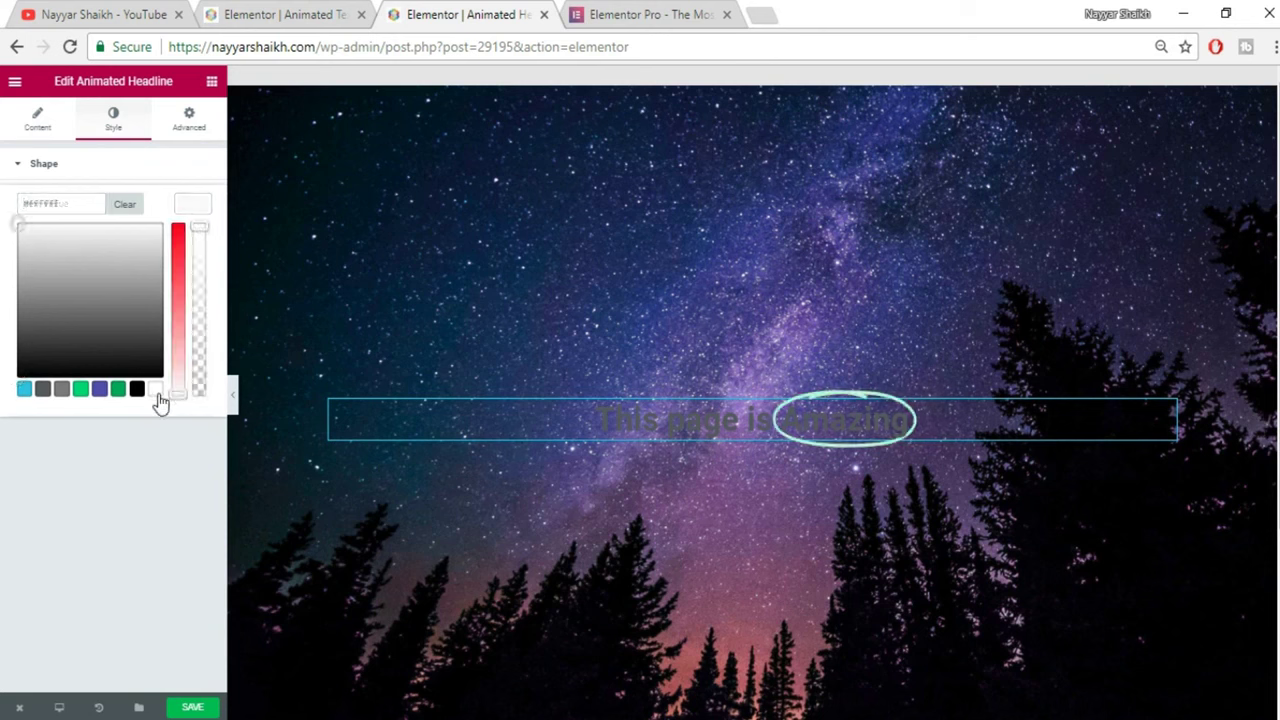
{"action": "left_click", "coordinate": [198, 206]}
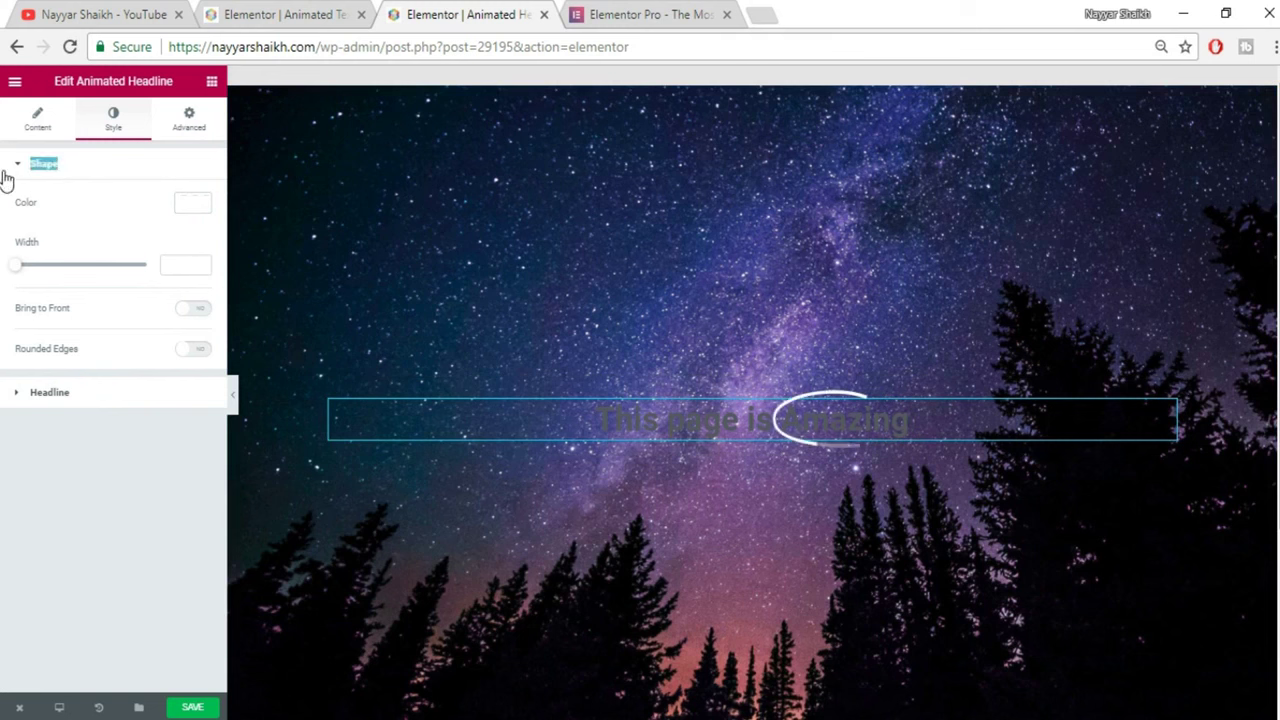
Step: Set the headline's main text color to white (#ffffff)
{"action": "left_click", "coordinate": [44, 166]}
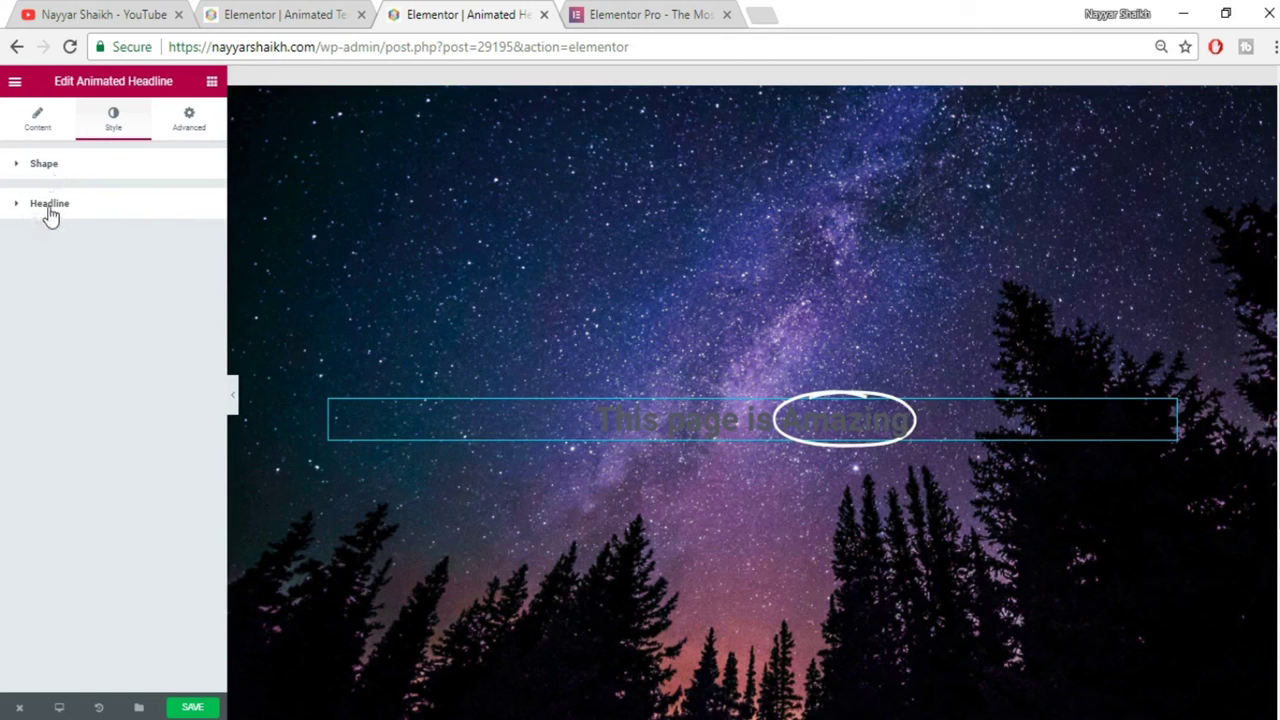
{"action": "left_click", "coordinate": [57, 214]}
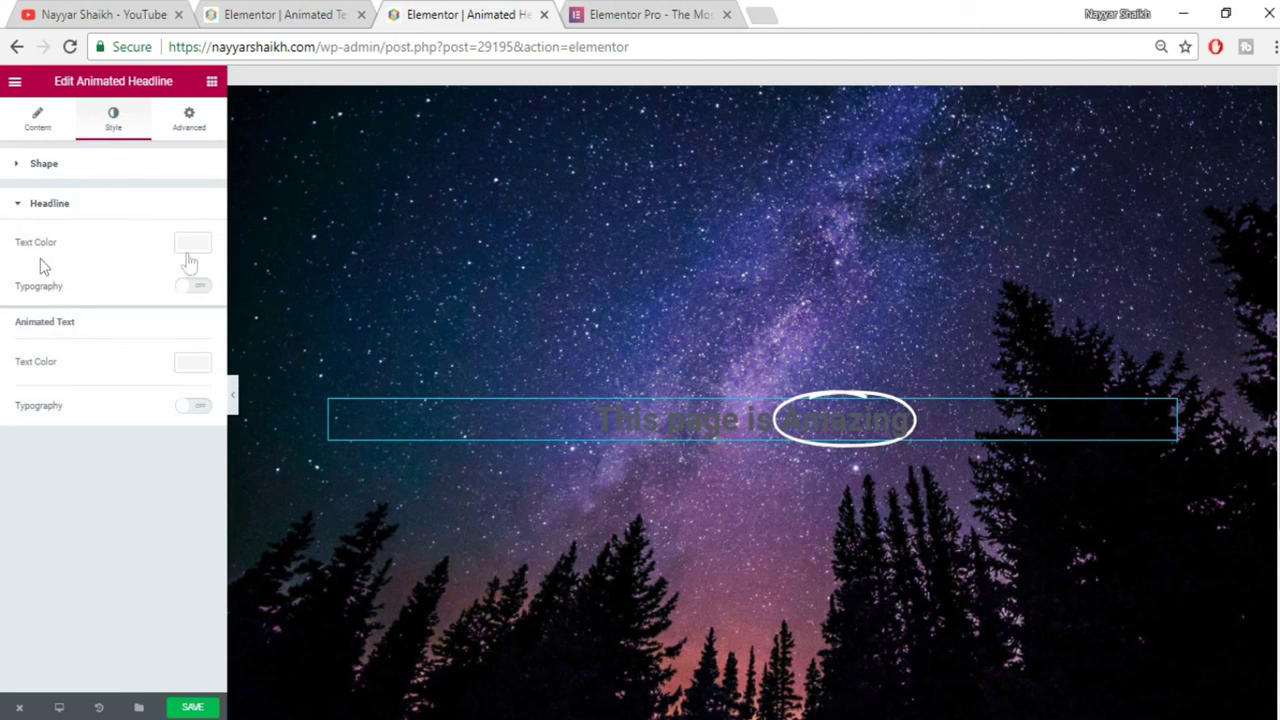
{"action": "left_click", "coordinate": [190, 250]}
{"action": "left_click", "coordinate": [156, 430]}
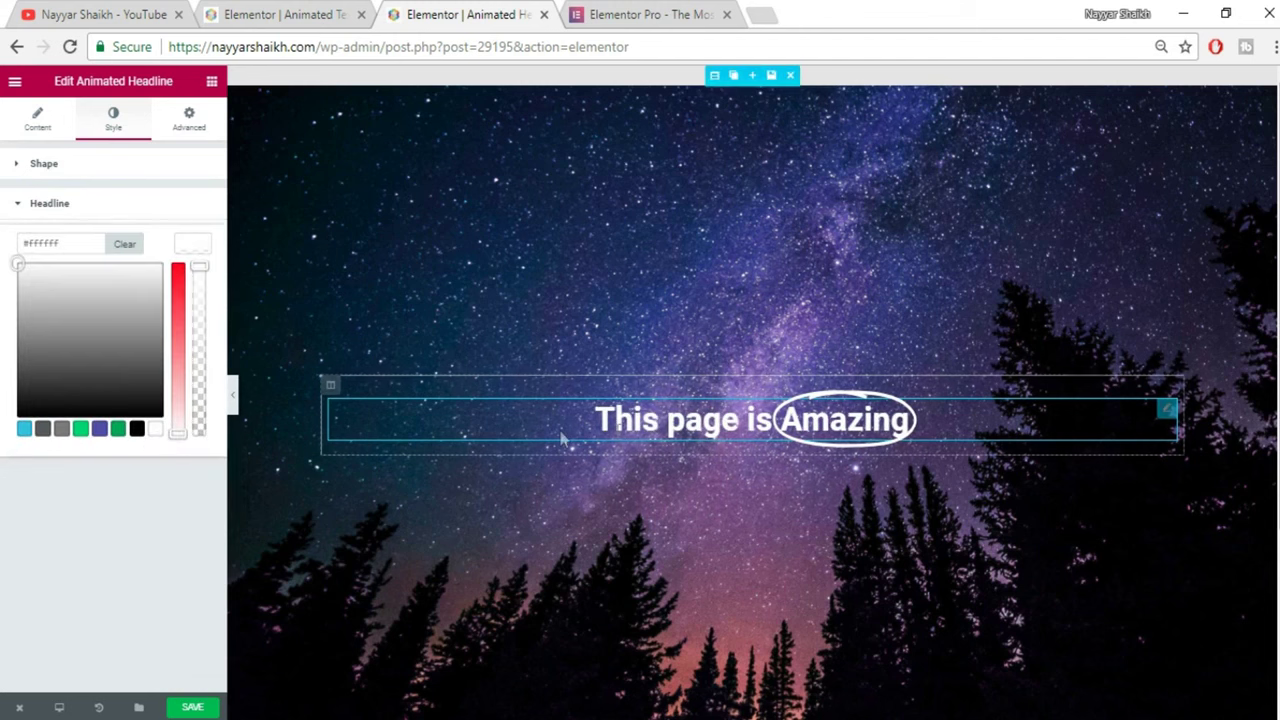
{"action": "left_click", "coordinate": [201, 250]}
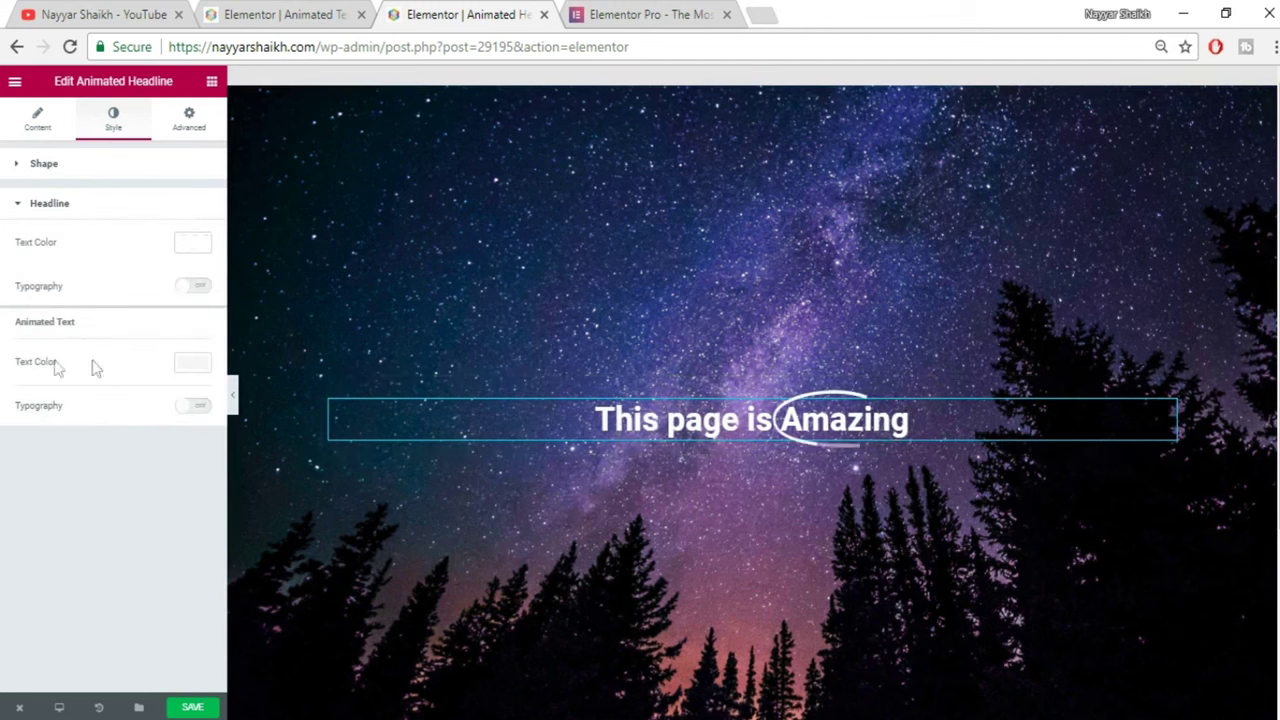
Step: Try purple (#4054b2) and light blue (#6ec1e4) on the animated text "Amazing", and set its color to black (#000000)
{"action": "left_click", "coordinate": [193, 363]}
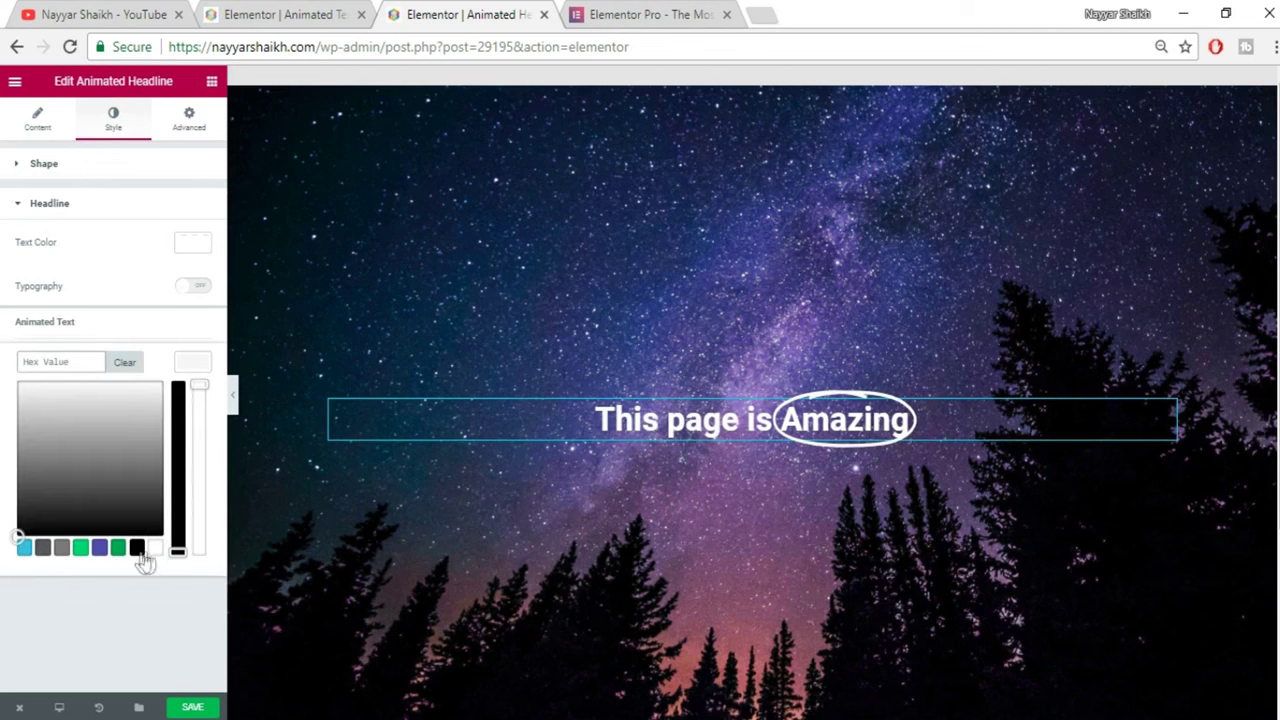
{"action": "left_click", "coordinate": [100, 548]}
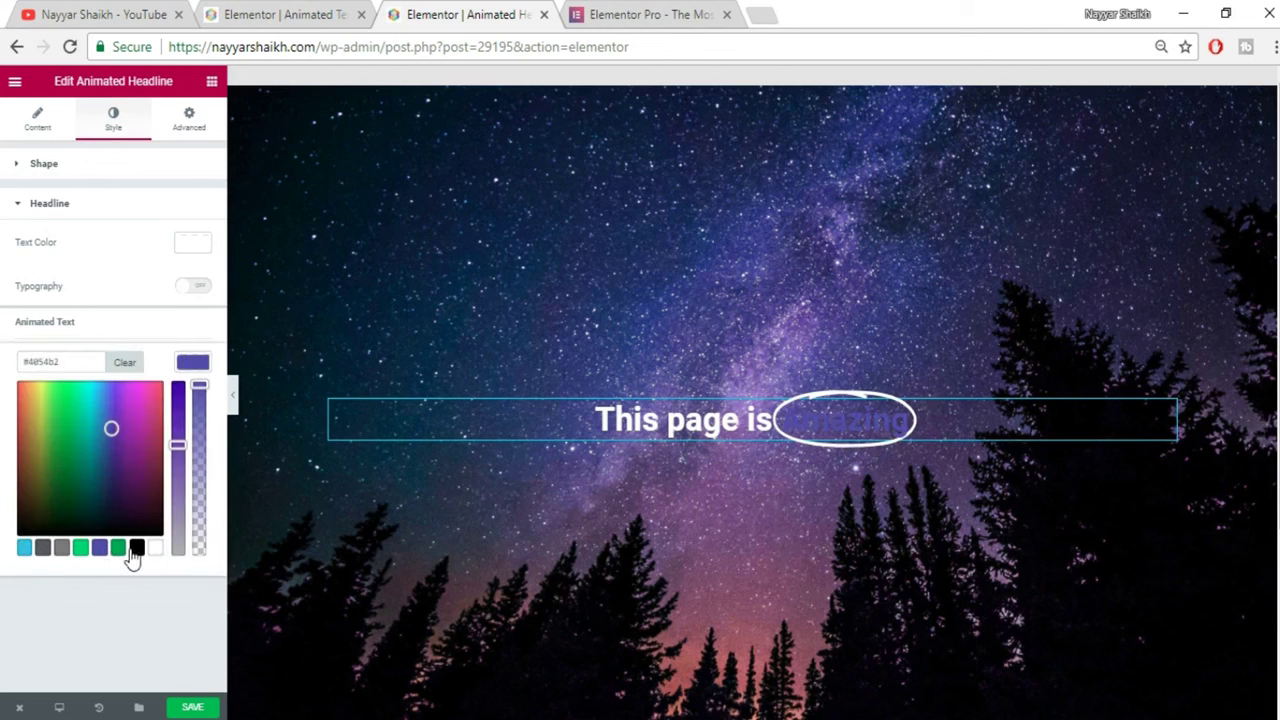
{"action": "left_click", "coordinate": [135, 550]}
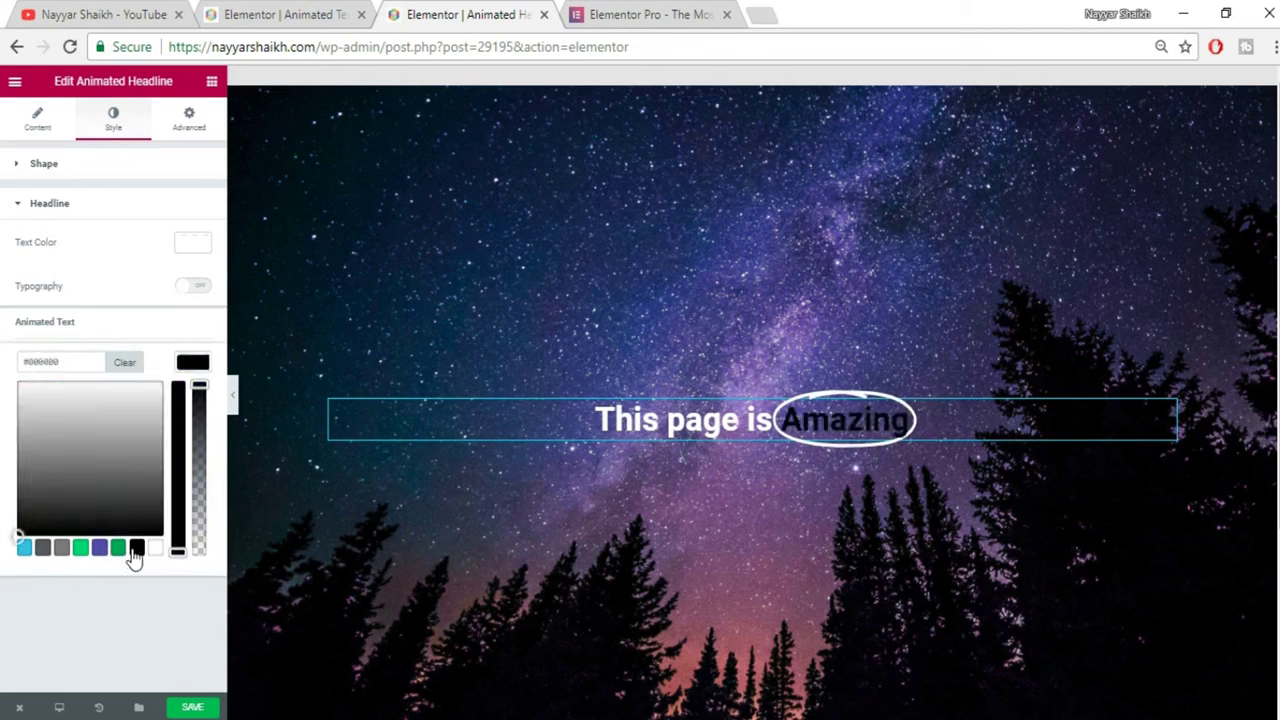
{"action": "left_click", "coordinate": [24, 549]}
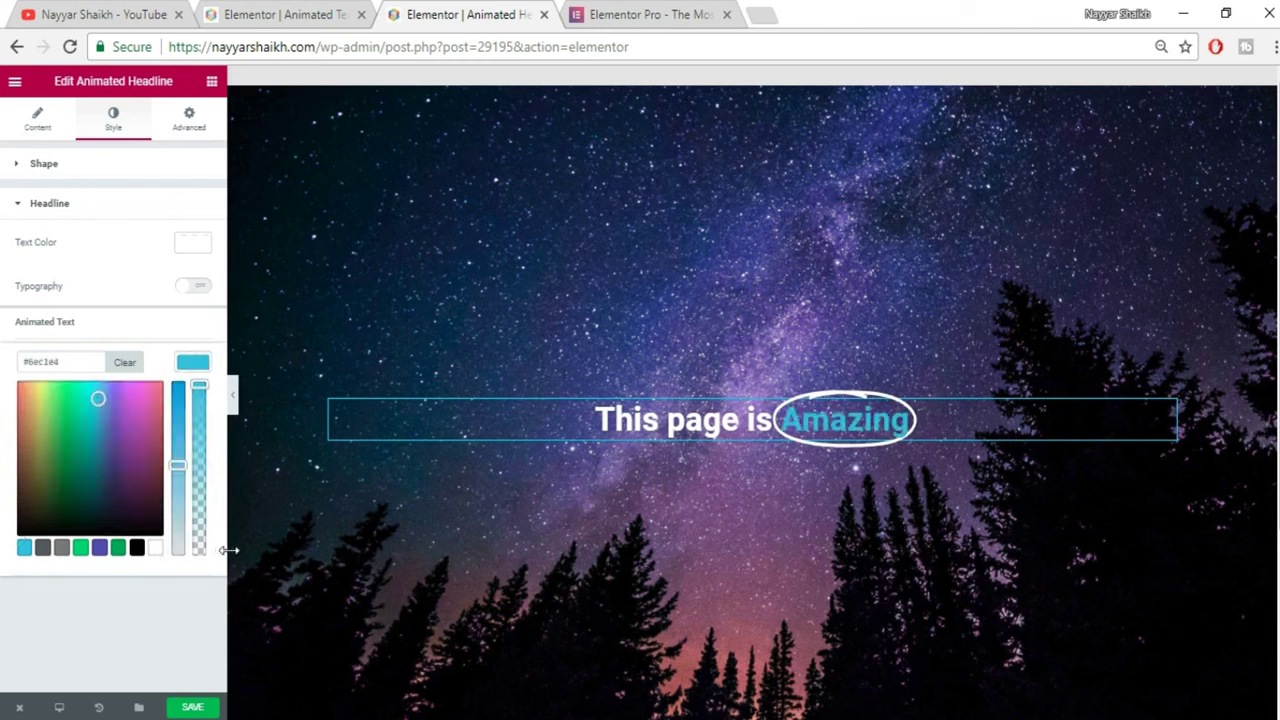
{"action": "left_click", "coordinate": [137, 548]}
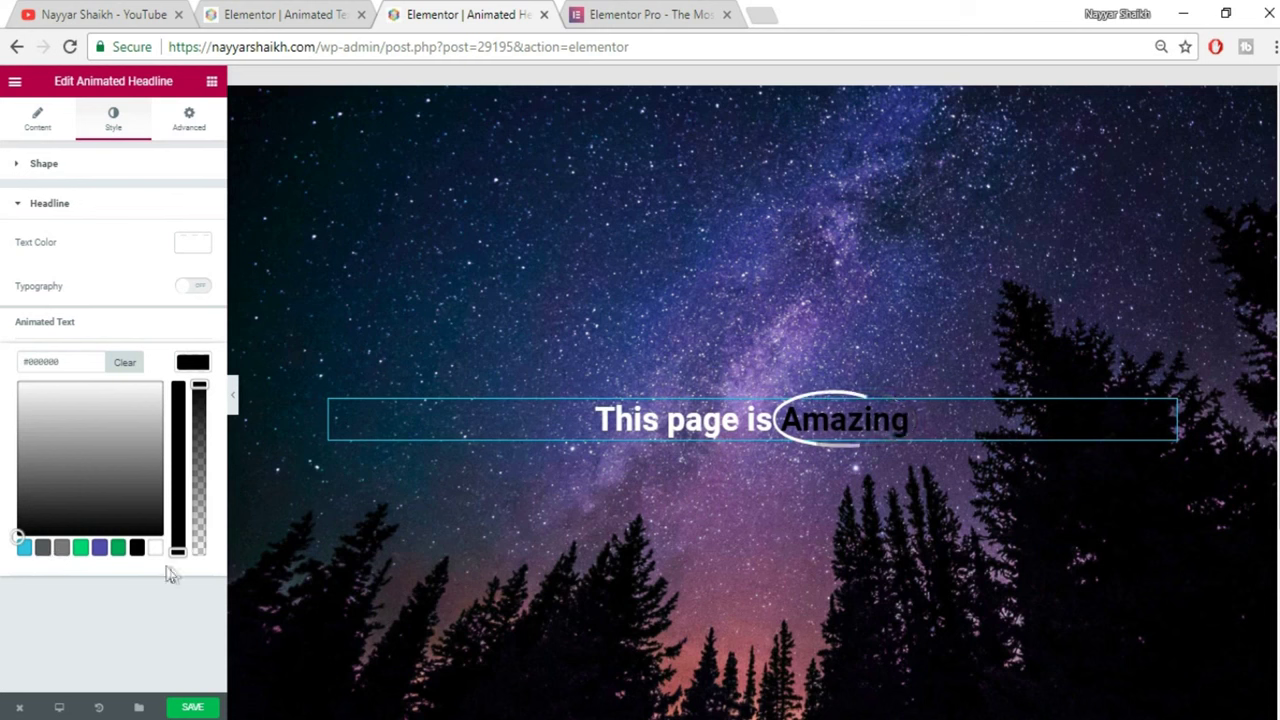
Step: Review the style and highlight shape options offered in the animated headline's content settings
{"action": "left_click", "coordinate": [186, 680]}
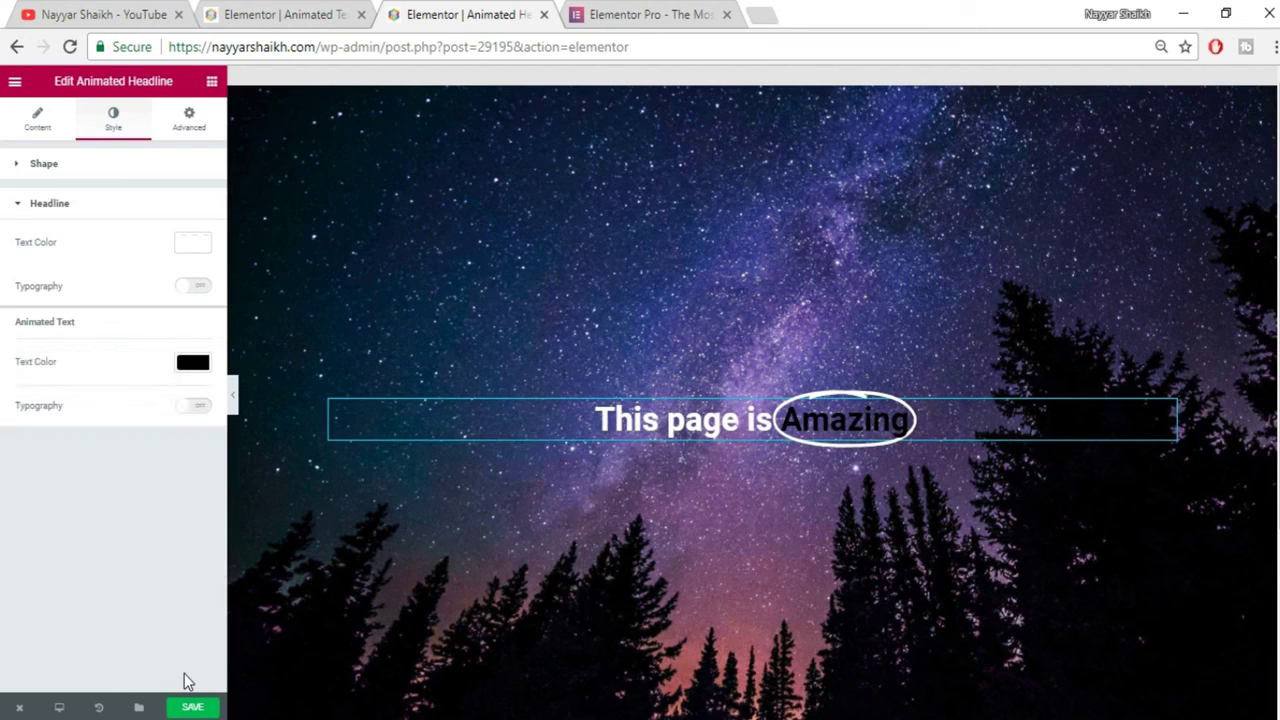
{"action": "left_click", "coordinate": [38, 122]}
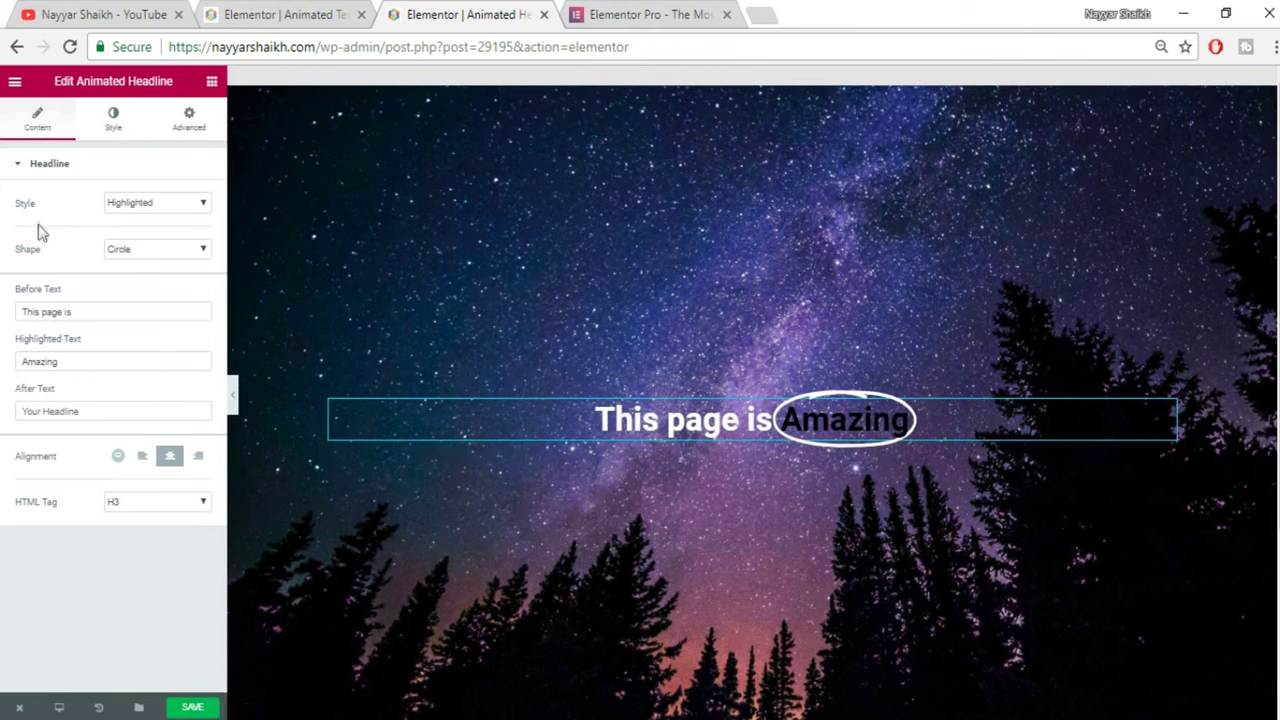
{"action": "left_click", "coordinate": [150, 207]}
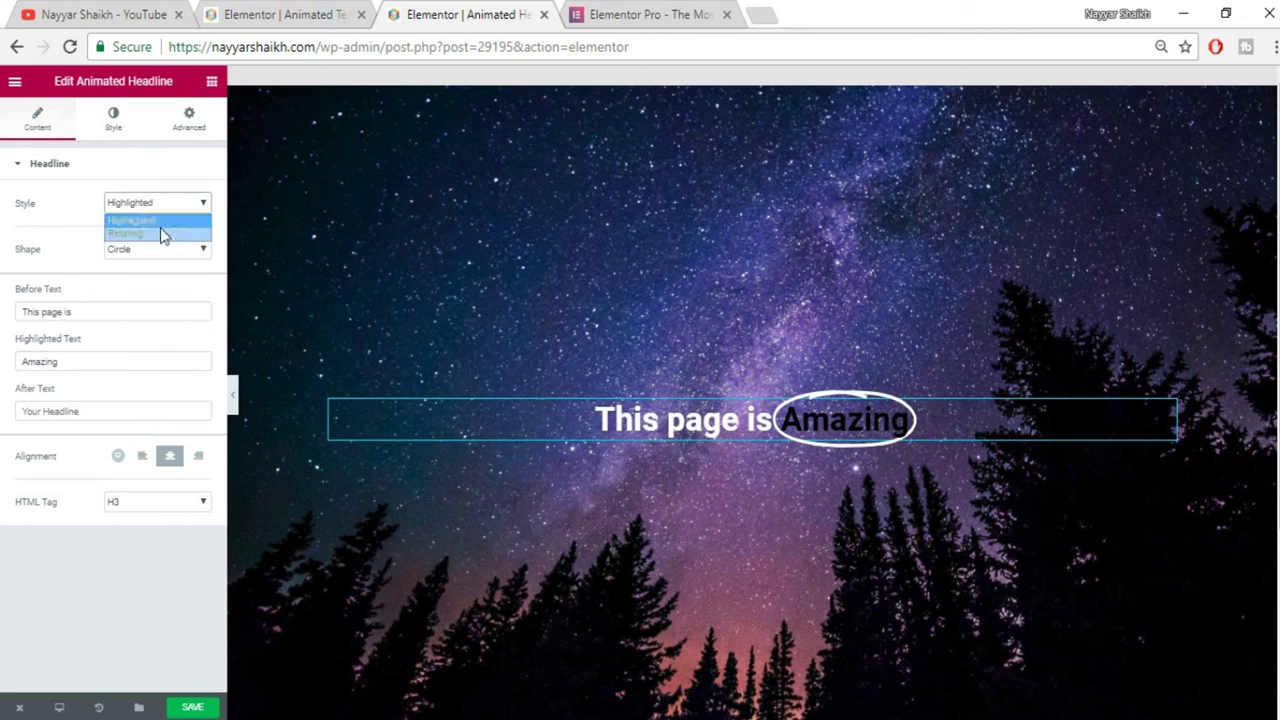
{"action": "left_click", "coordinate": [157, 221]}
{"action": "left_click", "coordinate": [157, 249]}
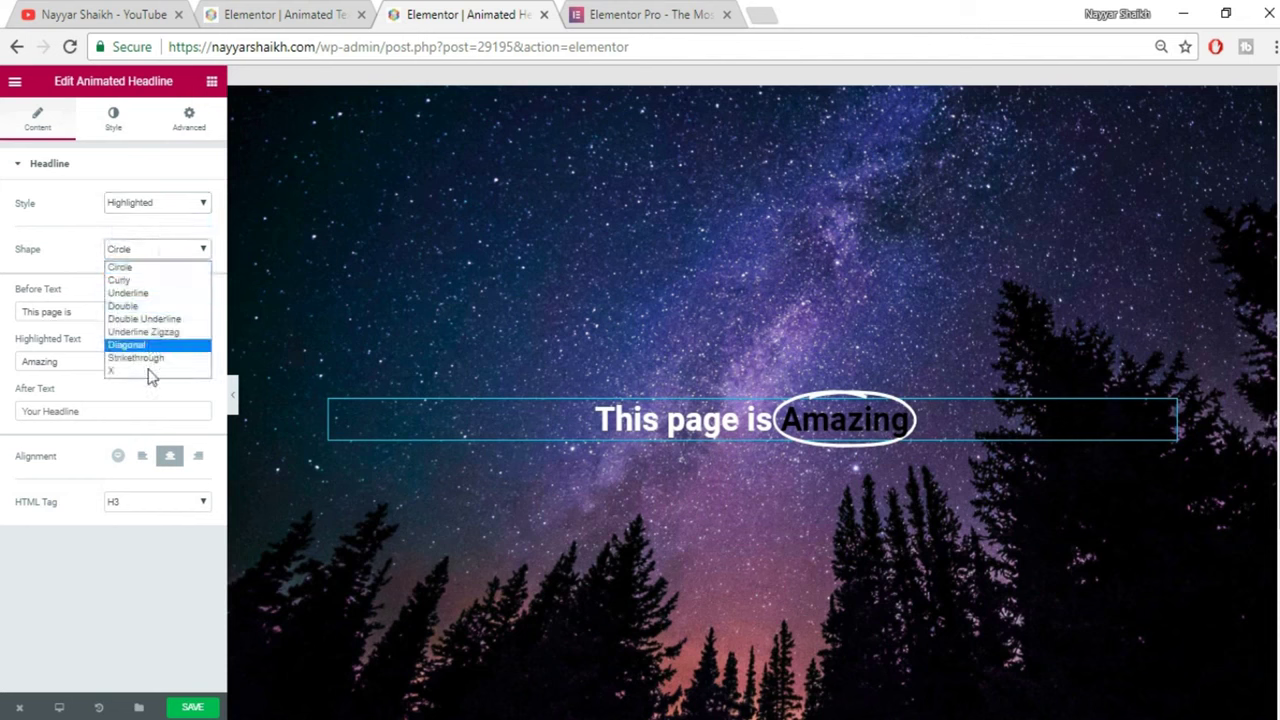
{"action": "left_click", "coordinate": [63, 268]}
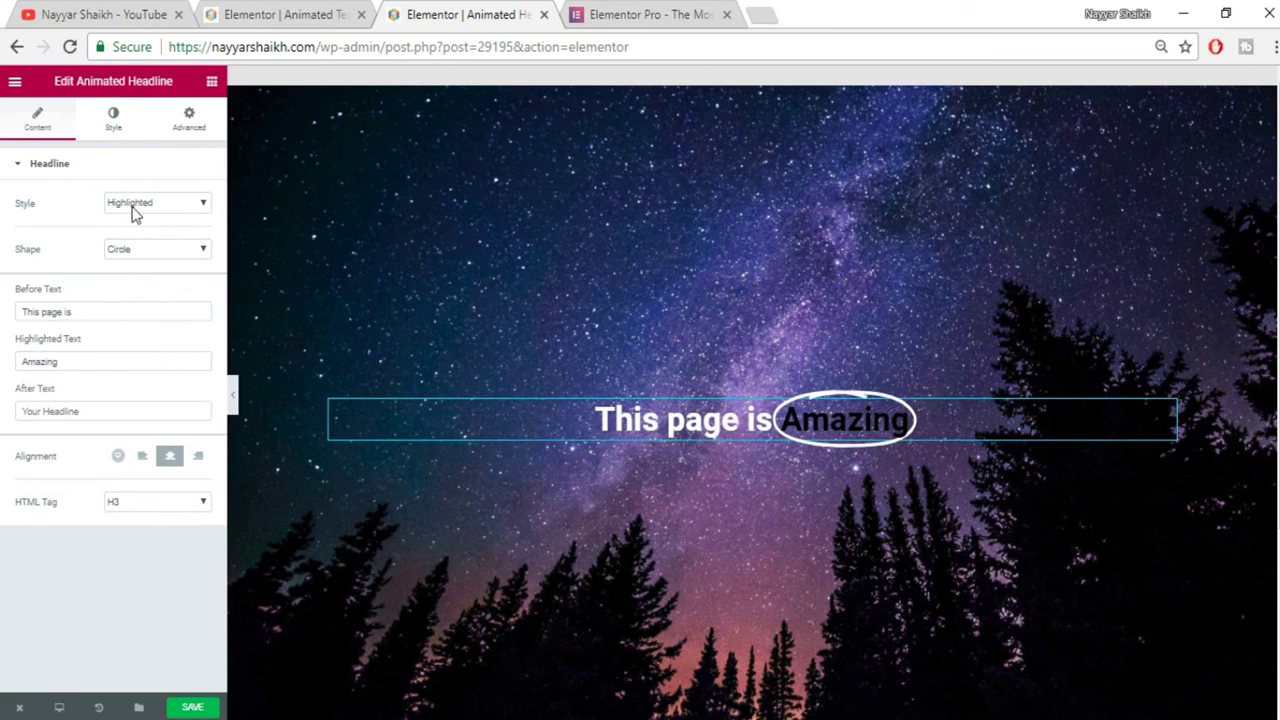
{"action": "left_click", "coordinate": [153, 205]}
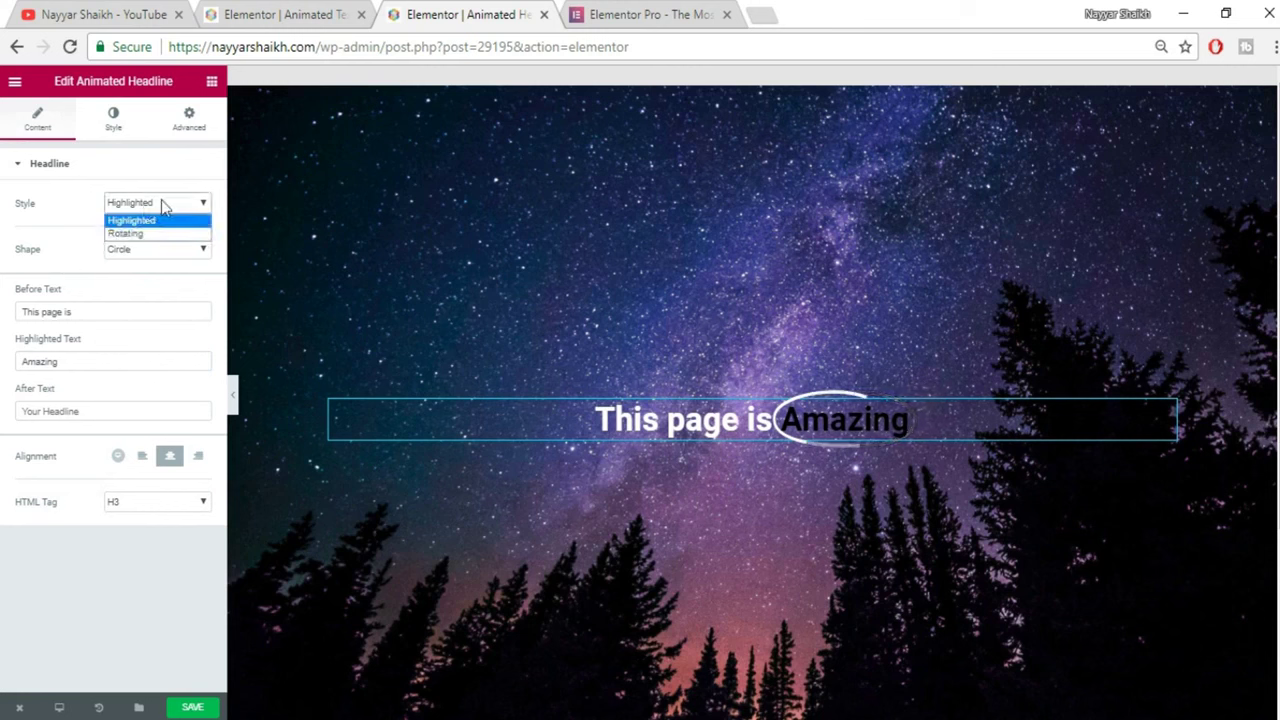
{"action": "left_click", "coordinate": [35, 264]}
Step: Try the Rotating style on the animated headline and set it back to Highlighted
{"action": "left_click", "coordinate": [160, 205]}
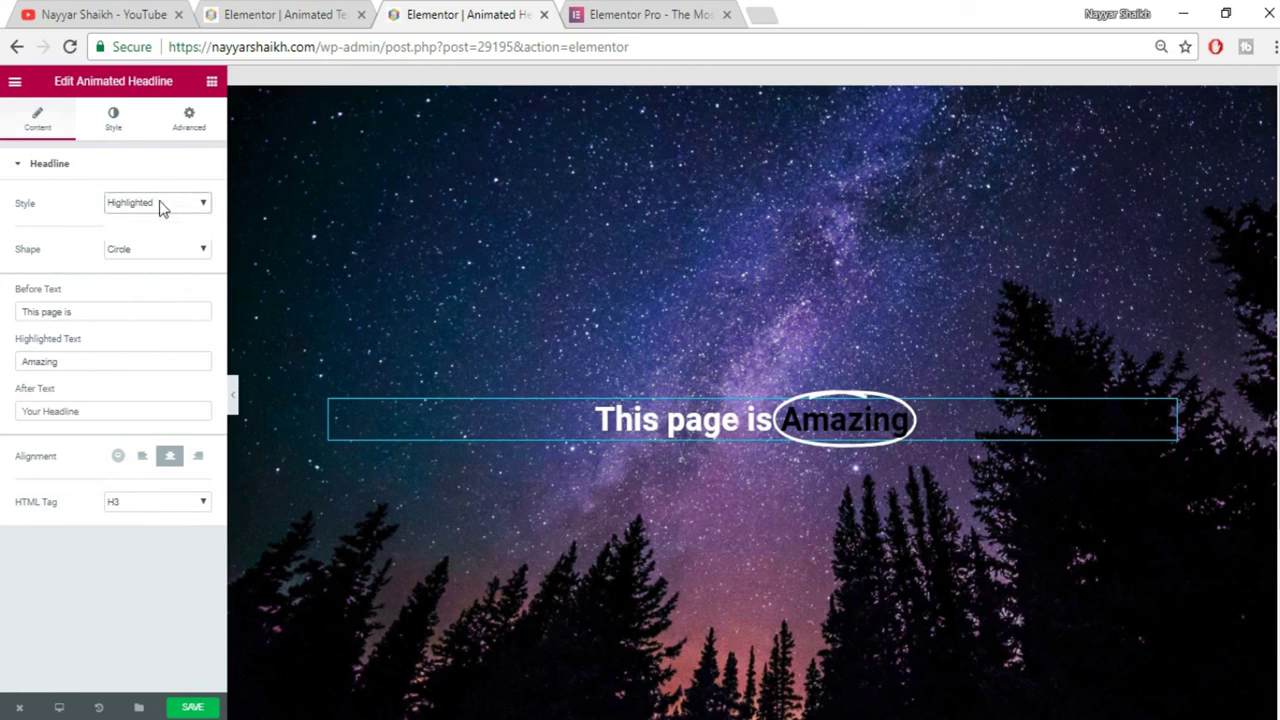
{"action": "left_click", "coordinate": [143, 239]}
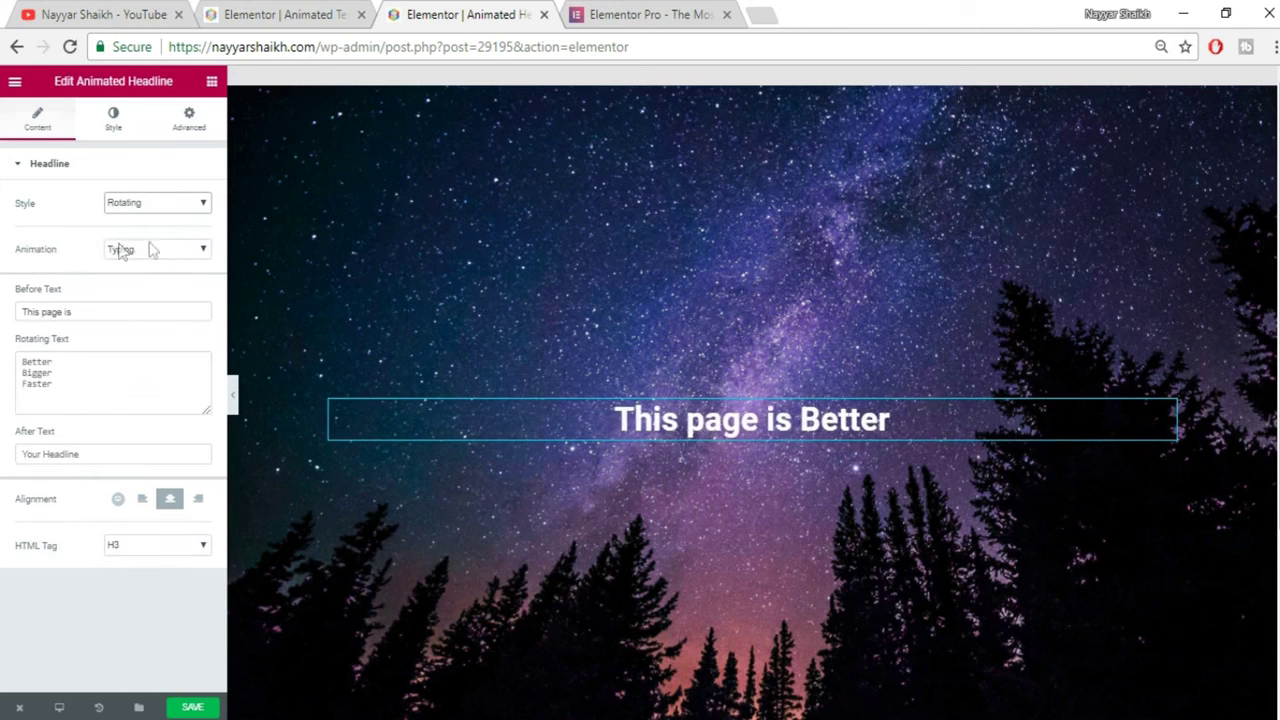
{"action": "left_click", "coordinate": [153, 205]}
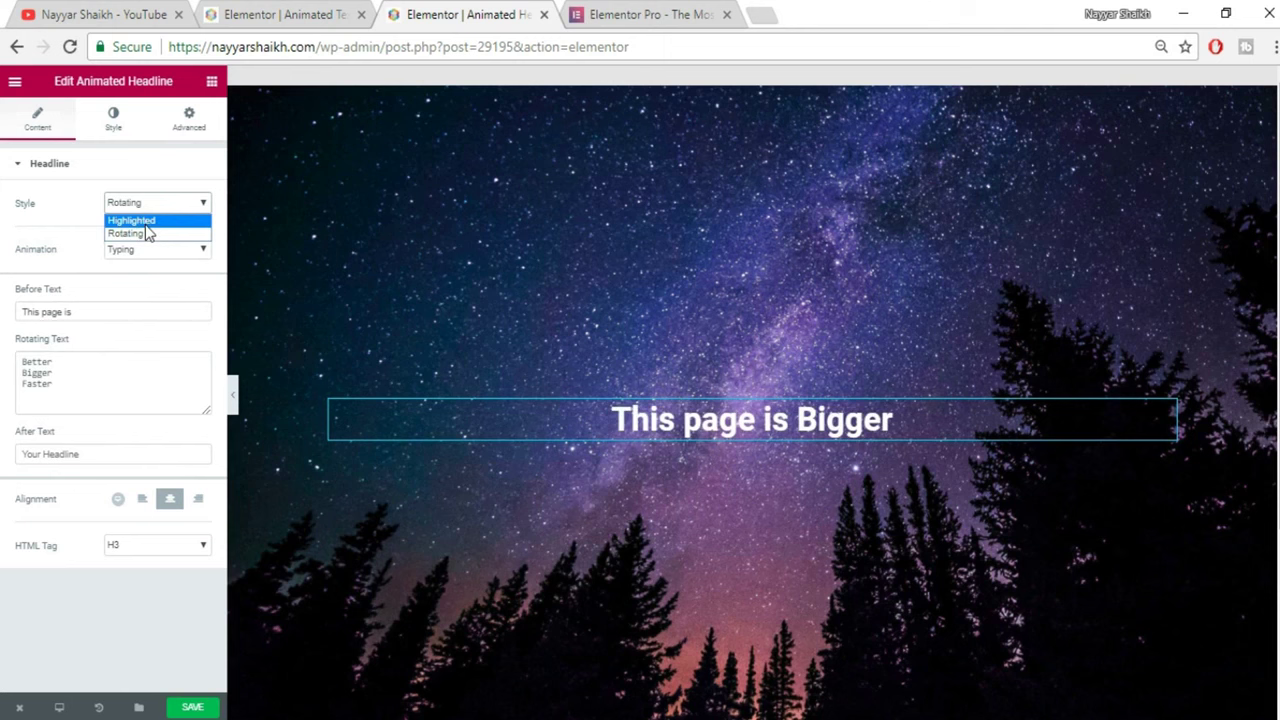
{"action": "left_click", "coordinate": [145, 222]}
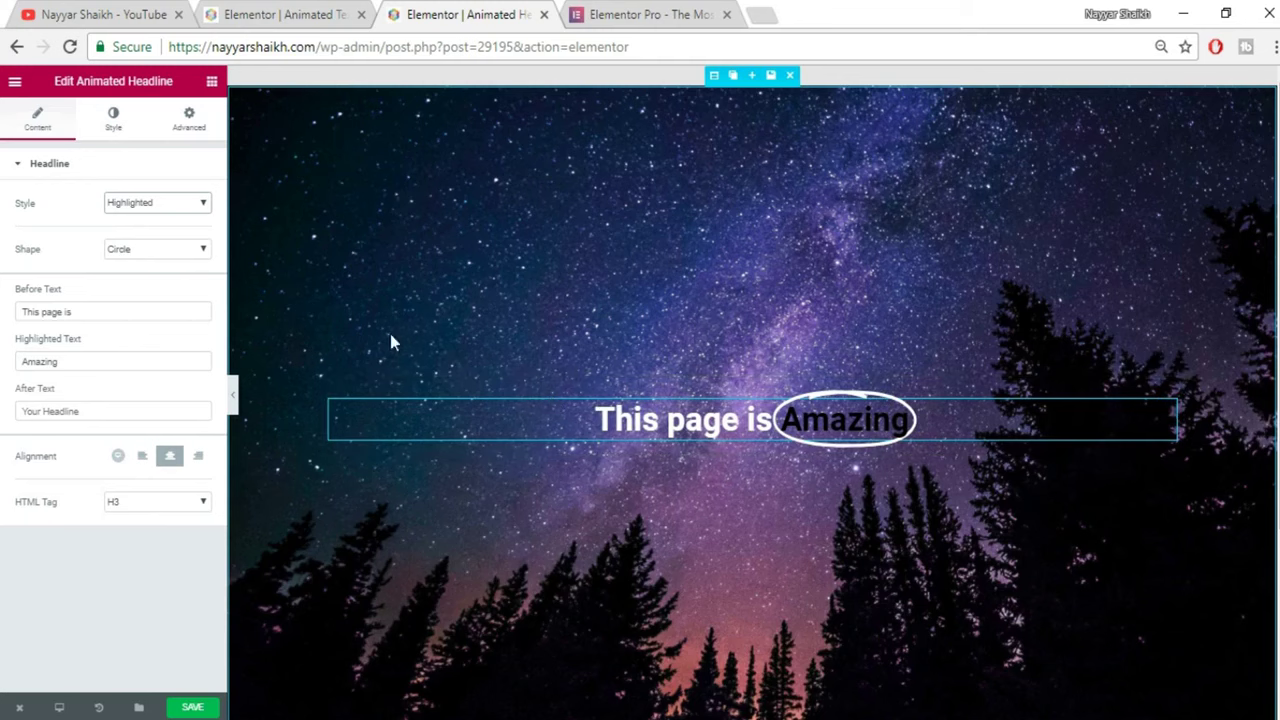
Step: Try the Curly shape on "Amazing" and compare it with the finished example headline open in another browser tab
{"action": "left_click", "coordinate": [170, 250]}
{"action": "left_click", "coordinate": [160, 281]}
{"action": "key", "text": "ctrl+shift+Tab"}
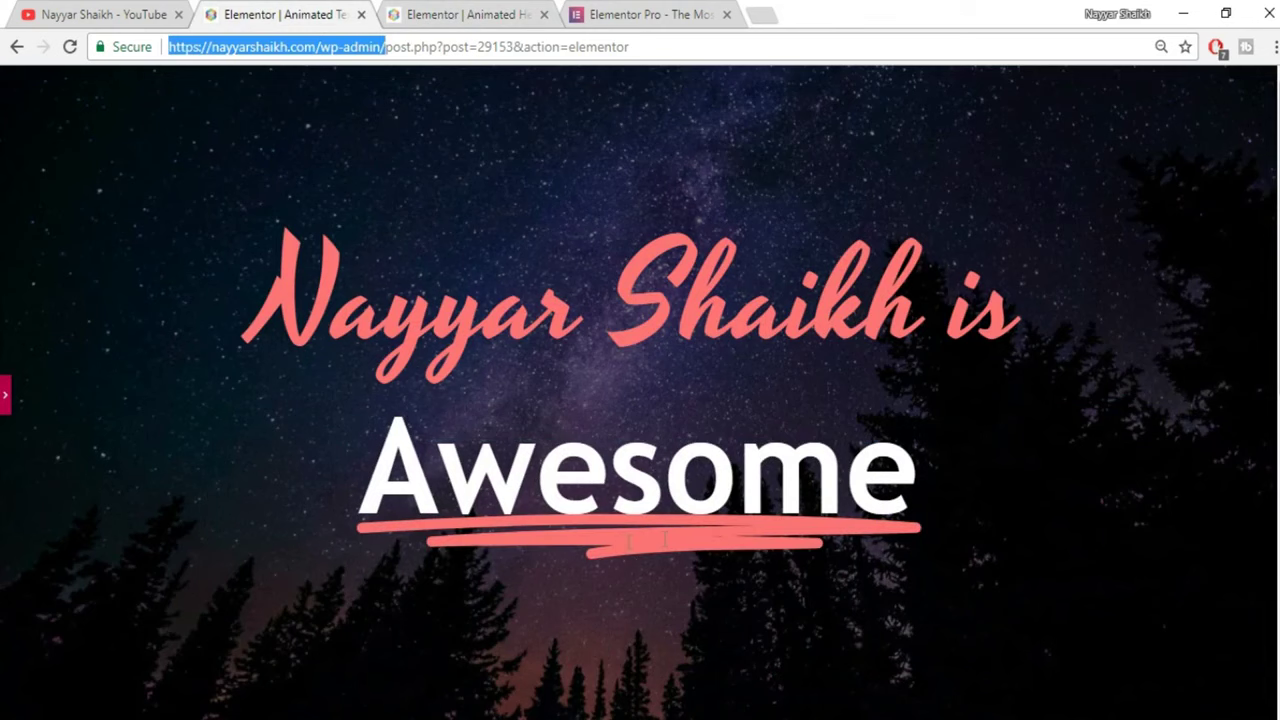
{"action": "left_click", "coordinate": [622, 10]}
{"action": "left_click", "coordinate": [530, 12]}
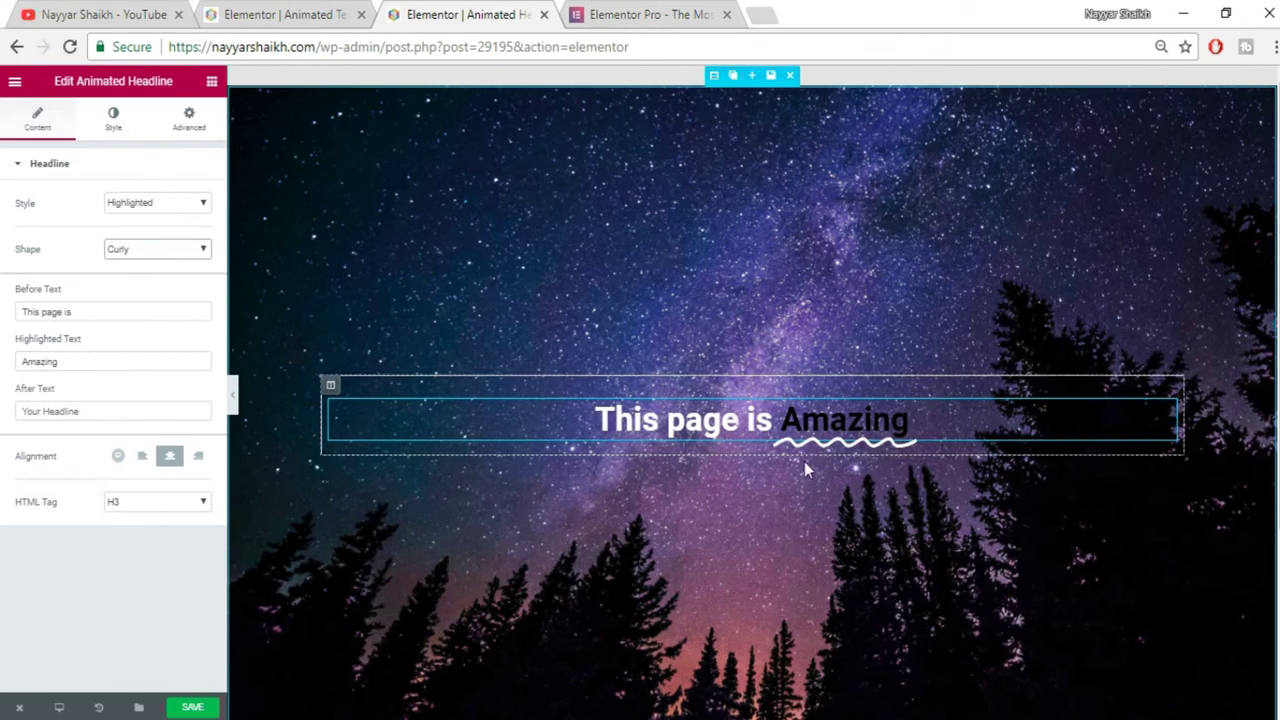
Step: Try the Underline, Double and Double Underline shapes on the highlighted word "Amazing"
{"action": "left_click", "coordinate": [145, 252]}
{"action": "left_click", "coordinate": [150, 298]}
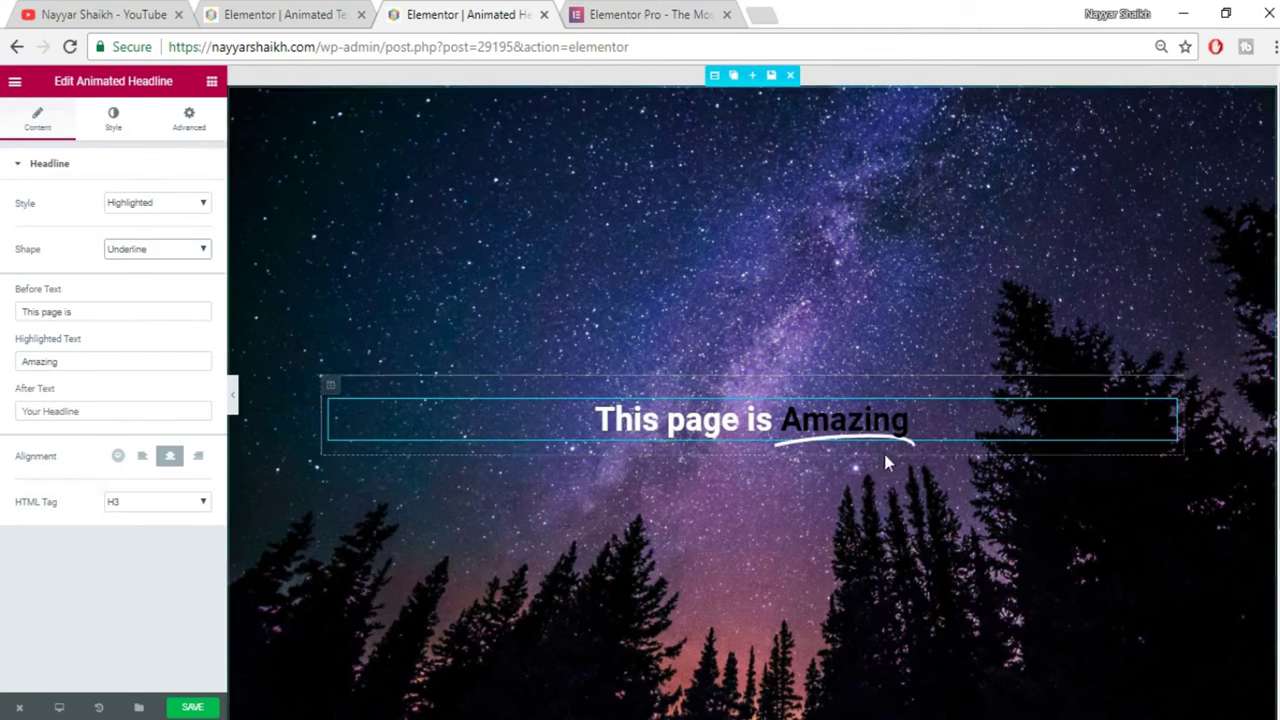
{"action": "left_click", "coordinate": [150, 249]}
{"action": "left_click", "coordinate": [158, 306]}
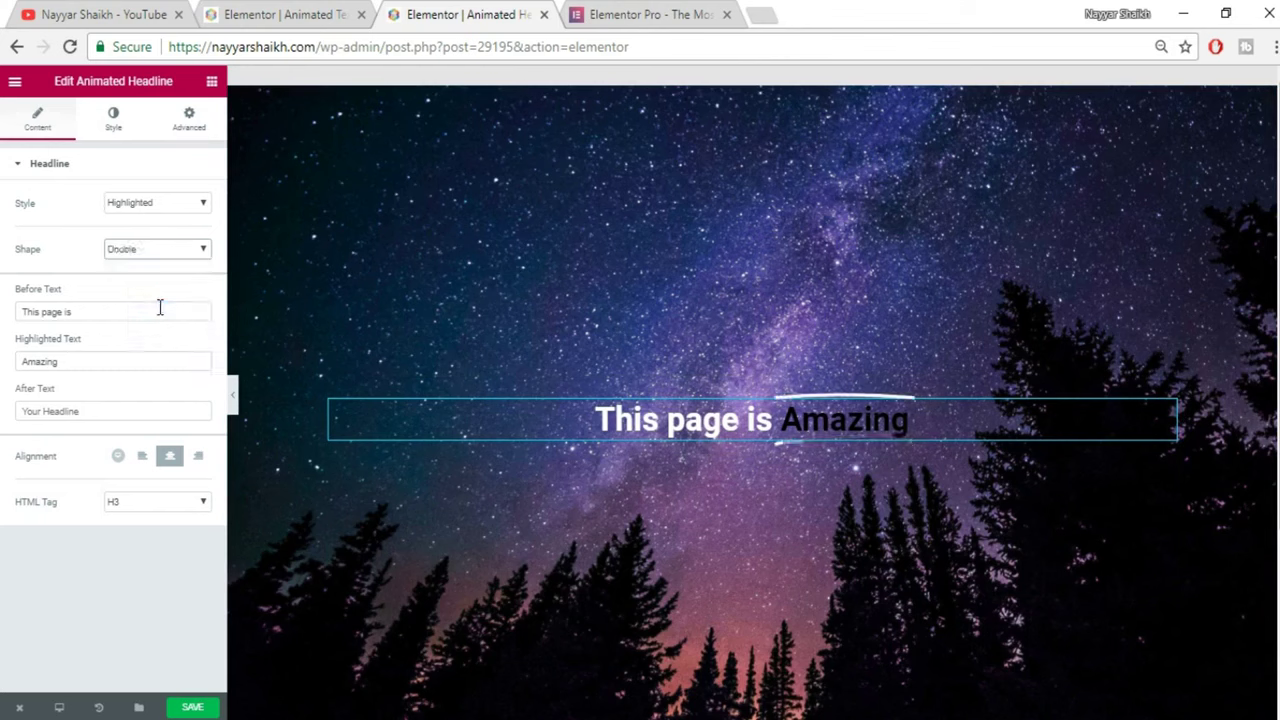
{"action": "left_click", "coordinate": [171, 251]}
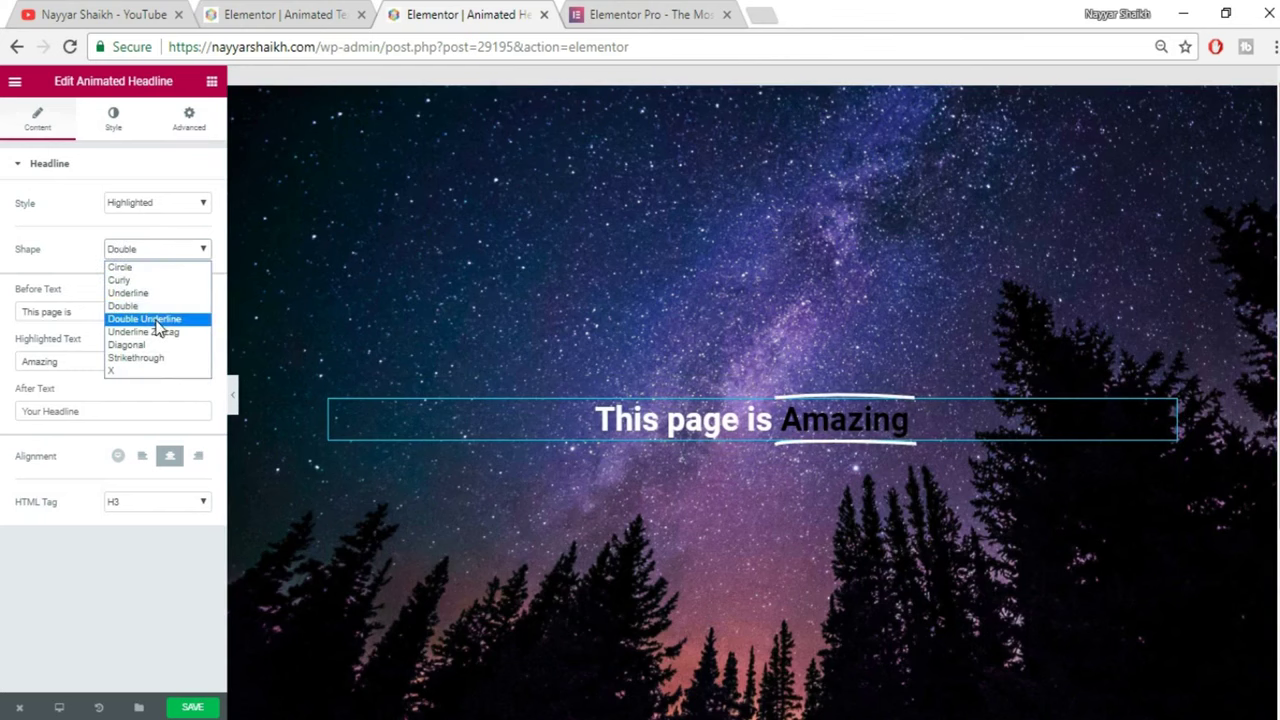
{"action": "left_click", "coordinate": [150, 319]}
Step: Try the Underline Zigzag, Diagonal, Strikethrough and X shapes on the highlighted word "Amazing"
{"action": "left_click", "coordinate": [157, 249]}
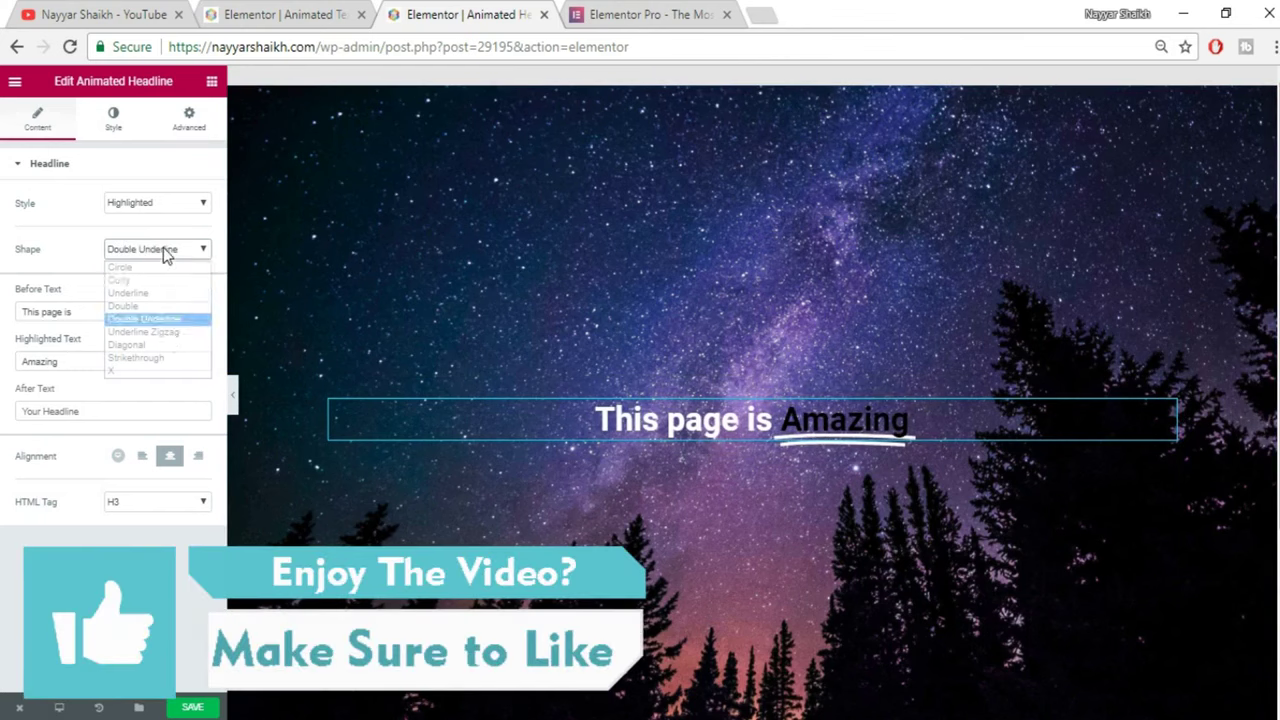
{"action": "left_click", "coordinate": [166, 336]}
{"action": "left_click", "coordinate": [146, 250]}
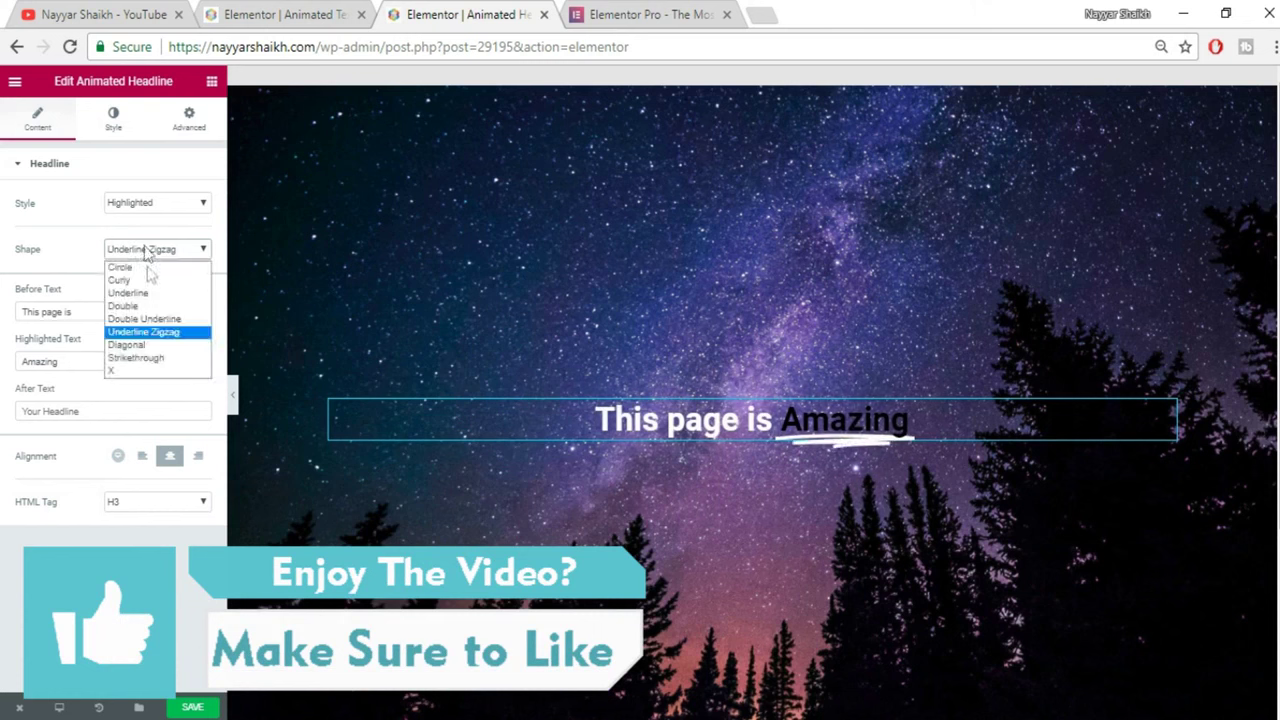
{"action": "left_click", "coordinate": [148, 345]}
{"action": "left_click", "coordinate": [158, 250]}
{"action": "left_click", "coordinate": [160, 362]}
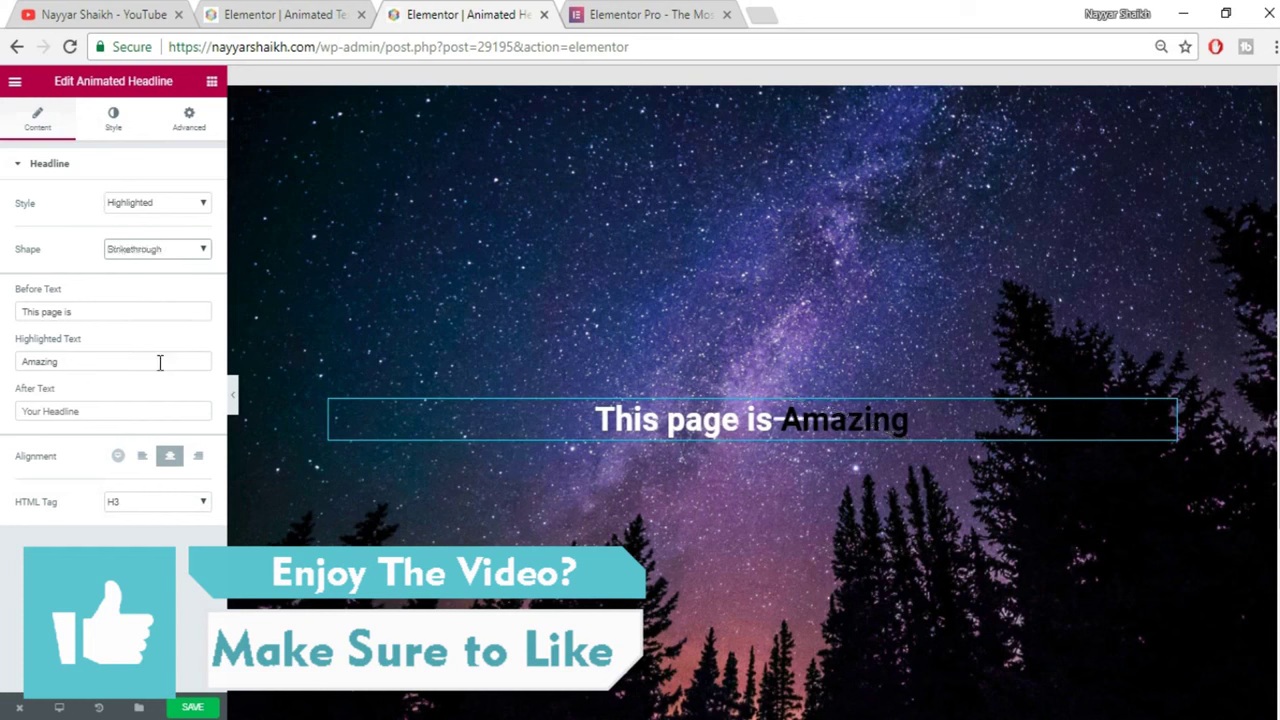
{"action": "left_click", "coordinate": [187, 252]}
{"action": "left_click", "coordinate": [157, 369]}
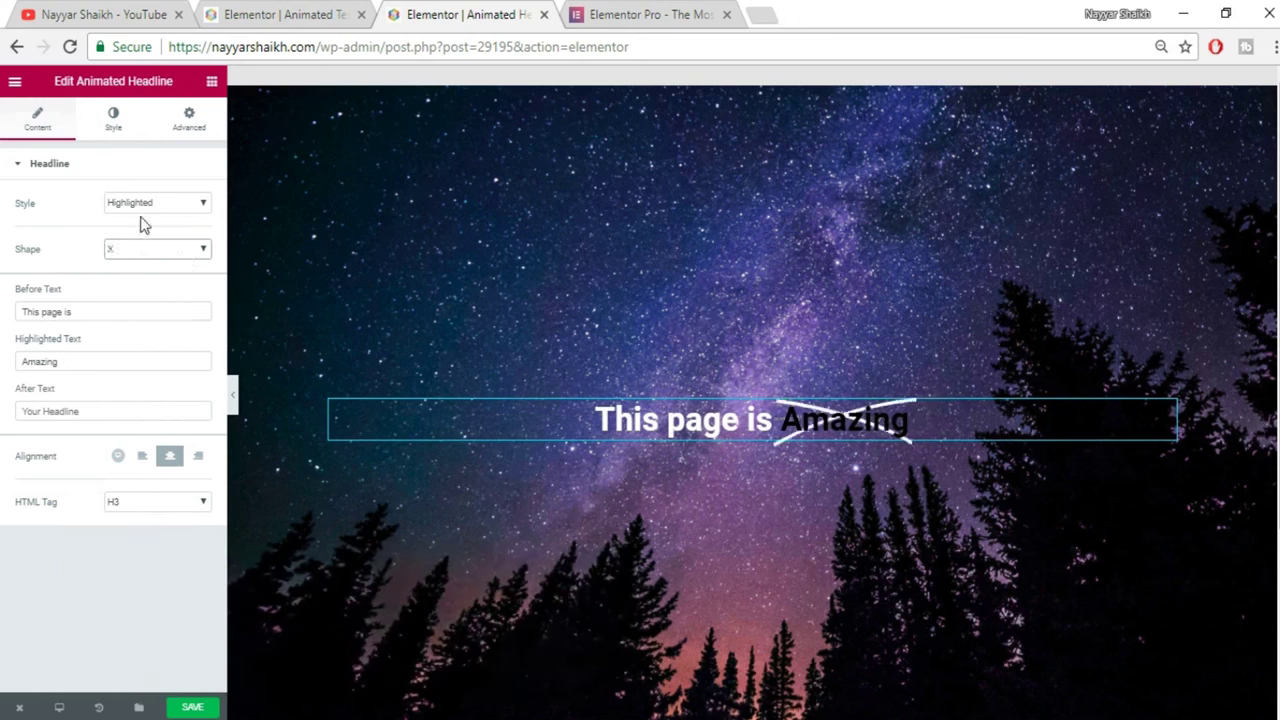
Step: Keep the Highlighted style and set the headline's shape to Strikethrough
{"action": "left_click", "coordinate": [149, 205]}
{"action": "left_click", "coordinate": [147, 219]}
{"action": "left_click", "coordinate": [152, 255]}
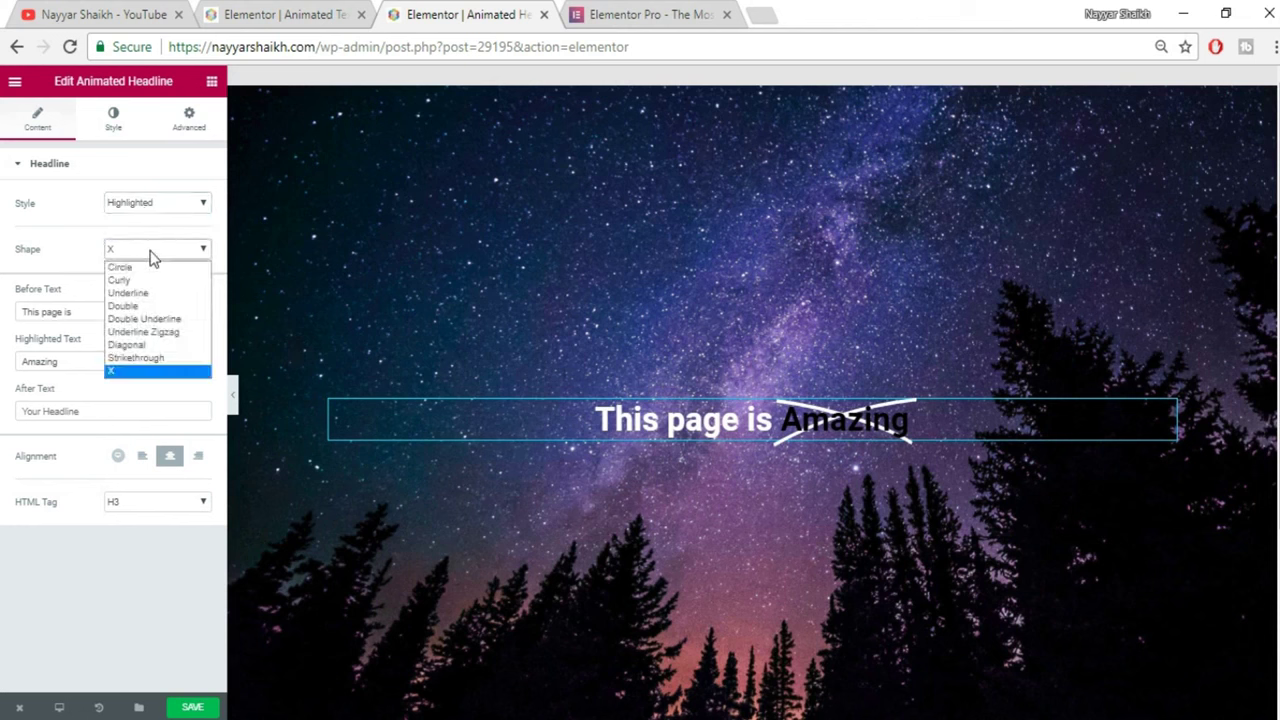
{"action": "left_click", "coordinate": [156, 357]}
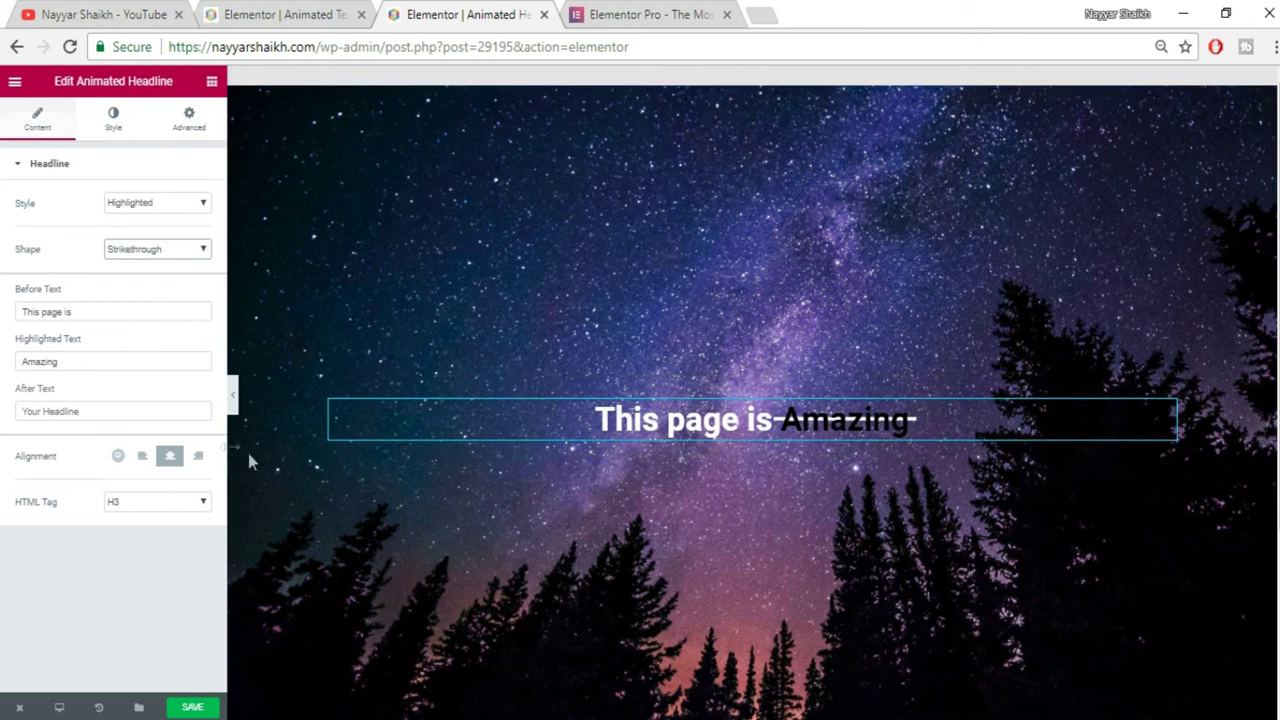
Step: Set the strikethrough shape's width to 100 and its color to green, forming a solid block behind "Amazing"
{"action": "left_click", "coordinate": [113, 125]}
{"action": "left_click_drag", "start_coordinate": [95, 265], "coordinate": [177, 286]}
{"action": "type", "text": "100"}
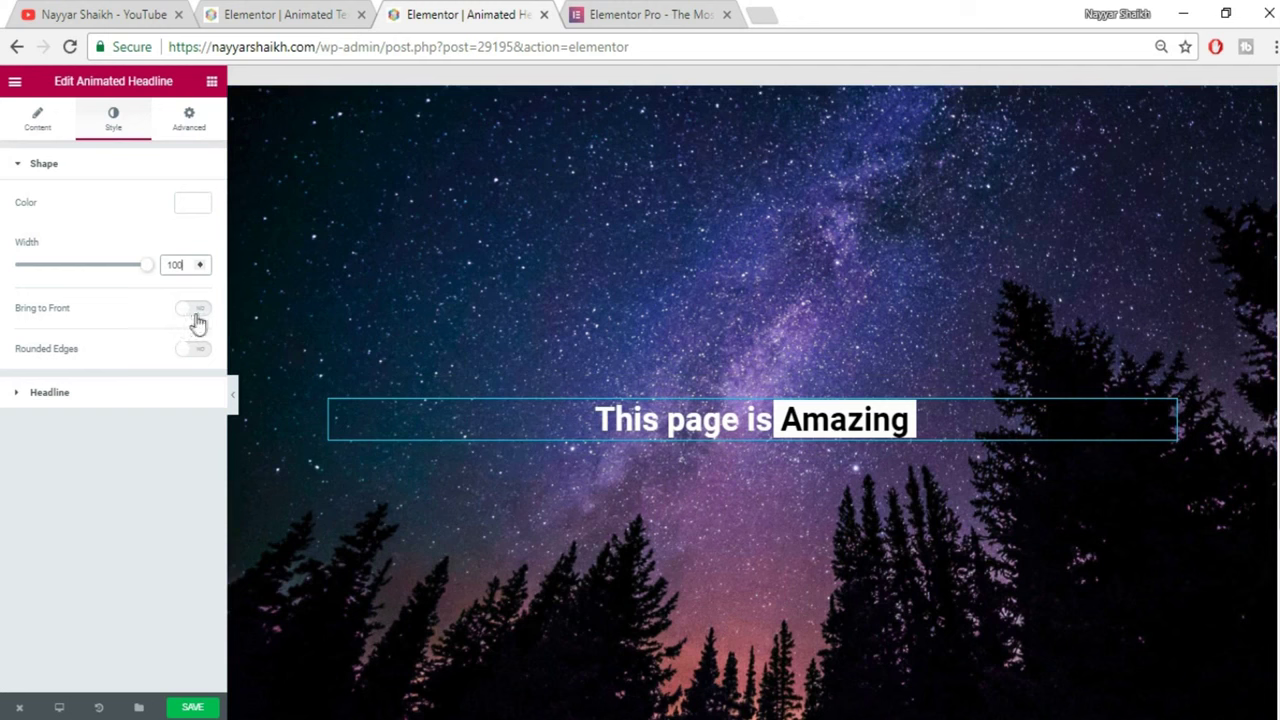
{"action": "left_click", "coordinate": [193, 204]}
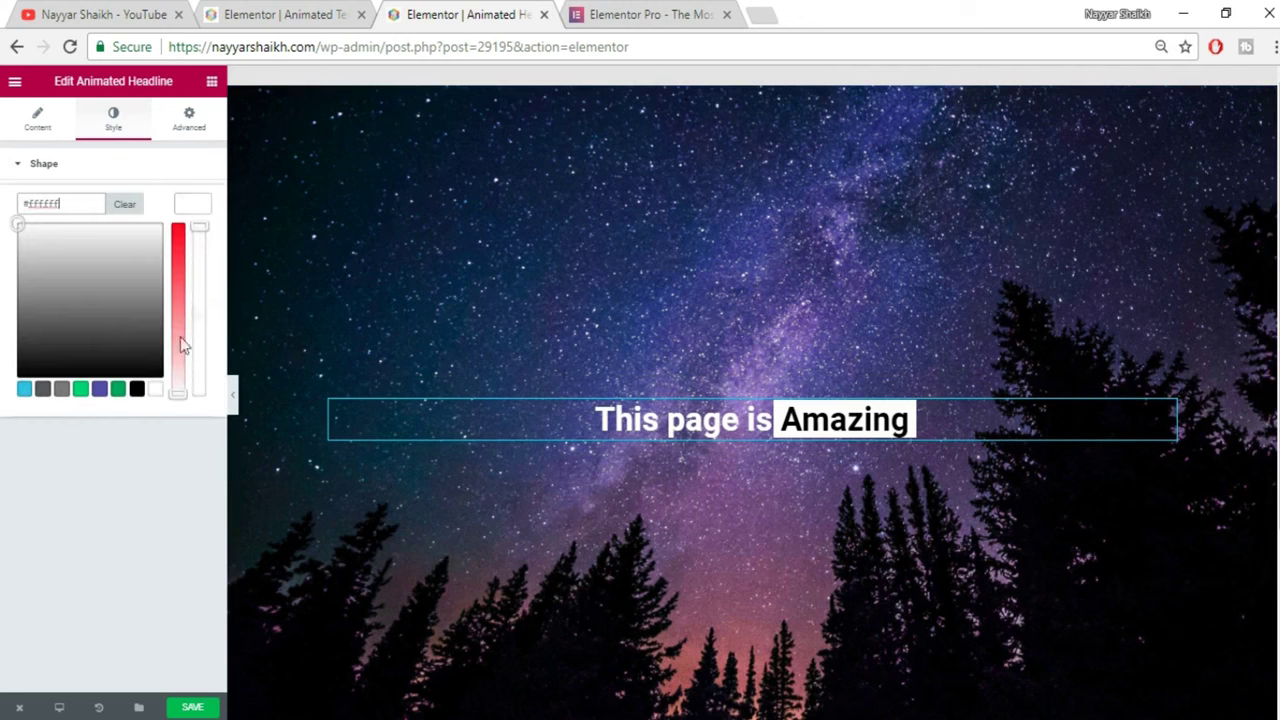
{"action": "left_click", "coordinate": [118, 389]}
{"action": "left_click", "coordinate": [195, 208]}
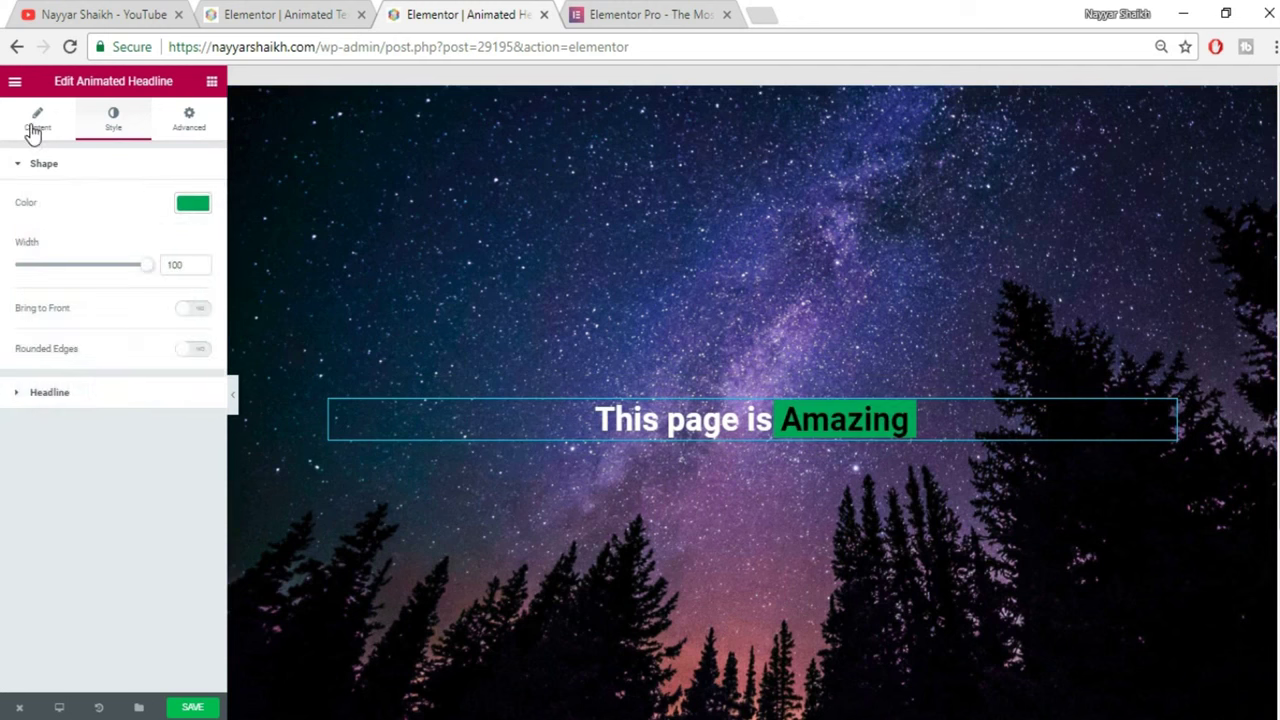
{"action": "left_click", "coordinate": [35, 122]}
{"action": "left_click", "coordinate": [135, 250]}
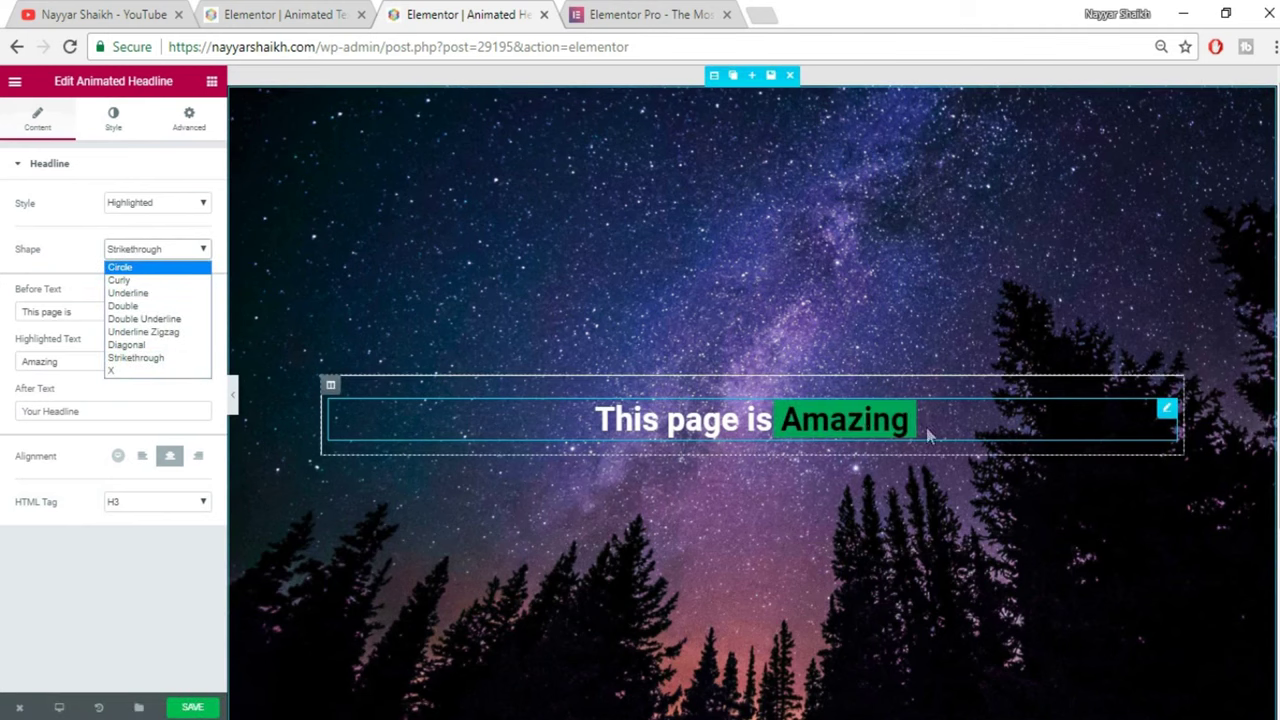
{"action": "left_click", "coordinate": [155, 235]}
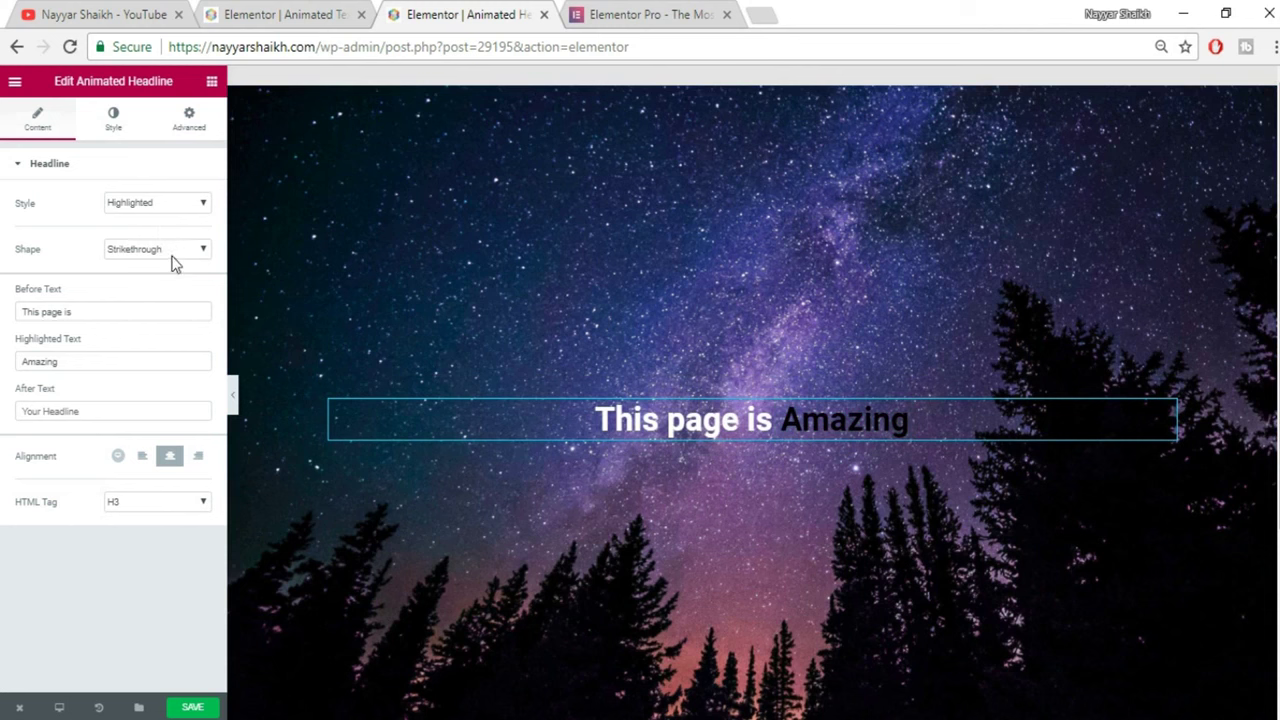
Step: Clear the strikethrough shape's width value and set its color to white (#ffffff)
{"action": "left_click", "coordinate": [115, 122]}
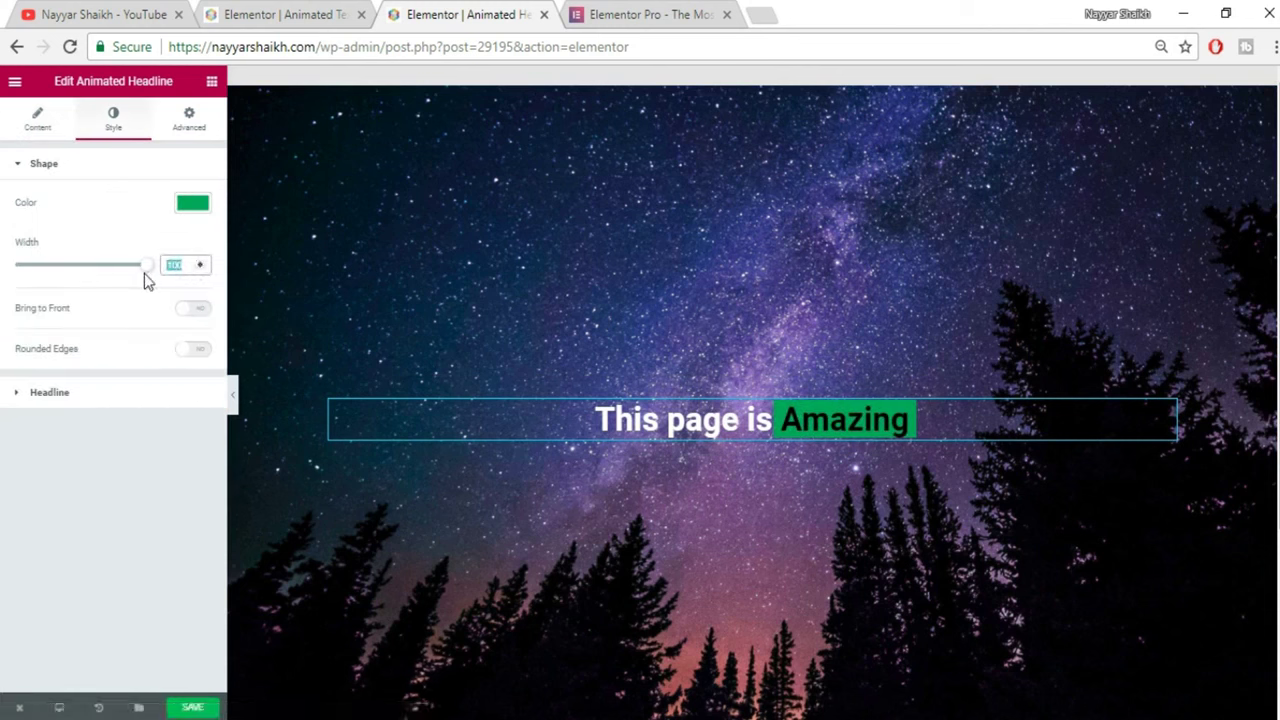
{"action": "key", "text": "BackSpace"}
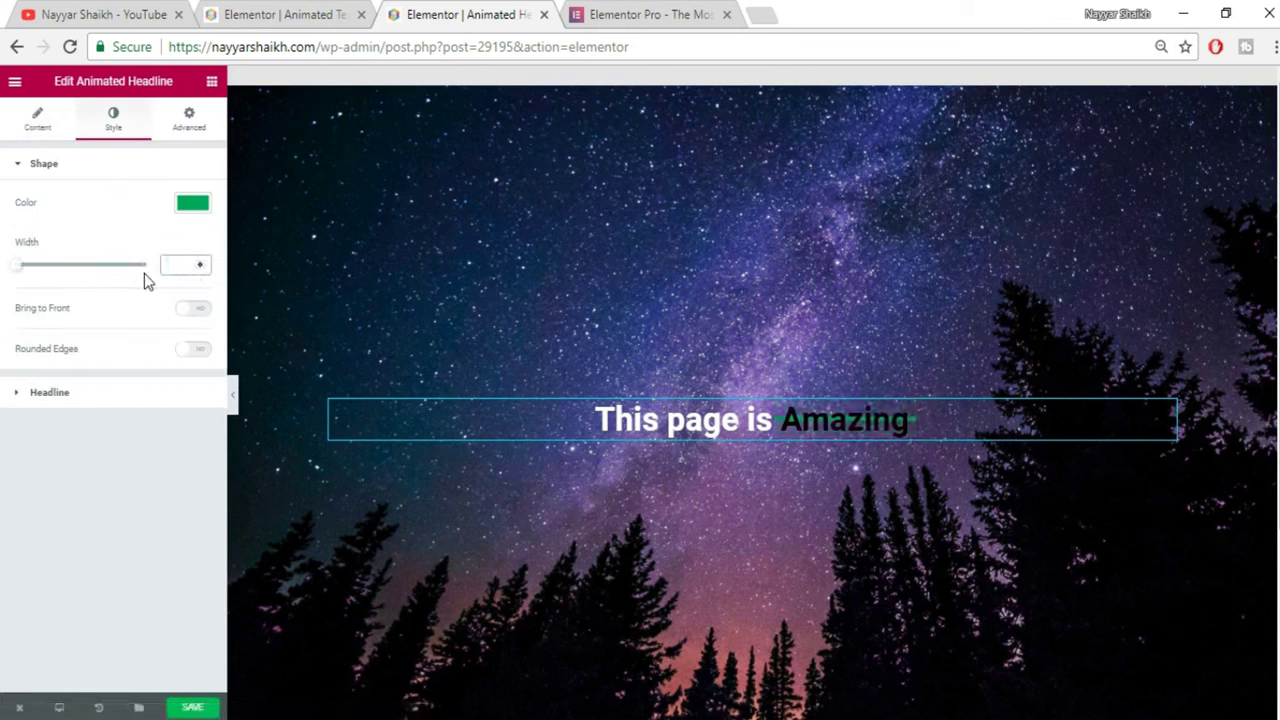
{"action": "left_click", "coordinate": [210, 226]}
{"action": "left_click", "coordinate": [193, 204]}
{"action": "left_click", "coordinate": [155, 388]}
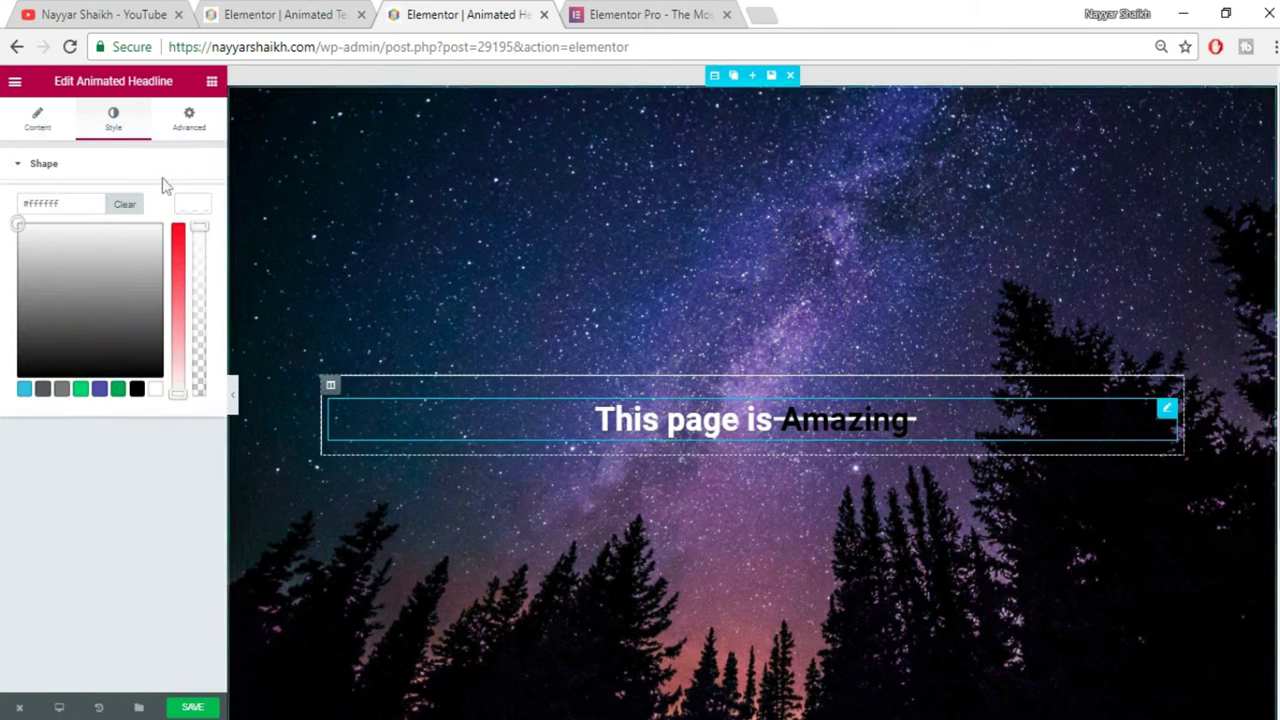
{"action": "left_click", "coordinate": [193, 204]}
Step: Set the highlight shape around "Amazing" to Circle
{"action": "left_click", "coordinate": [37, 122]}
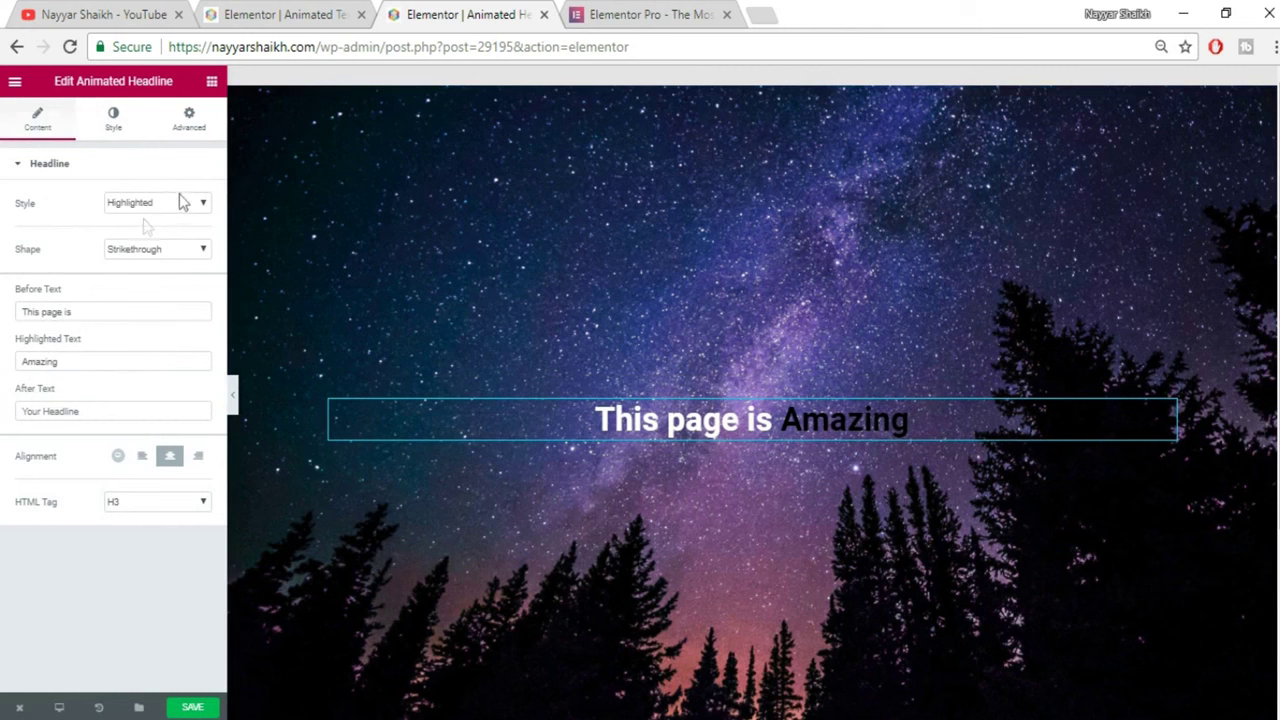
{"action": "left_click", "coordinate": [156, 210]}
{"action": "left_click", "coordinate": [100, 262]}
{"action": "left_click", "coordinate": [131, 257]}
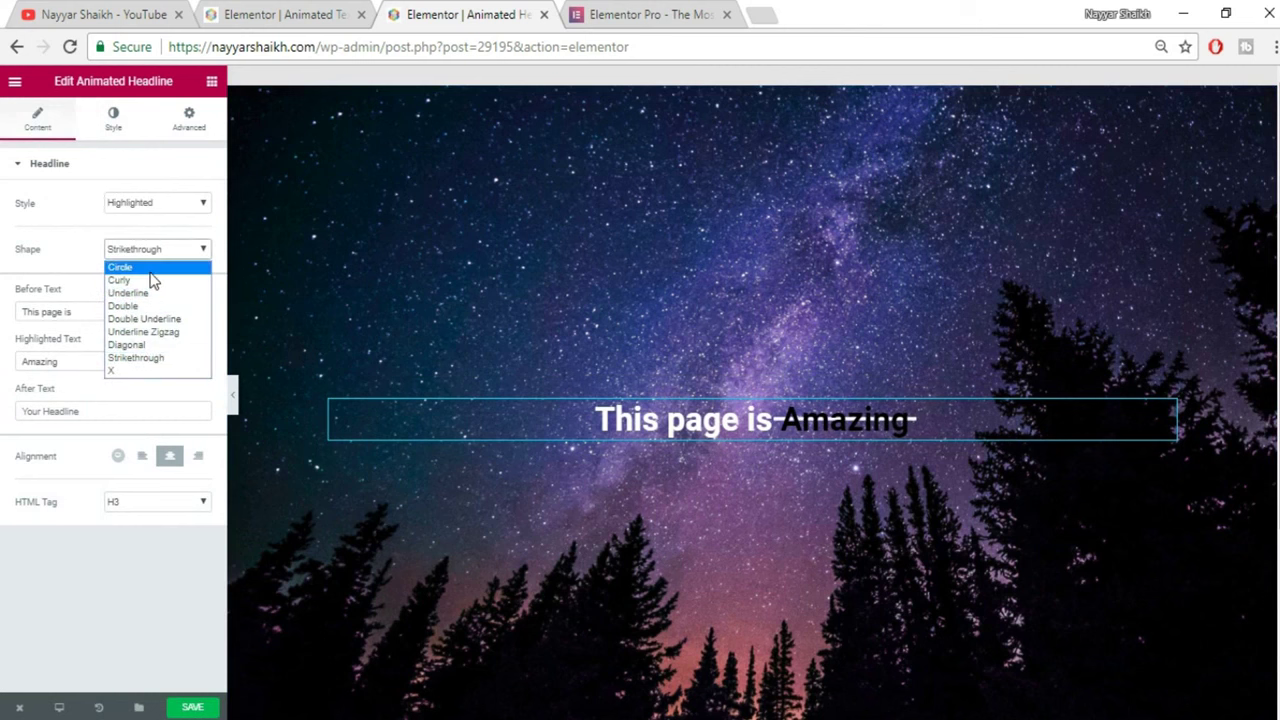
{"action": "left_click", "coordinate": [150, 268]}
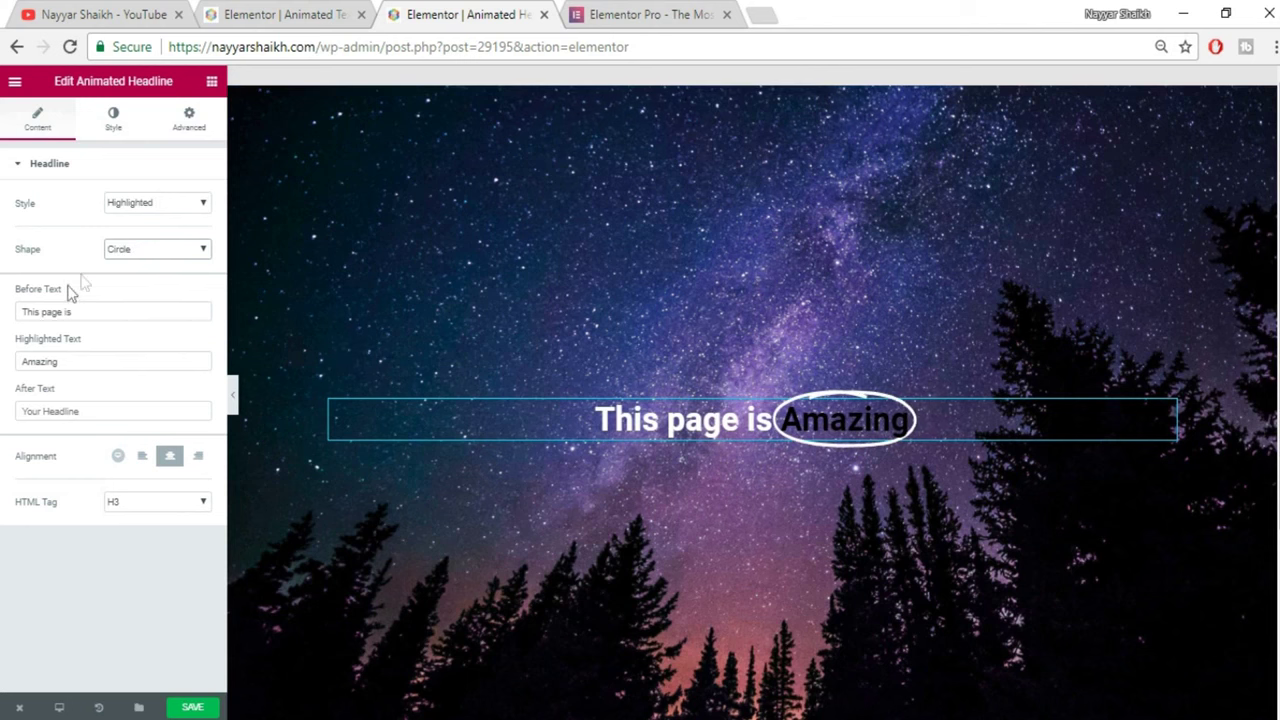
Step: Change the headline's style to Rotating and set its animation to Clip
{"action": "left_click", "coordinate": [143, 212]}
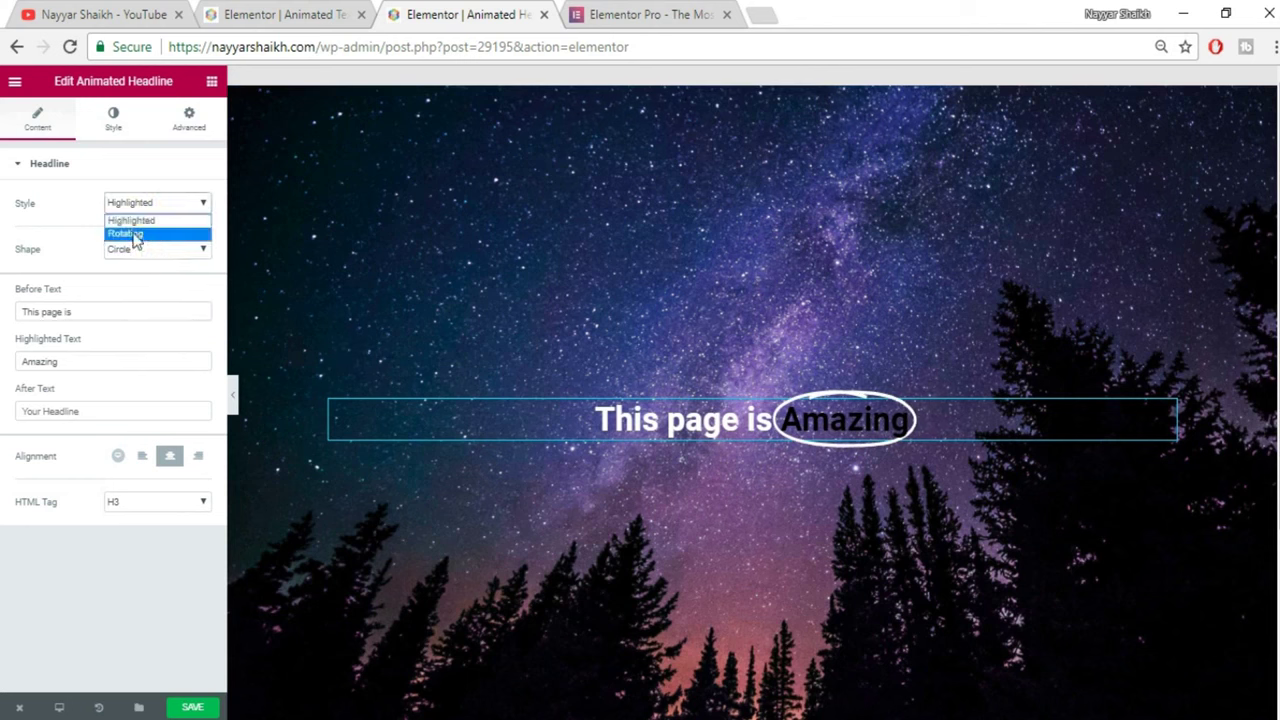
{"action": "left_click", "coordinate": [143, 236]}
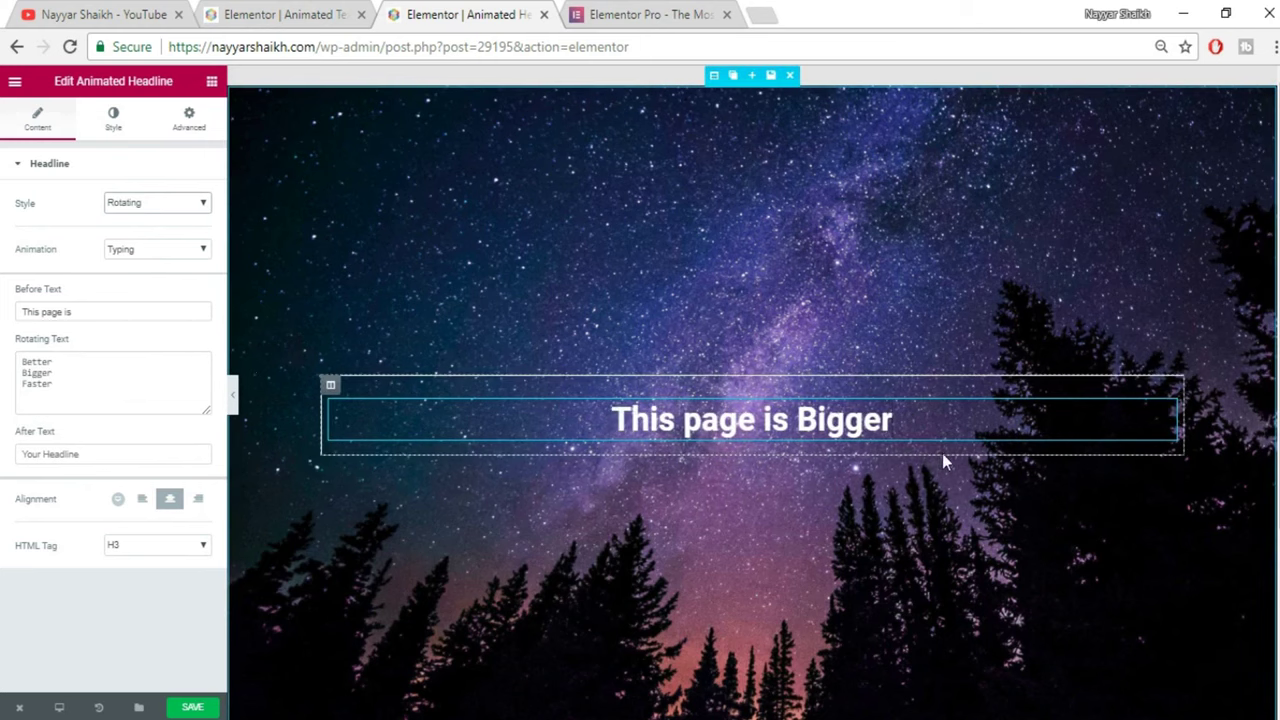
{"action": "left_click", "coordinate": [160, 249]}
{"action": "left_click", "coordinate": [156, 285]}
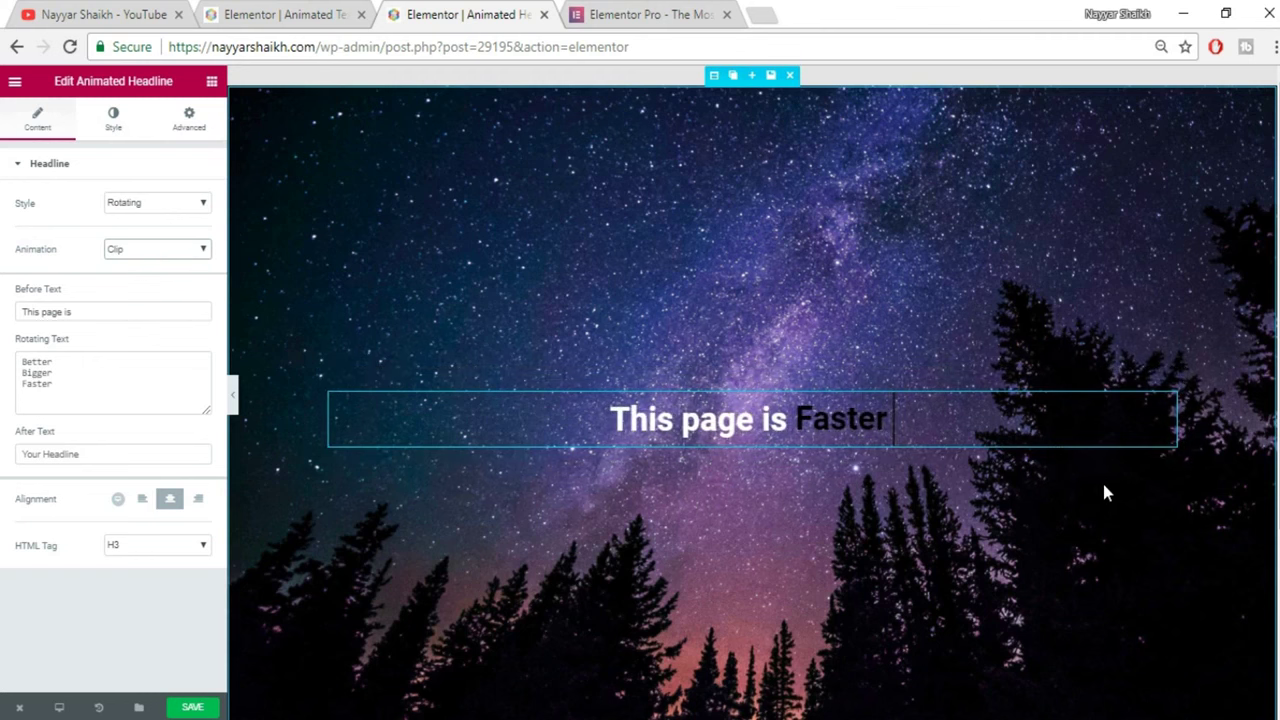
Step: Try the Flip and Swirl animations on the rotating headline, and set its animation to Blinds
{"action": "left_click", "coordinate": [145, 249]}
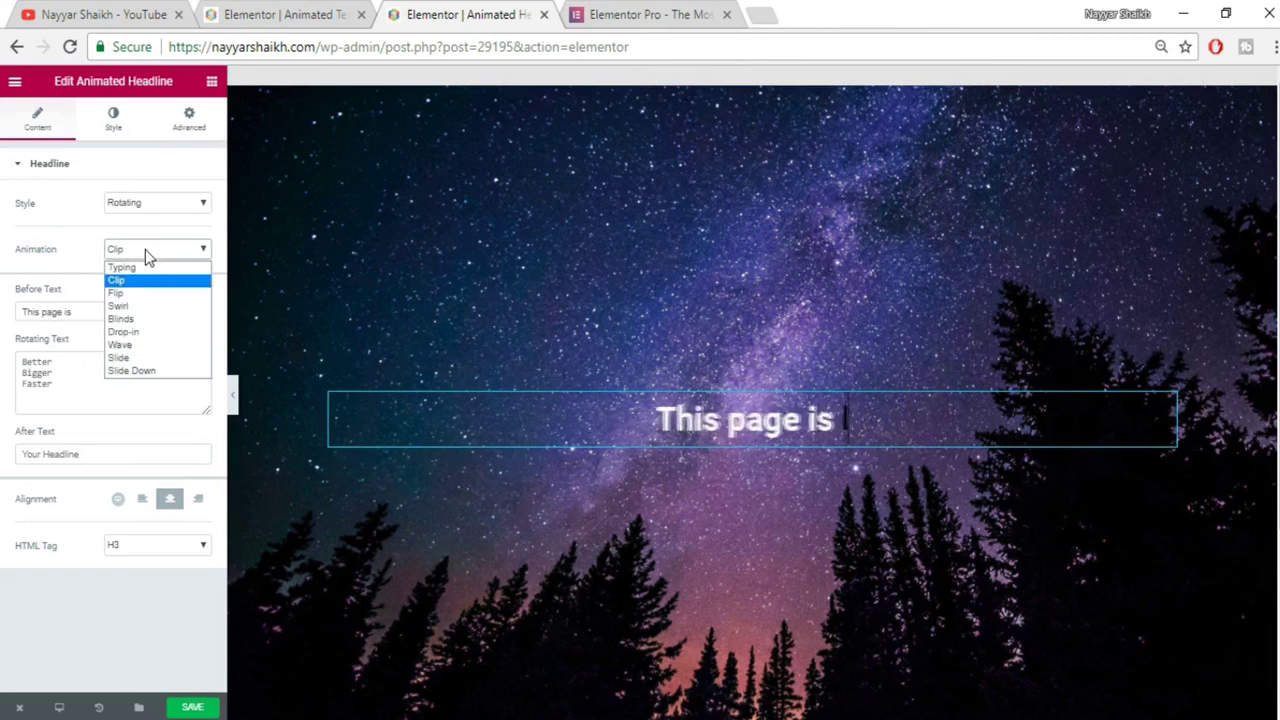
{"action": "left_click", "coordinate": [144, 293]}
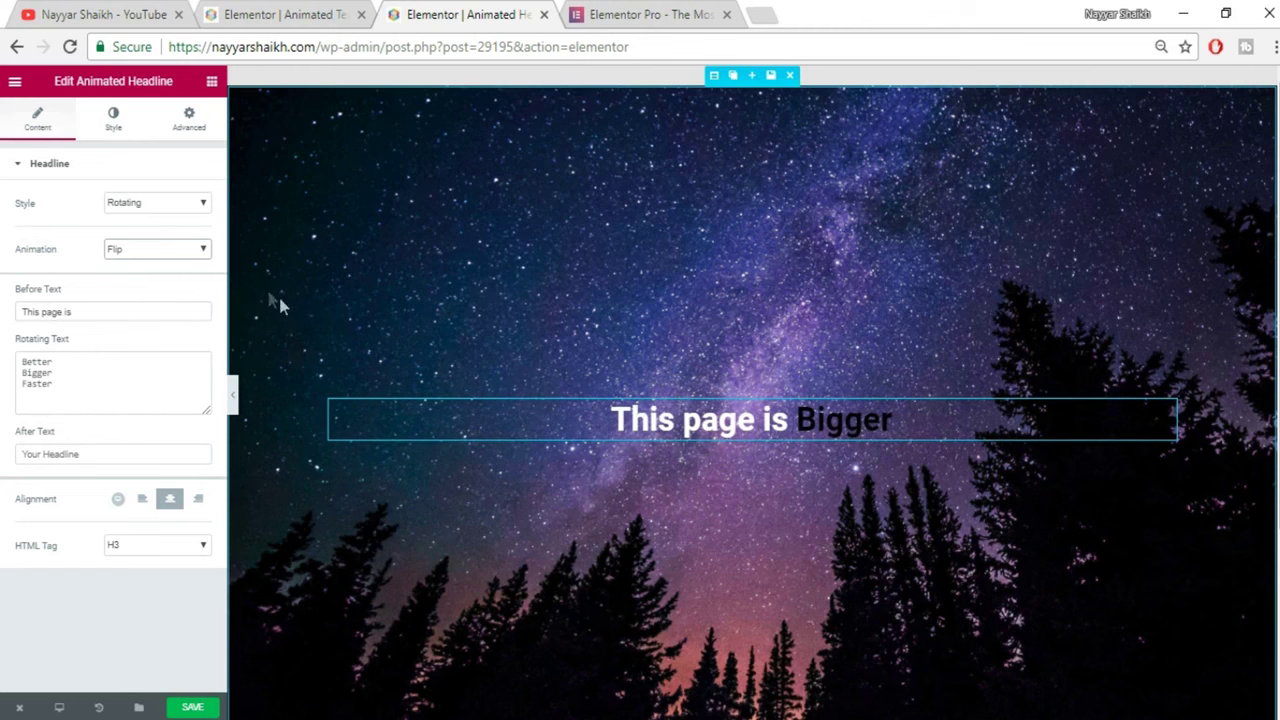
{"action": "left_click", "coordinate": [158, 249]}
{"action": "left_click", "coordinate": [166, 302]}
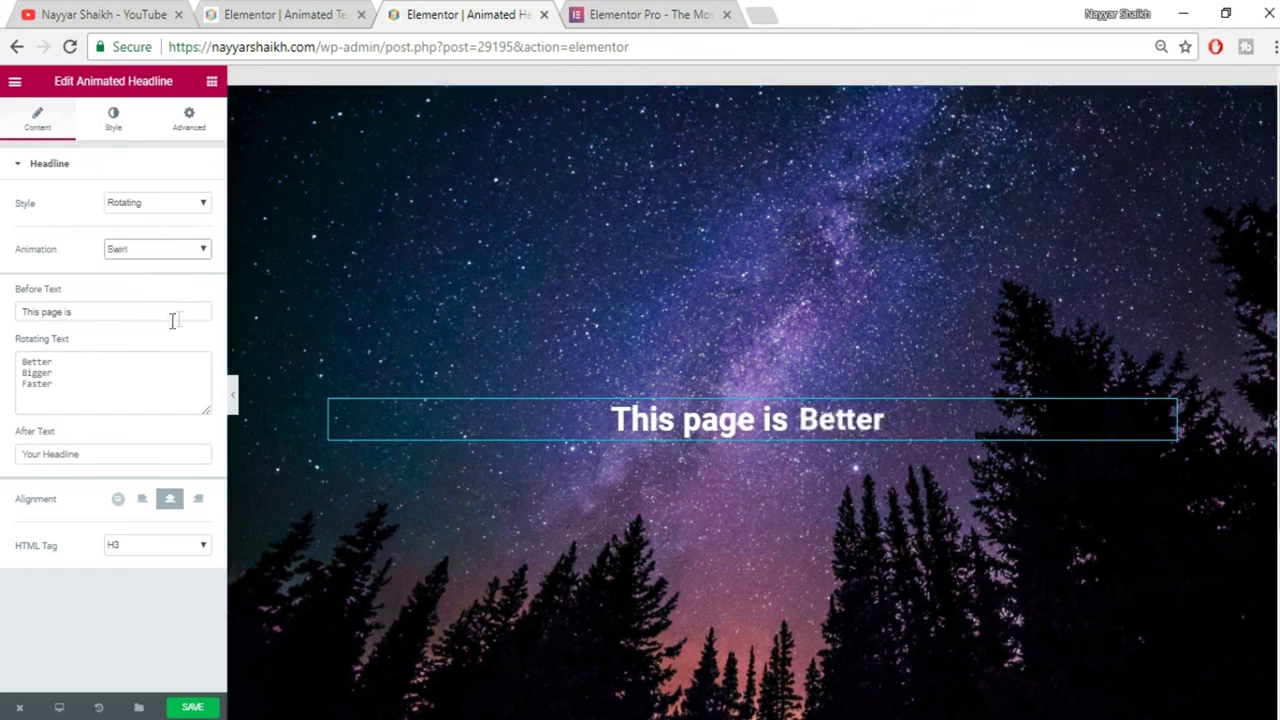
{"action": "left_click", "coordinate": [188, 252]}
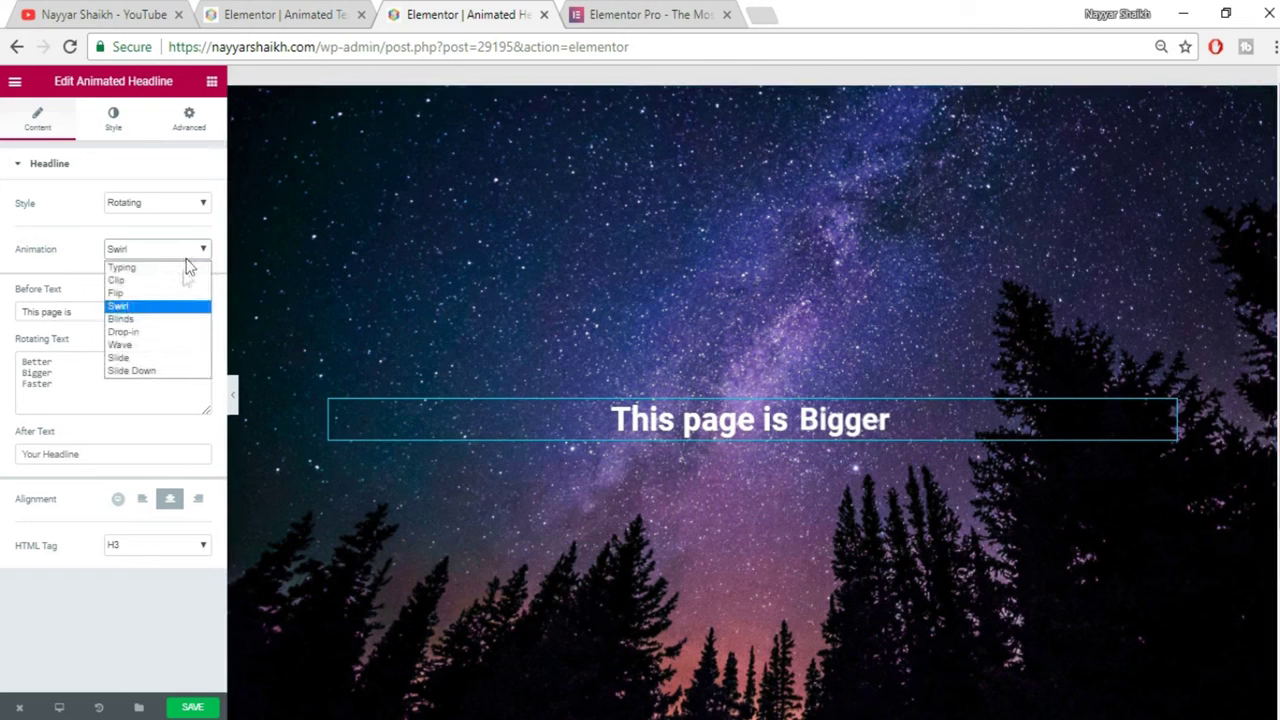
{"action": "left_click", "coordinate": [153, 318]}
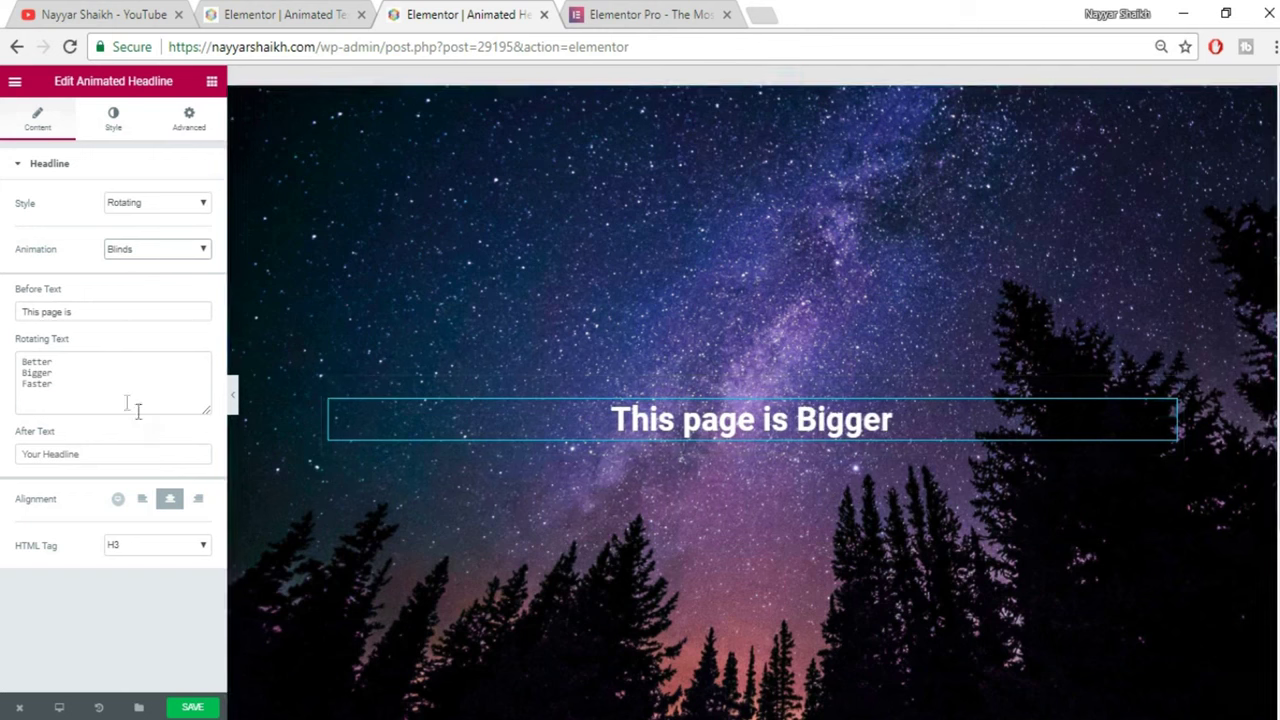
Step: Check the wording on the example page and replace the headline's before text with "Make Sure to"
{"action": "left_click_drag", "start_coordinate": [97, 309], "coordinate": [5, 318]}
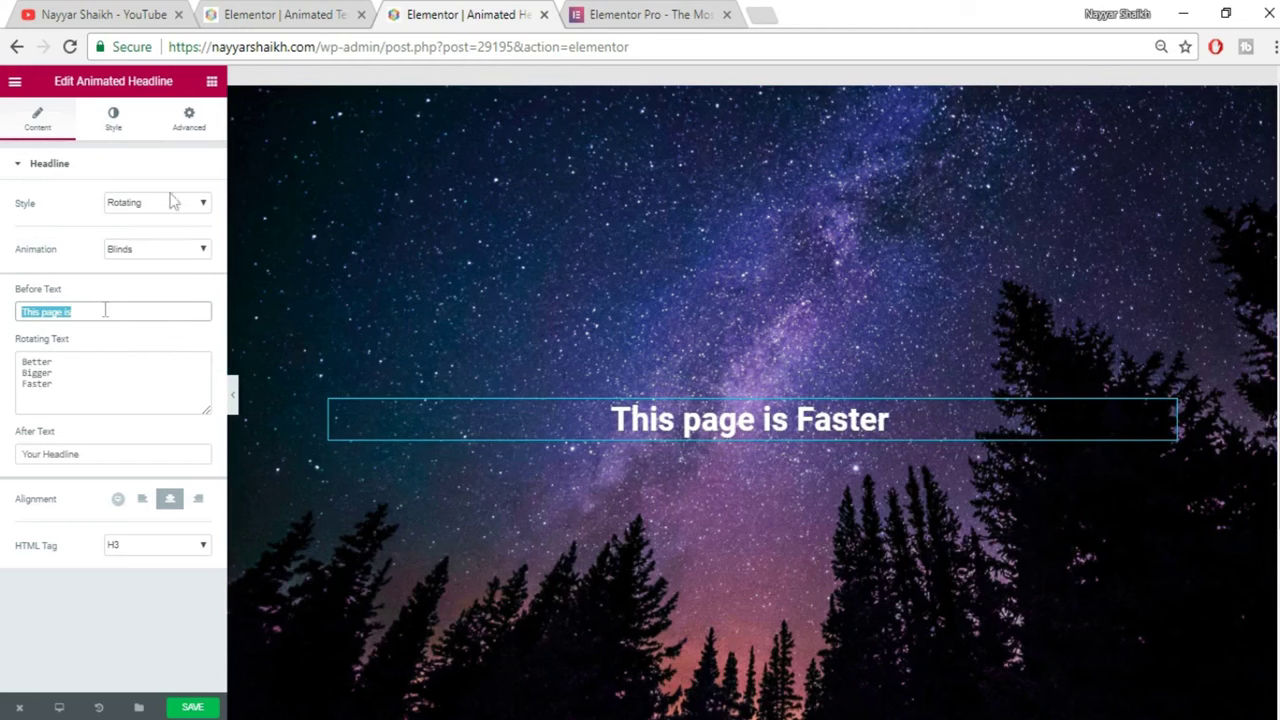
{"action": "left_click", "coordinate": [228, 10]}
{"action": "scroll", "coordinate": [415, 305], "scroll_direction": "down", "scroll_amount": 5}
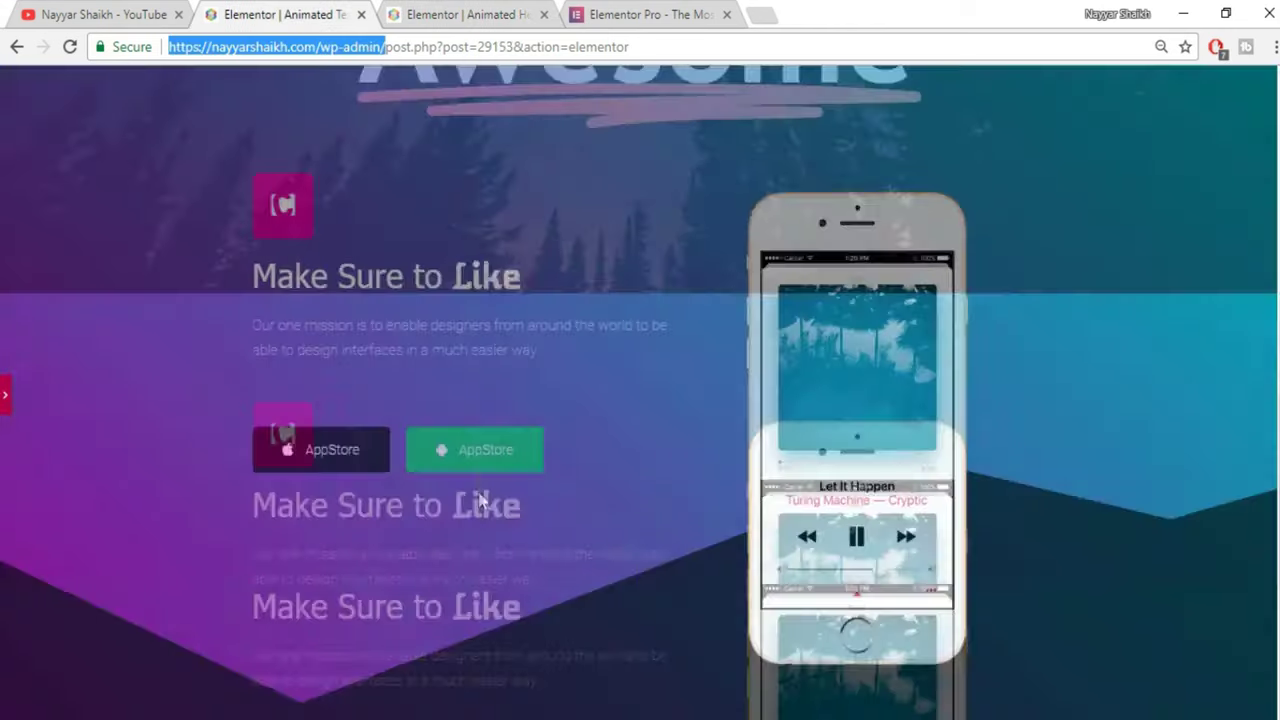
{"action": "left_click", "coordinate": [461, 12]}
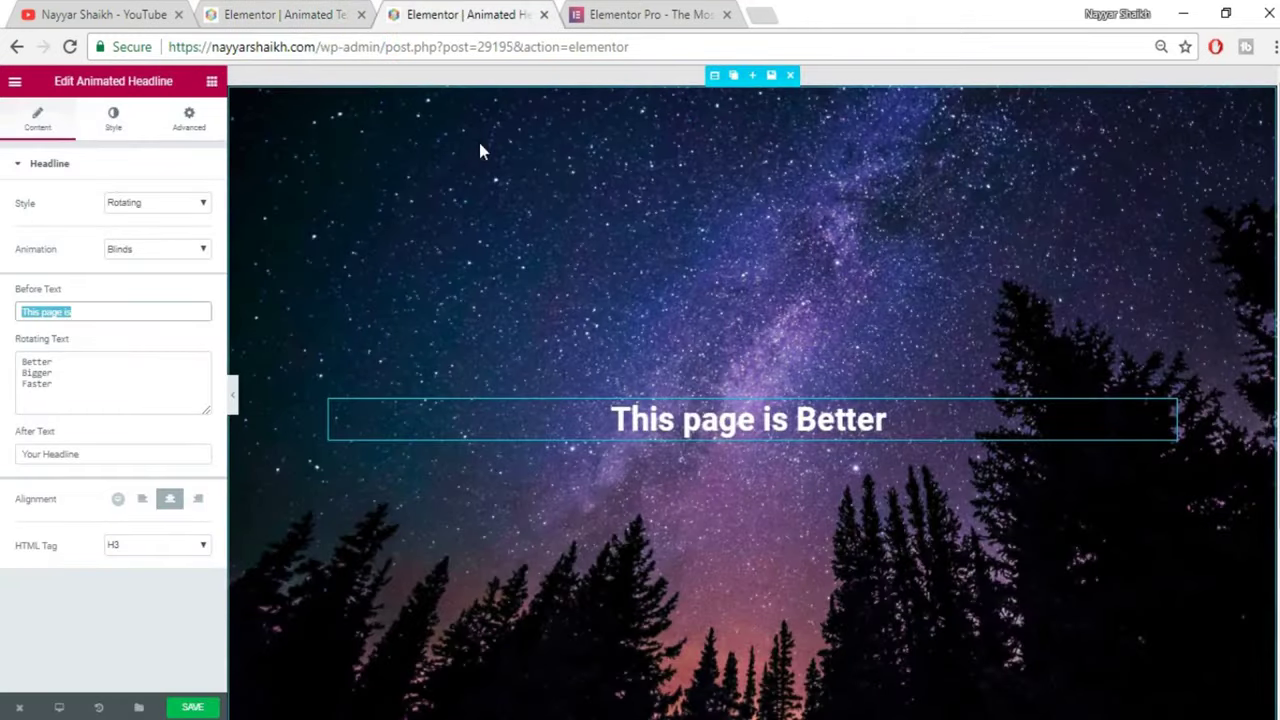
{"action": "type", "text": "Make Sure to"}
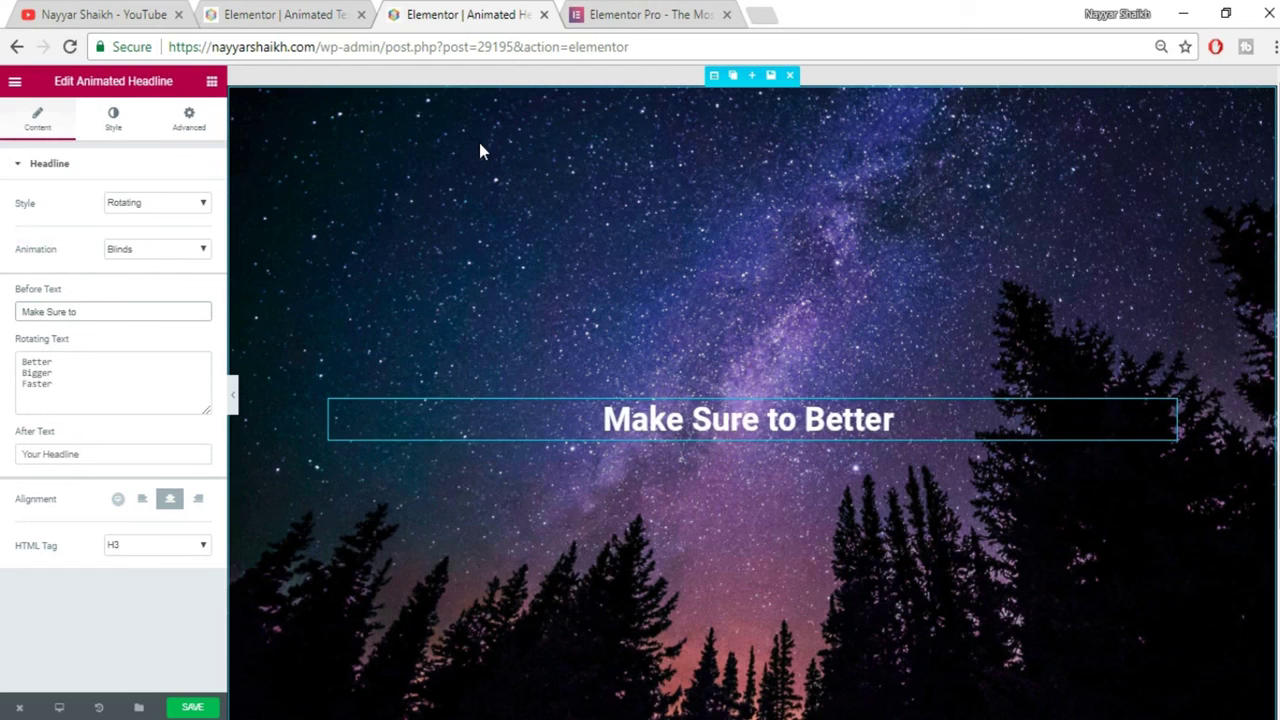
Step: Replace the headline's rotating words with "Subscribe", "Like" and "Share", each on its own line
{"action": "left_click_drag", "start_coordinate": [50, 387], "coordinate": [5, 348]}
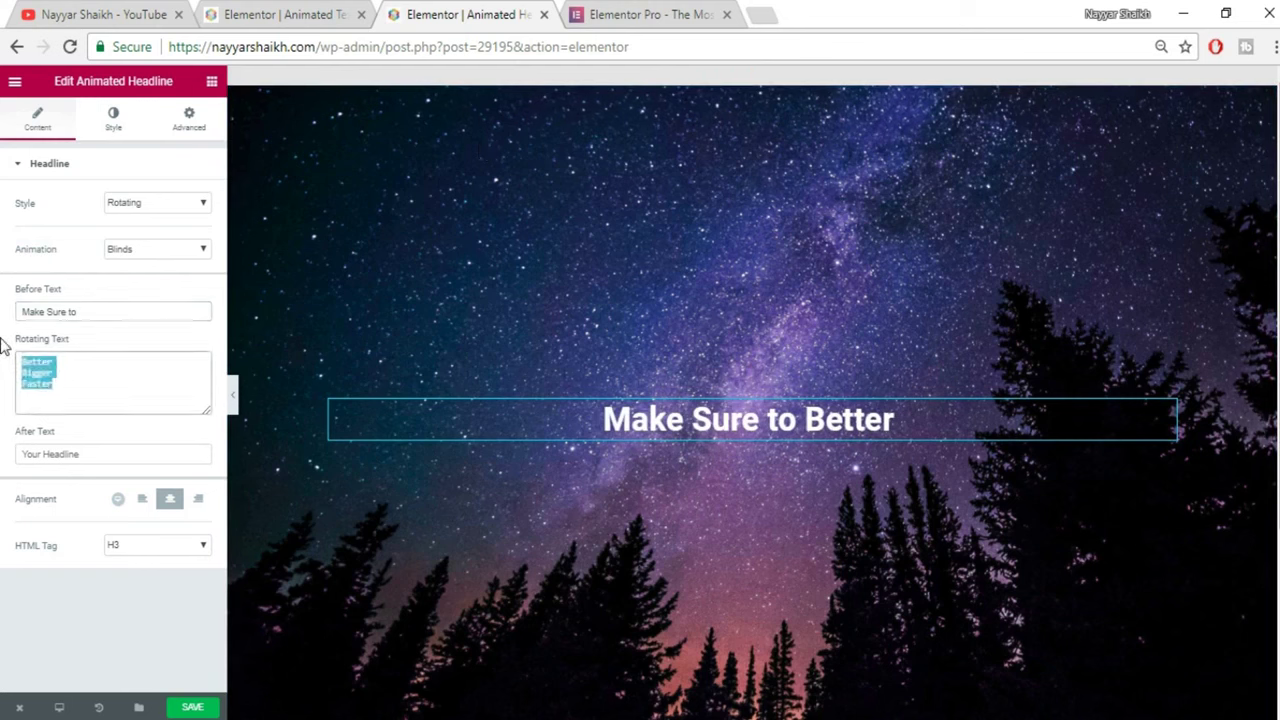
{"action": "key", "text": "BackSpace"}
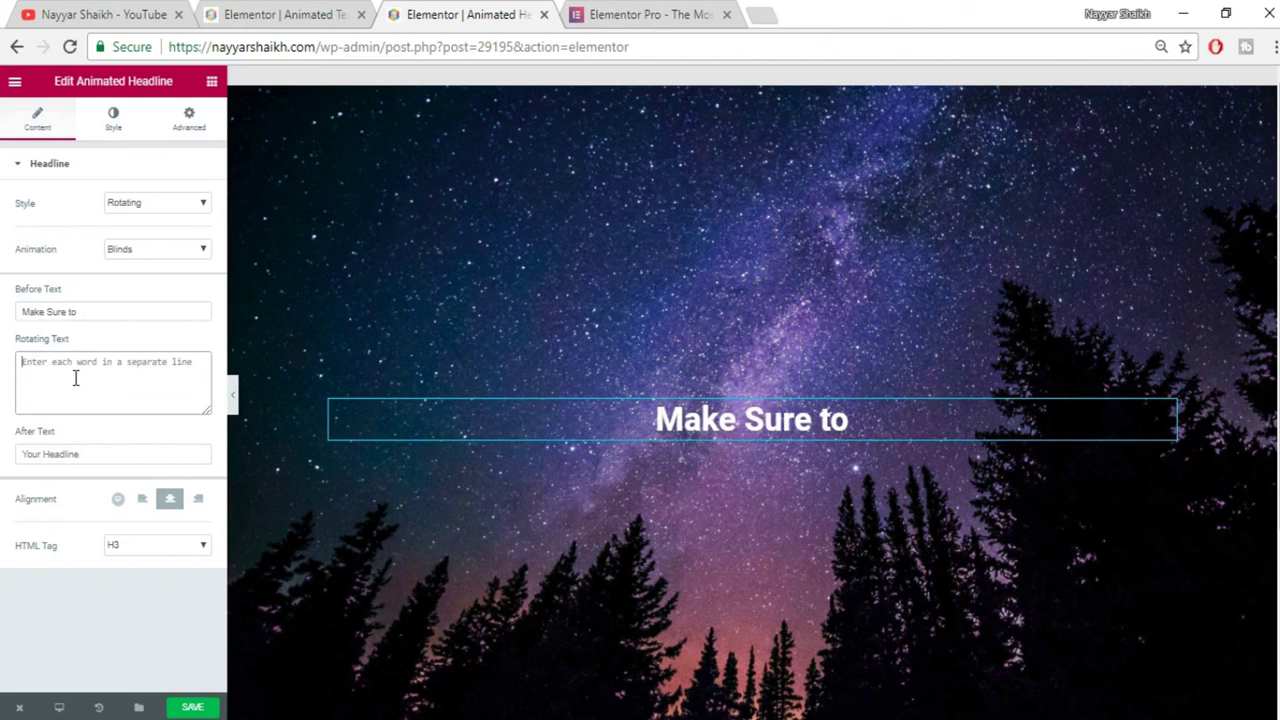
{"action": "type", "text": "Subs"}
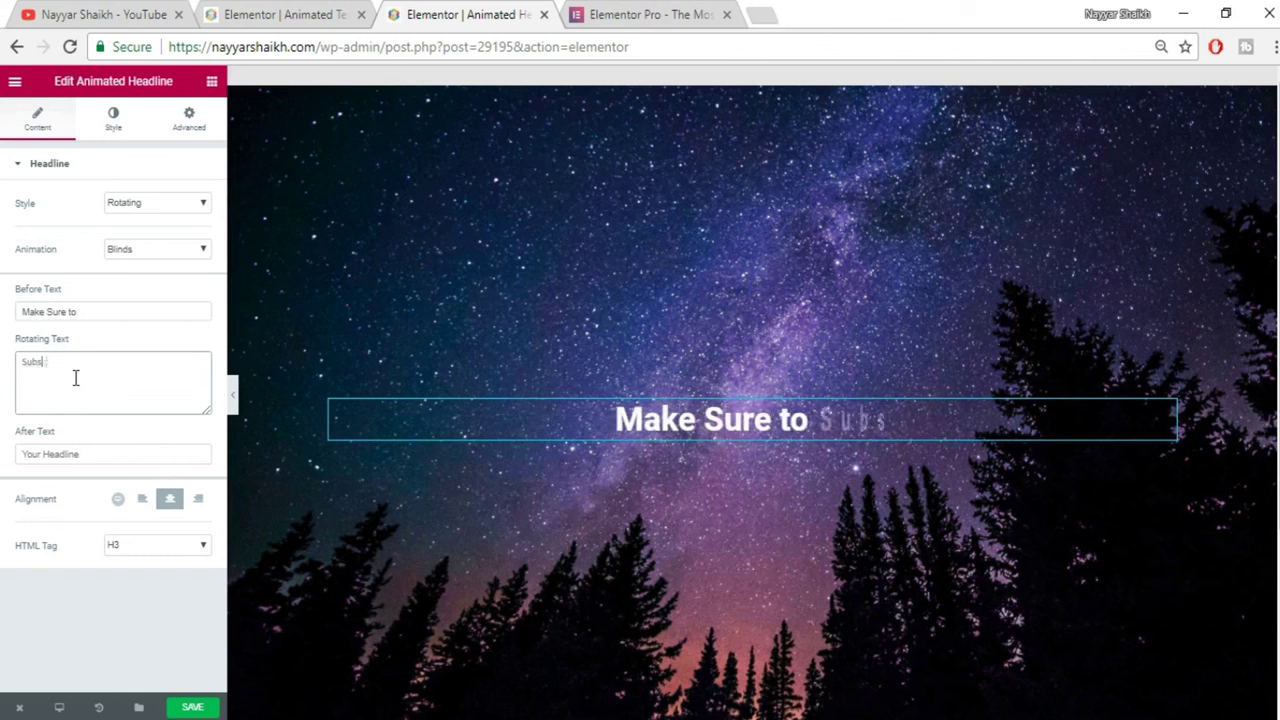
{"action": "type", "text": "cribe"}
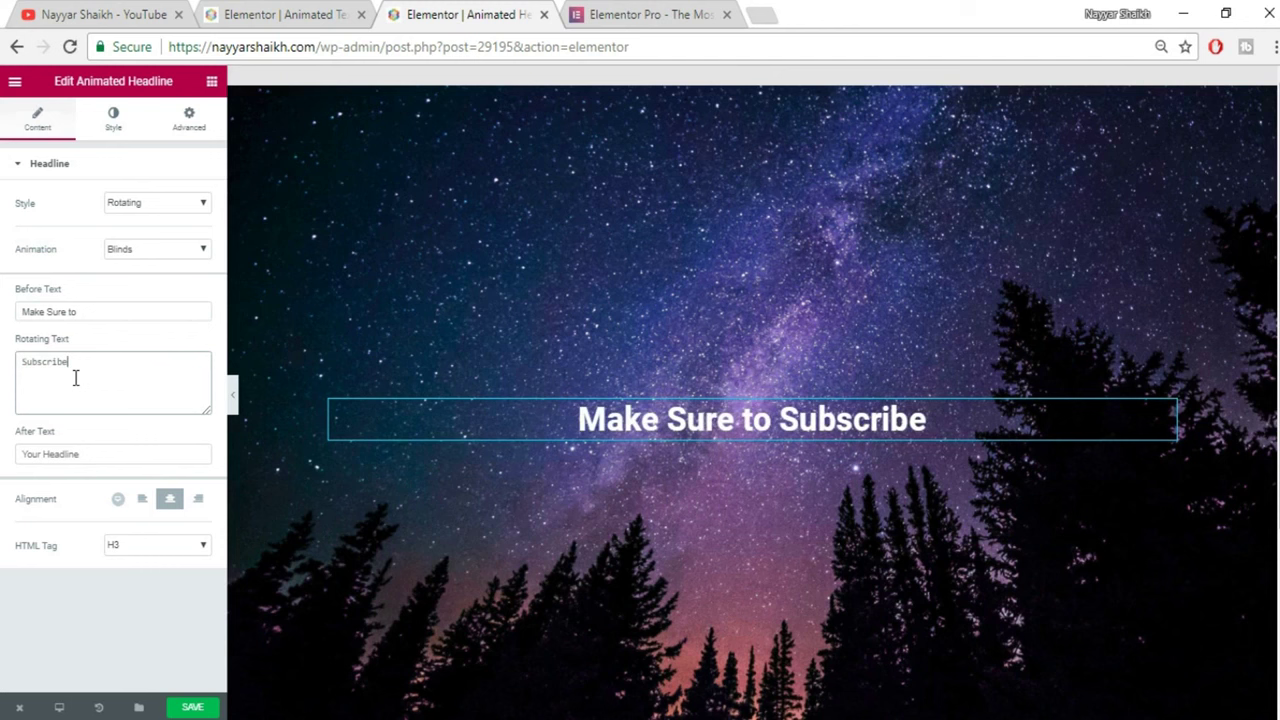
{"action": "key", "text": "Return"}
{"action": "type", "text": "Like"}
{"action": "key", "text": "Return"}
{"action": "type", "text": "Share"}
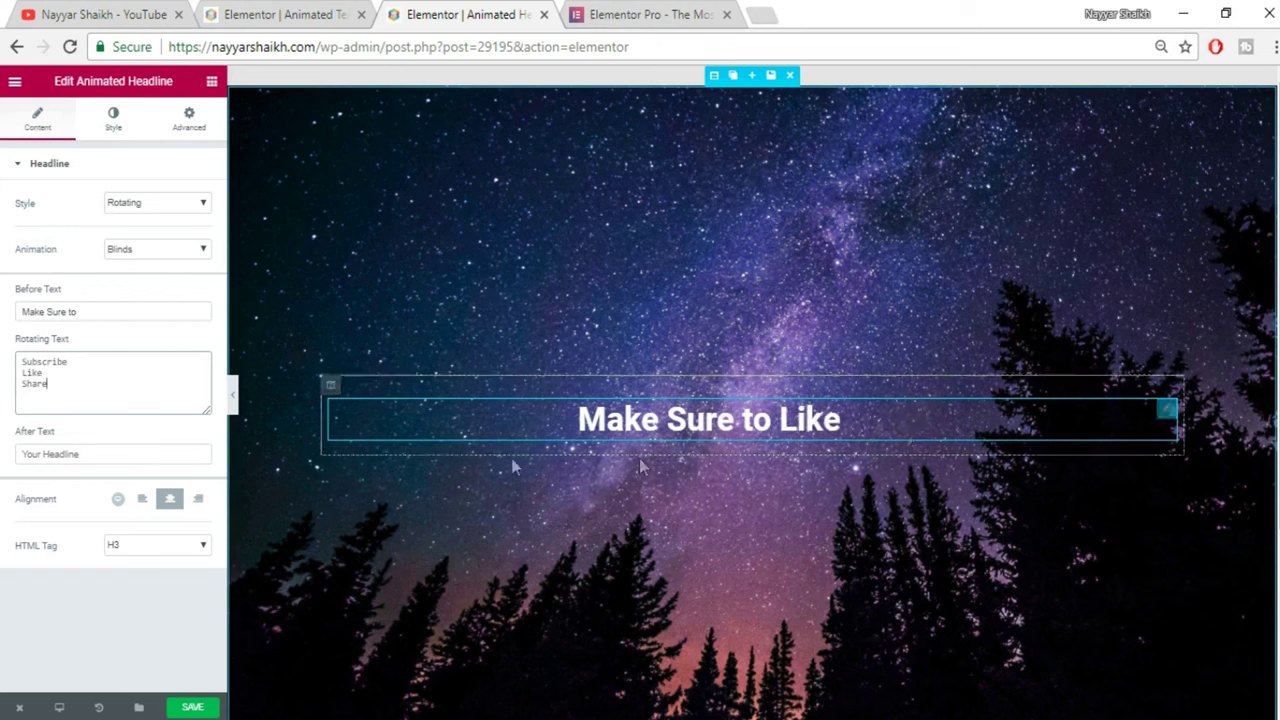
Step: Set the headline's after text to ", Thank You"
{"action": "left_click", "coordinate": [145, 452]}
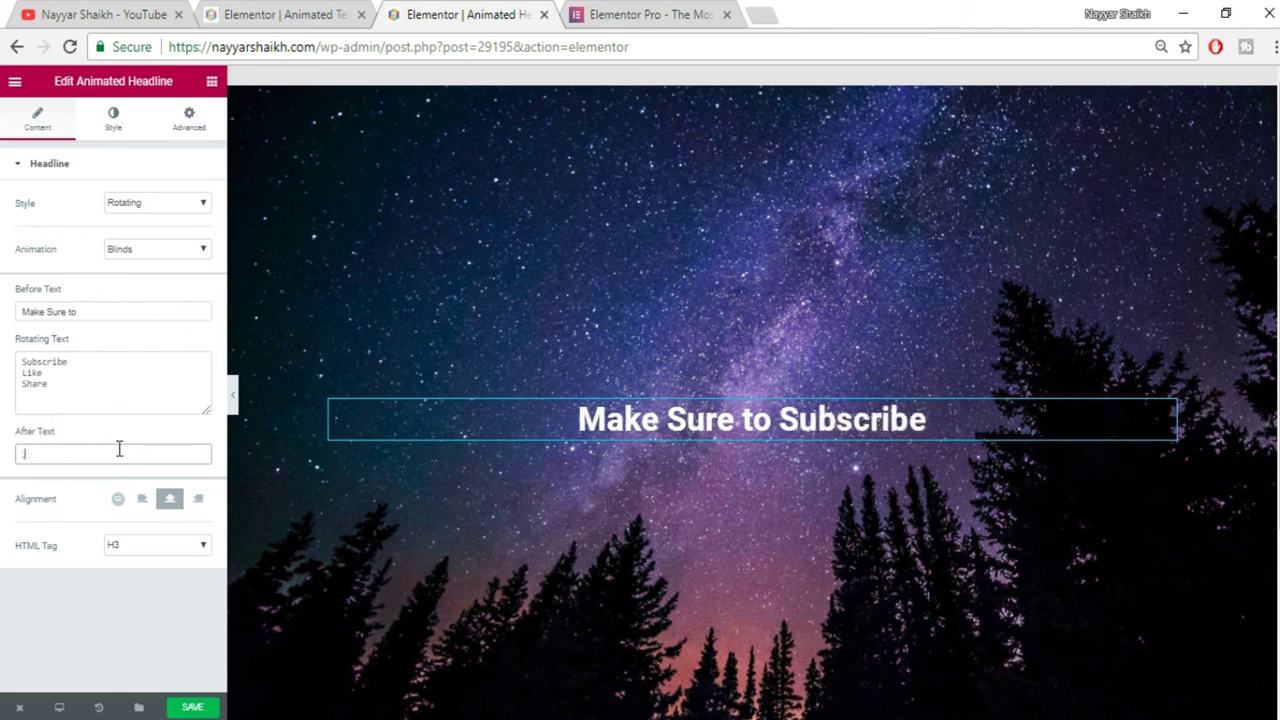
{"action": "type", "text": ", Thank"}
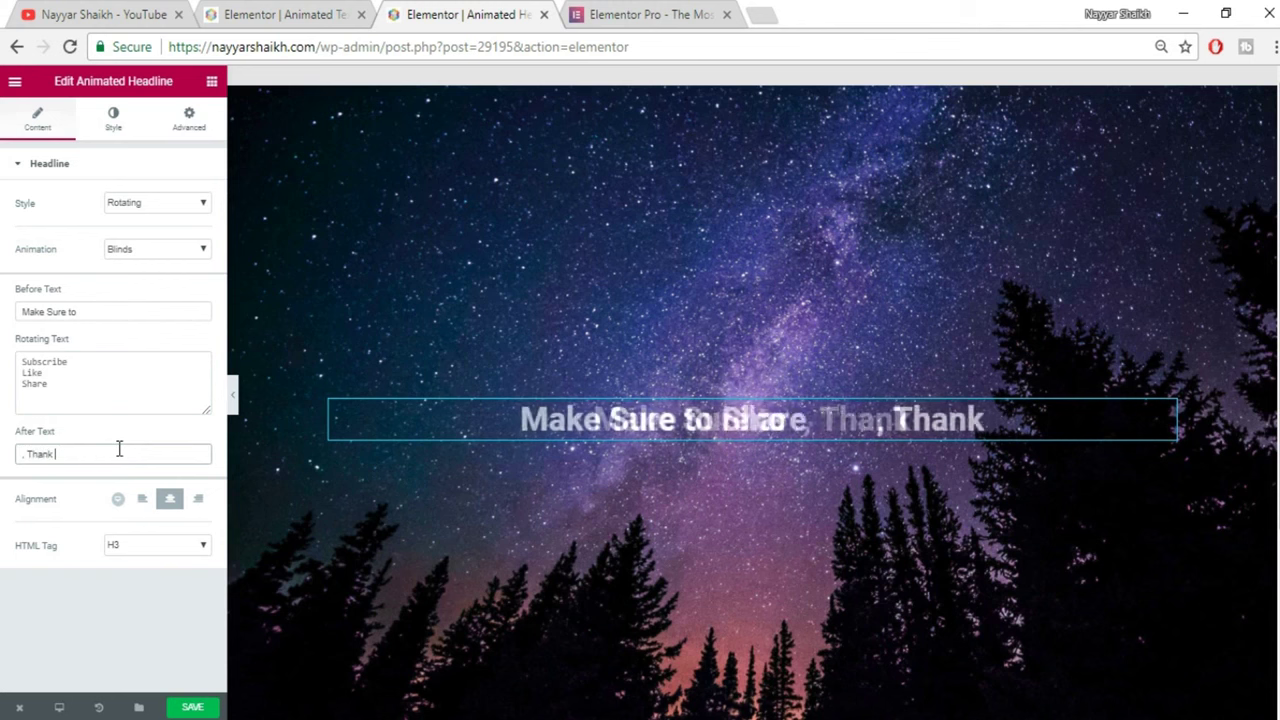
{"action": "type", "text": " You"}
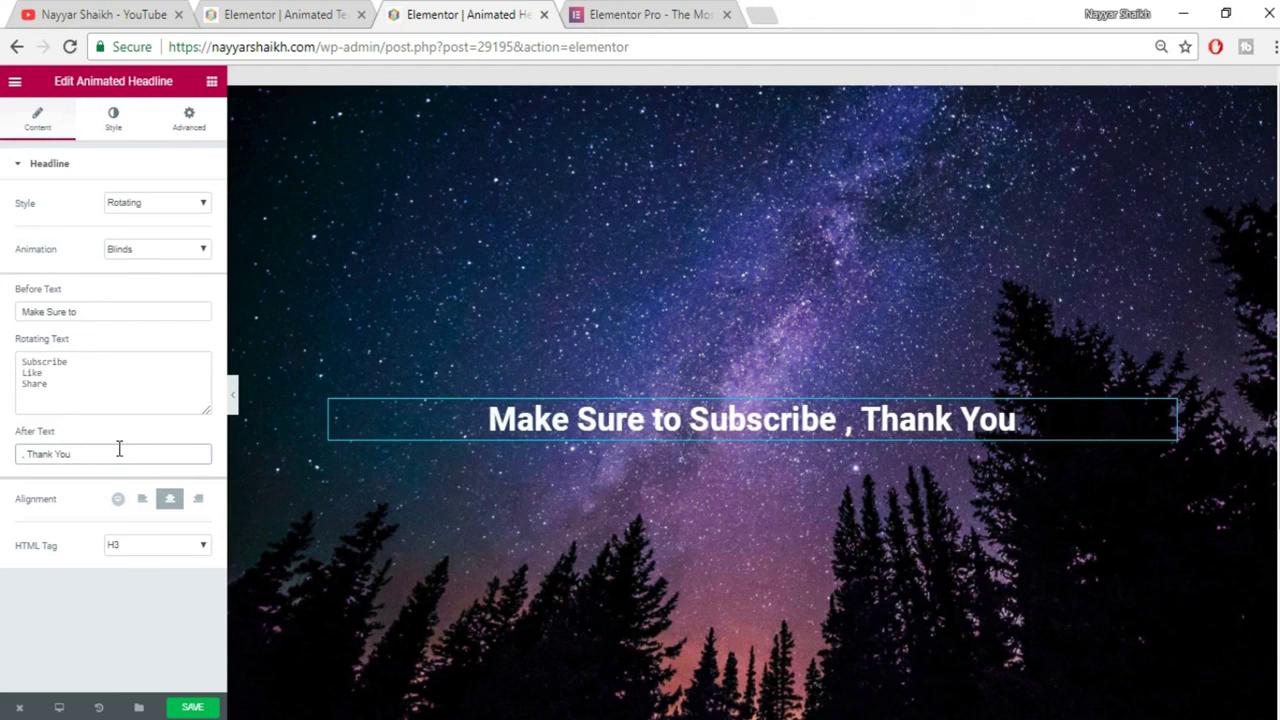
Step: Try left and right alignment on the headline and return it to centered
{"action": "left_click", "coordinate": [140, 510]}
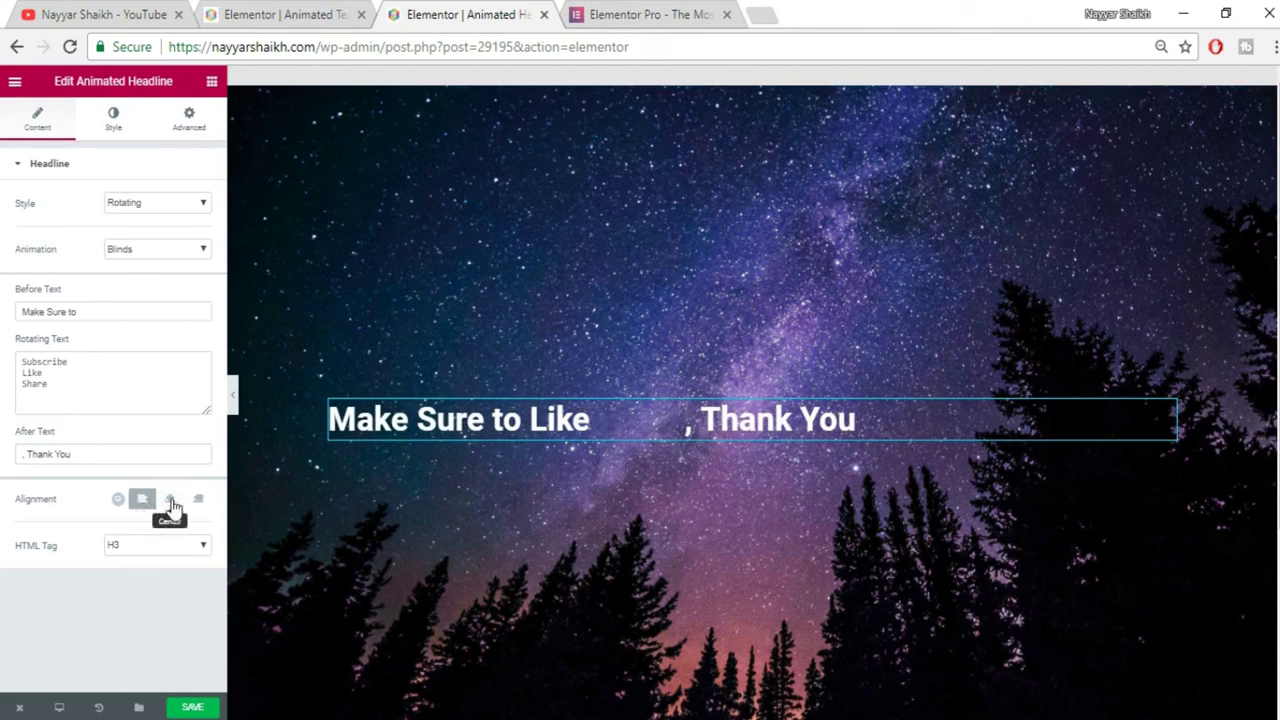
{"action": "left_click", "coordinate": [170, 502]}
{"action": "left_click", "coordinate": [196, 502]}
{"action": "left_click", "coordinate": [170, 501]}
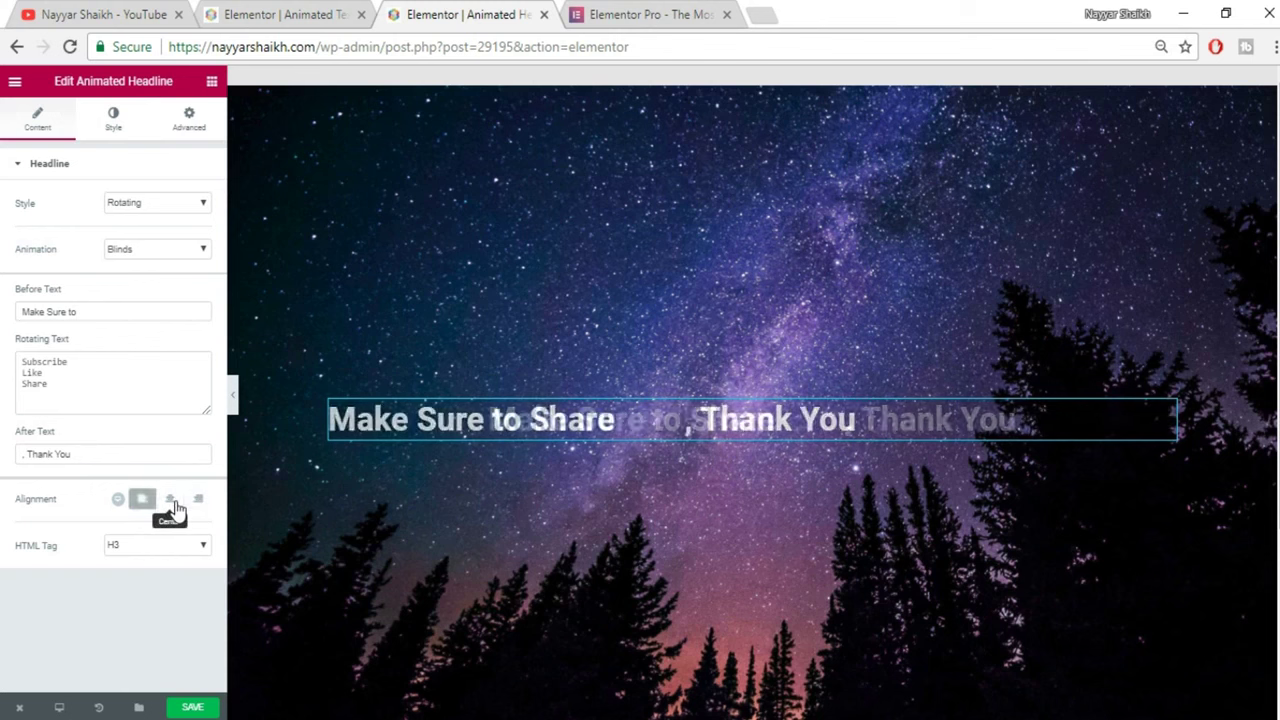
Step: Try the light blue #6ec1e4 as the headline's text color and set it back to white (#ffffff)
{"action": "left_click", "coordinate": [116, 123]}
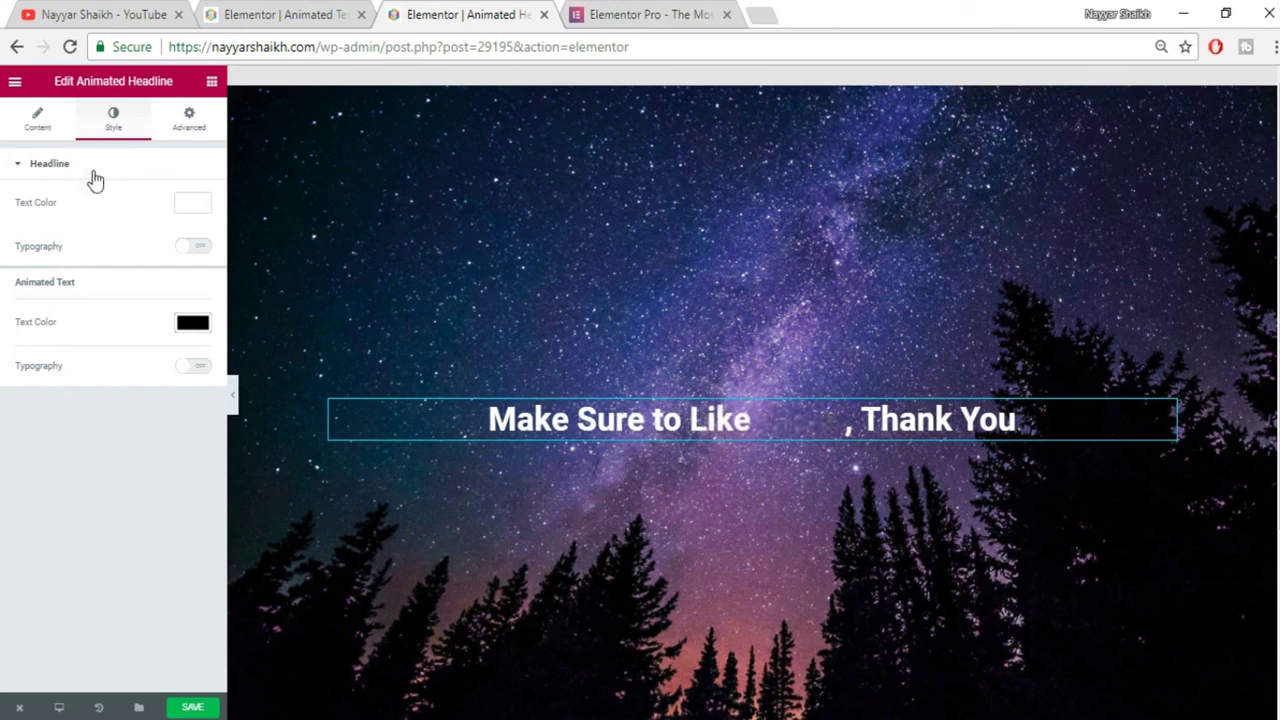
{"action": "left_click", "coordinate": [199, 209]}
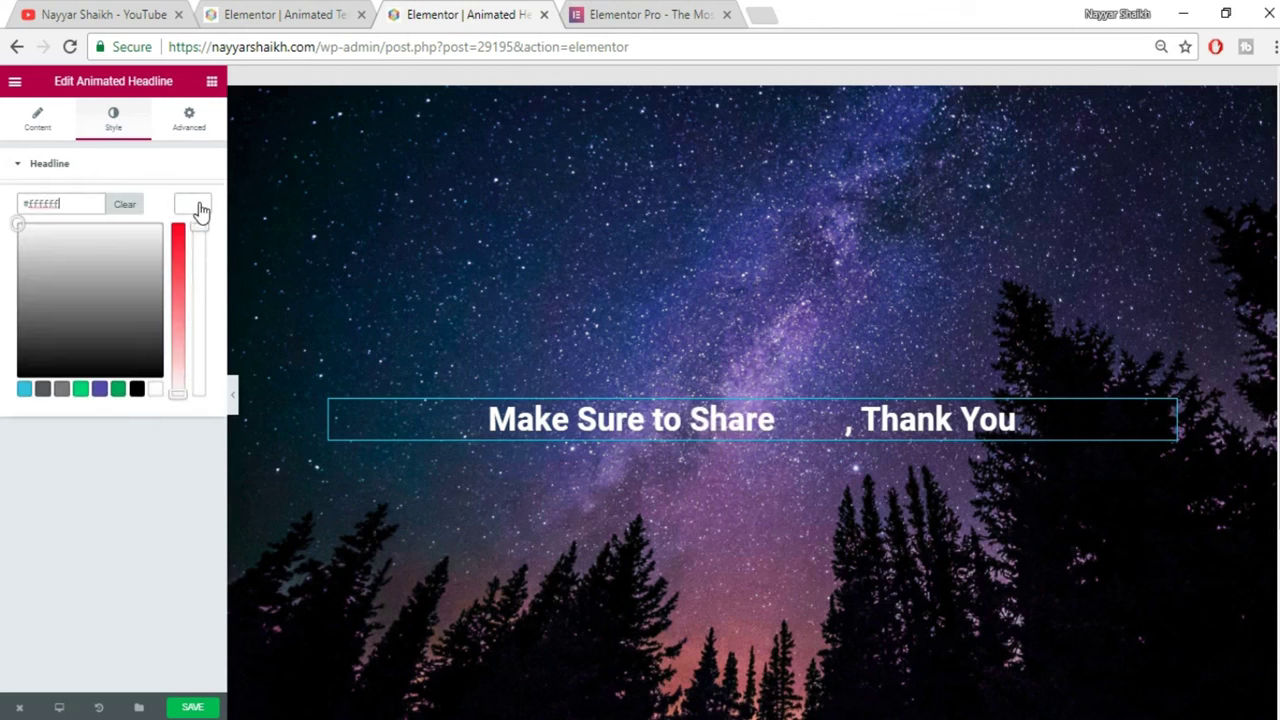
{"action": "left_click", "coordinate": [28, 390]}
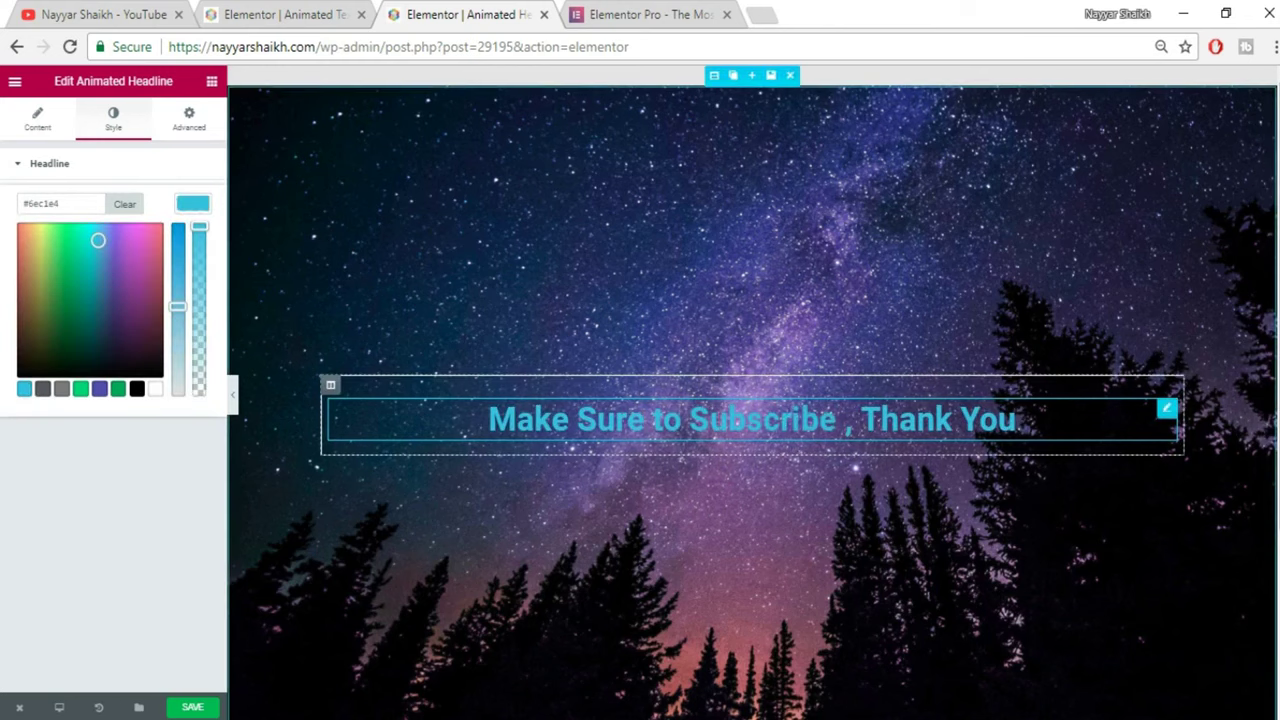
{"action": "left_click", "coordinate": [157, 389]}
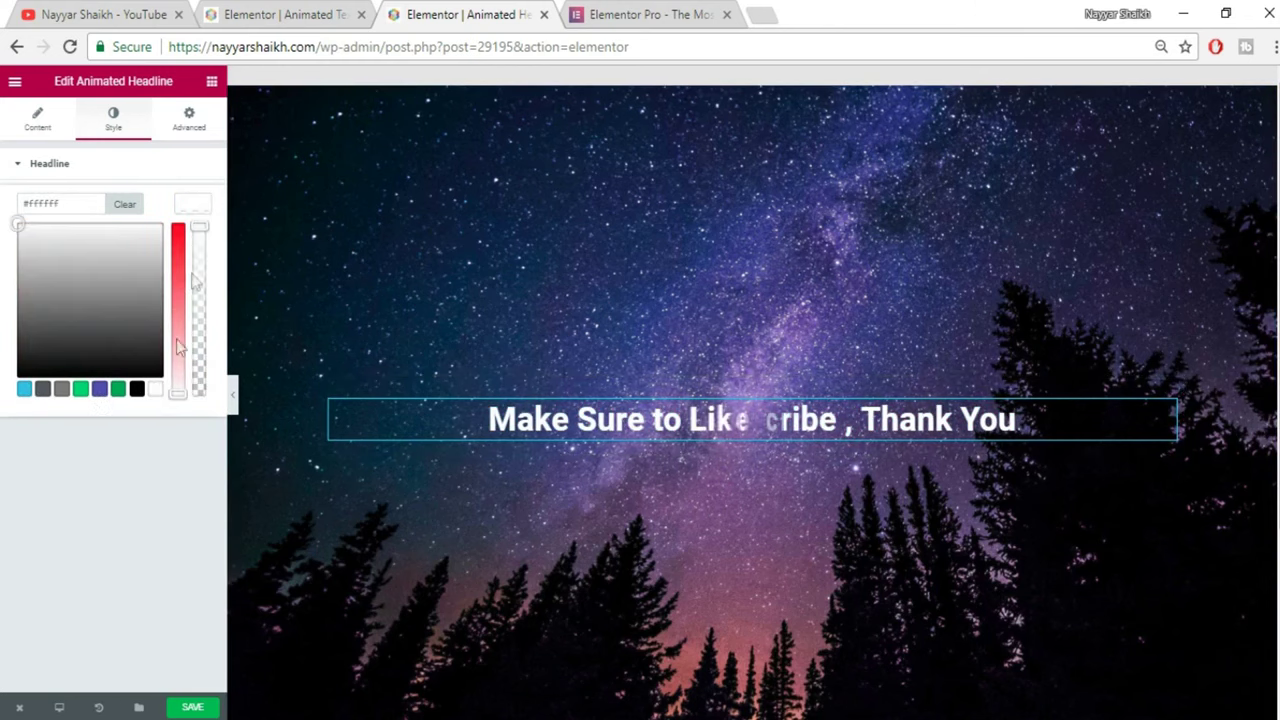
{"action": "left_click", "coordinate": [192, 205]}
Step: Enable custom typography for the headline, set its size to 73 px, try Tahoma and choose the Verdana font family
{"action": "left_click", "coordinate": [190, 250]}
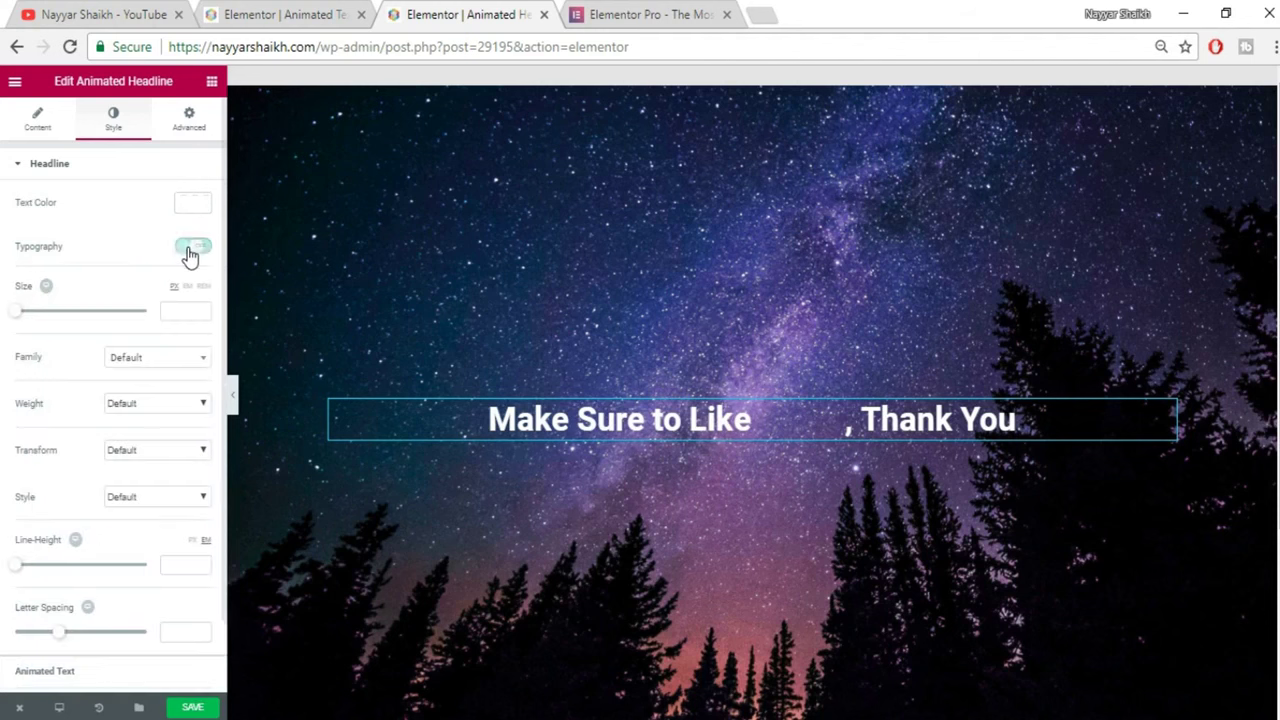
{"action": "left_click_drag", "start_coordinate": [20, 318], "coordinate": [62, 320]}
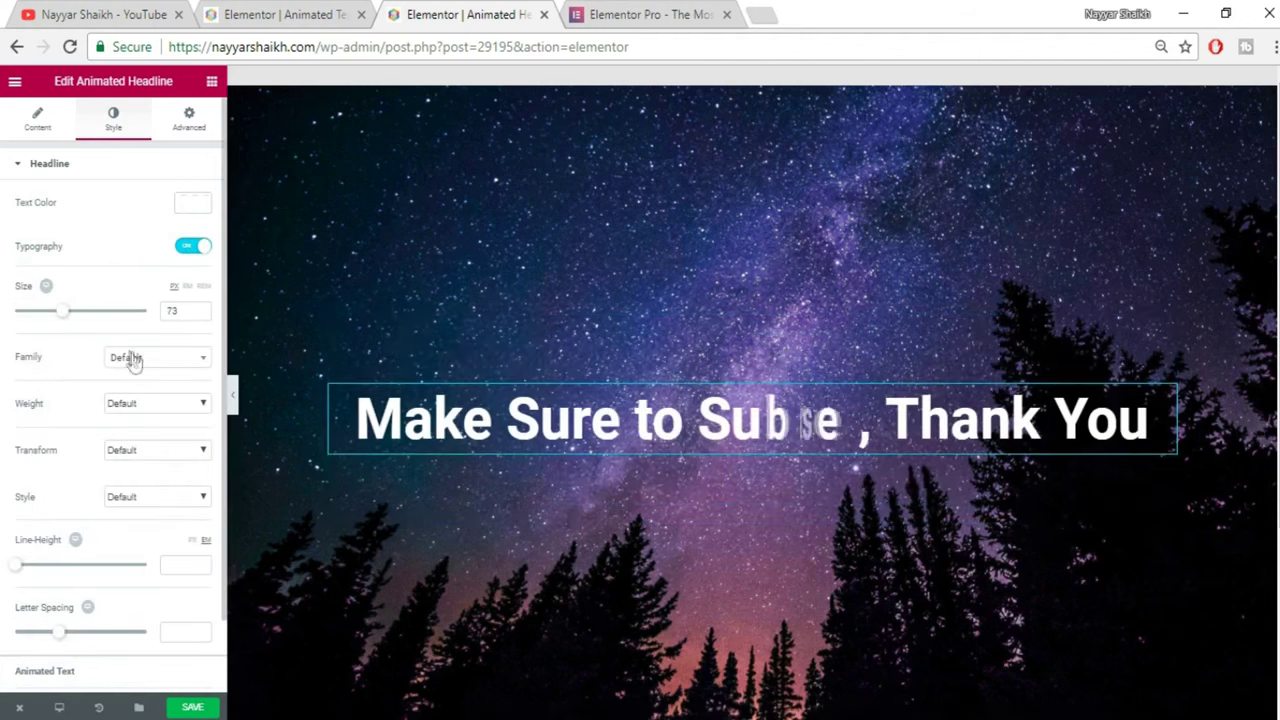
{"action": "left_click", "coordinate": [140, 358]}
{"action": "left_click", "coordinate": [136, 464]}
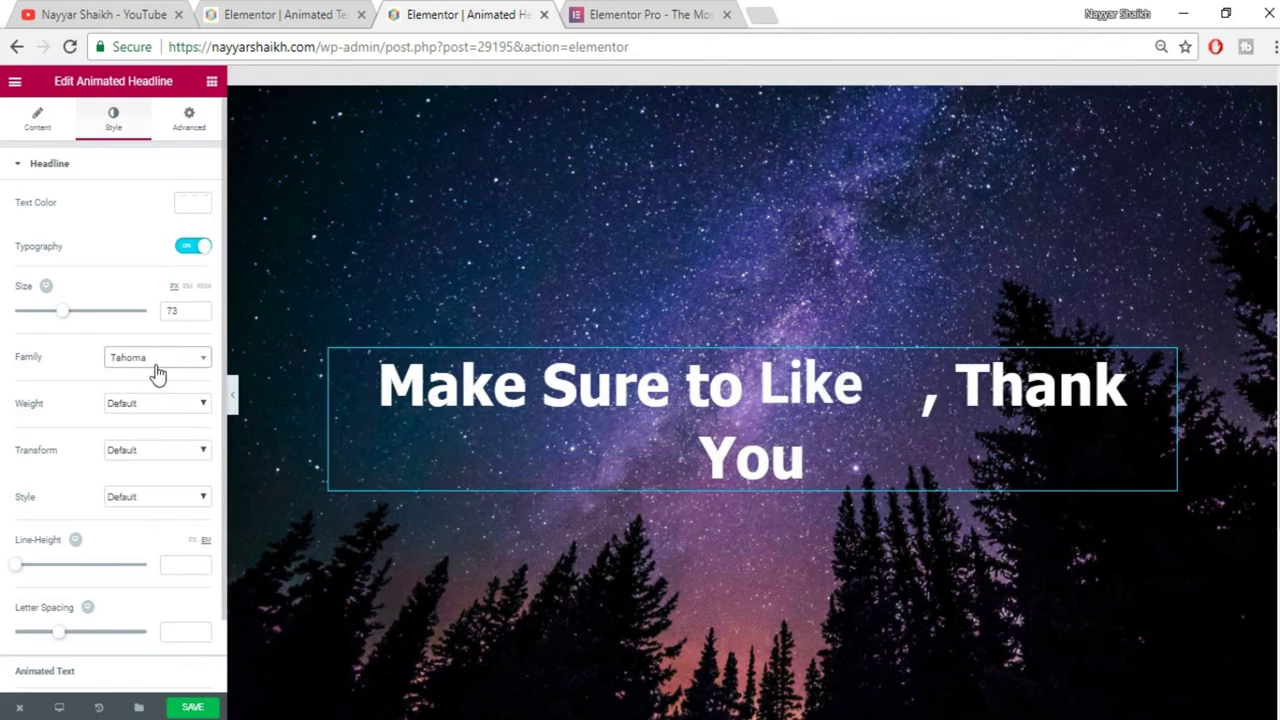
{"action": "left_click", "coordinate": [157, 357]}
{"action": "left_click", "coordinate": [142, 478]}
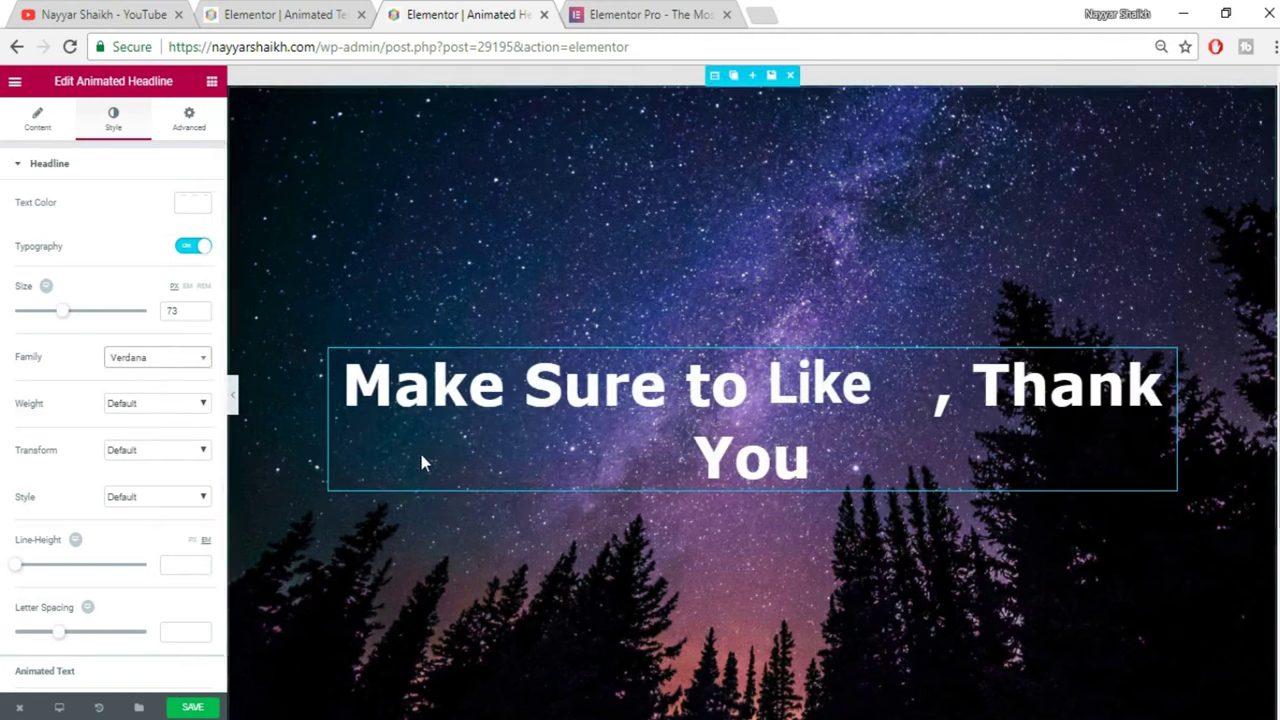
Step: Compare with the example page's headline and reduce the headline's font size to about 39 px
{"action": "left_click", "coordinate": [257, 14]}
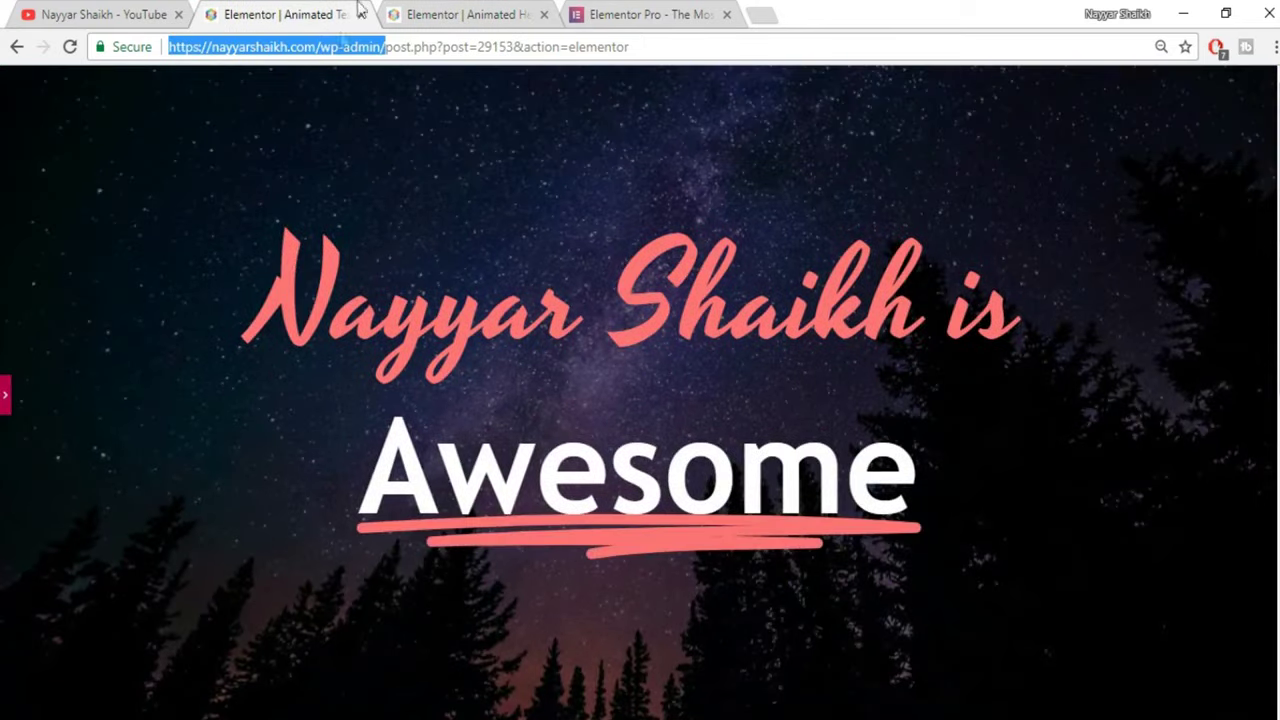
{"action": "left_click", "coordinate": [462, 12]}
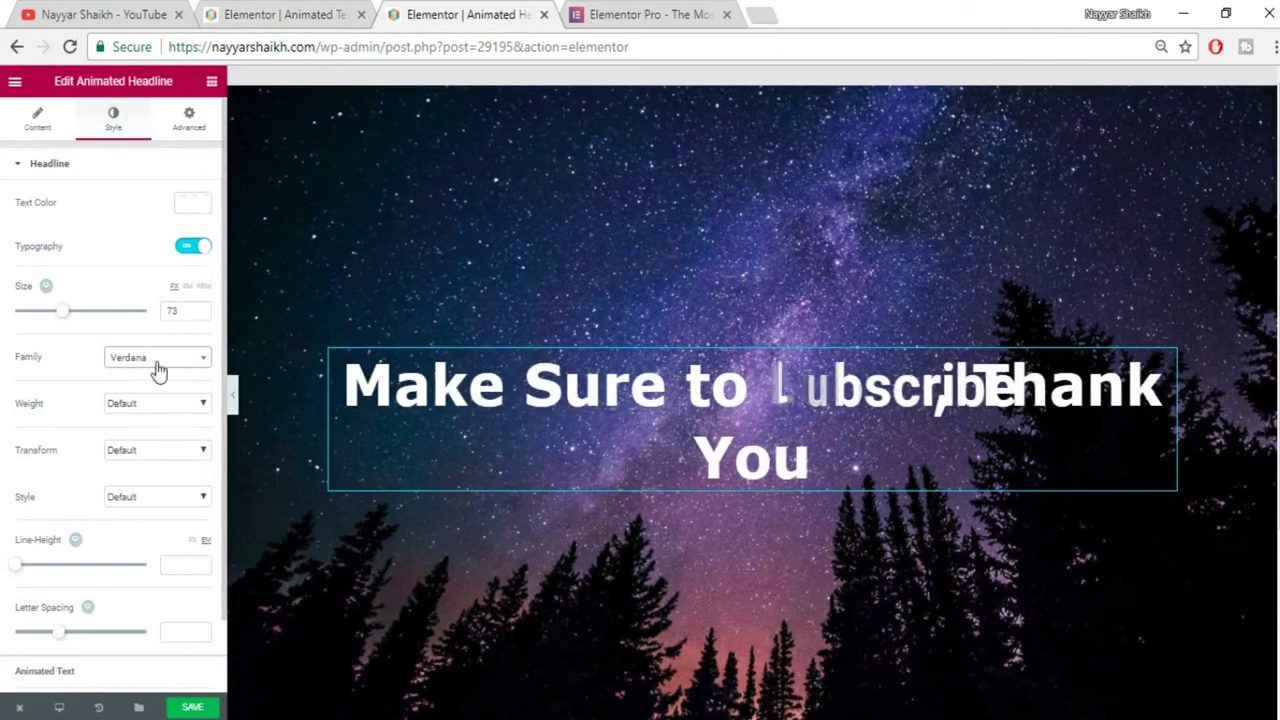
{"action": "left_click_drag", "start_coordinate": [65, 310], "coordinate": [44, 322]}
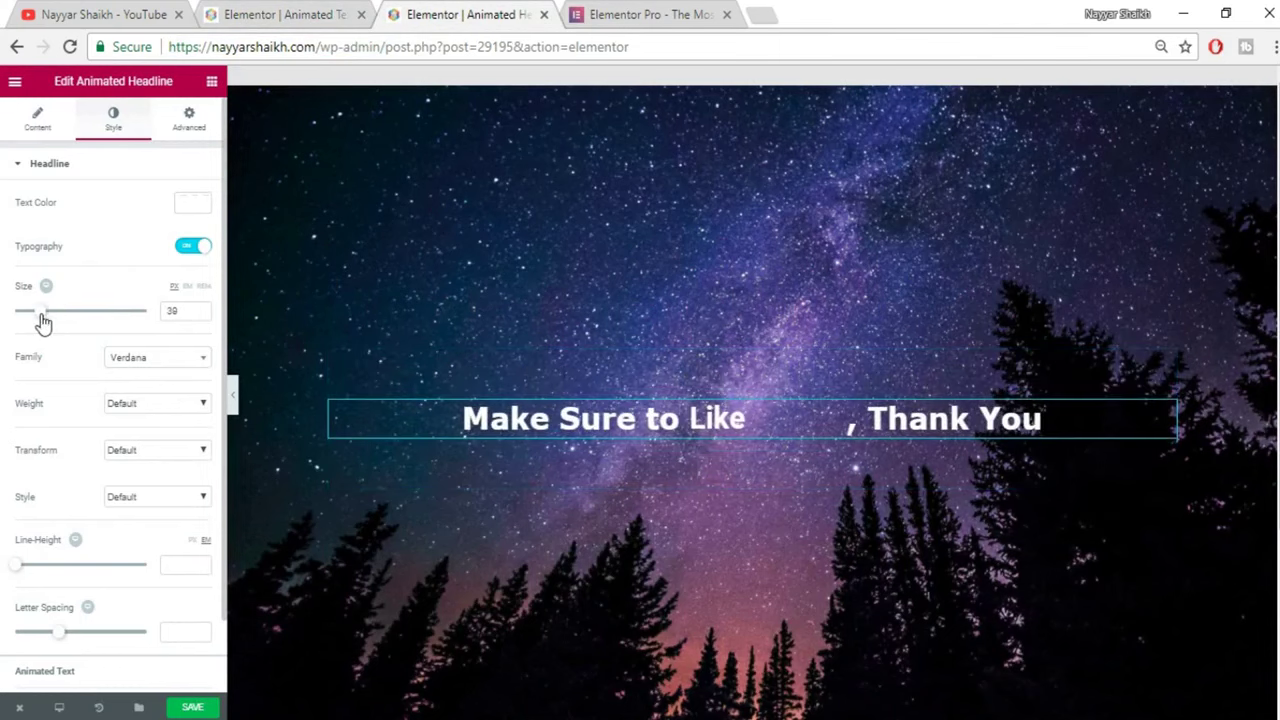
Step: Clear the headline's after text so that only the before text and rotating words remain
{"action": "left_click", "coordinate": [45, 125]}
{"action": "triple_click", "coordinate": [113, 459]}
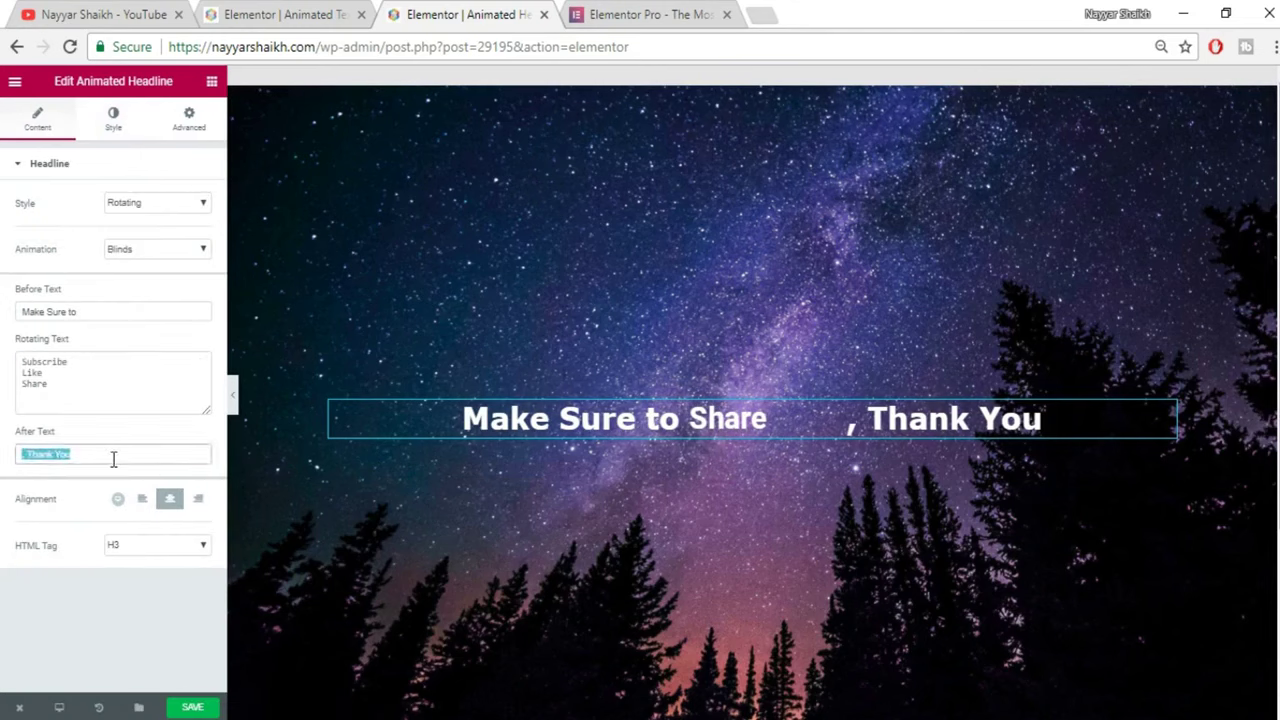
{"action": "key", "text": "BackSpace"}
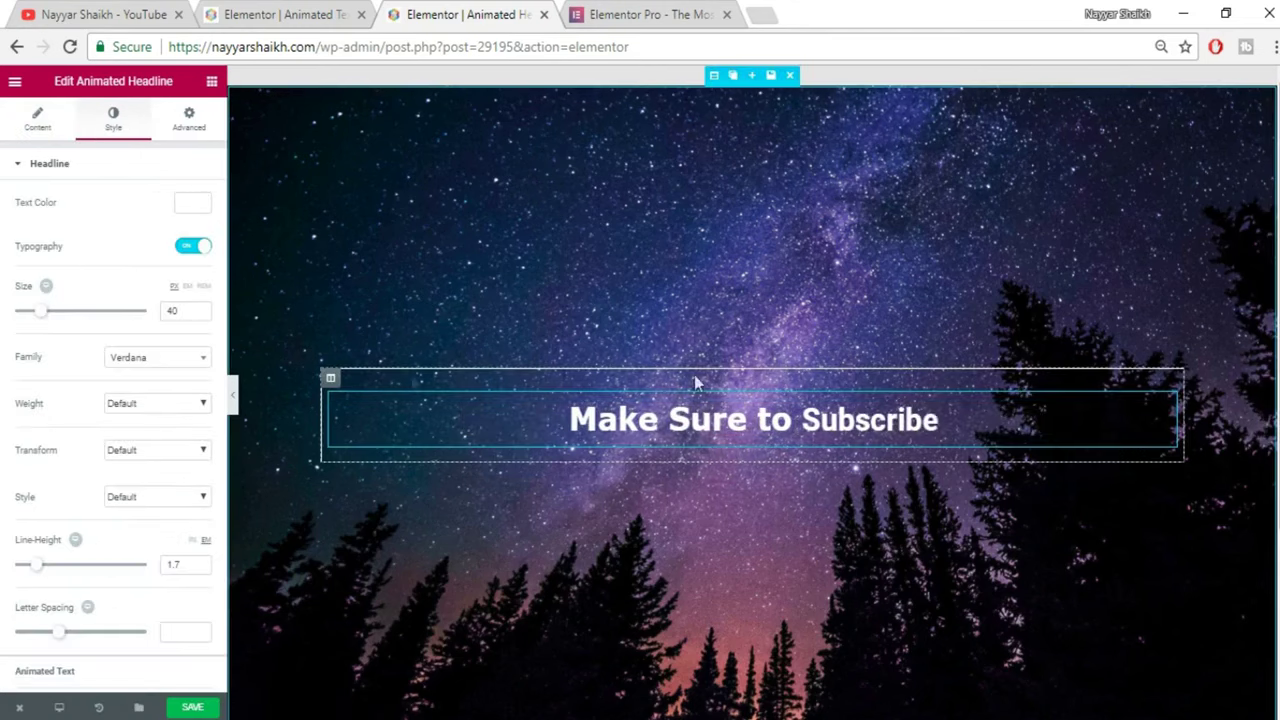
{"action": "left_click", "coordinate": [36, 122]}
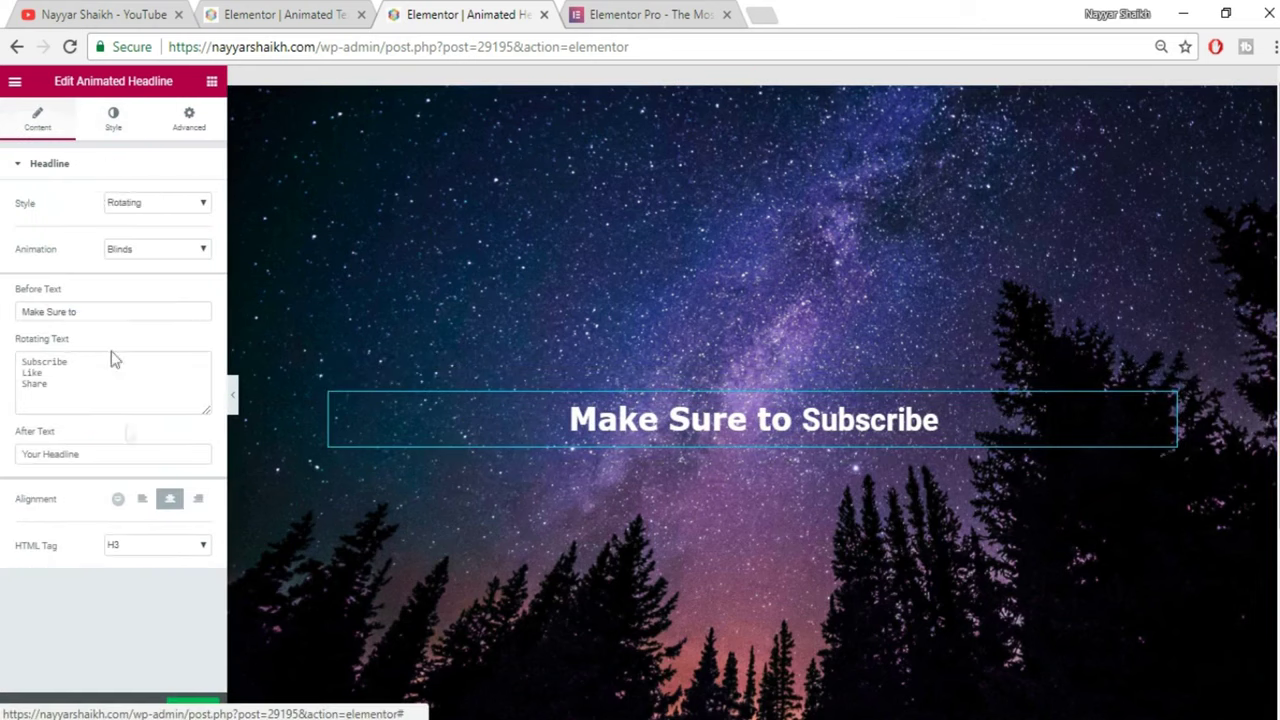
{"action": "left_click", "coordinate": [110, 120]}
{"action": "left_click", "coordinate": [30, 125]}
Step: Switch to the example page and examine the underlined word "Awesome" by selecting it in the headline
{"action": "left_click", "coordinate": [285, 14]}
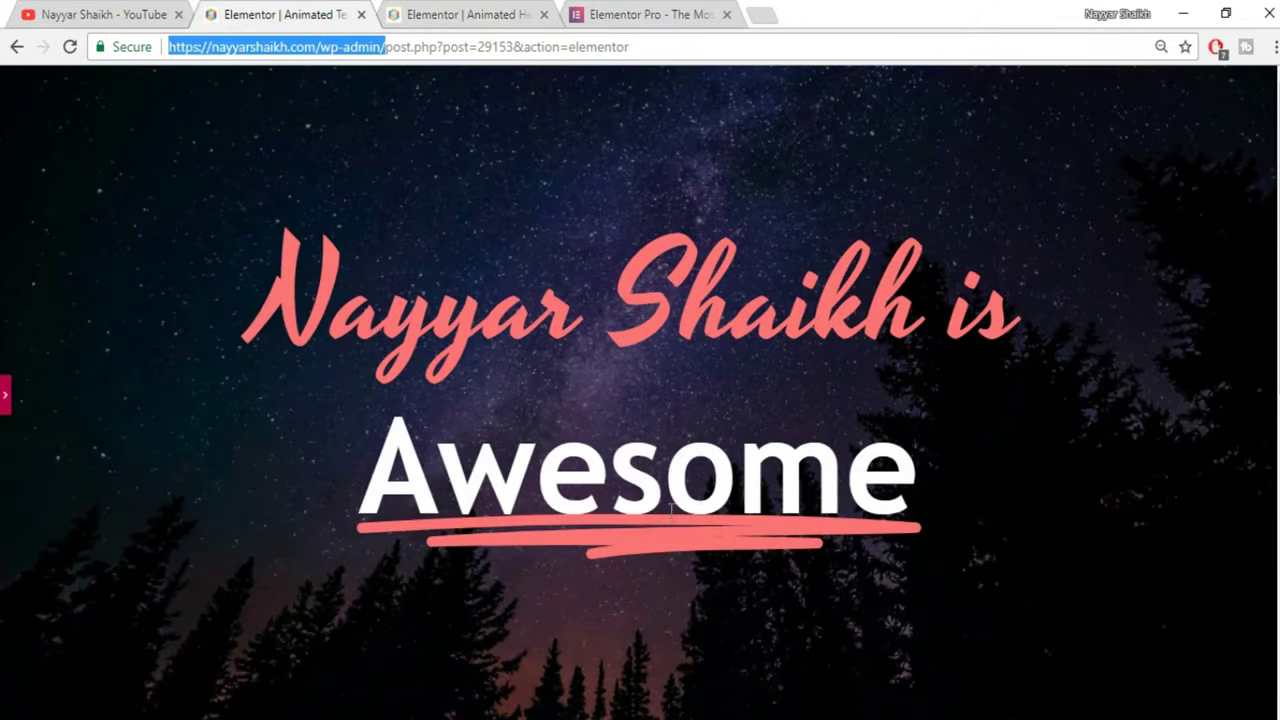
{"action": "left_click_drag", "start_coordinate": [358, 488], "coordinate": [916, 465]}
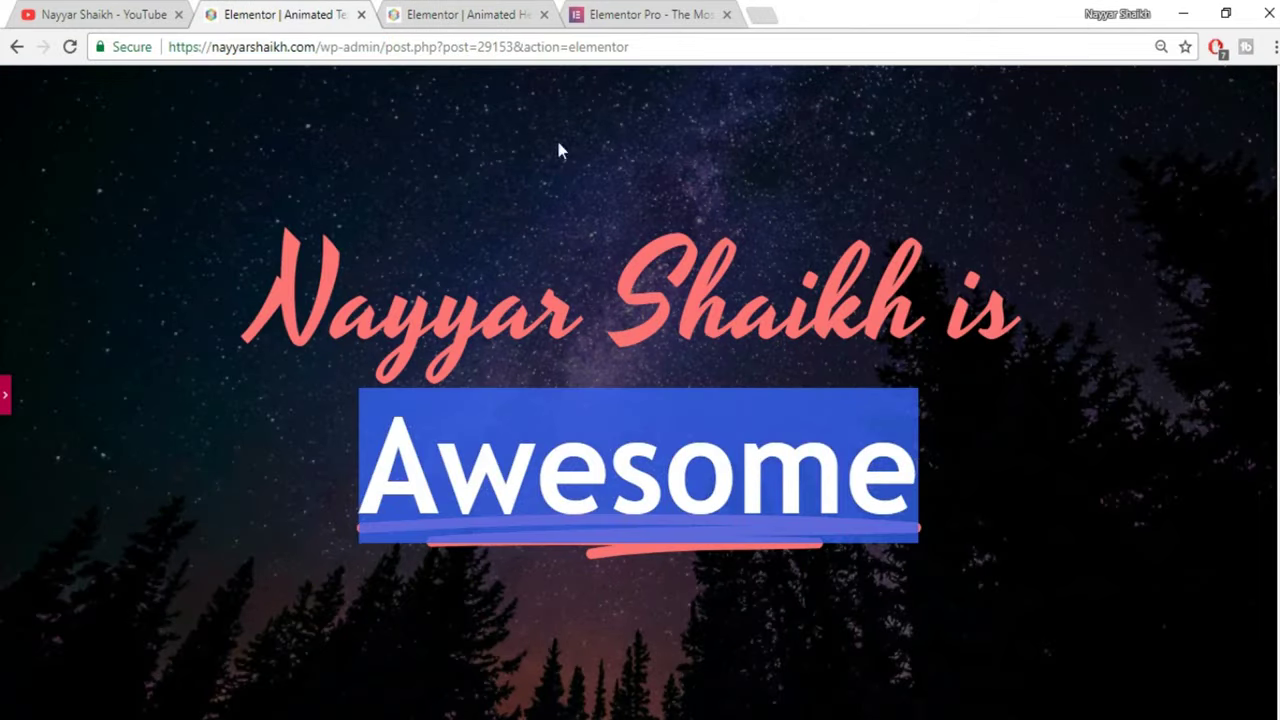
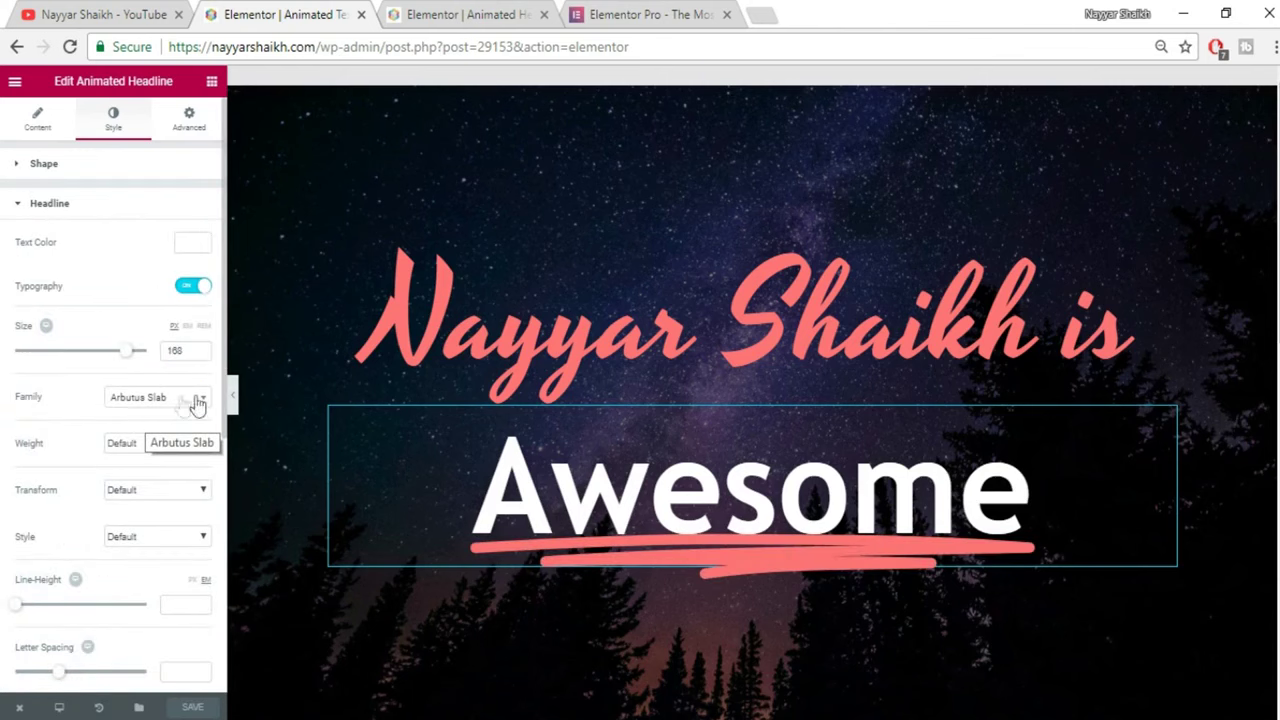
Step: Return to the page being built and set the headline's animated text colour to white (#ffffff)
{"action": "left_click", "coordinate": [412, 14]}
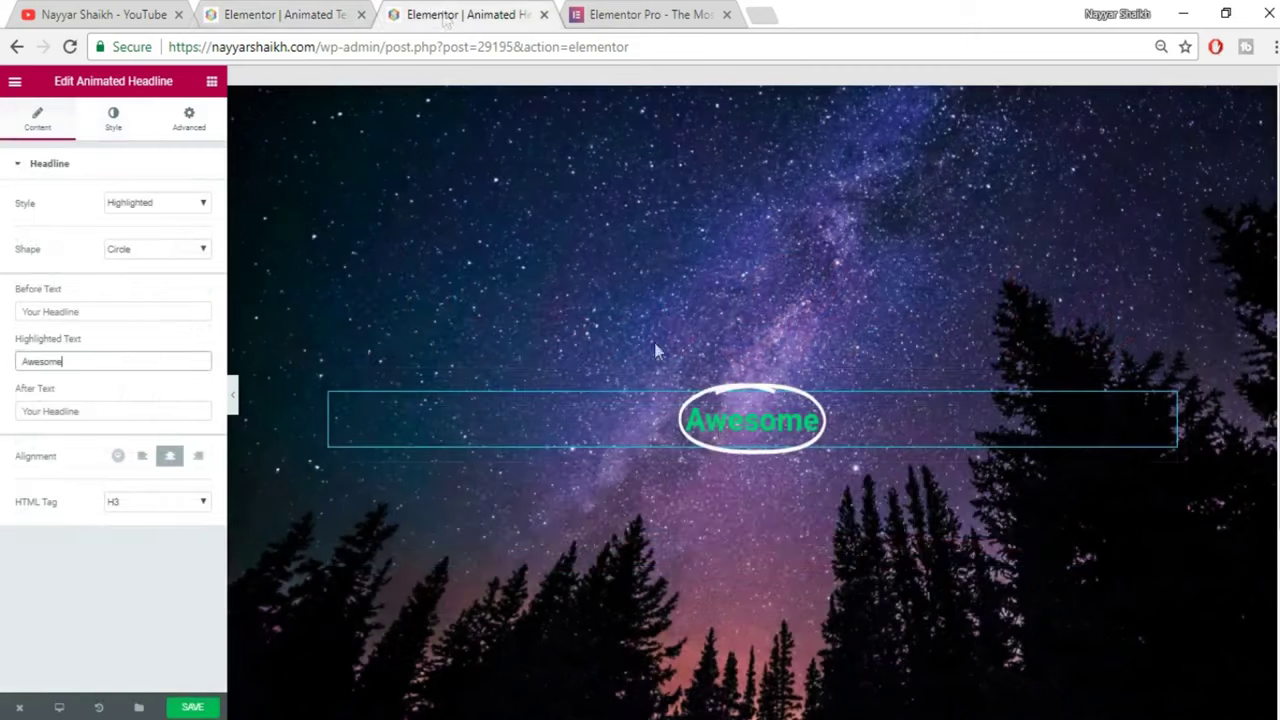
{"action": "left_click", "coordinate": [115, 116]}
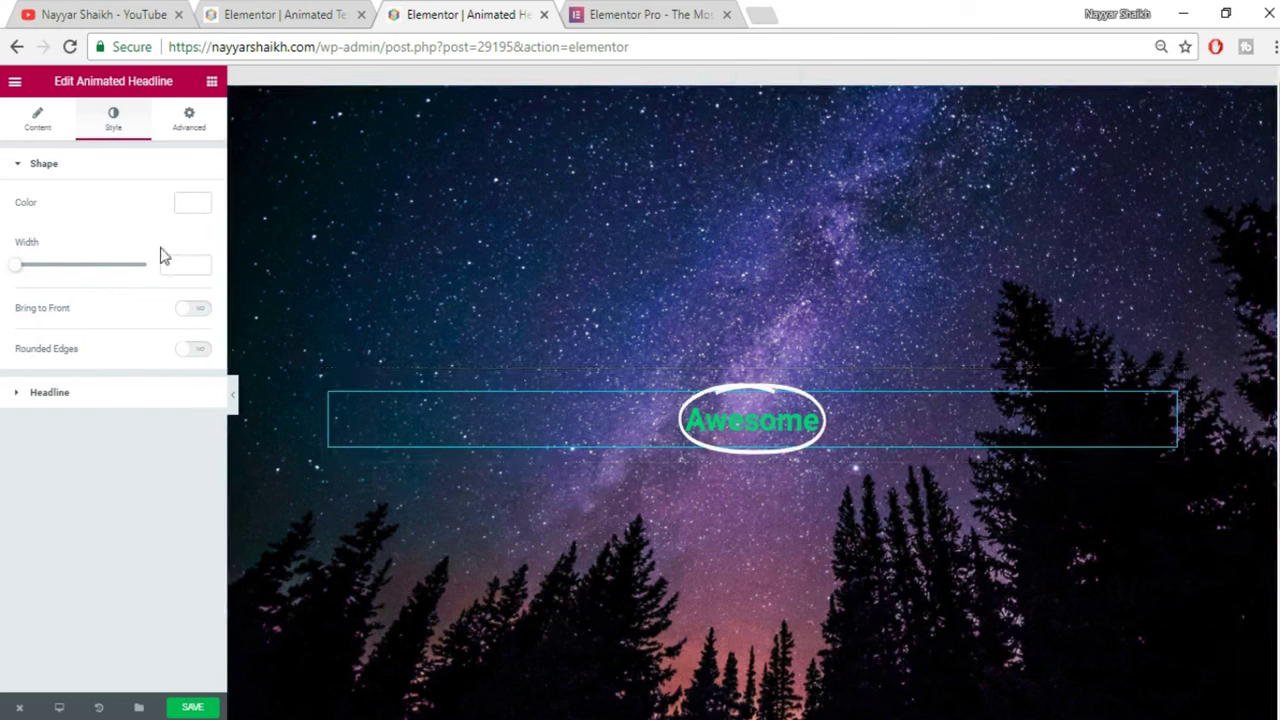
{"action": "left_click", "coordinate": [44, 163]}
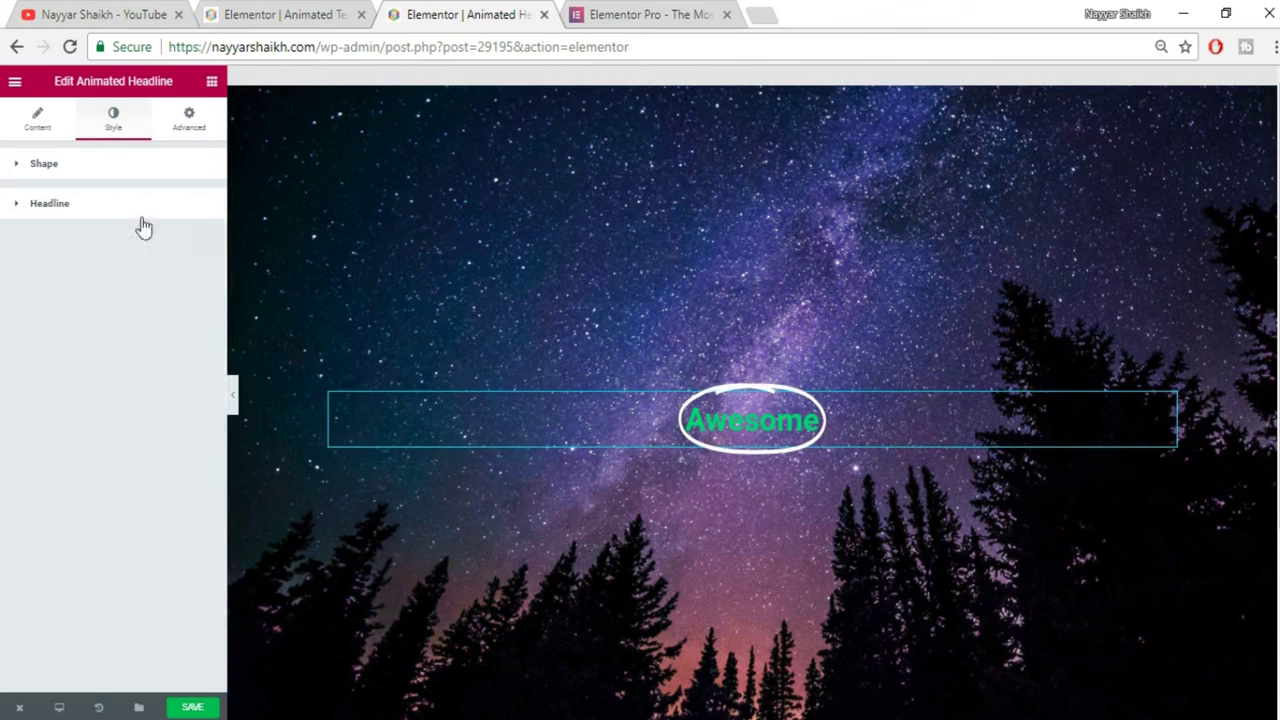
{"action": "left_click", "coordinate": [139, 212]}
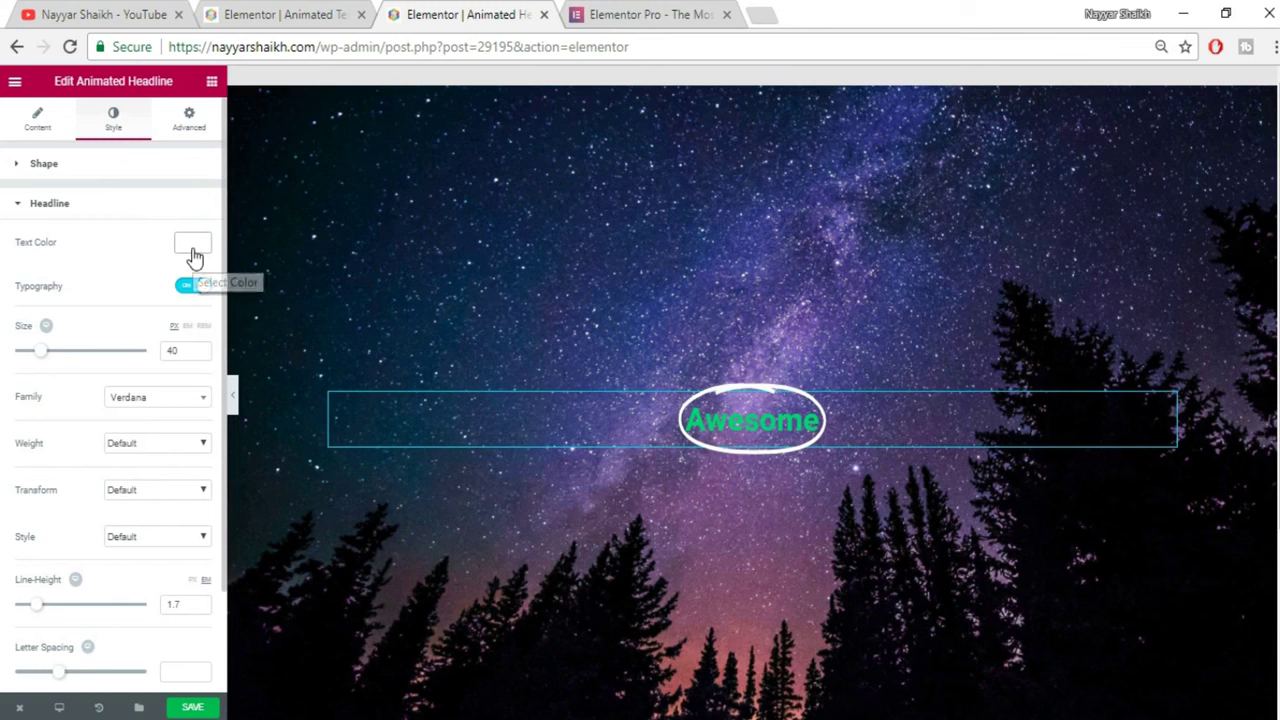
{"action": "left_click", "coordinate": [193, 244]}
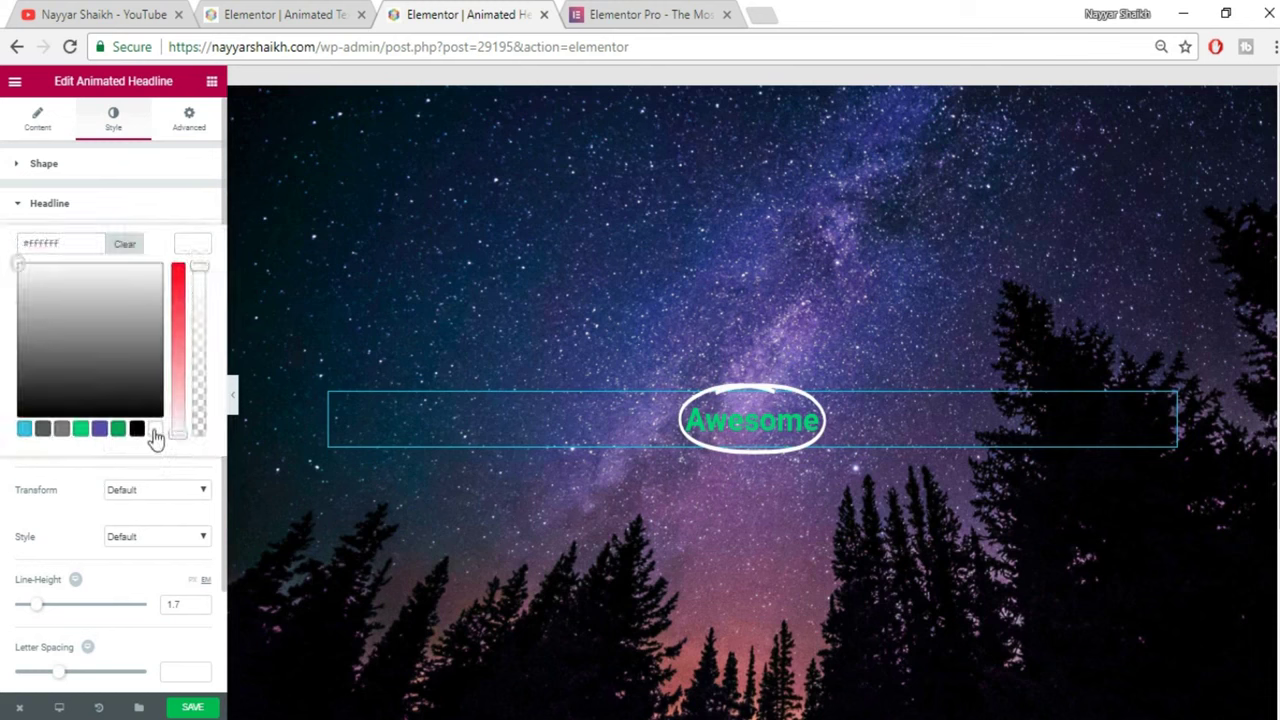
{"action": "left_click", "coordinate": [192, 250]}
{"action": "scroll", "coordinate": [200, 357], "scroll_direction": "down", "scroll_amount": 3}
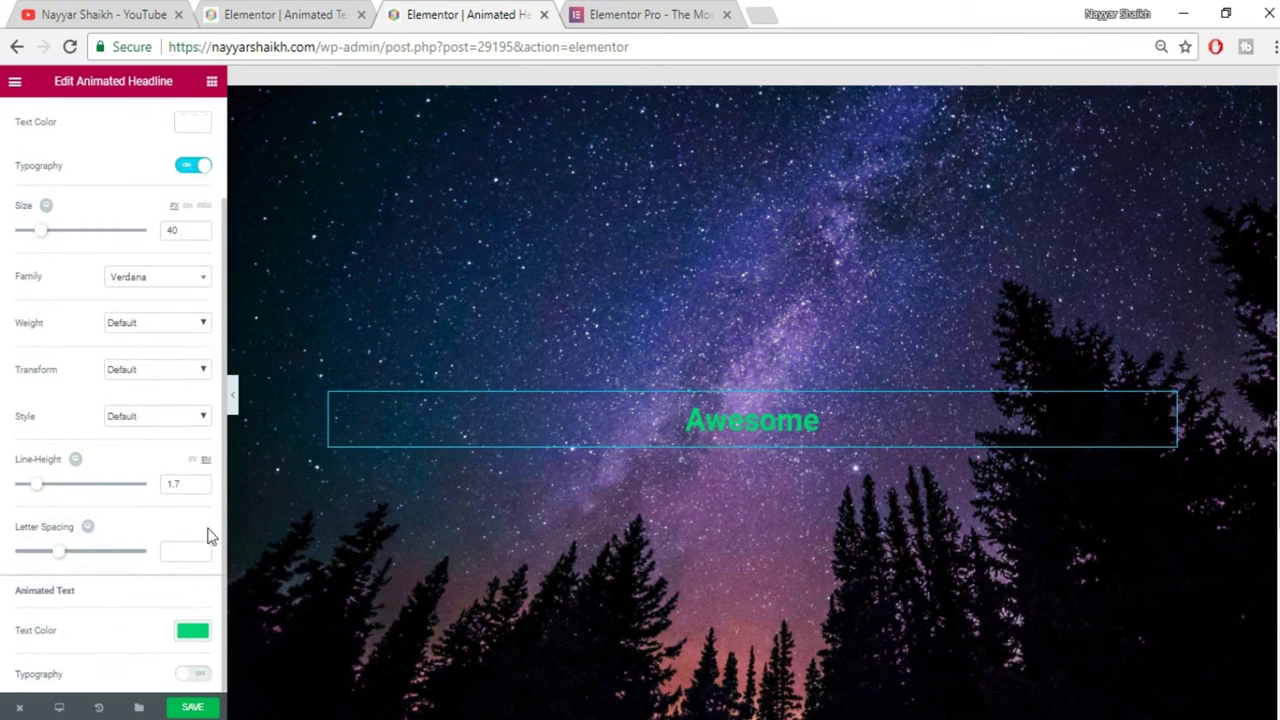
{"action": "left_click", "coordinate": [193, 631]}
{"action": "scroll", "coordinate": [201, 651], "scroll_direction": "down", "scroll_amount": 2}
{"action": "left_click", "coordinate": [153, 666]}
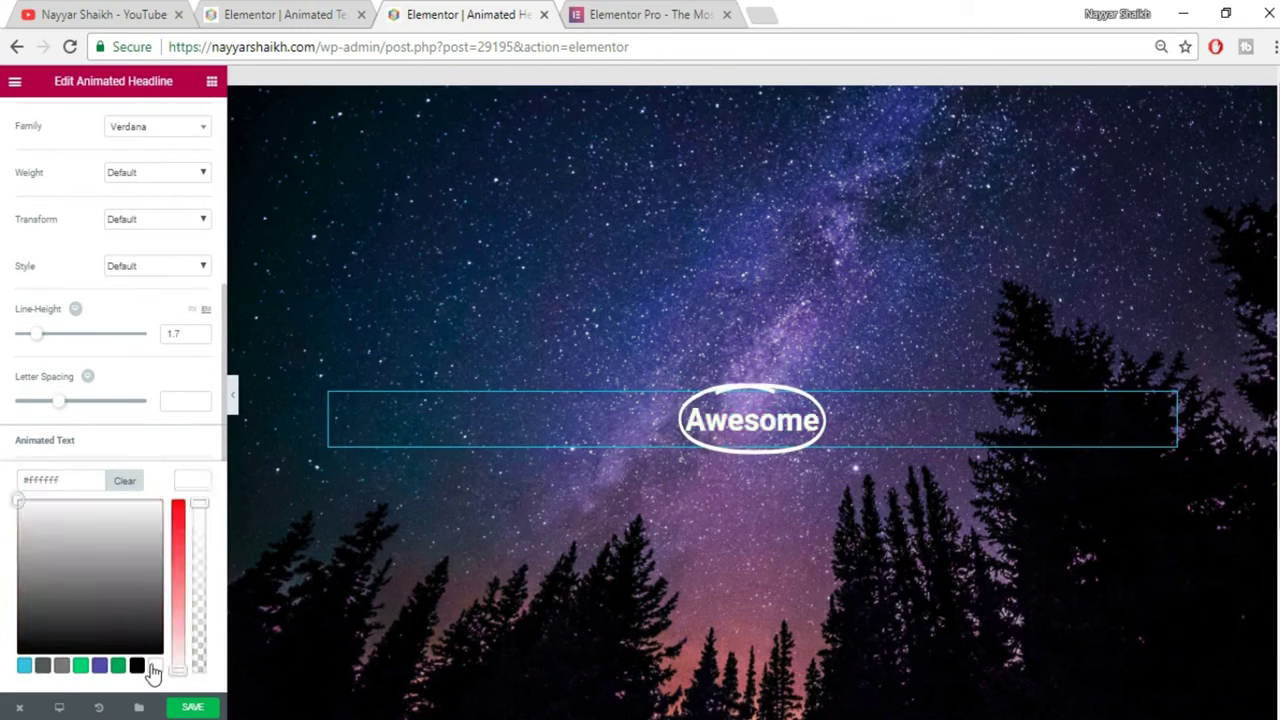
{"action": "left_click", "coordinate": [200, 484]}
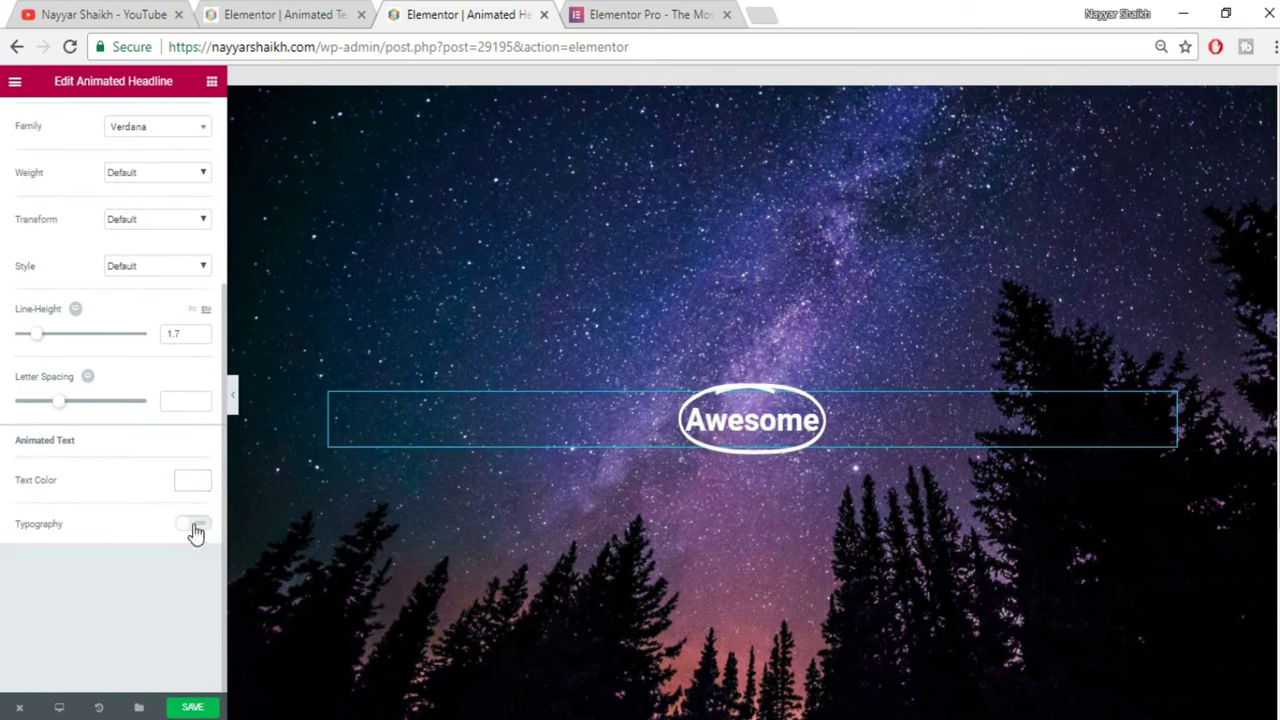
Step: Enable custom typography for the animated text, check the example page's font, and choose the Arbutus Slab family
{"action": "left_click", "coordinate": [196, 526]}
{"action": "scroll", "coordinate": [378, 215], "scroll_direction": "down", "scroll_amount": 1}
{"action": "left_click", "coordinate": [285, 14]}
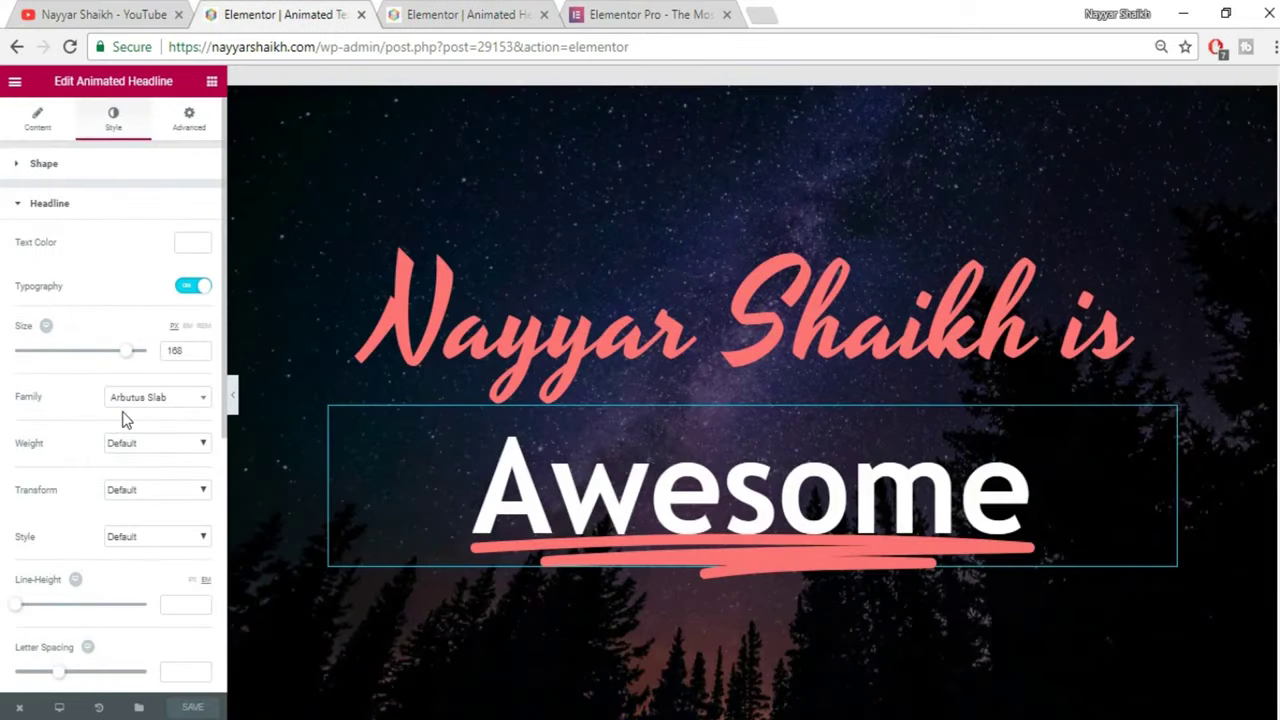
{"action": "left_click", "coordinate": [466, 12]}
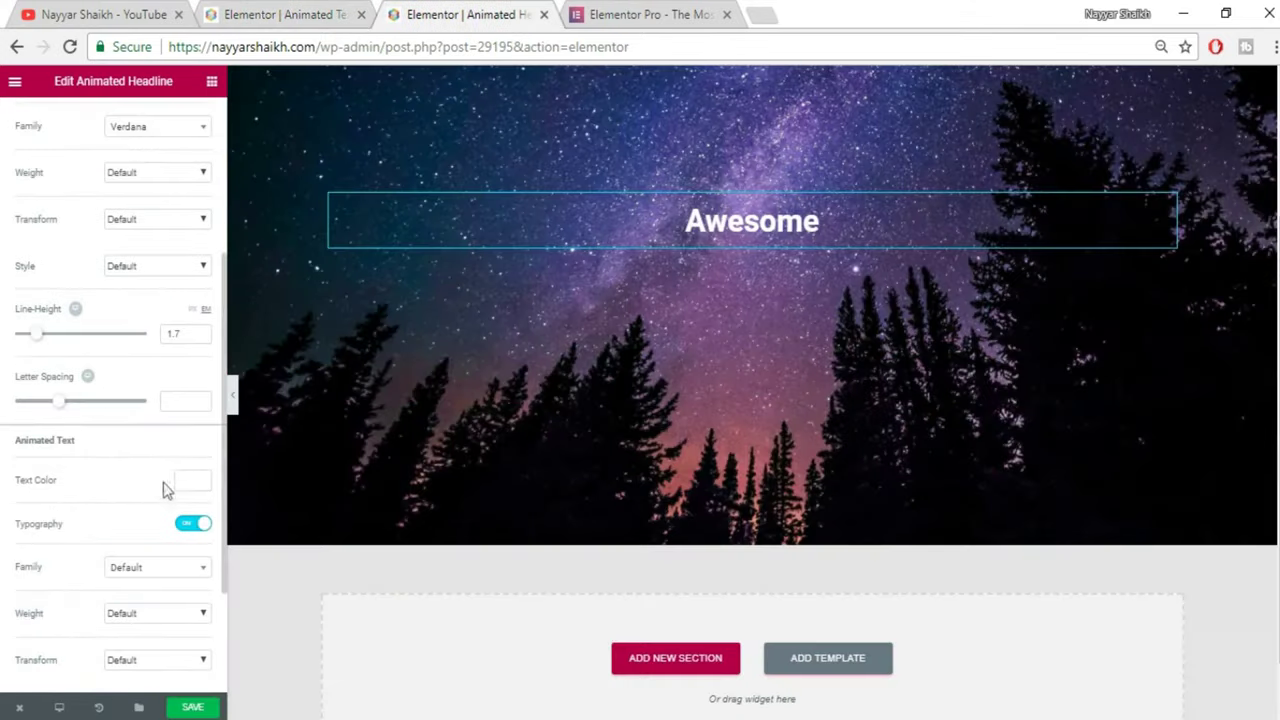
{"action": "scroll", "coordinate": [182, 470], "scroll_direction": "down", "scroll_amount": 2}
{"action": "left_click", "coordinate": [151, 418]}
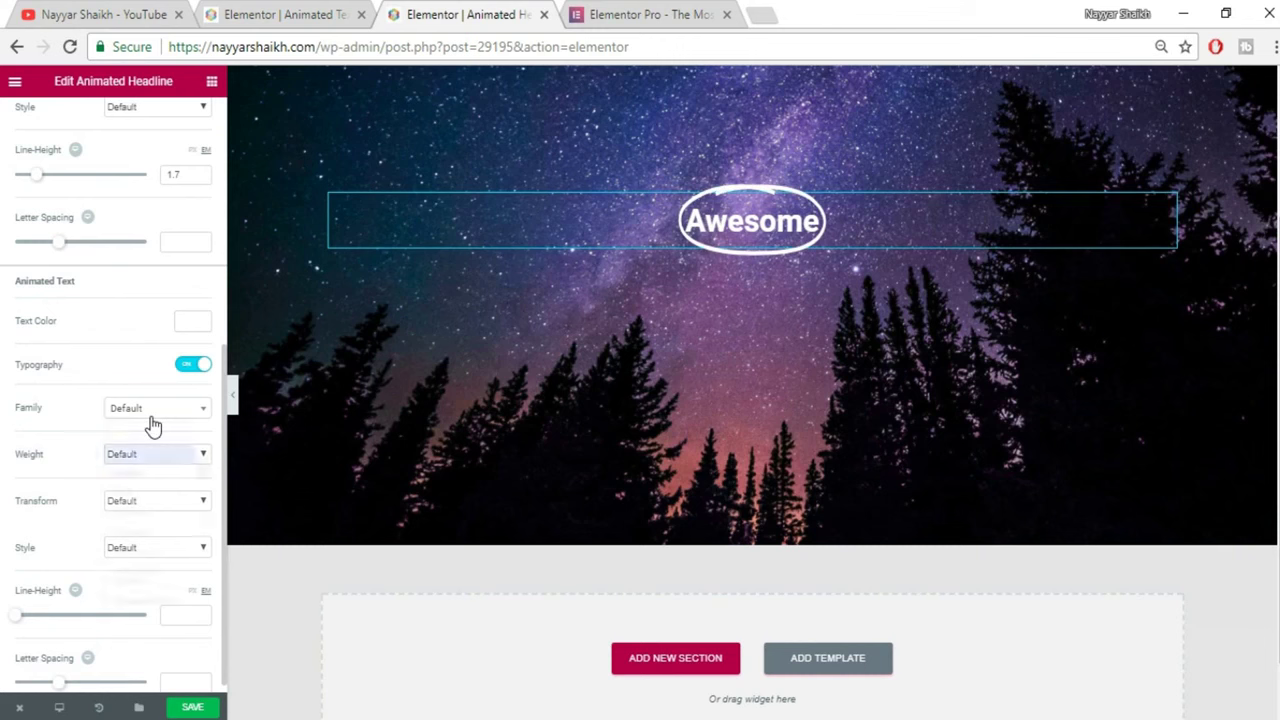
{"action": "type", "text": "ari"}
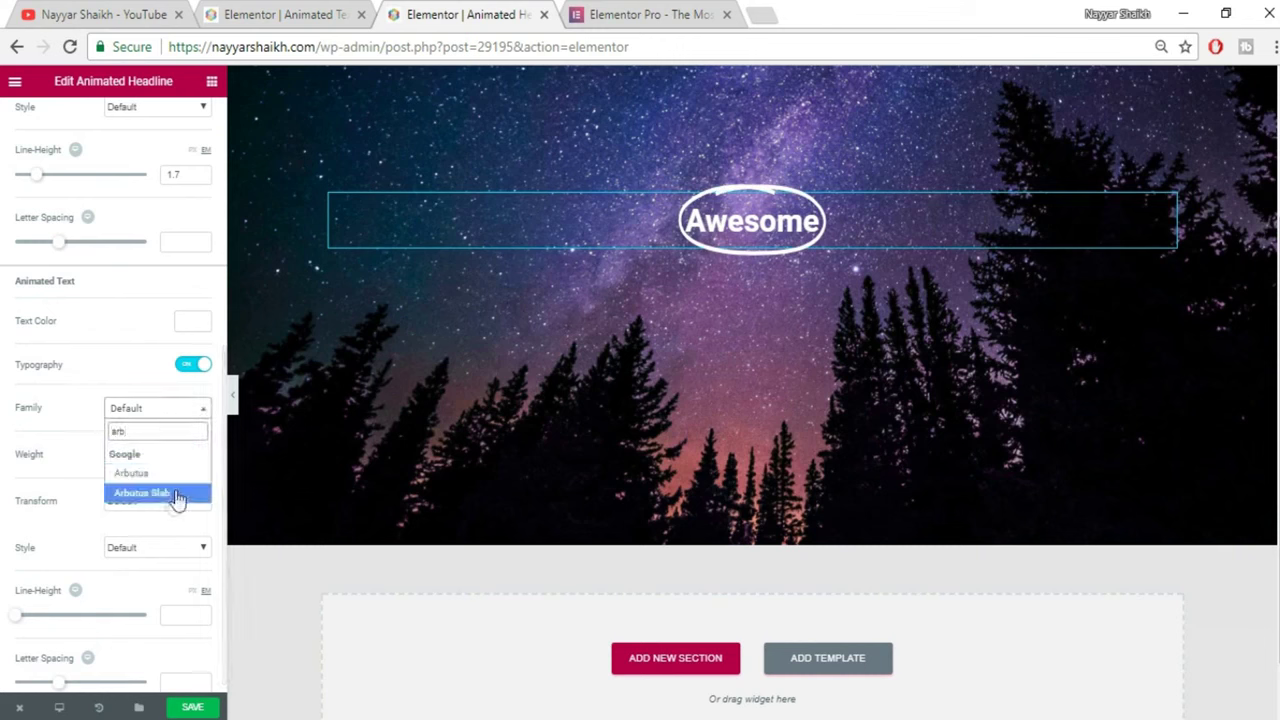
{"action": "left_click", "coordinate": [160, 493]}
Step: Increase the headline's font size to 158 px
{"action": "scroll", "coordinate": [126, 317], "scroll_direction": "up", "scroll_amount": 1}
{"action": "scroll", "coordinate": [126, 317], "scroll_direction": "down", "scroll_amount": 1}
{"action": "scroll", "coordinate": [148, 398], "scroll_direction": "up", "scroll_amount": 2}
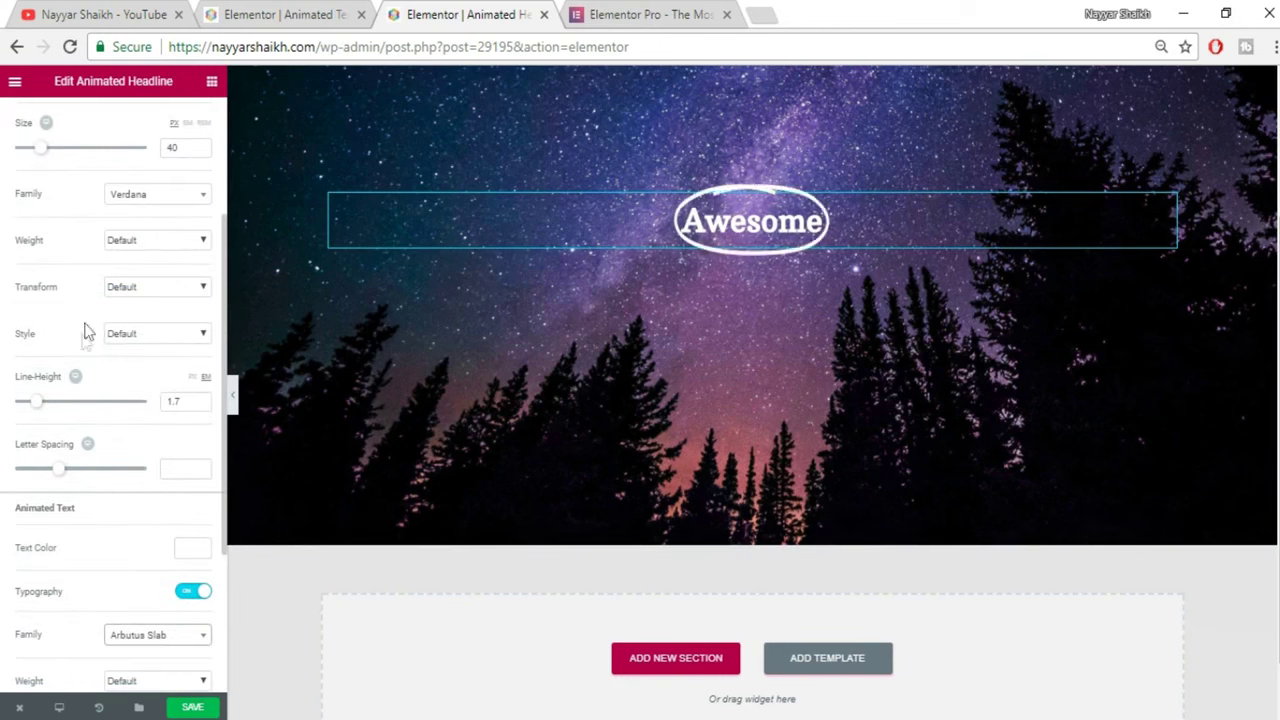
{"action": "left_click_drag", "start_coordinate": [47, 153], "coordinate": [120, 157]}
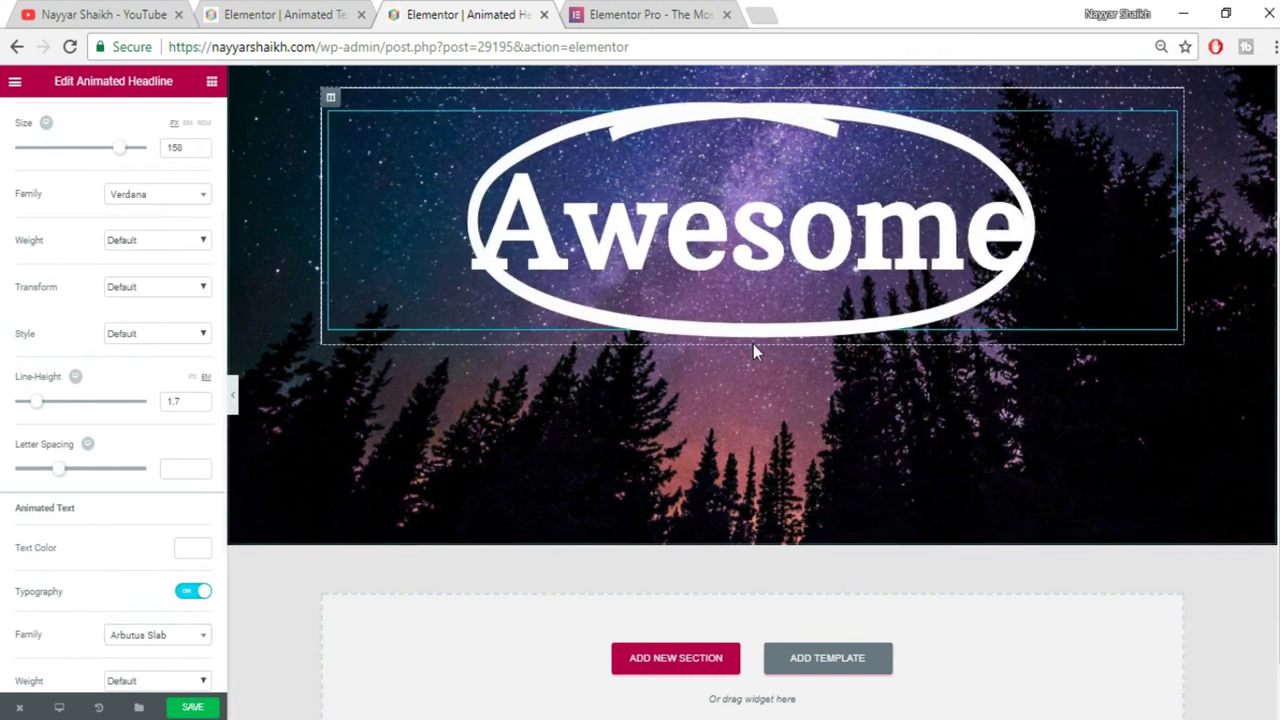
Step: Check the example's animated text font, change the word "Awesome" to the Trebuchet MS family and save the page
{"action": "key", "text": "ctrl+shift+Tab"}
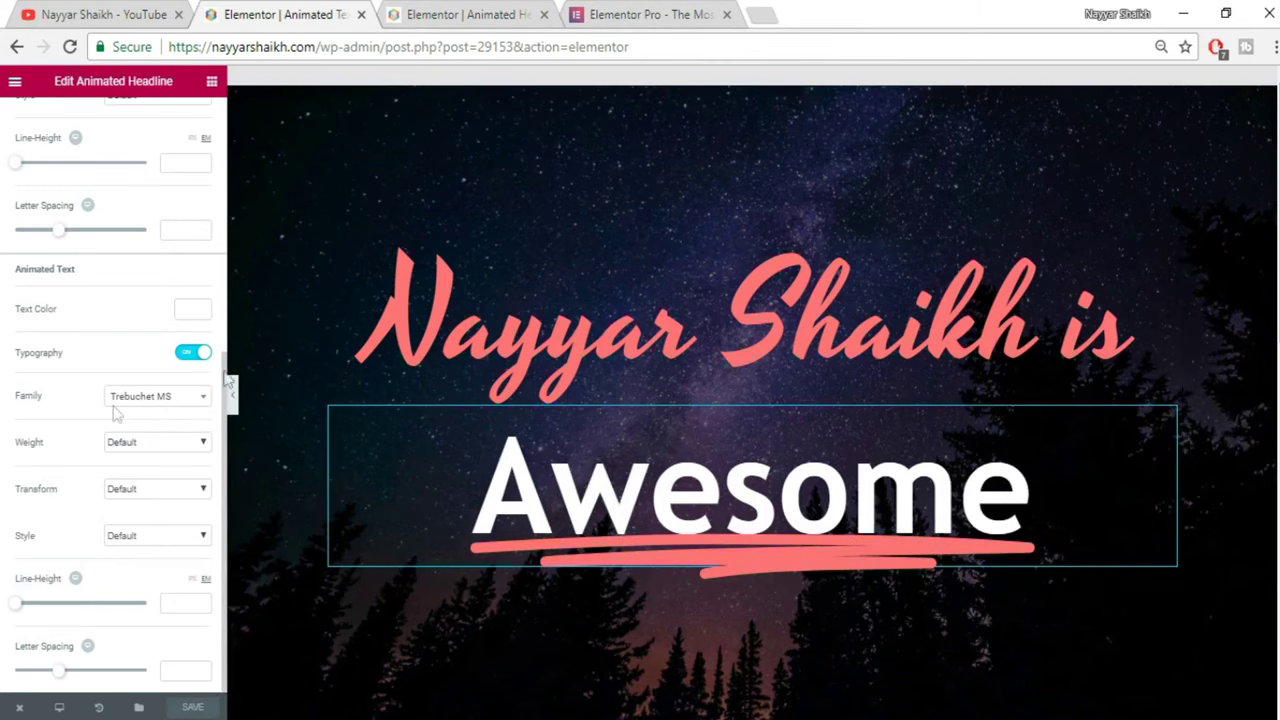
{"action": "left_click", "coordinate": [535, 14]}
{"action": "left_click", "coordinate": [153, 400]}
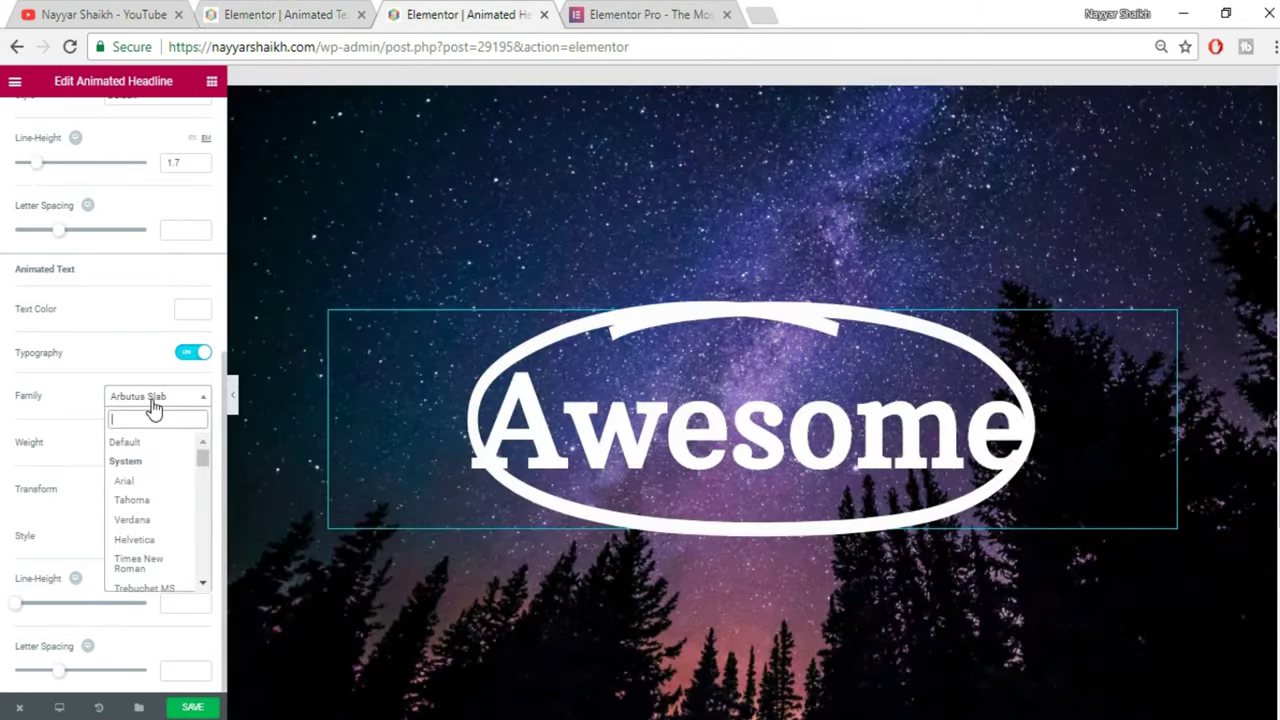
{"action": "type", "text": "trt"}
{"action": "key", "text": "BackSpace"}
{"action": "key", "text": "BackSpace"}
{"action": "key", "text": "BackSpace"}
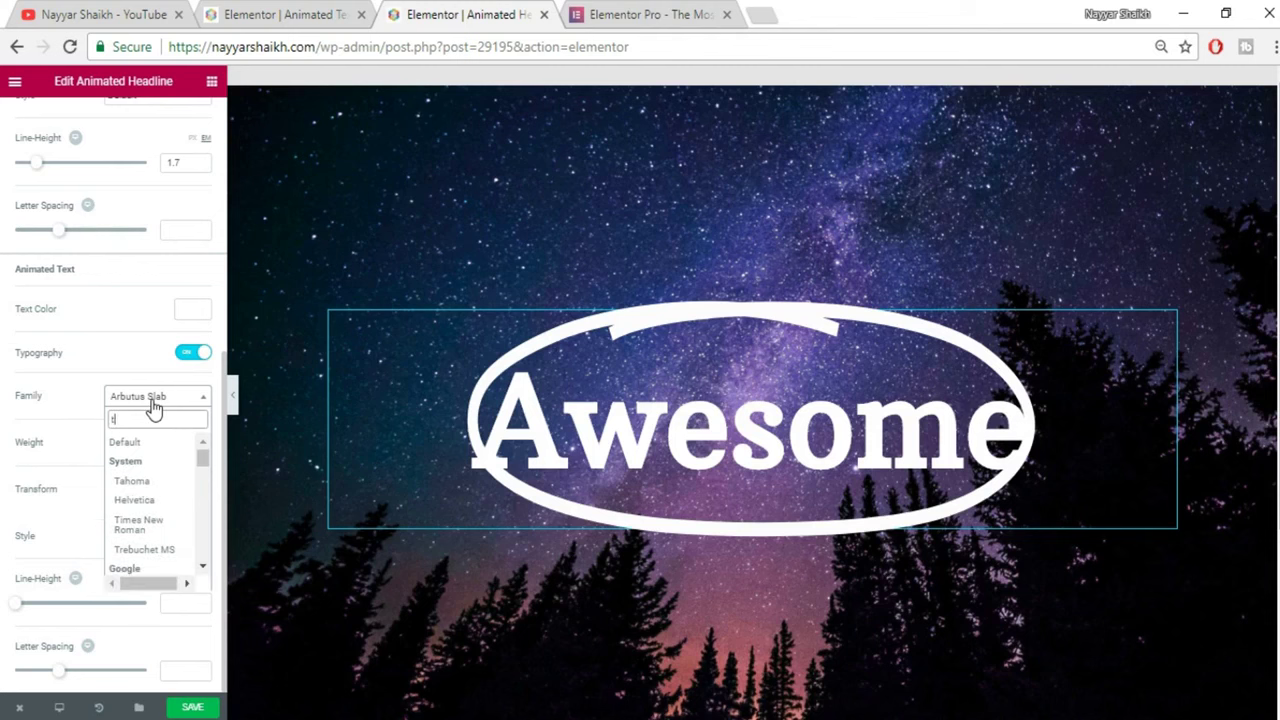
{"action": "type", "text": "re"}
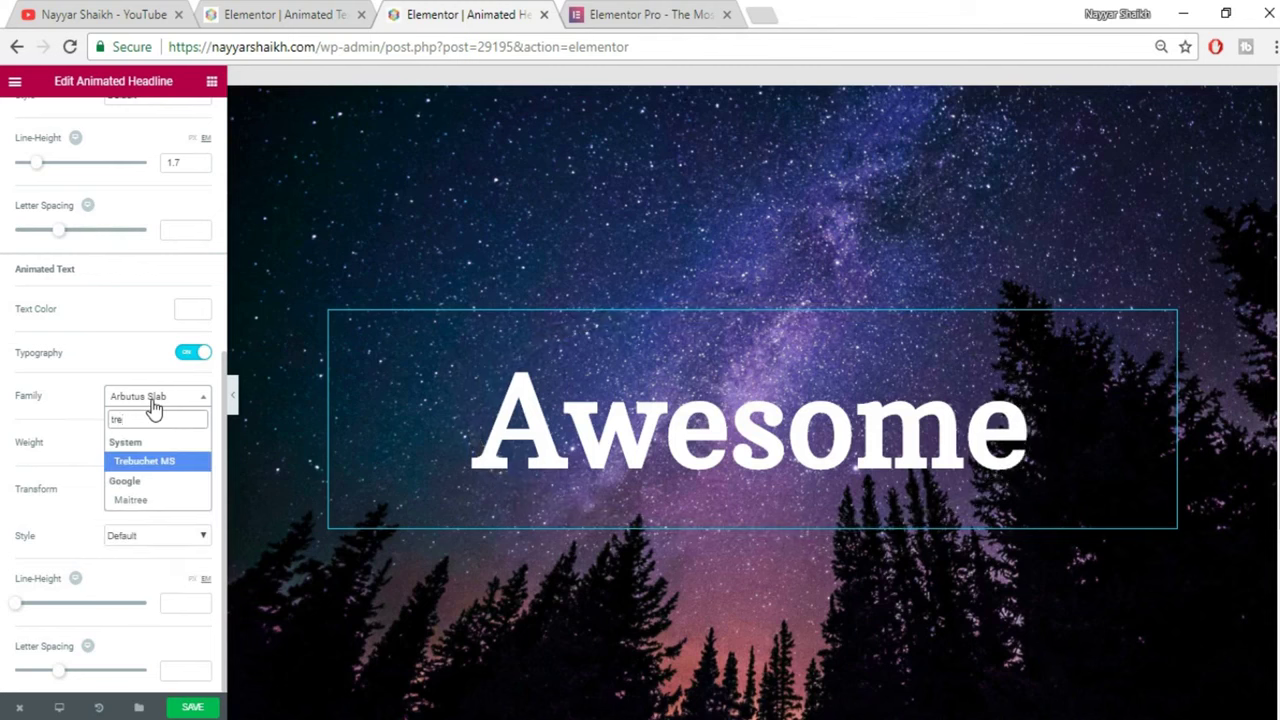
{"action": "left_click", "coordinate": [177, 464]}
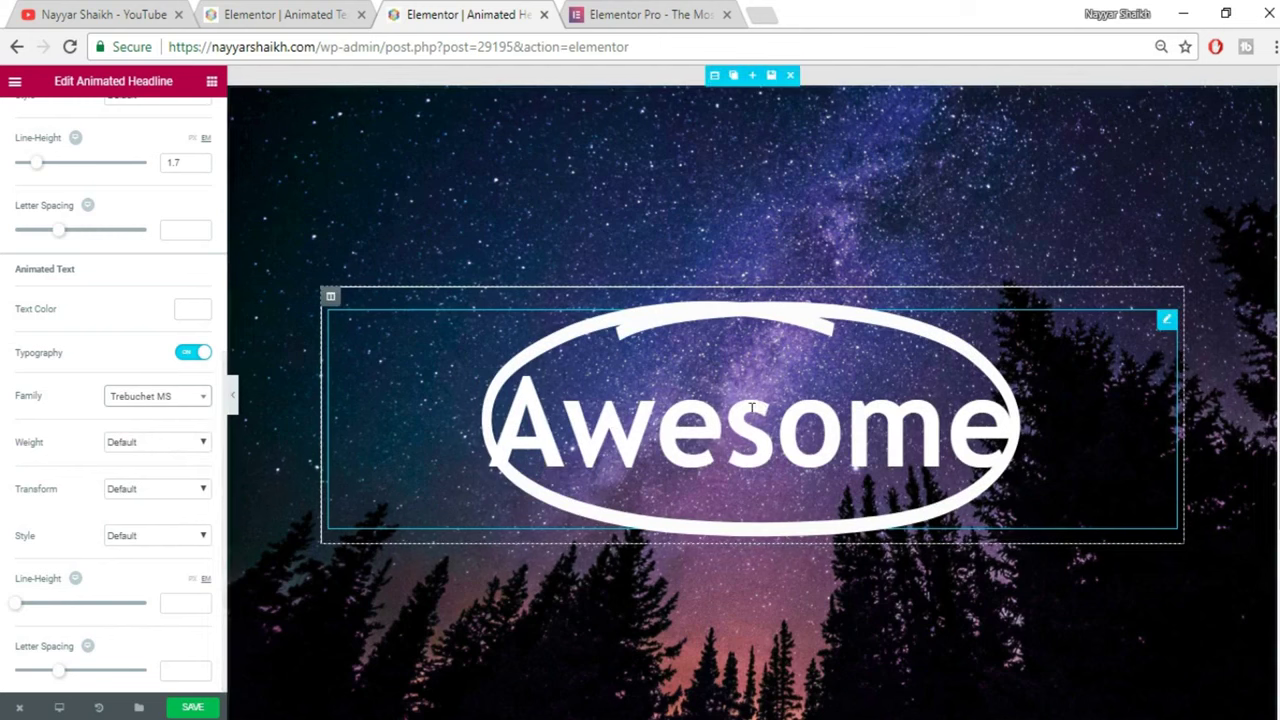
{"action": "left_click", "coordinate": [192, 707]}
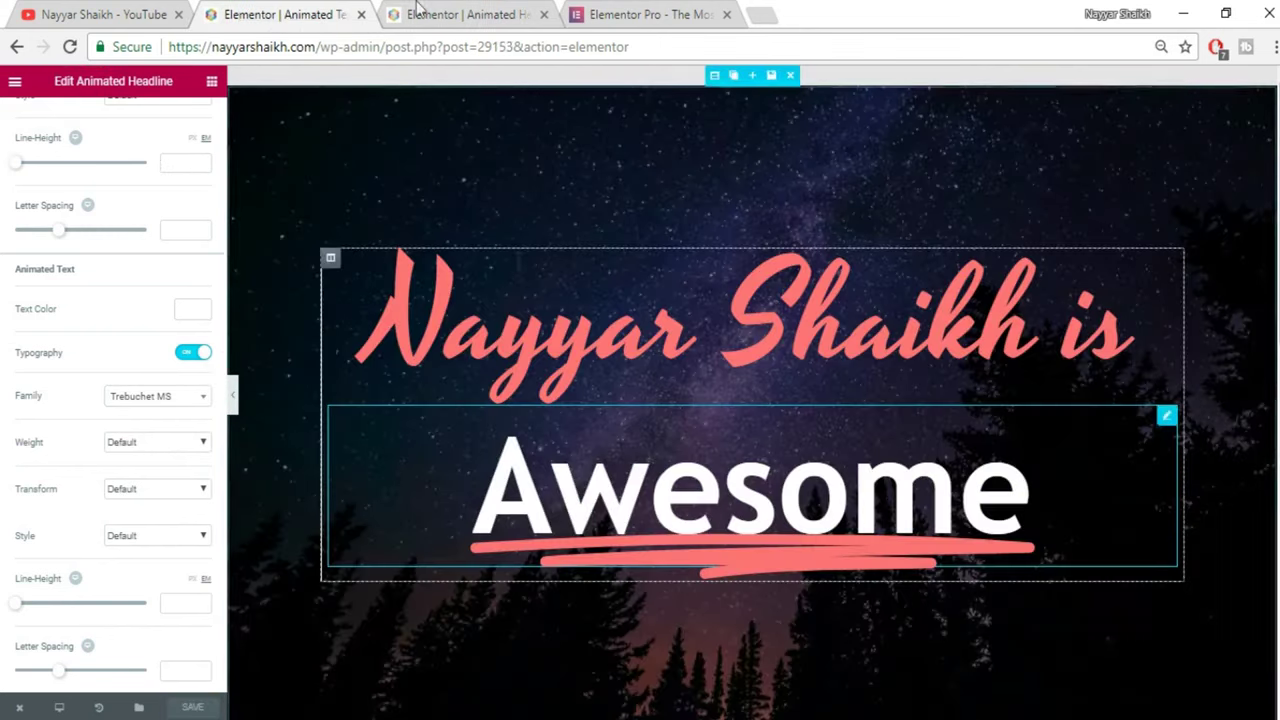
{"action": "key", "text": "ctrl+s"}
Step: Compare with the example page and set the colour of the shape around "Awesome" to red #FF4747
{"action": "left_click", "coordinate": [285, 14]}
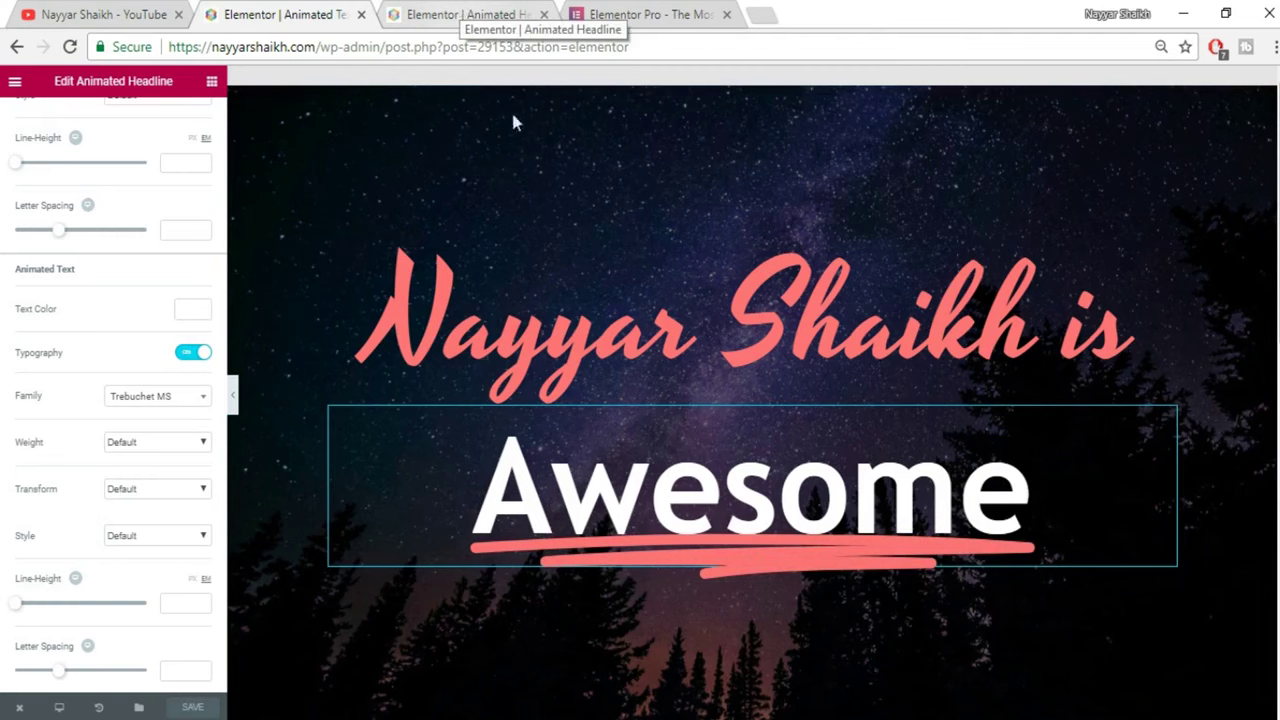
{"action": "left_click", "coordinate": [465, 14]}
{"action": "scroll", "coordinate": [190, 310], "scroll_direction": "up", "scroll_amount": 10}
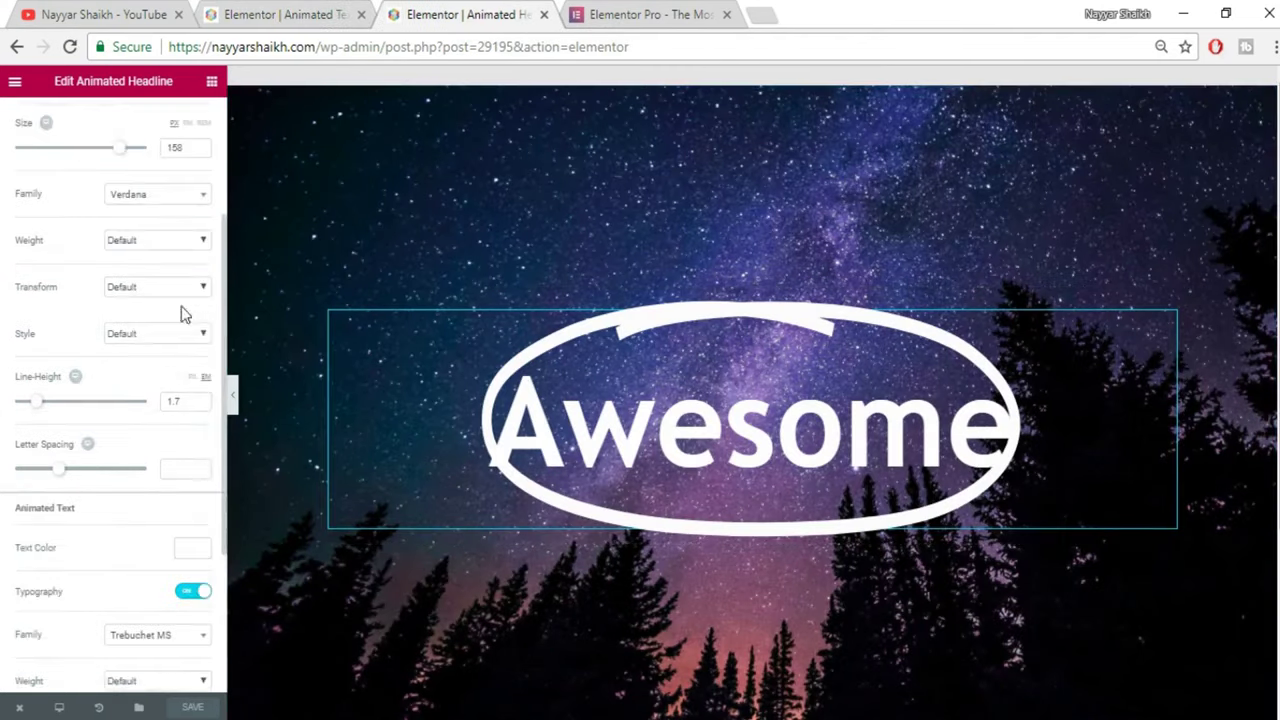
{"action": "left_click", "coordinate": [40, 205]}
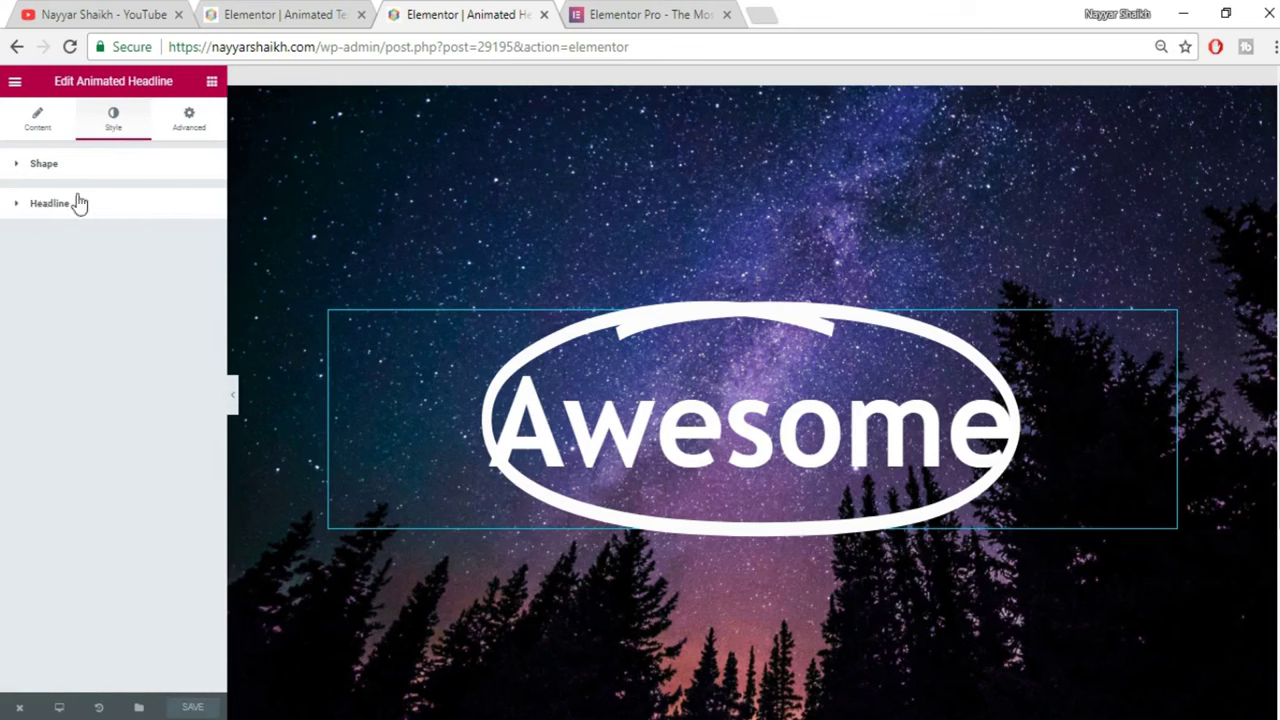
{"action": "left_click", "coordinate": [44, 166]}
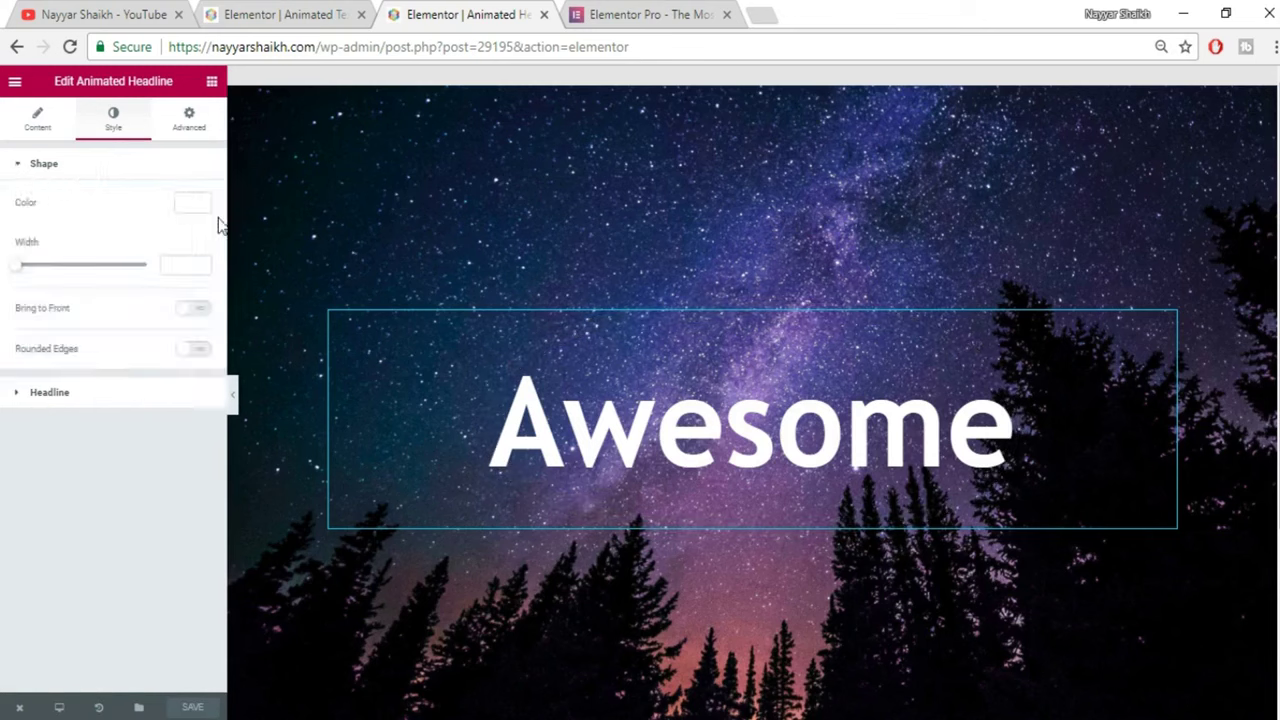
{"action": "left_click", "coordinate": [181, 206]}
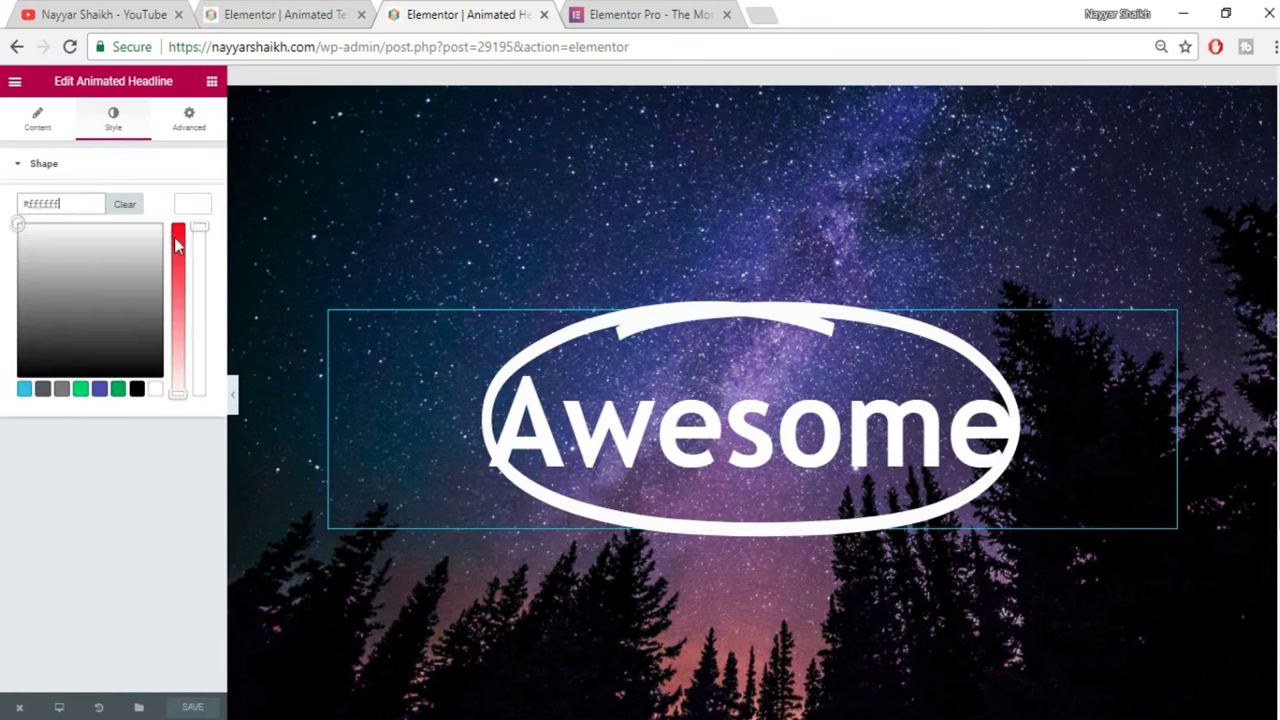
{"action": "left_click", "coordinate": [177, 246]}
{"action": "left_click_drag", "start_coordinate": [71, 329], "coordinate": [177, 274]}
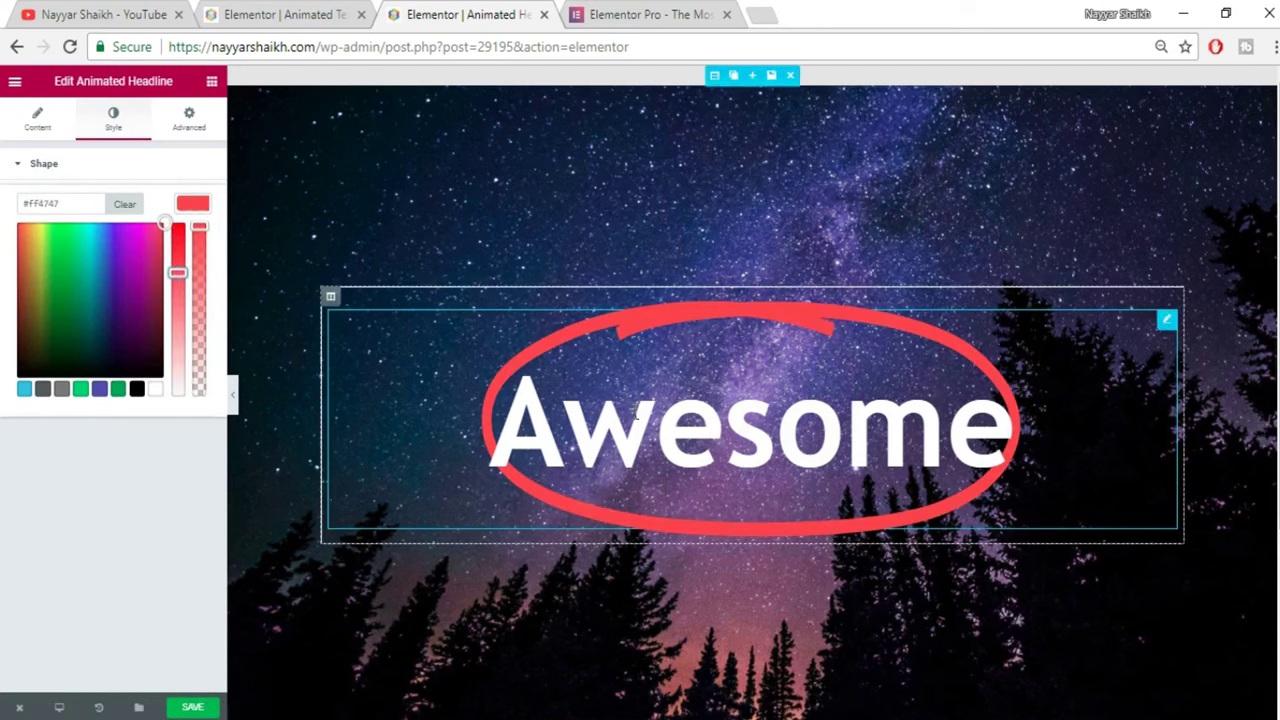
Step: Change the highlight shape to Curly and compare the headline with the example page
{"action": "left_click", "coordinate": [37, 119]}
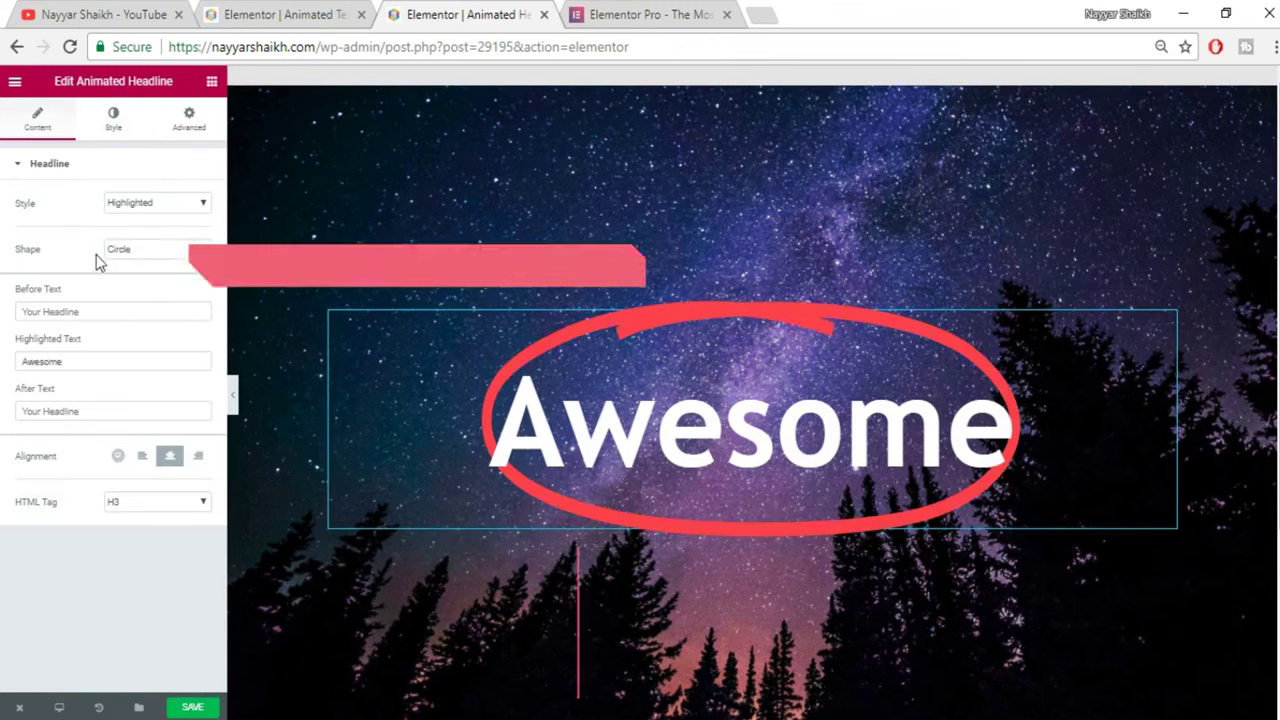
{"action": "left_click", "coordinate": [168, 251]}
{"action": "left_click", "coordinate": [159, 281]}
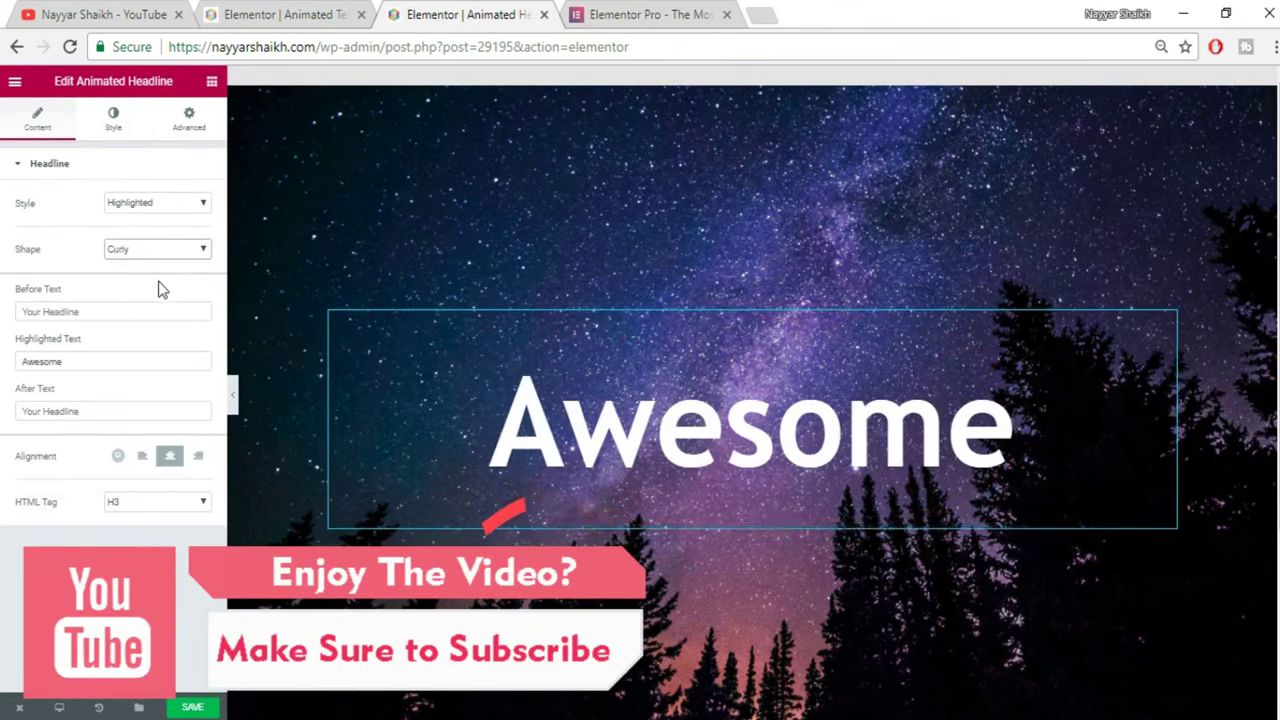
{"action": "left_click", "coordinate": [272, 10]}
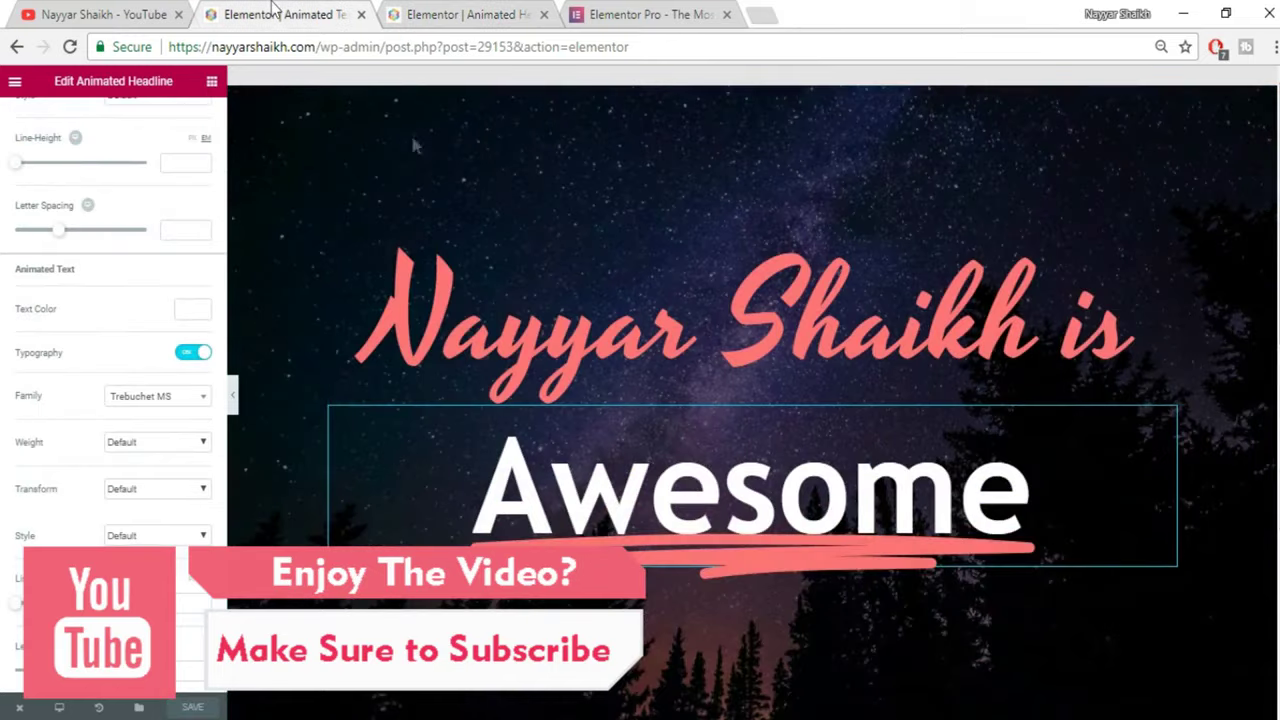
{"action": "left_click", "coordinate": [472, 14]}
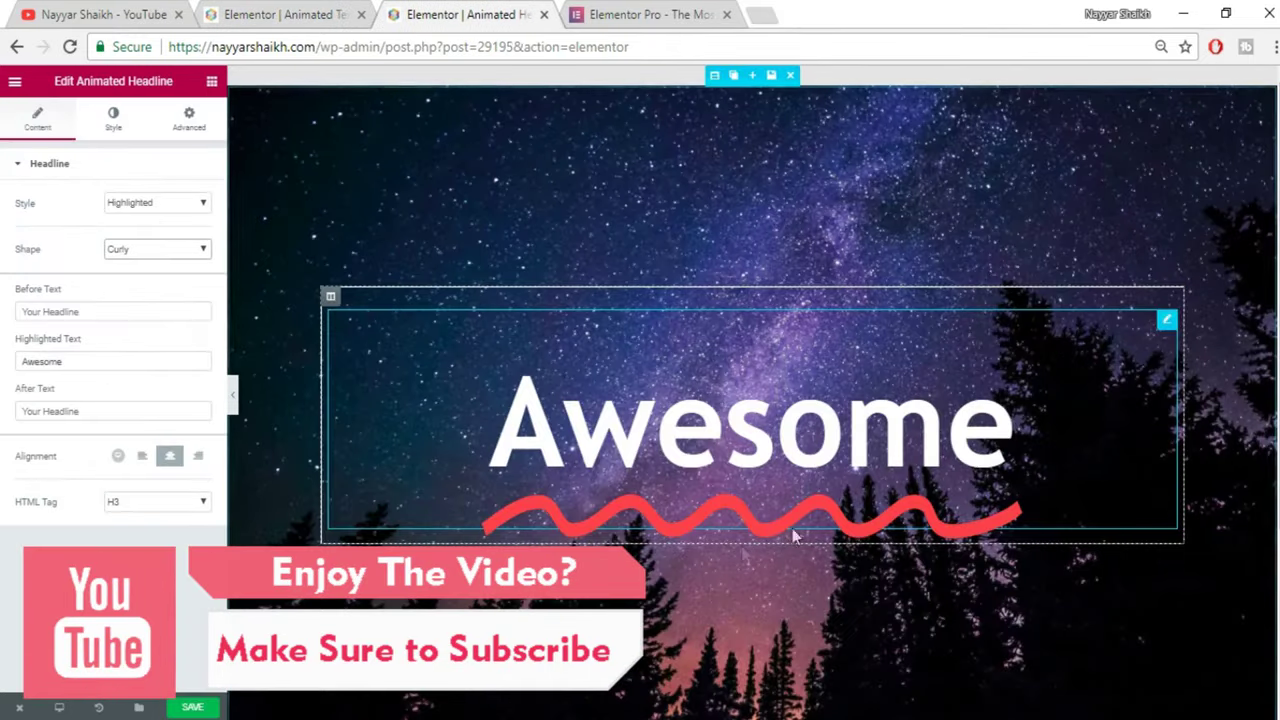
{"action": "left_click", "coordinate": [298, 10]}
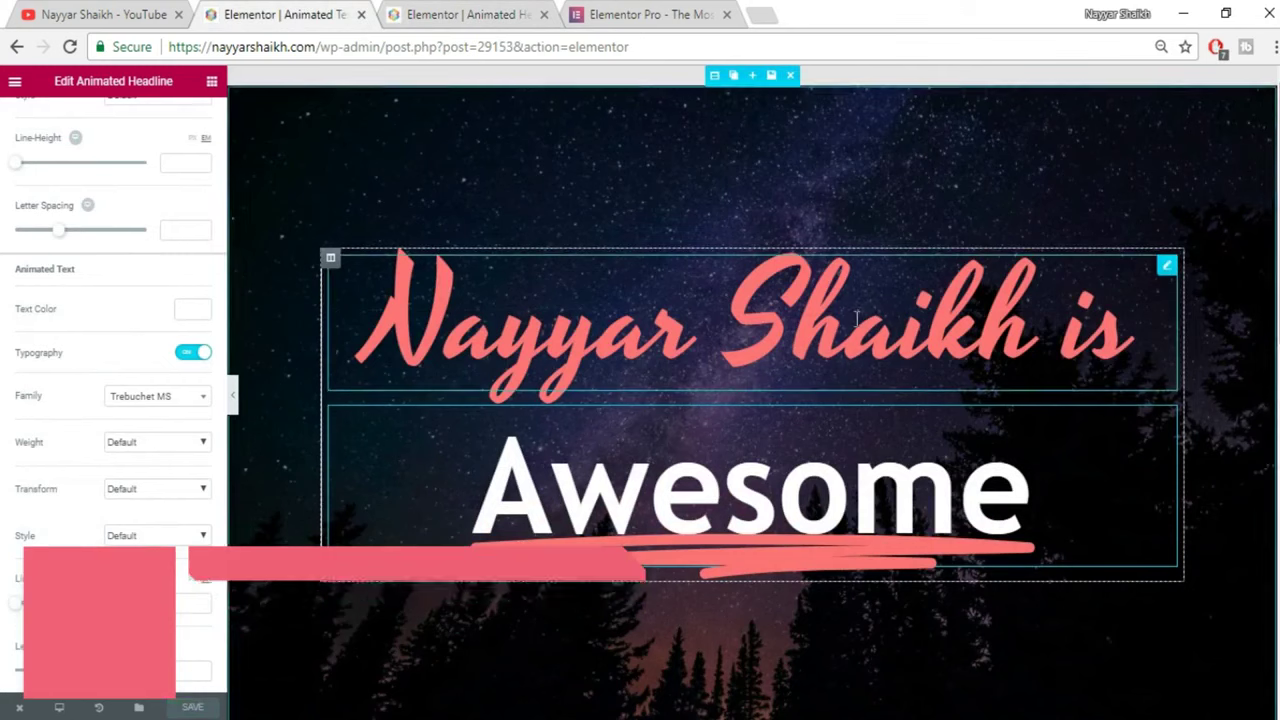
{"action": "left_click", "coordinate": [413, 18]}
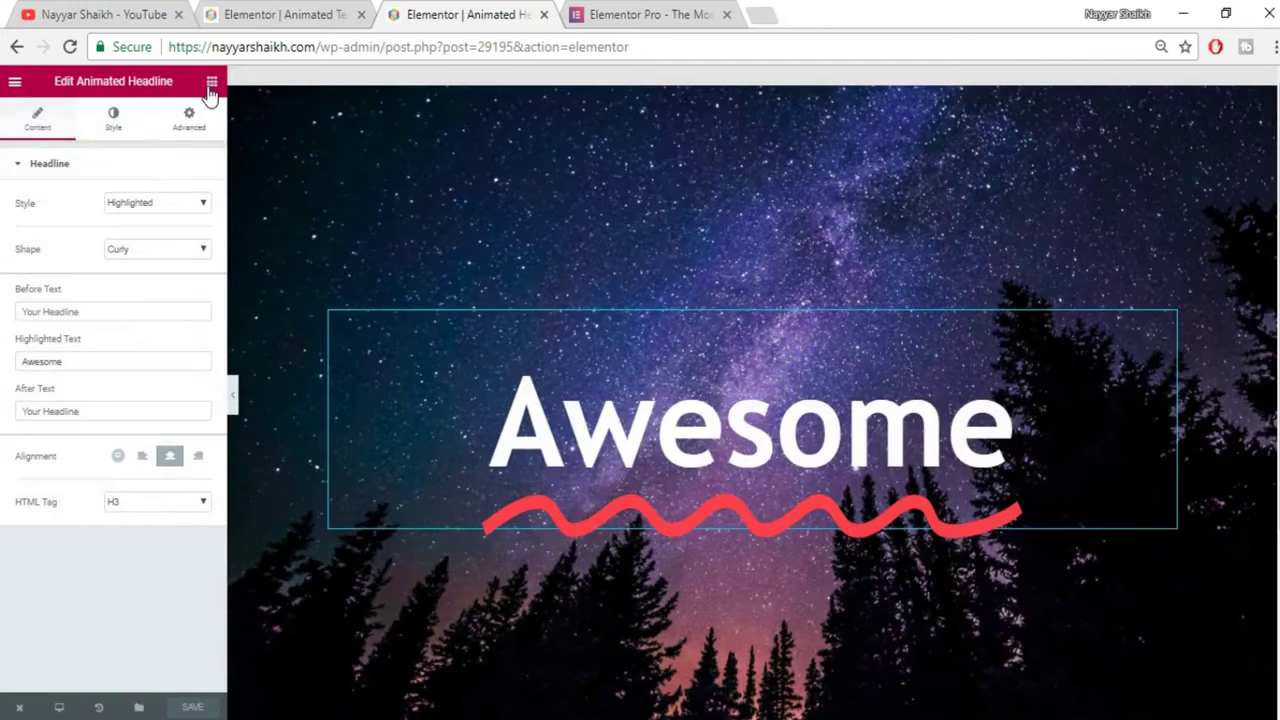
Step: Add a Heading element above the animated headline and set its title to the person's full name followed by "is"
{"action": "left_click", "coordinate": [210, 82]}
{"action": "left_click_drag", "start_coordinate": [177, 219], "coordinate": [760, 330]}
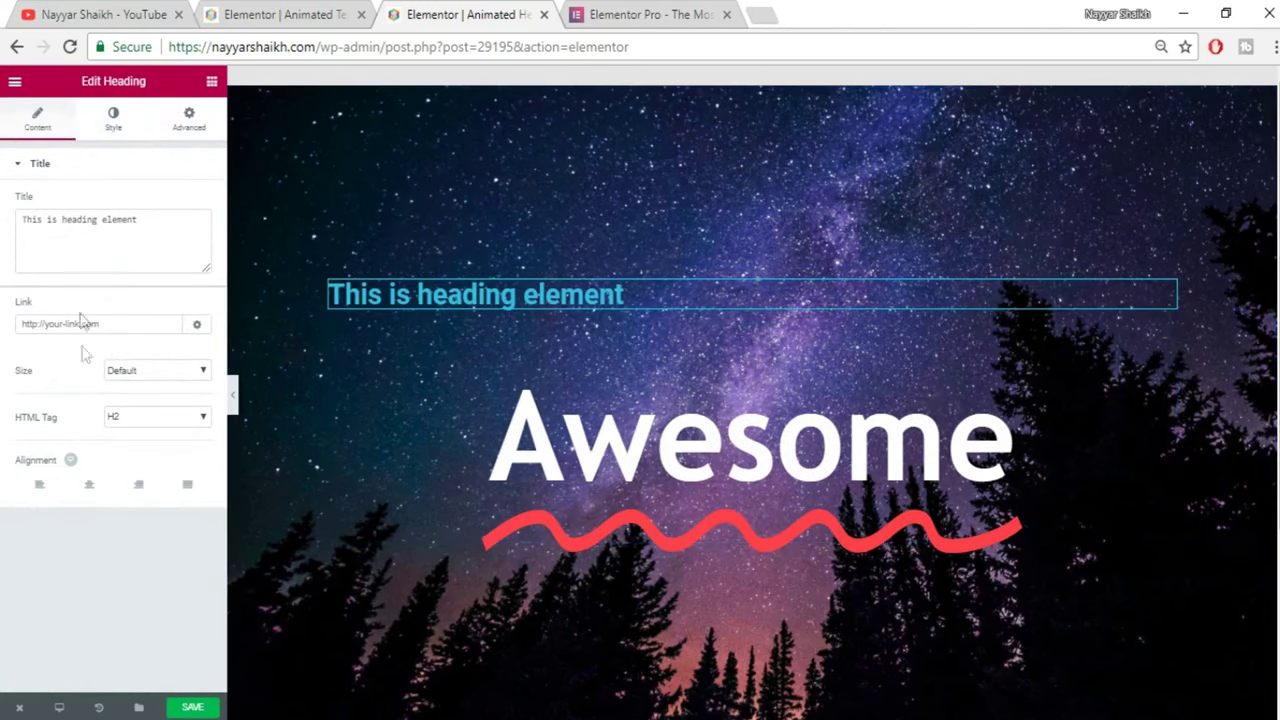
{"action": "triple_click", "coordinate": [135, 230]}
{"action": "type", "text": "Nayyar Shaikh is"}
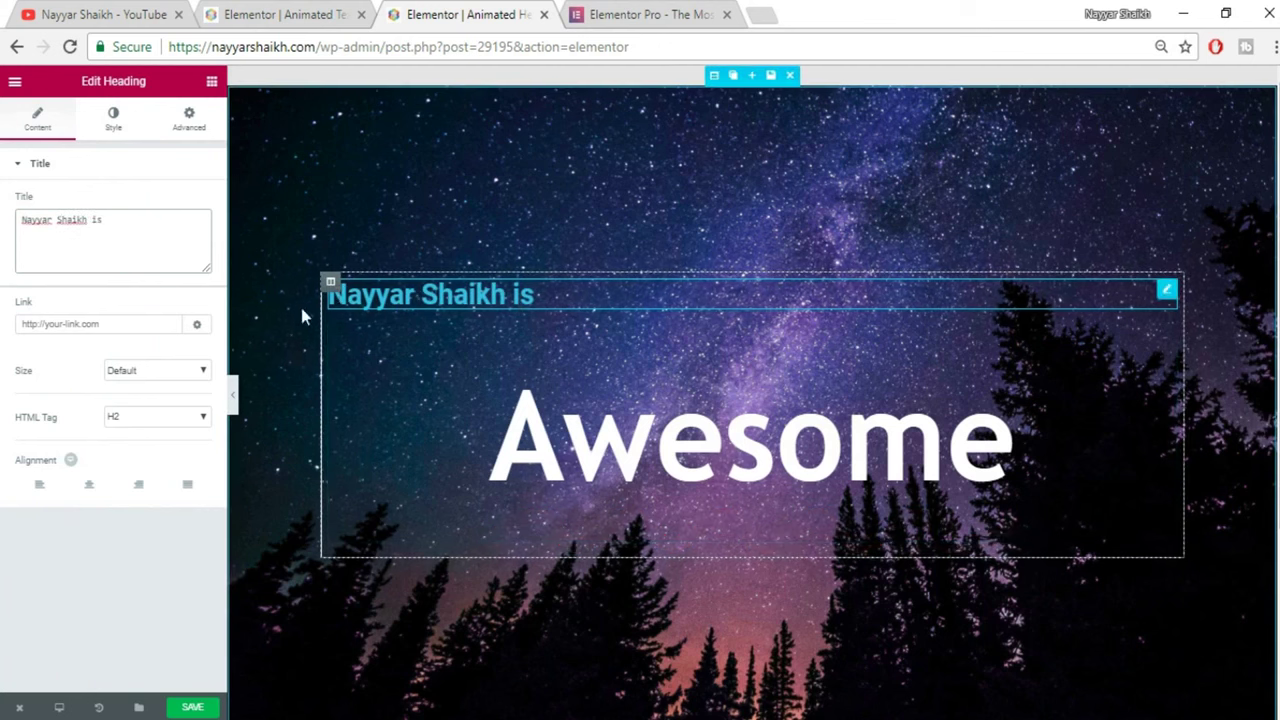
Step: Centre the new heading above "Awesome" and set its text colour to white #FFFFFF
{"action": "left_click", "coordinate": [88, 486]}
{"action": "left_click", "coordinate": [114, 122]}
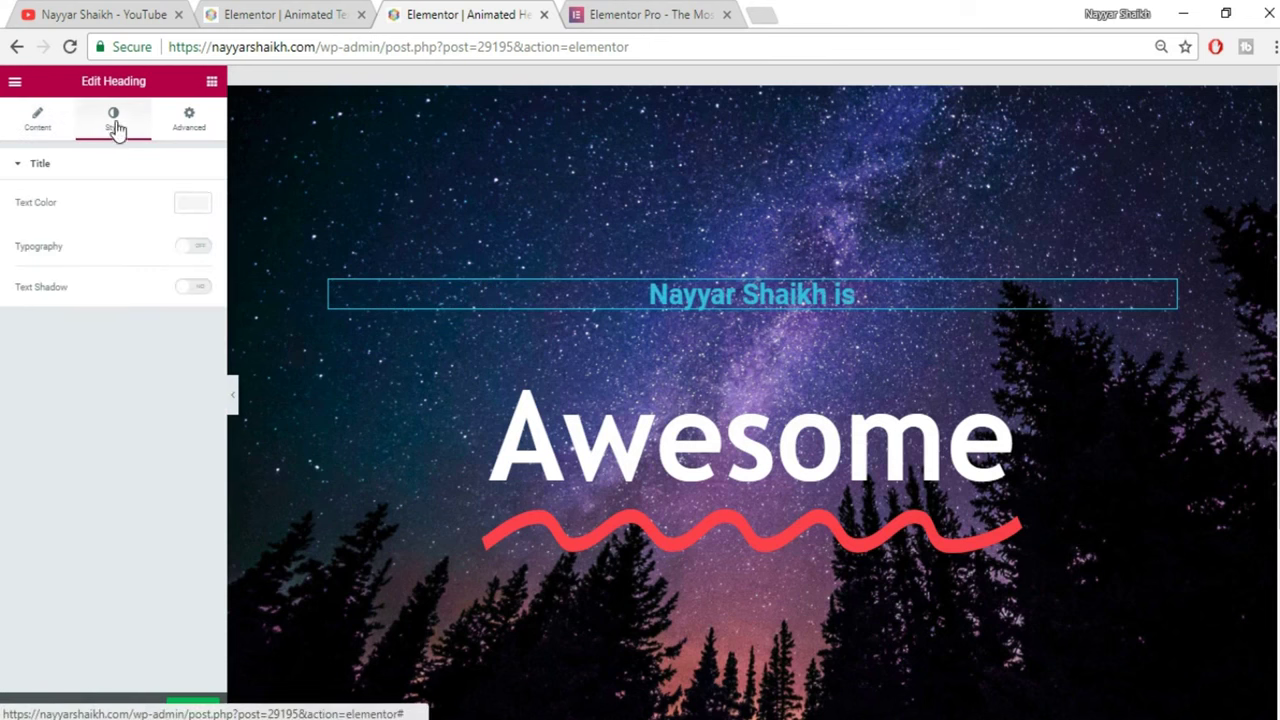
{"action": "left_click", "coordinate": [190, 207]}
{"action": "left_click", "coordinate": [154, 392]}
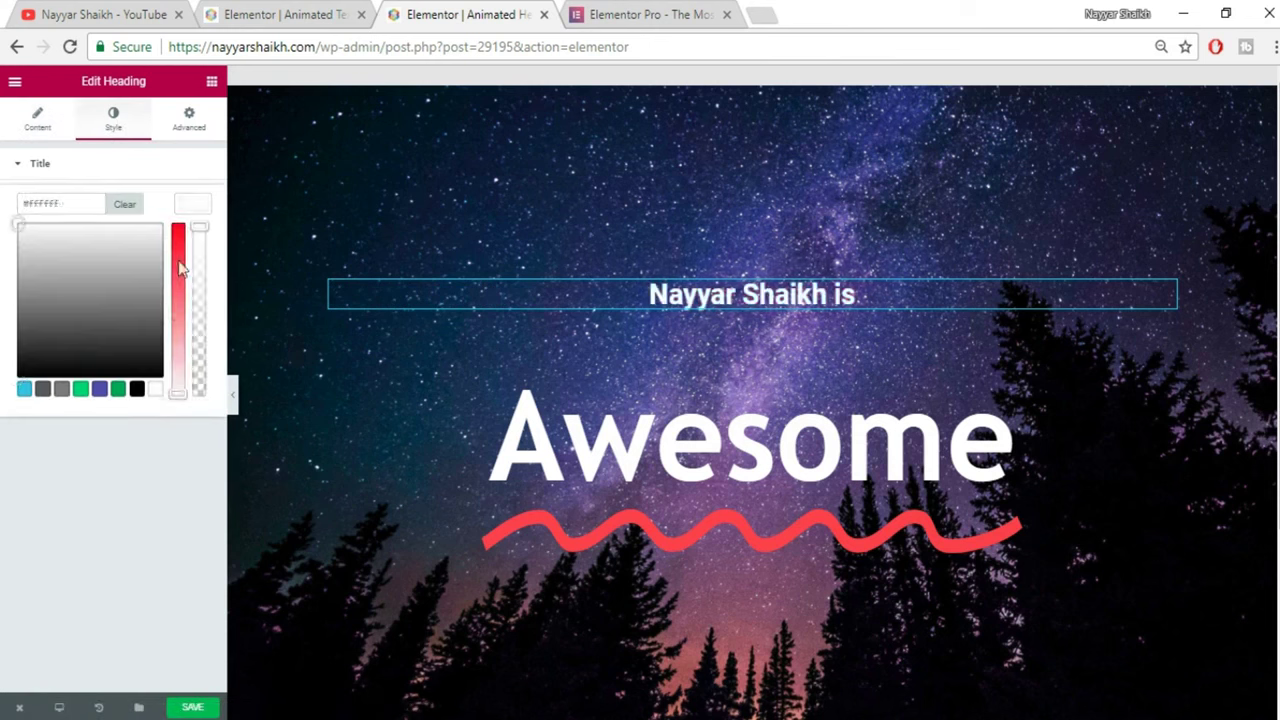
{"action": "left_click", "coordinate": [194, 208]}
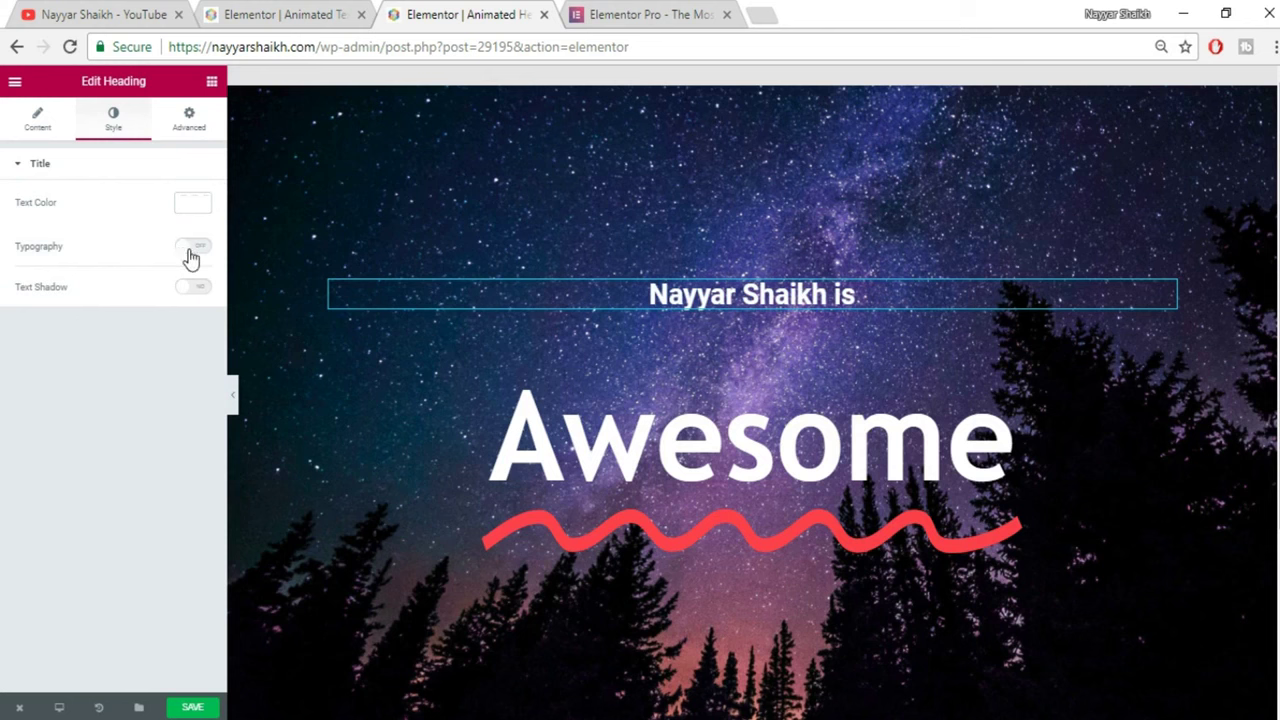
Step: Enable custom typography for the heading at size 130 and check the example heading's typography settings
{"action": "left_click", "coordinate": [191, 248]}
{"action": "left_click_drag", "start_coordinate": [22, 318], "coordinate": [108, 333]}
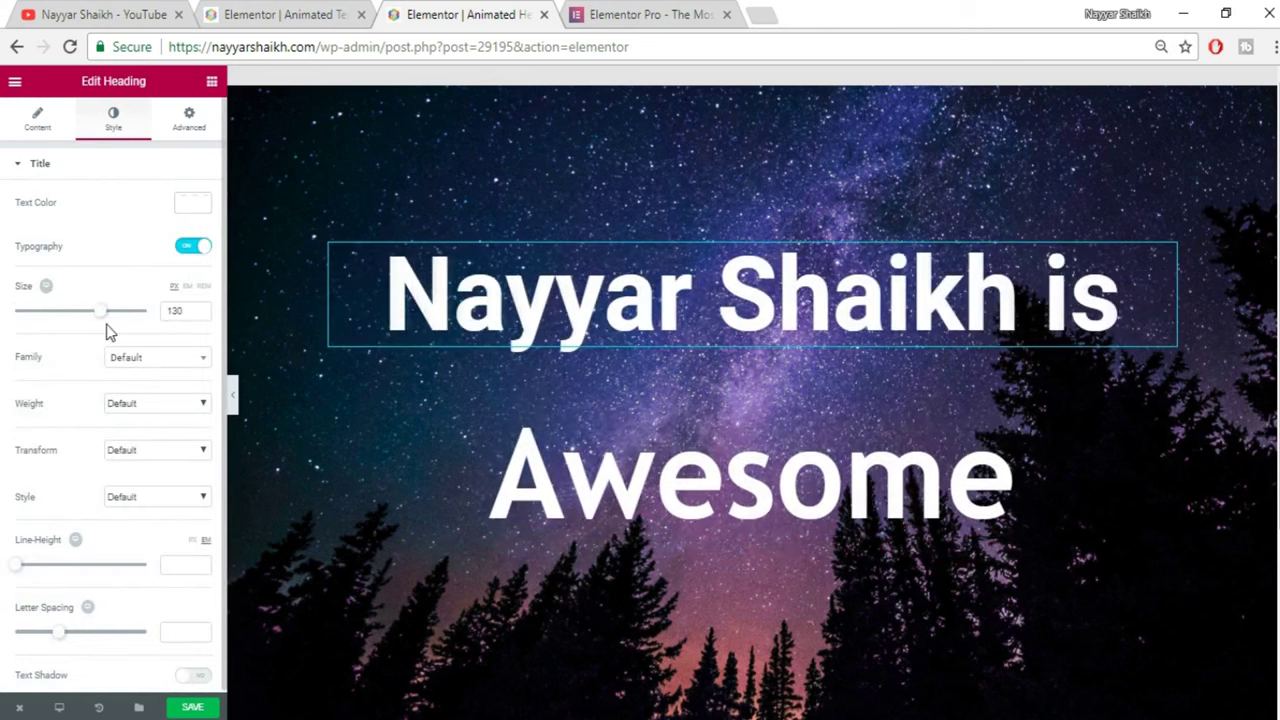
{"action": "left_click", "coordinate": [290, 14]}
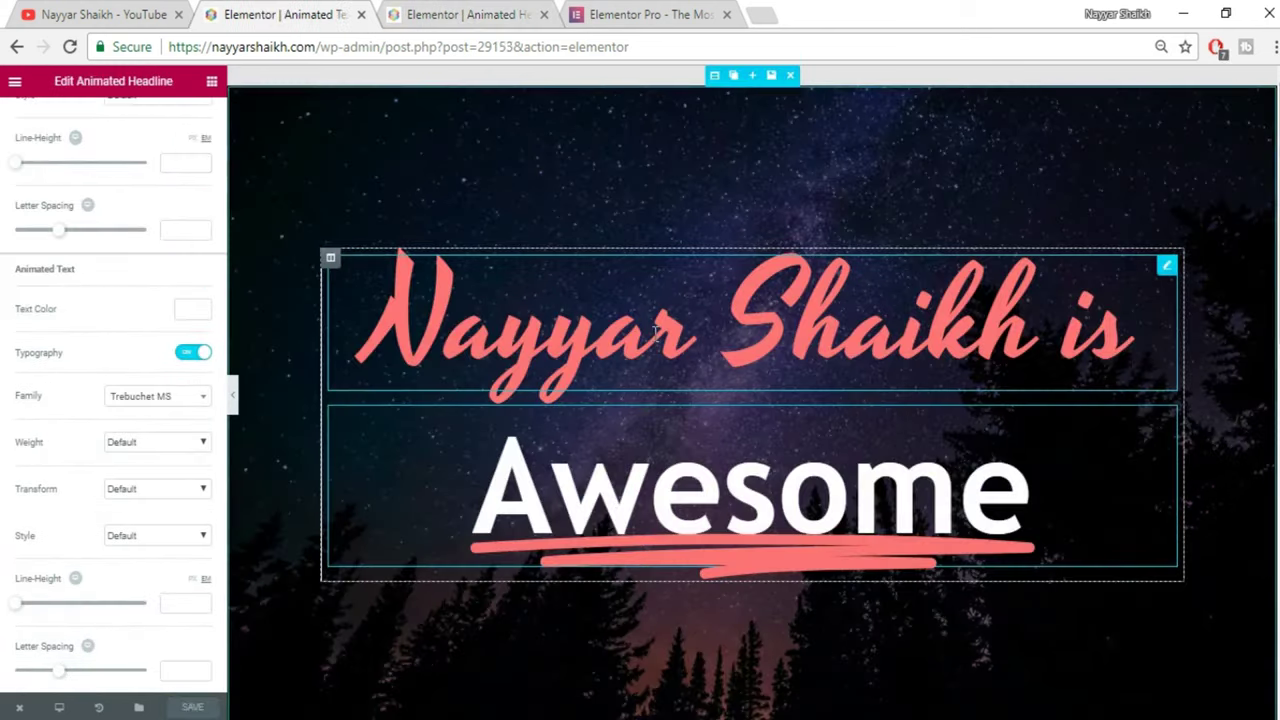
{"action": "left_click", "coordinate": [116, 122]}
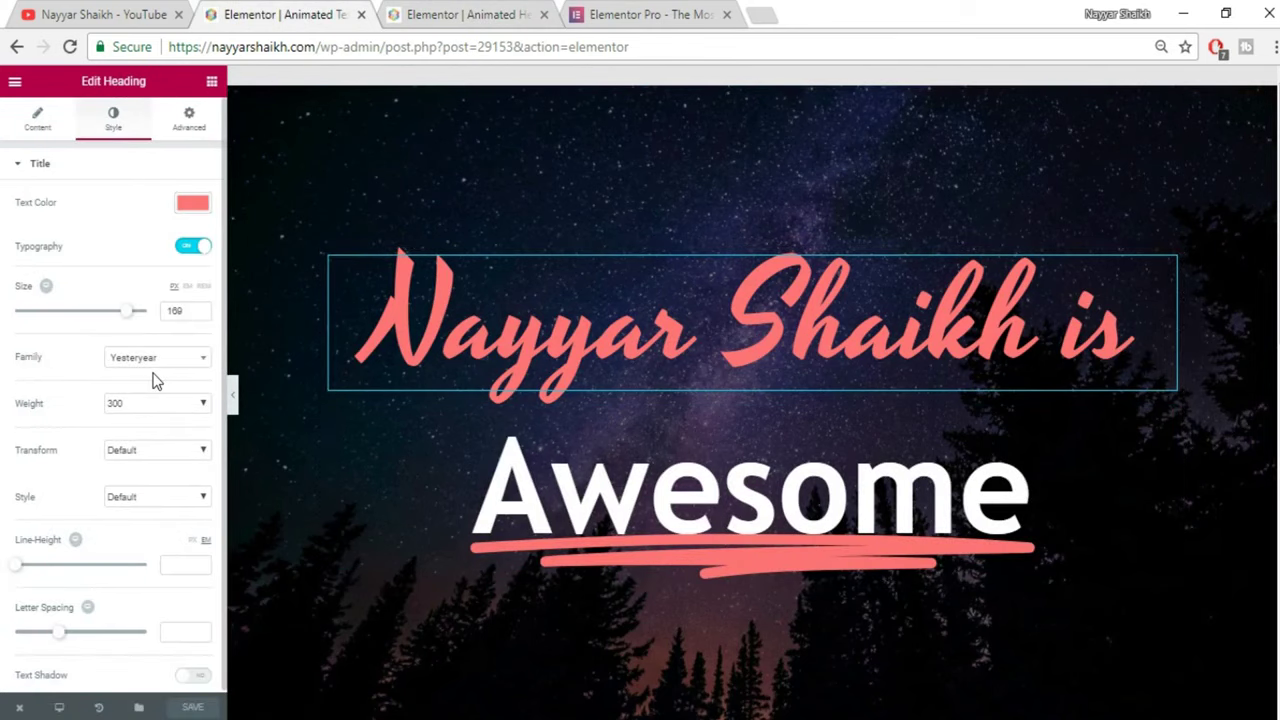
{"action": "left_click", "coordinate": [460, 14]}
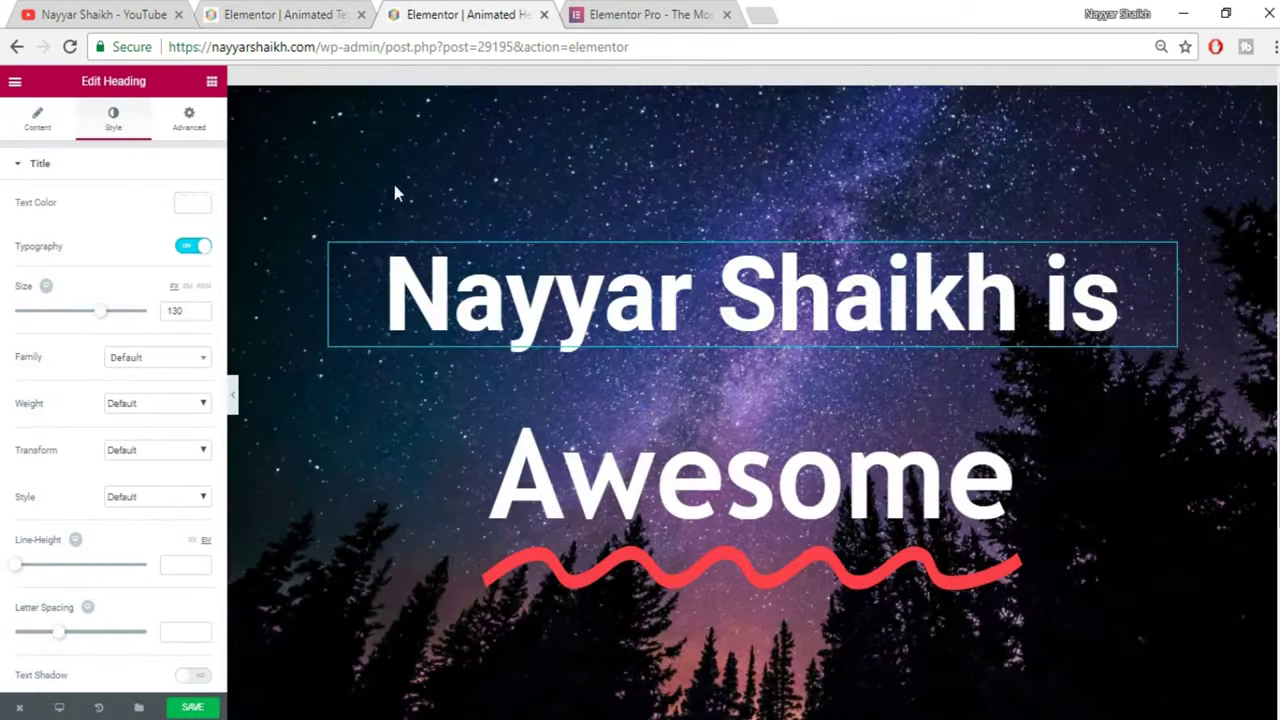
Step: Set the heading's typography to the Yesteryear family, weight 100 and size 170
{"action": "left_click", "coordinate": [143, 360]}
{"action": "type", "text": "yes"}
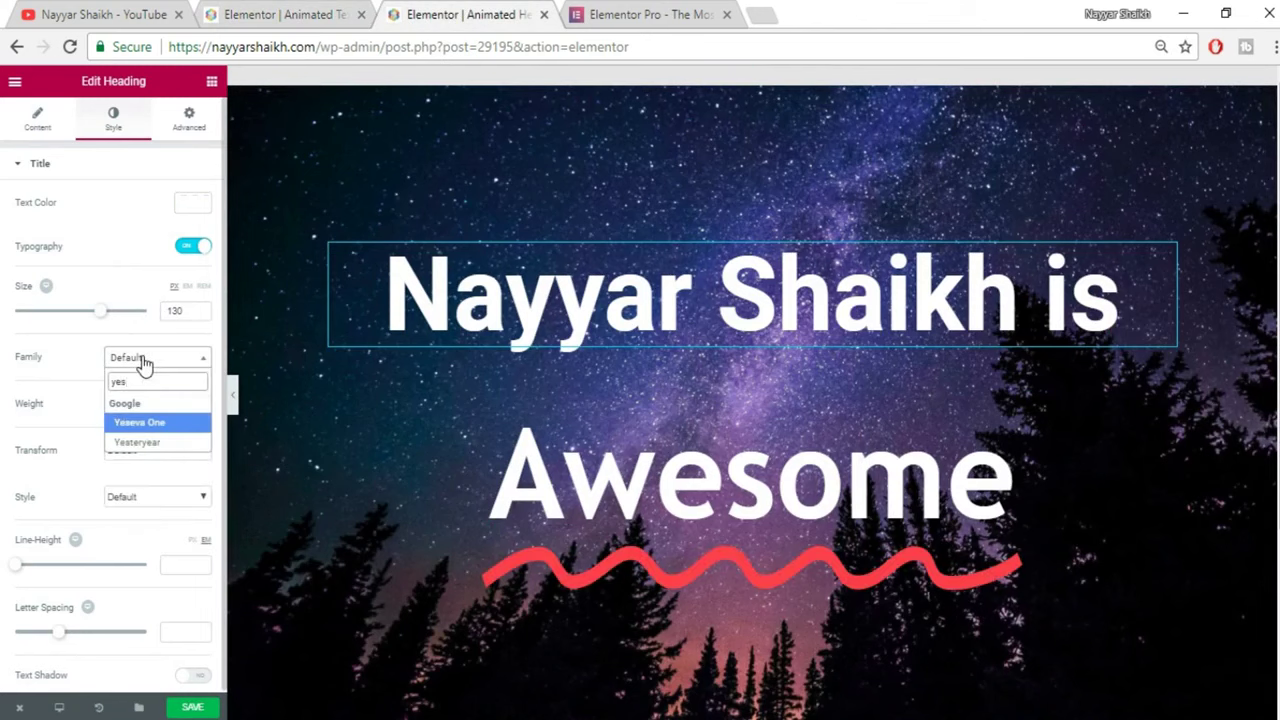
{"action": "left_click", "coordinate": [157, 442]}
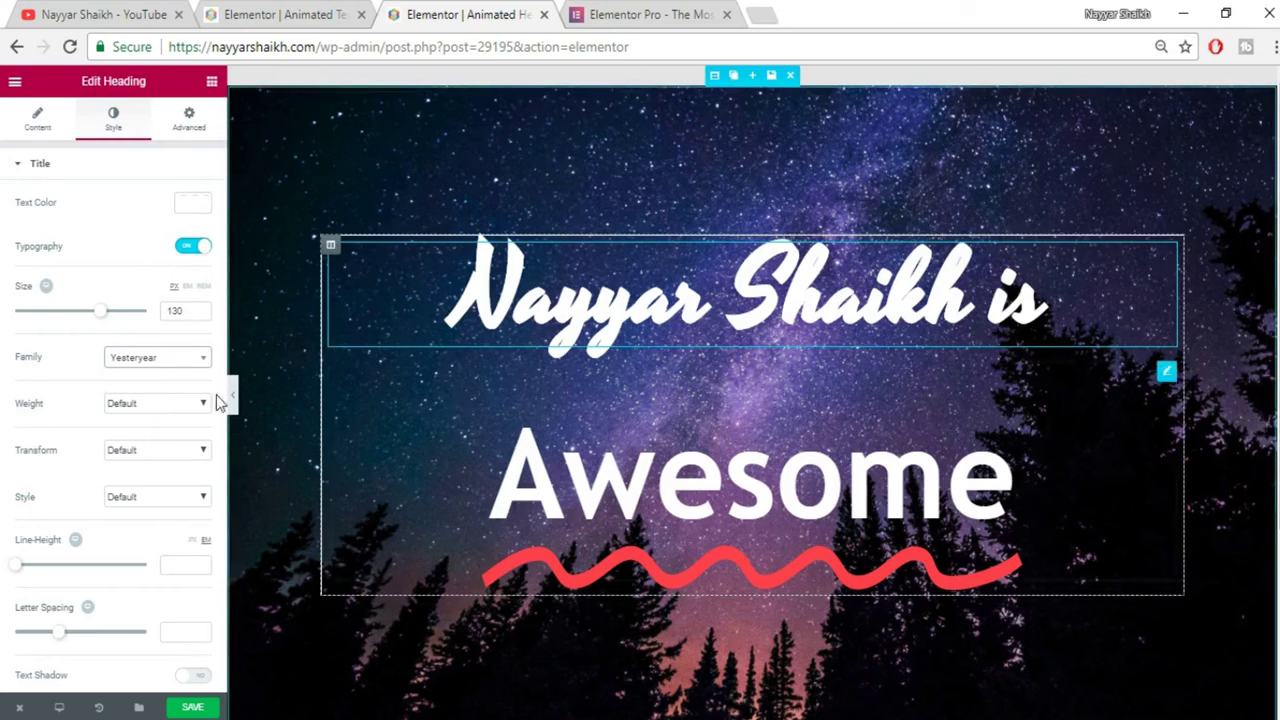
{"action": "left_click", "coordinate": [140, 406]}
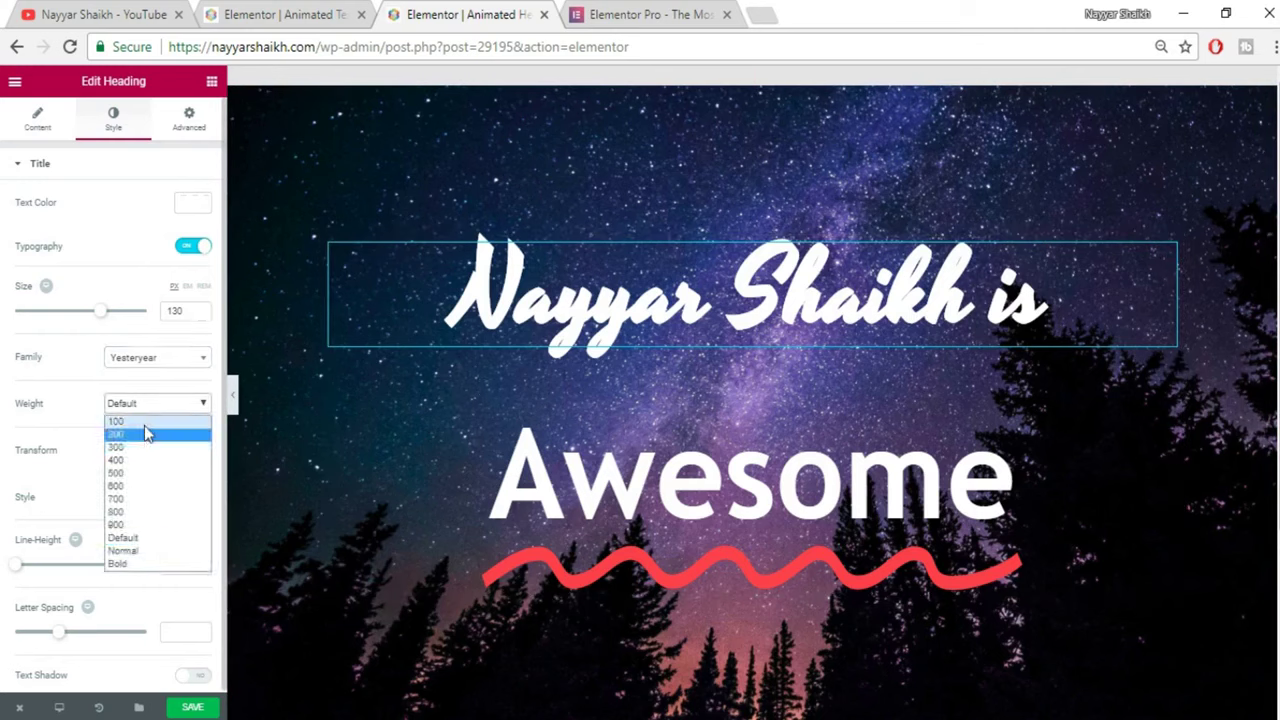
{"action": "left_click", "coordinate": [146, 421]}
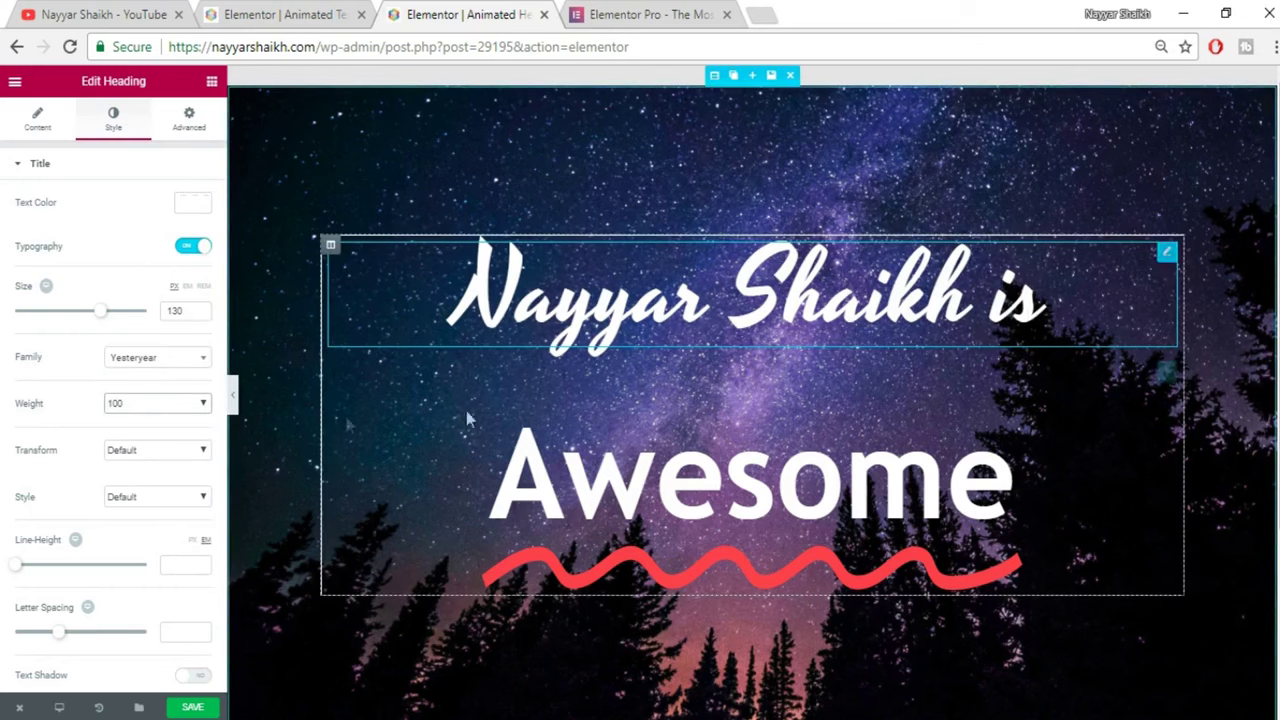
{"action": "left_click_drag", "start_coordinate": [97, 313], "coordinate": [123, 320]}
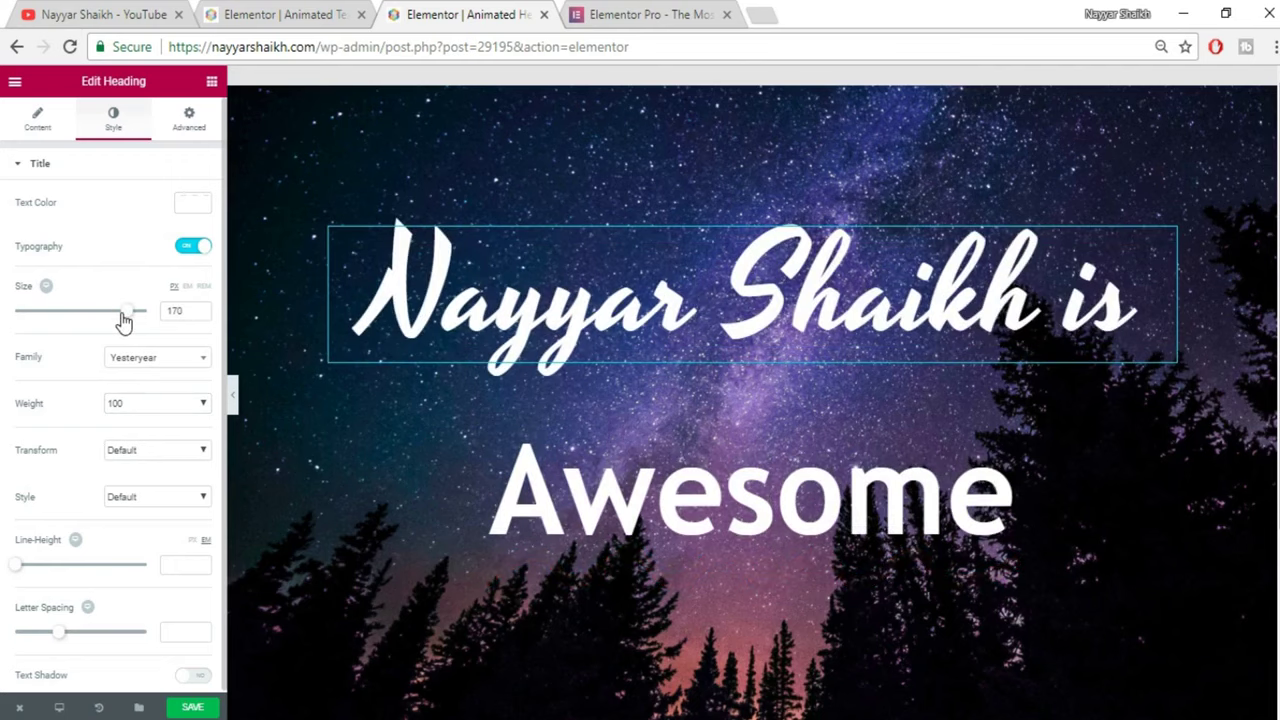
Step: Change the heading's text colour to red #FF4F4F and save the page
{"action": "left_click", "coordinate": [195, 212]}
{"action": "mouse_move", "coordinate": [176, 300]}
{"action": "left_mouse_down"}
{"action": "mouse_move", "coordinate": [177, 233]}
{"action": "mouse_move", "coordinate": [183, 286]}
{"action": "left_mouse_up"}
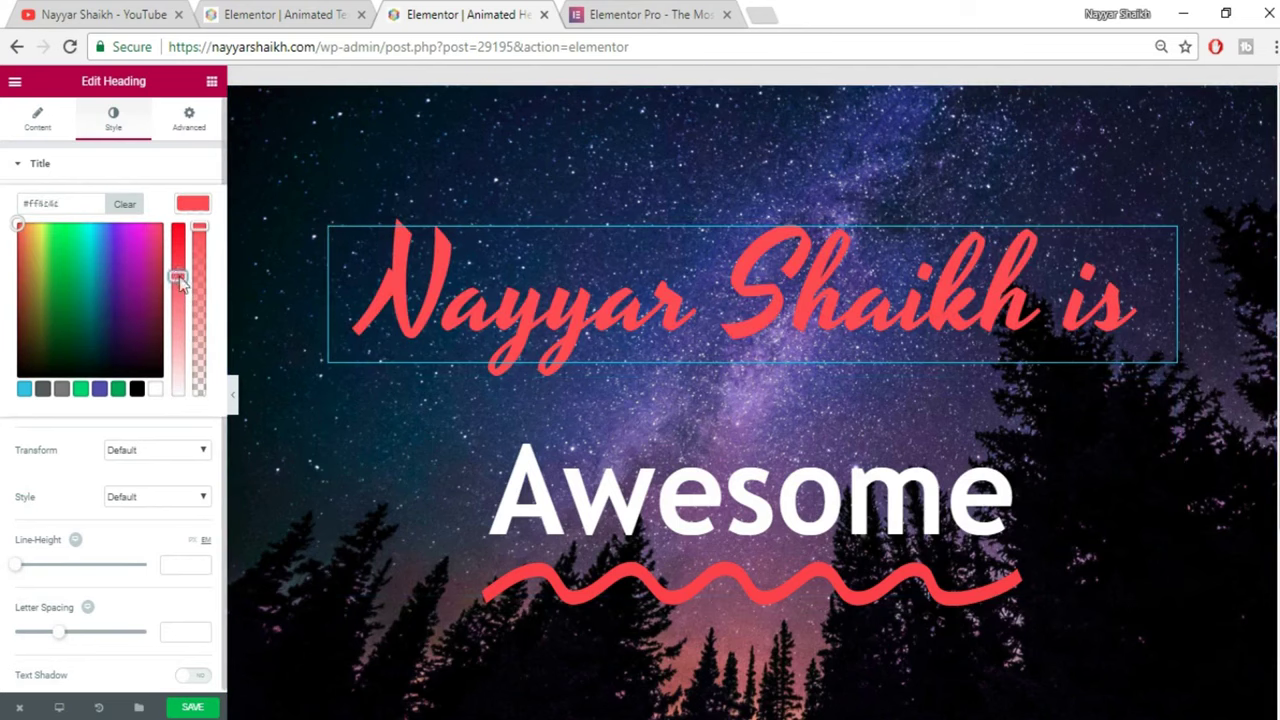
{"action": "left_click_drag", "start_coordinate": [181, 282], "coordinate": [182, 285]}
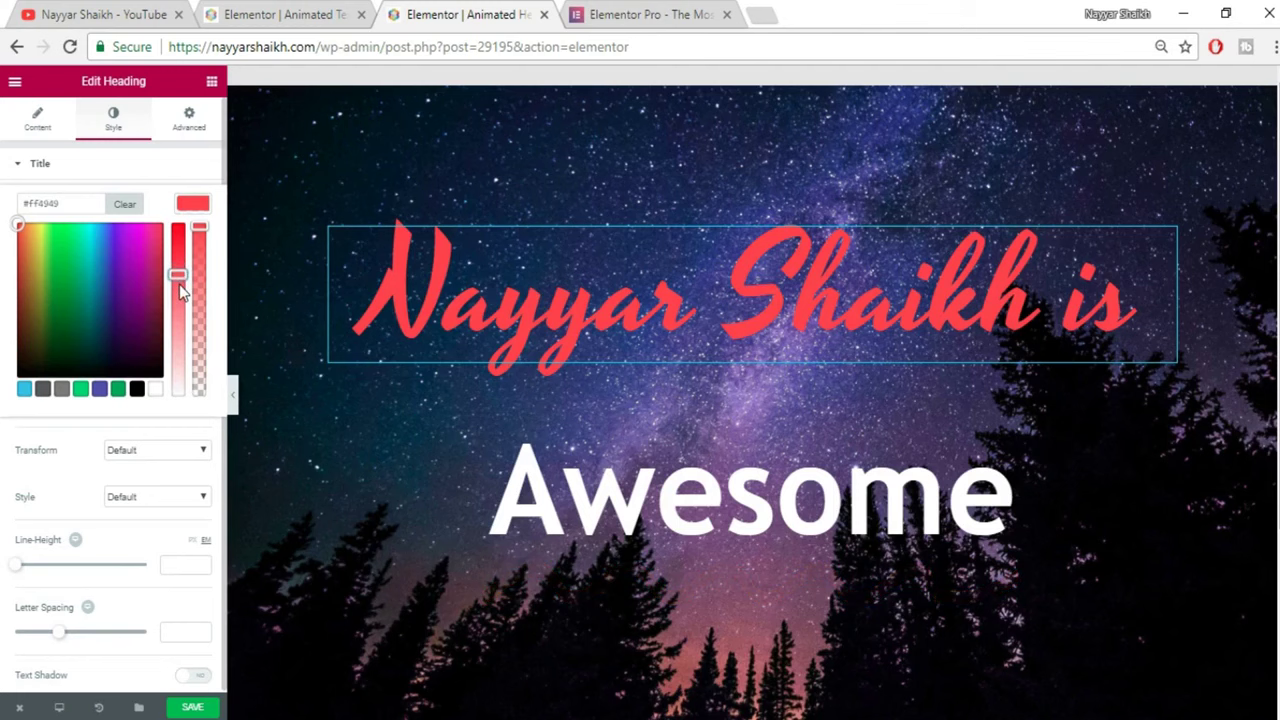
{"action": "left_click_drag", "start_coordinate": [177, 286], "coordinate": [175, 288]}
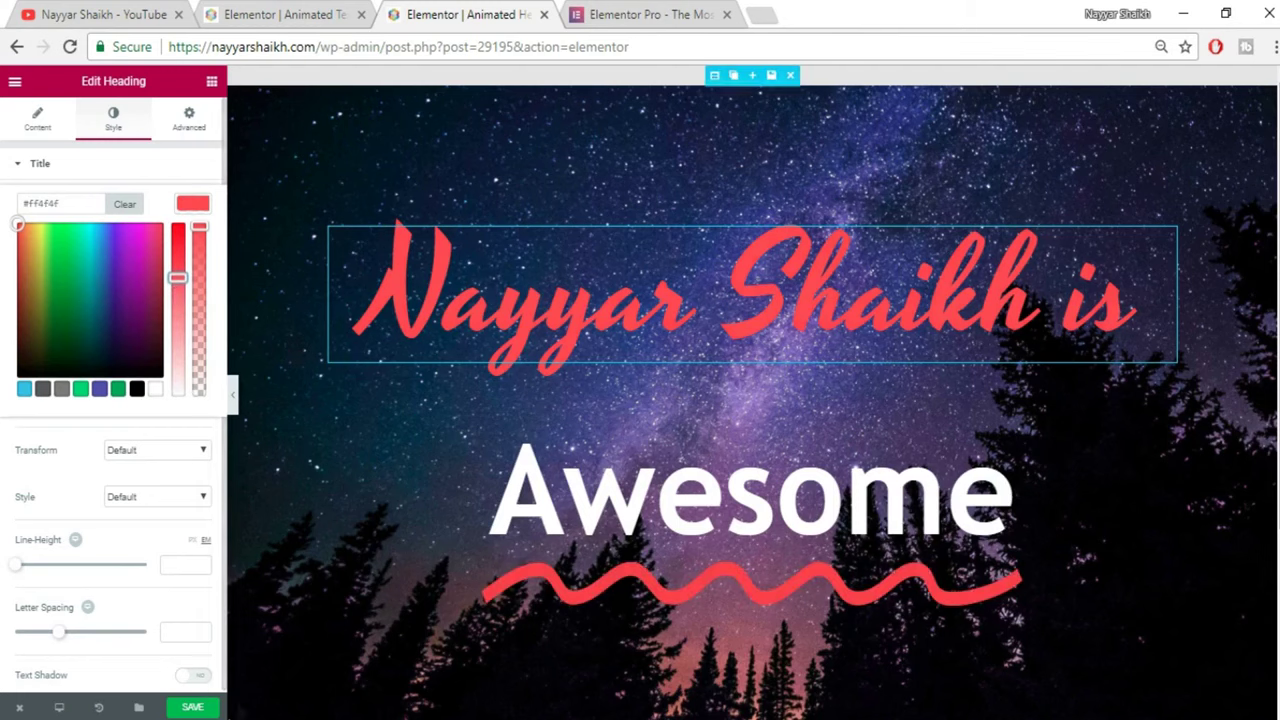
{"action": "left_click", "coordinate": [338, 603]}
{"action": "key", "text": "ctrl+s"}
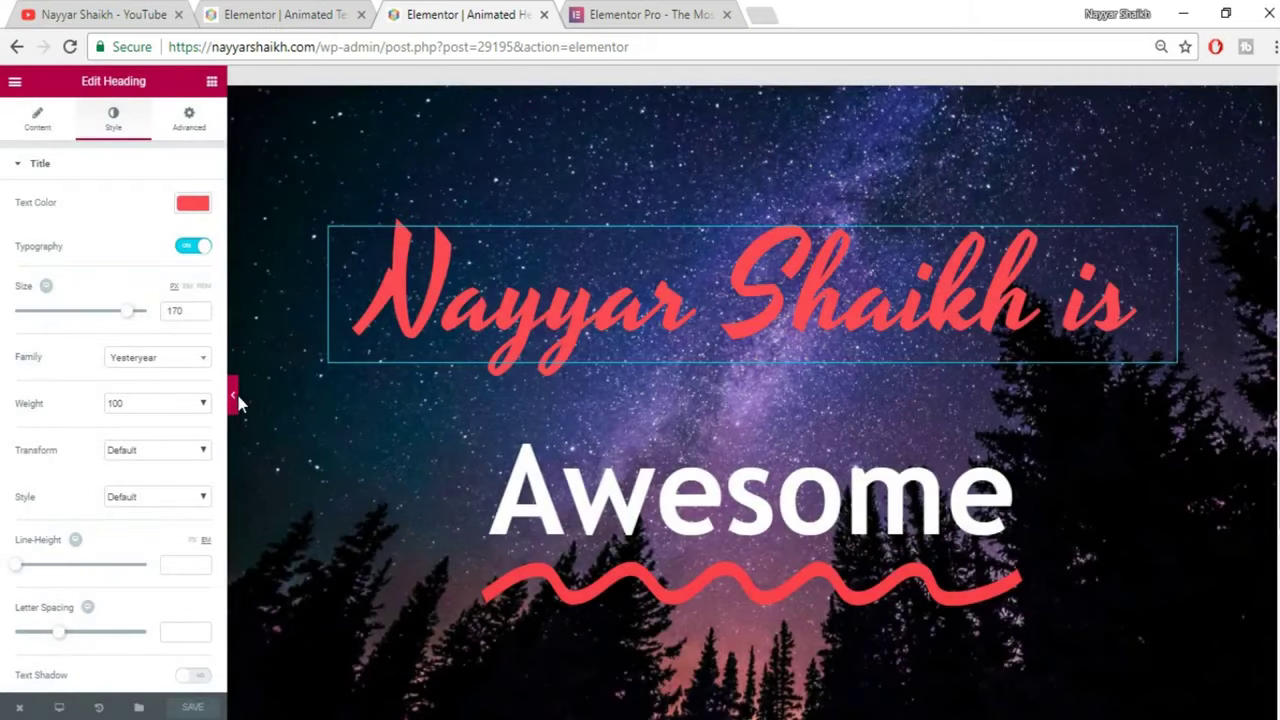
Step: Compare the page with the example page, both without the editing panel
{"action": "left_click", "coordinate": [233, 400]}
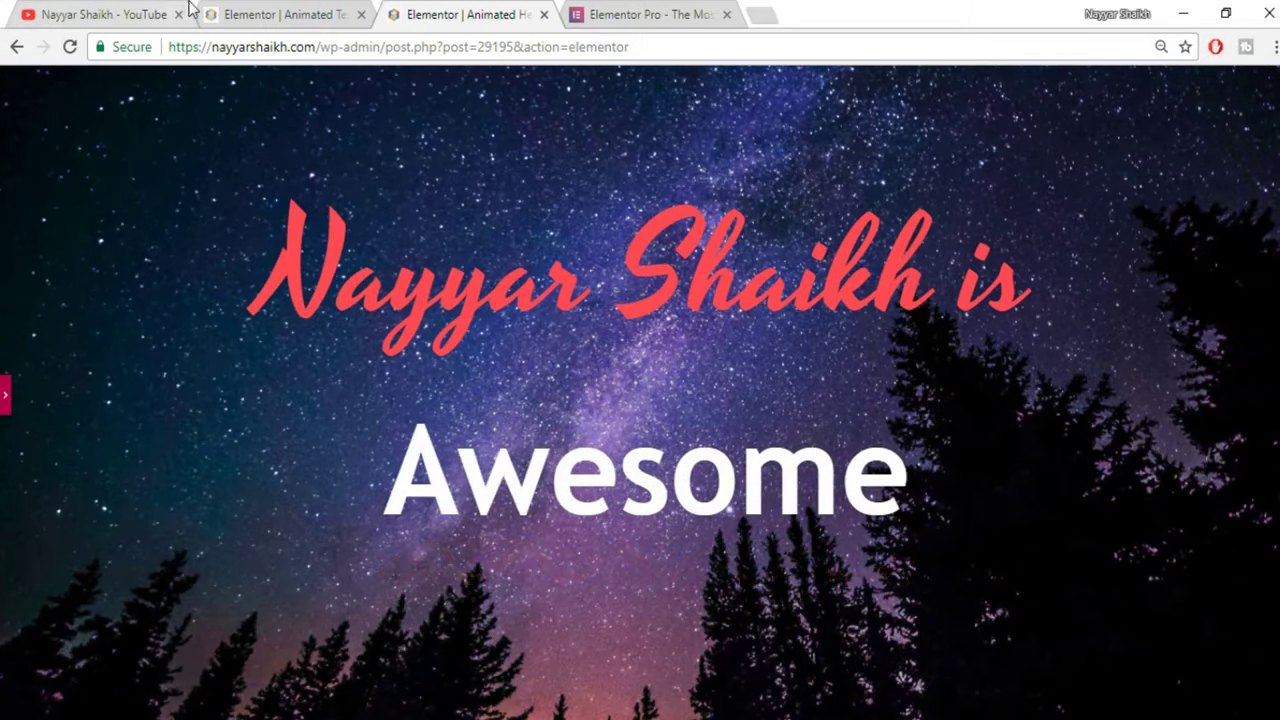
{"action": "left_click", "coordinate": [230, 12]}
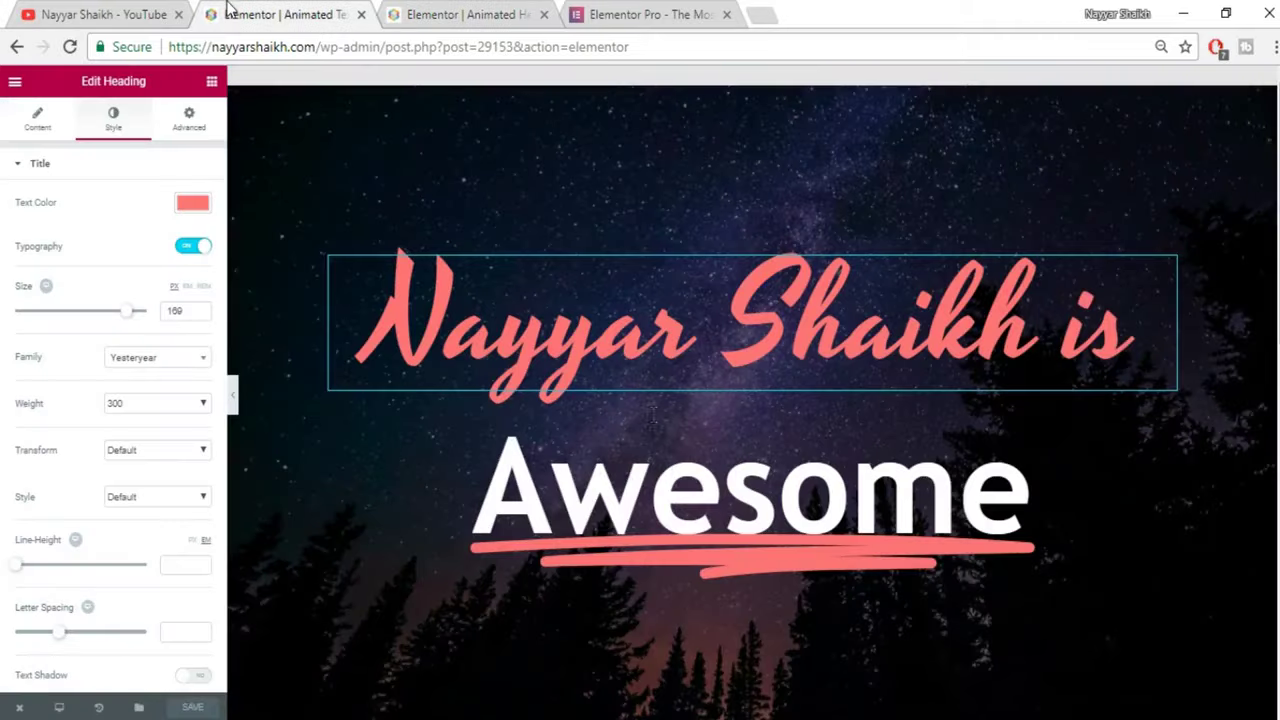
{"action": "left_click", "coordinate": [232, 397]}
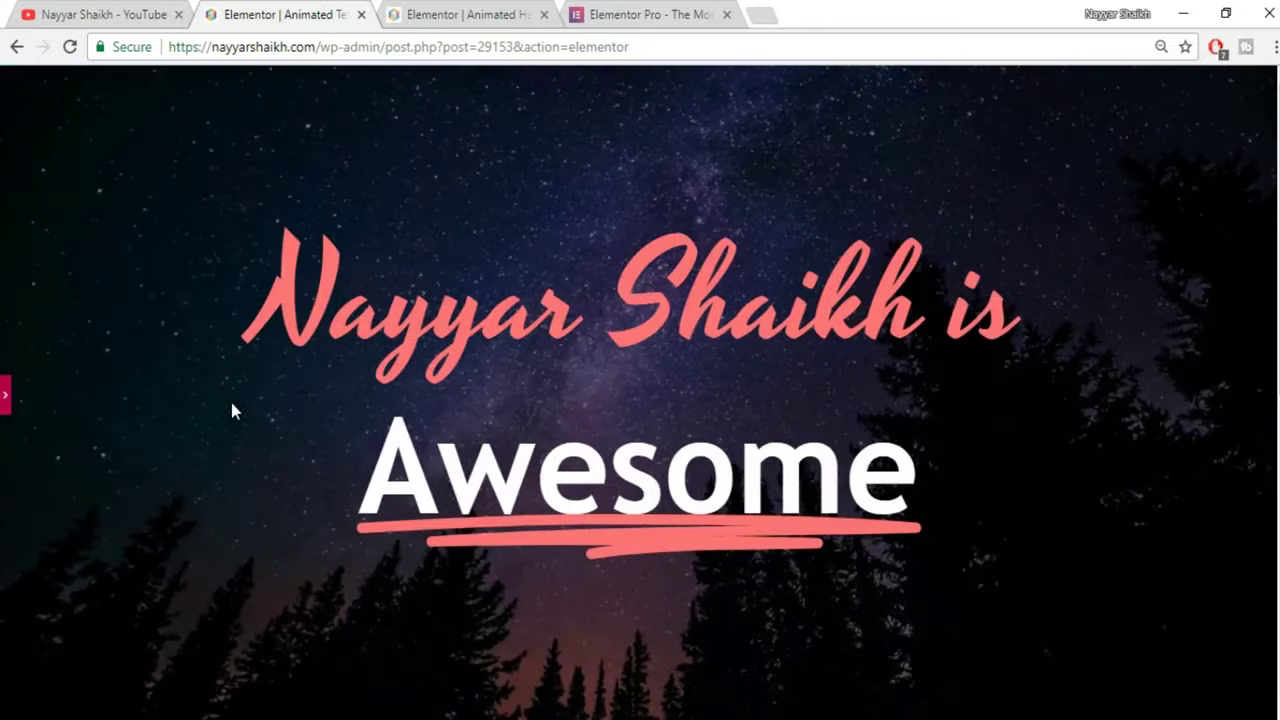
{"action": "key", "text": "ctrl+Tab"}
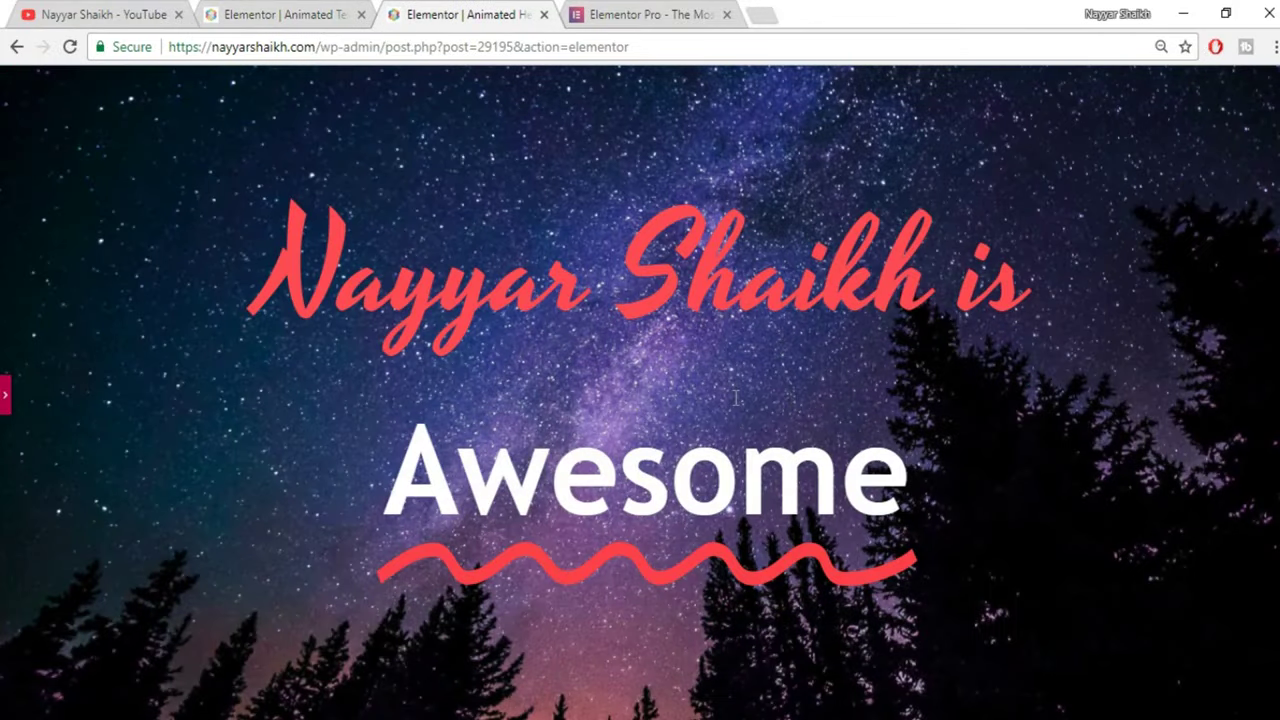
Step: Clear the line height of the "Awesome" animated headline and save the page
{"action": "left_click", "coordinate": [5, 392]}
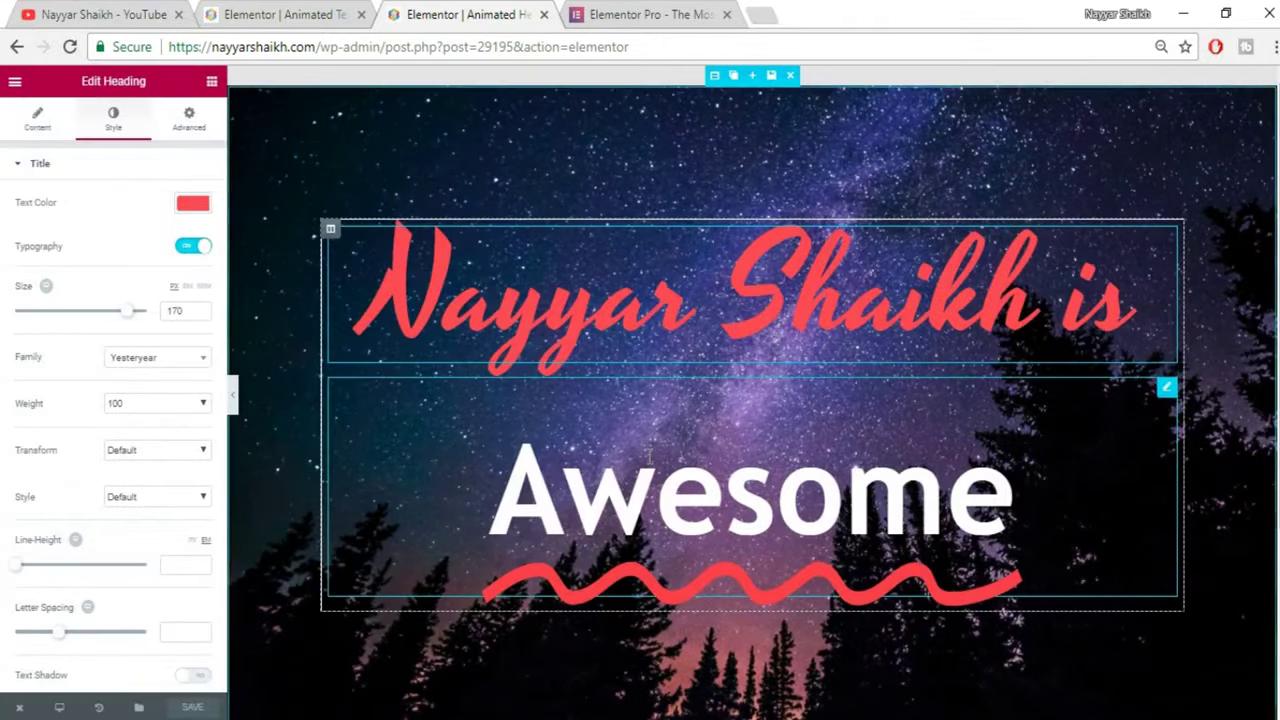
{"action": "left_click", "coordinate": [108, 113]}
{"action": "left_click", "coordinate": [67, 391]}
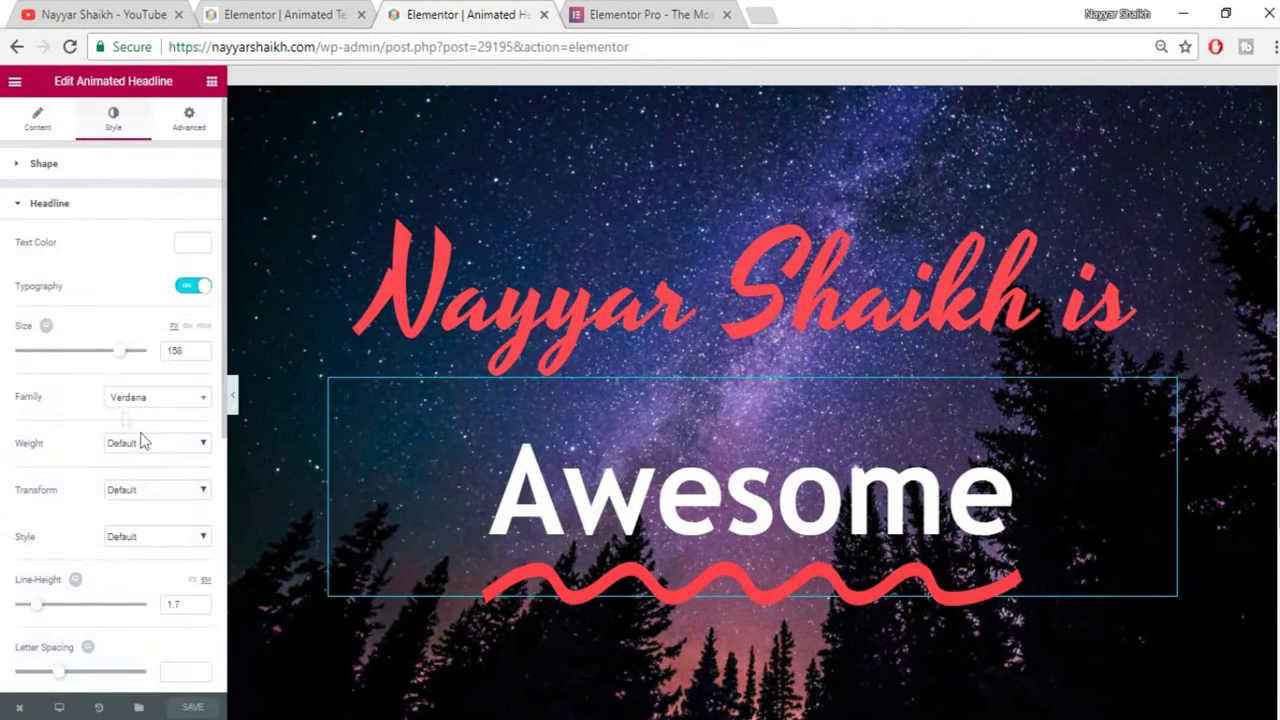
{"action": "scroll", "coordinate": [152, 560], "scroll_direction": "down", "scroll_amount": 1}
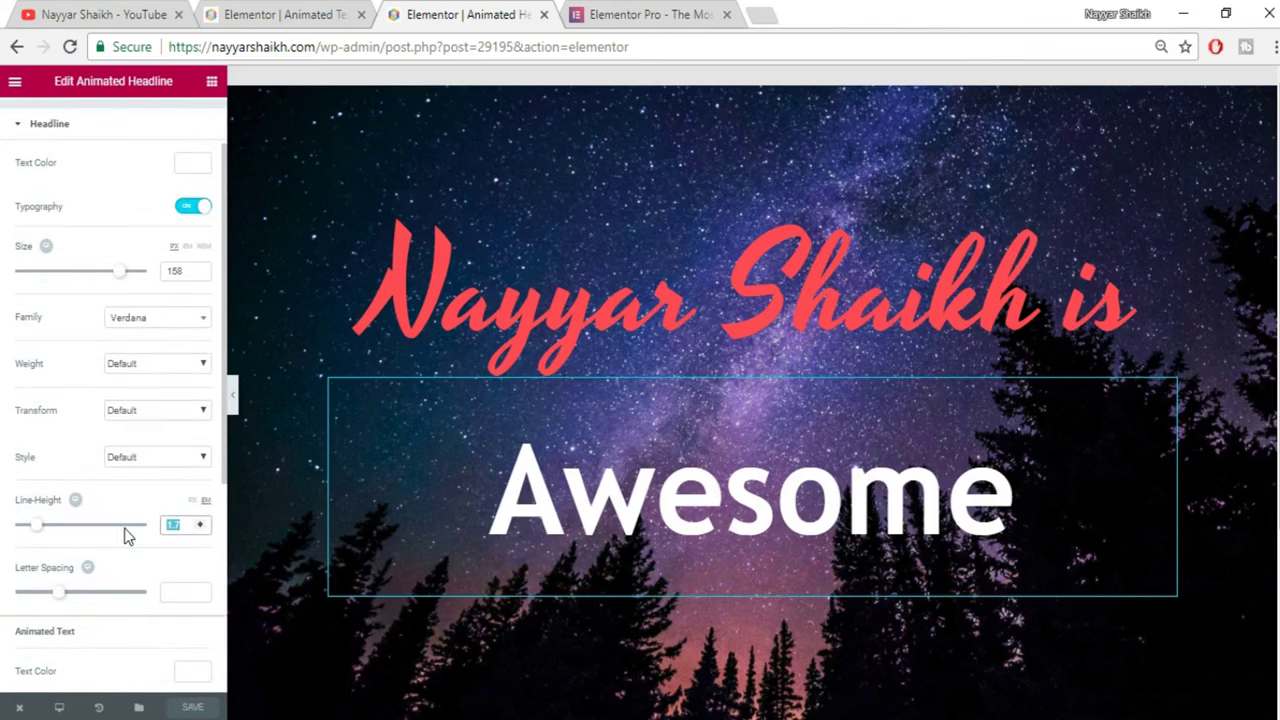
{"action": "key", "text": "BackSpace"}
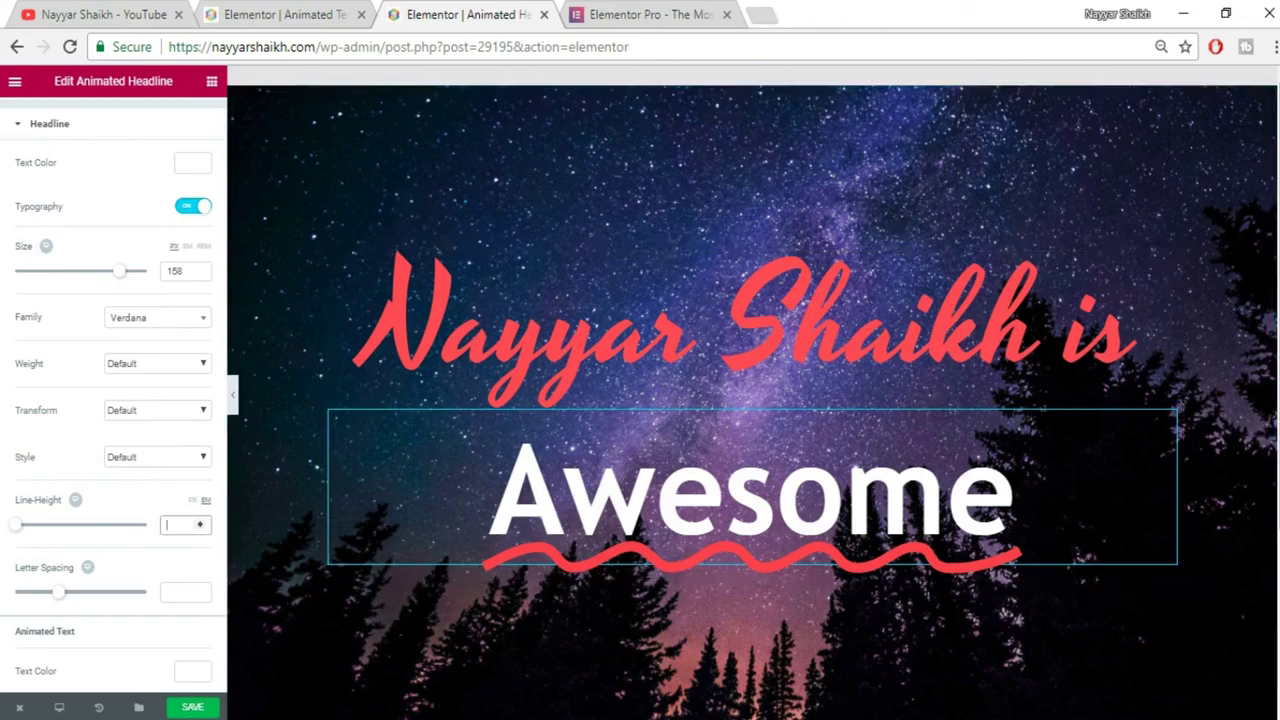
{"action": "left_click", "coordinate": [196, 708]}
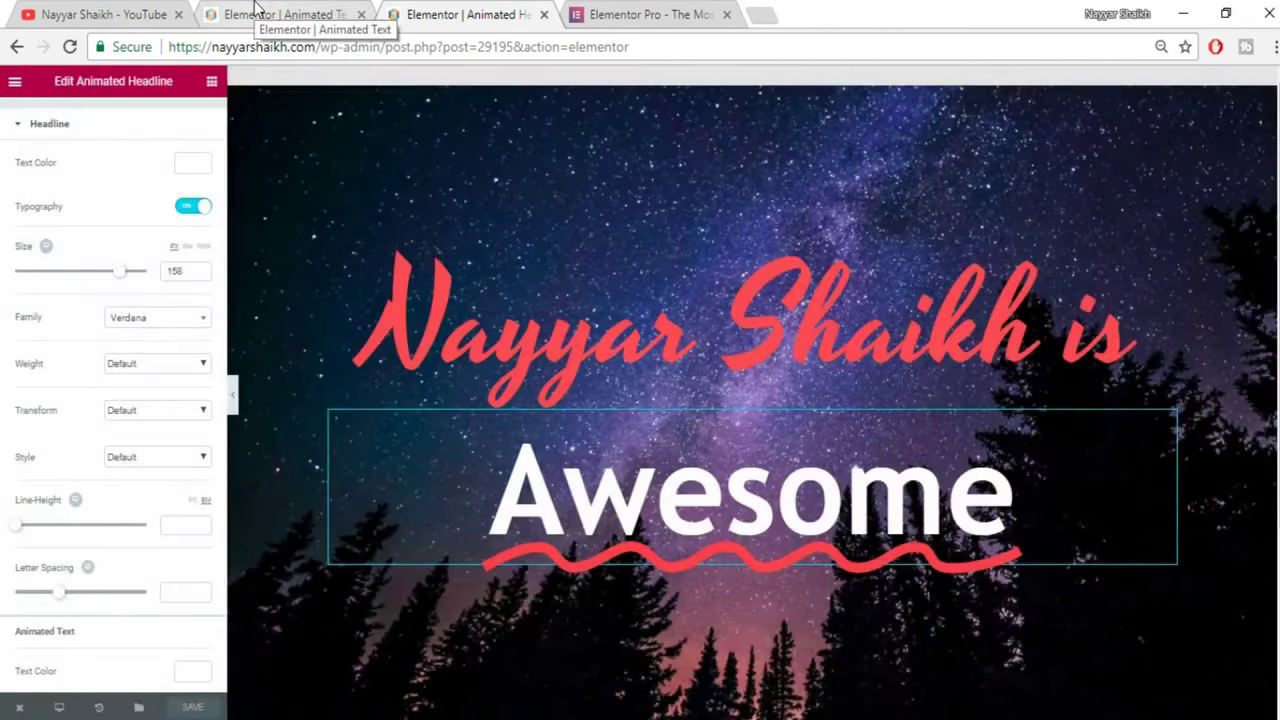
Step: Examine the example page's headline and the section beneath it, and return to the page being edited
{"action": "left_click", "coordinate": [270, 12]}
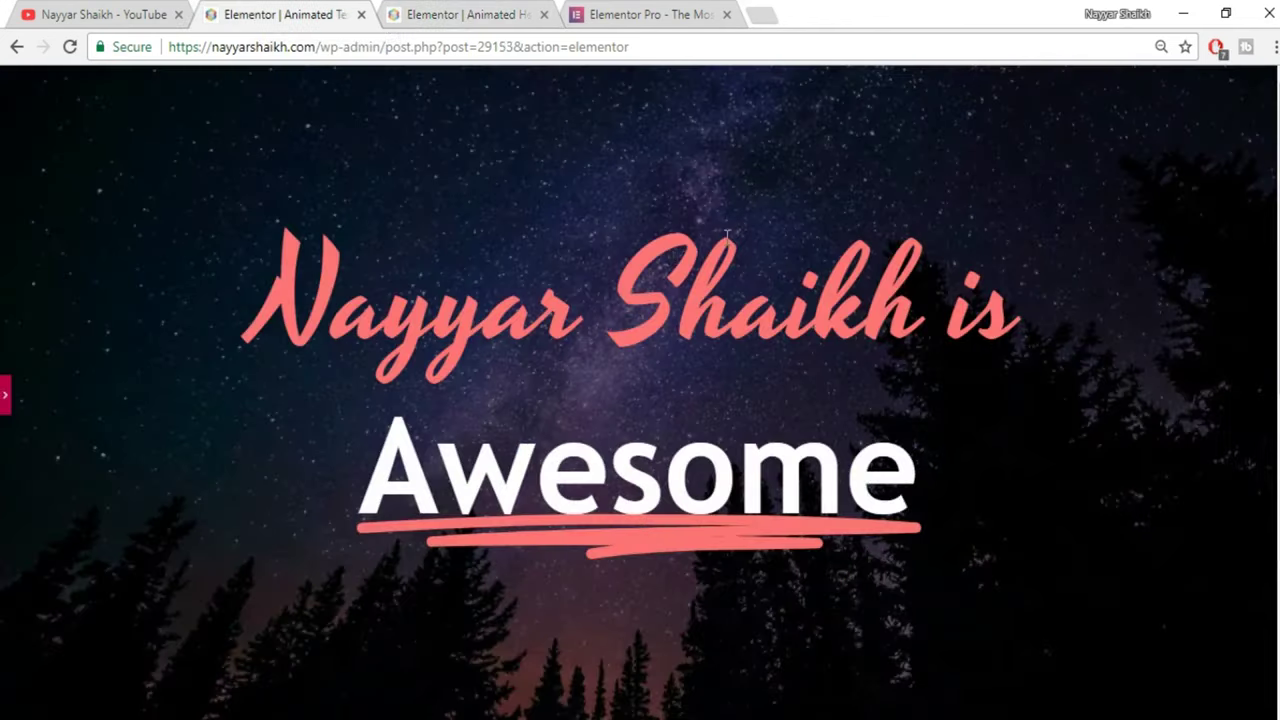
{"action": "scroll", "coordinate": [60, 347], "scroll_direction": "down", "scroll_amount": 6}
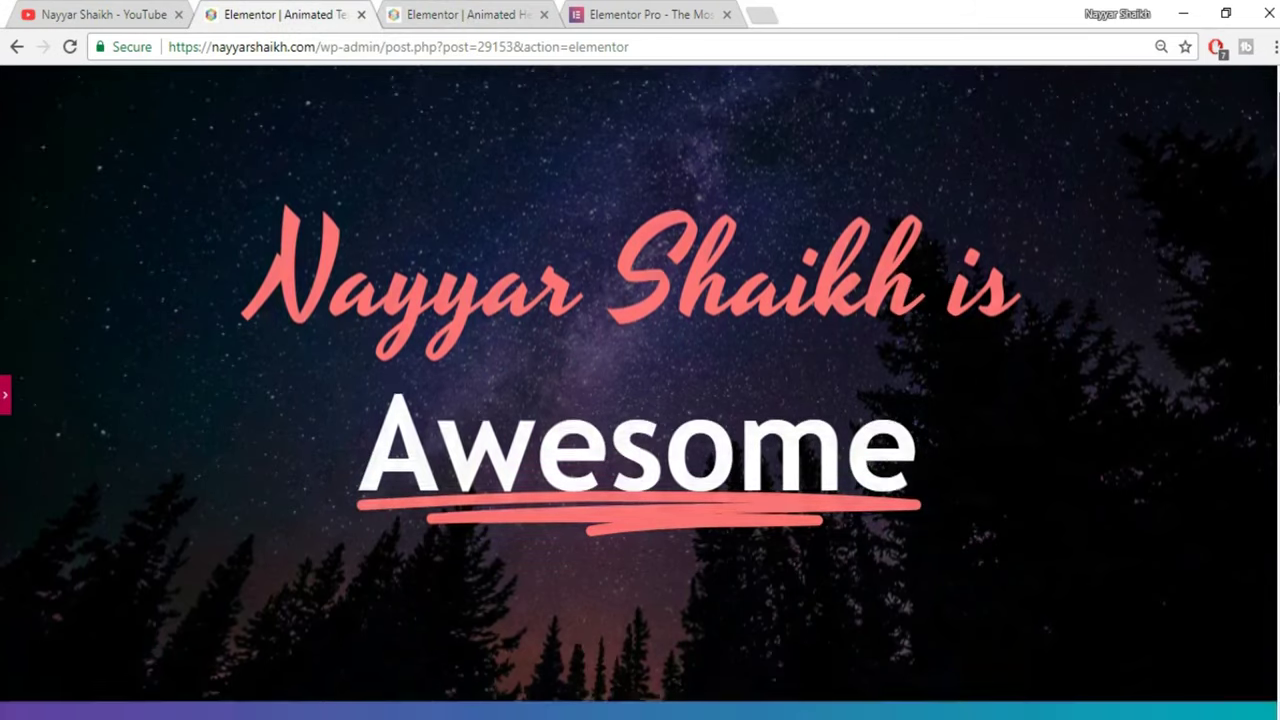
{"action": "left_click", "coordinate": [514, 10]}
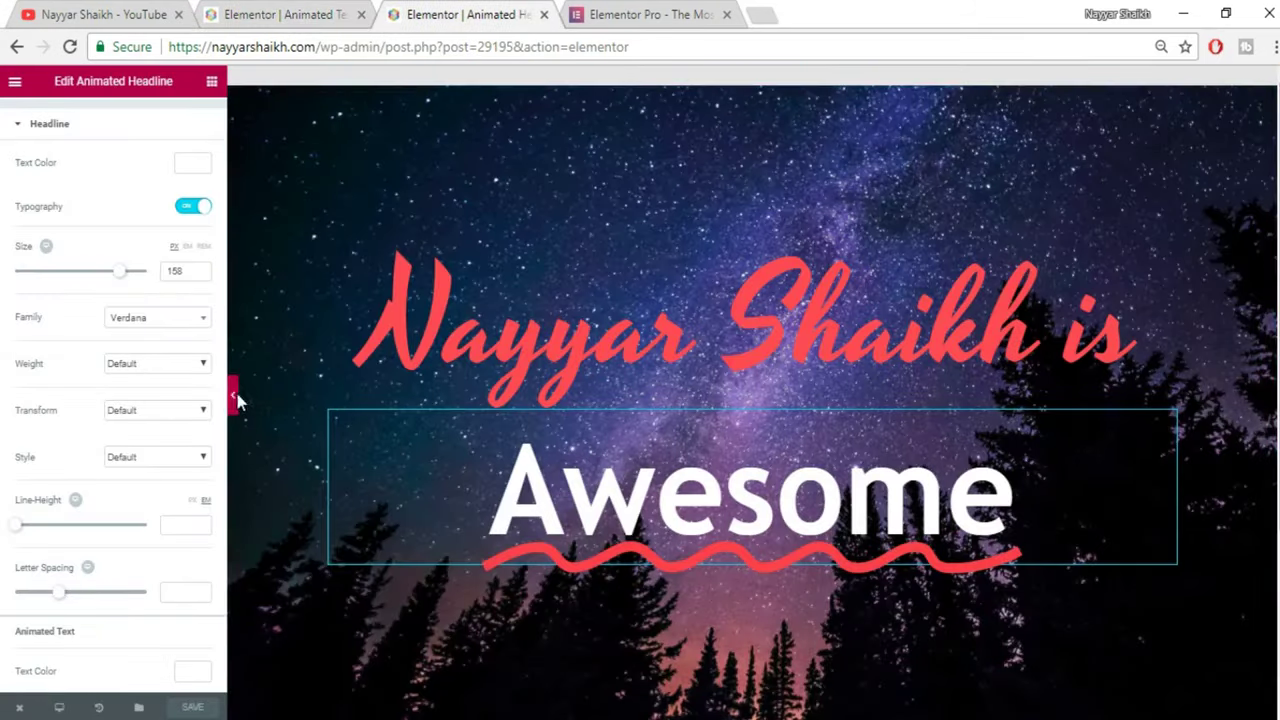
Step: Insert the saved AnimatedText section template below the starry section, checking the matching section on the example page
{"action": "scroll", "coordinate": [578, 450], "scroll_direction": "down", "scroll_amount": 3}
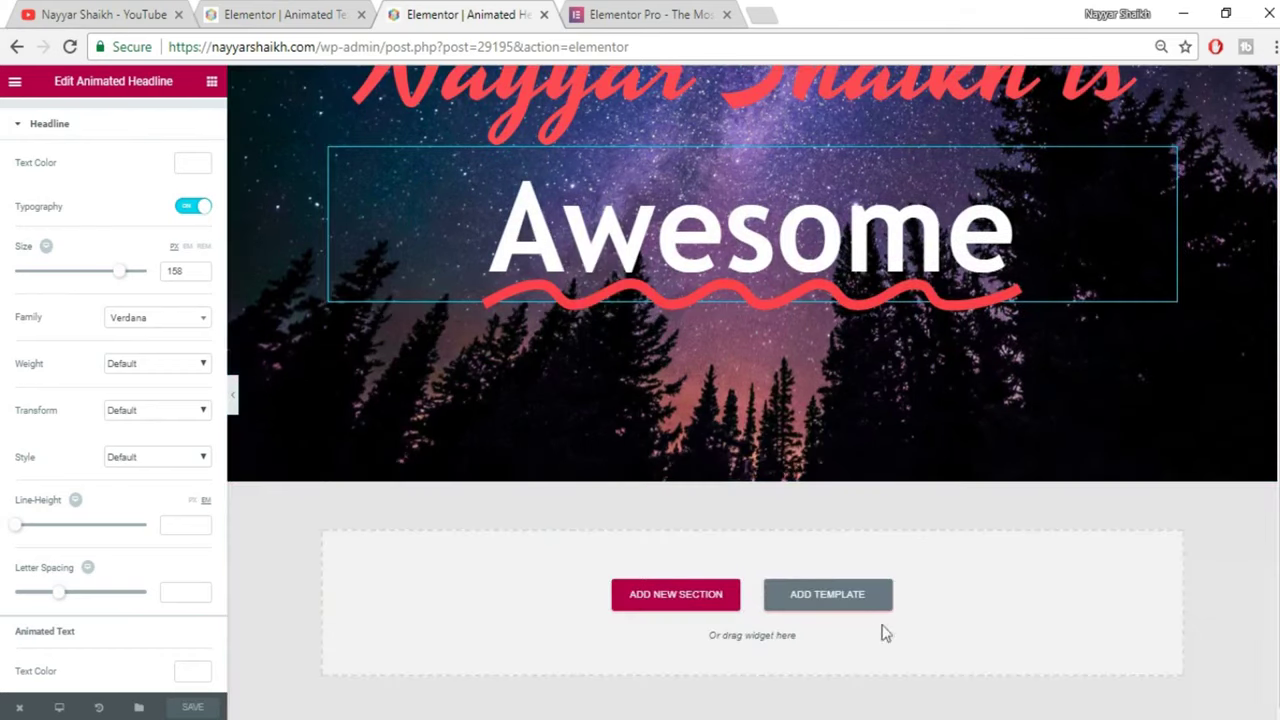
{"action": "left_click", "coordinate": [850, 605]}
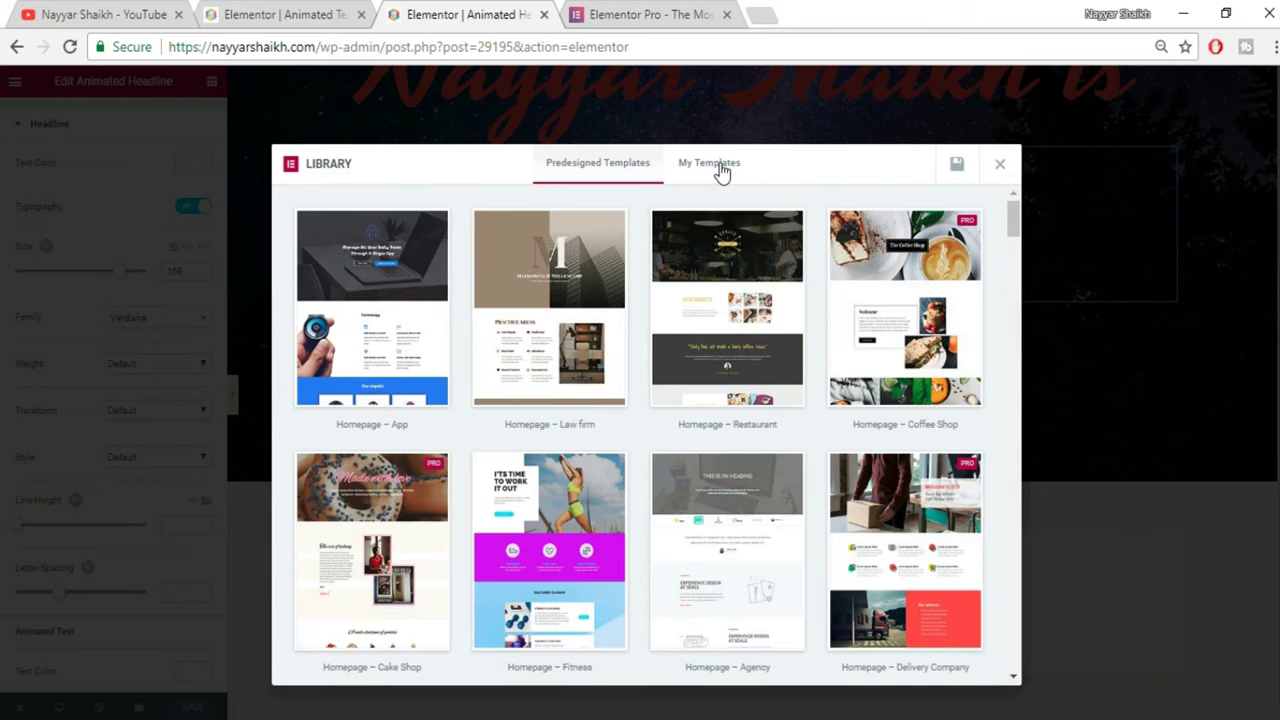
{"action": "left_click", "coordinate": [721, 172]}
{"action": "left_click", "coordinate": [348, 12]}
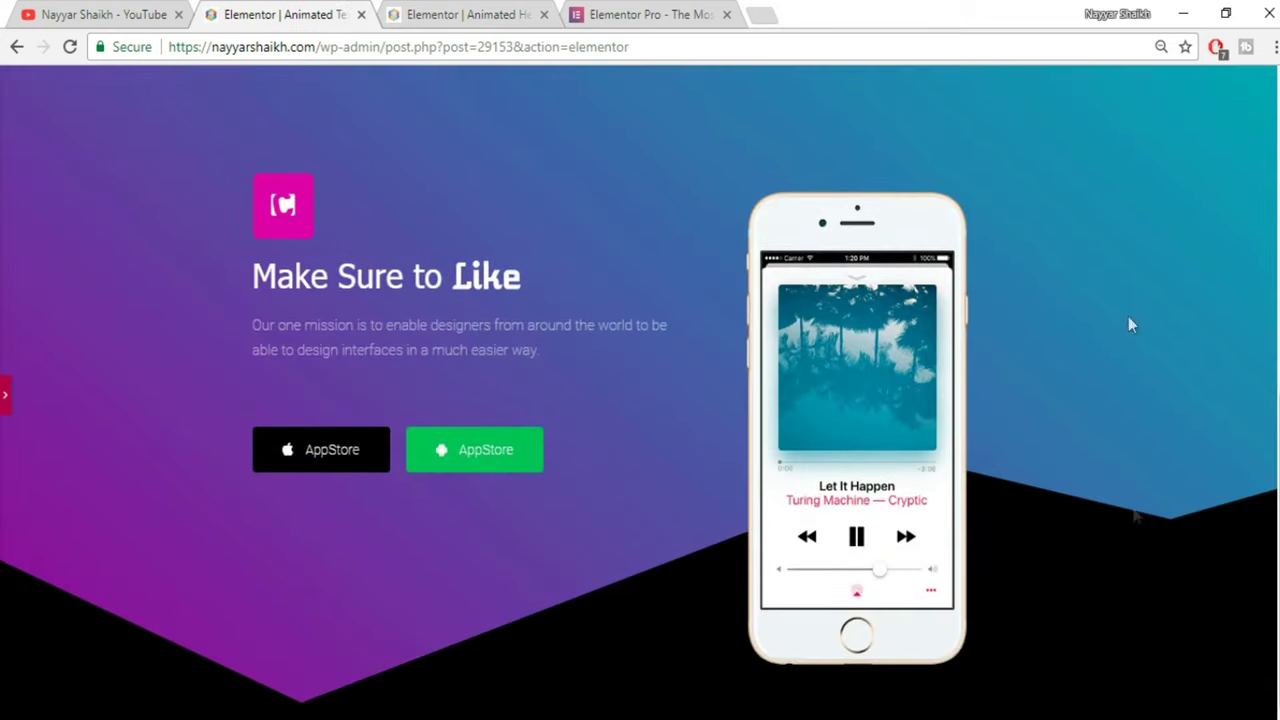
{"action": "left_click", "coordinate": [455, 12]}
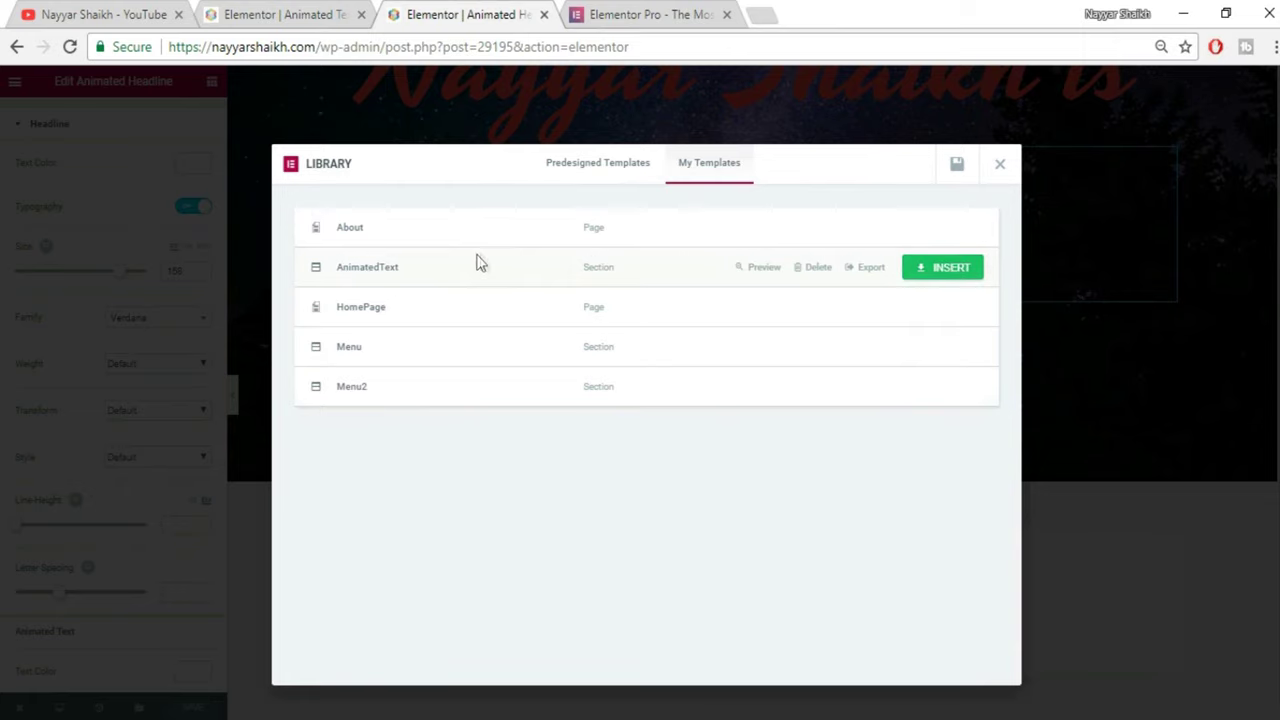
{"action": "left_click", "coordinate": [946, 268]}
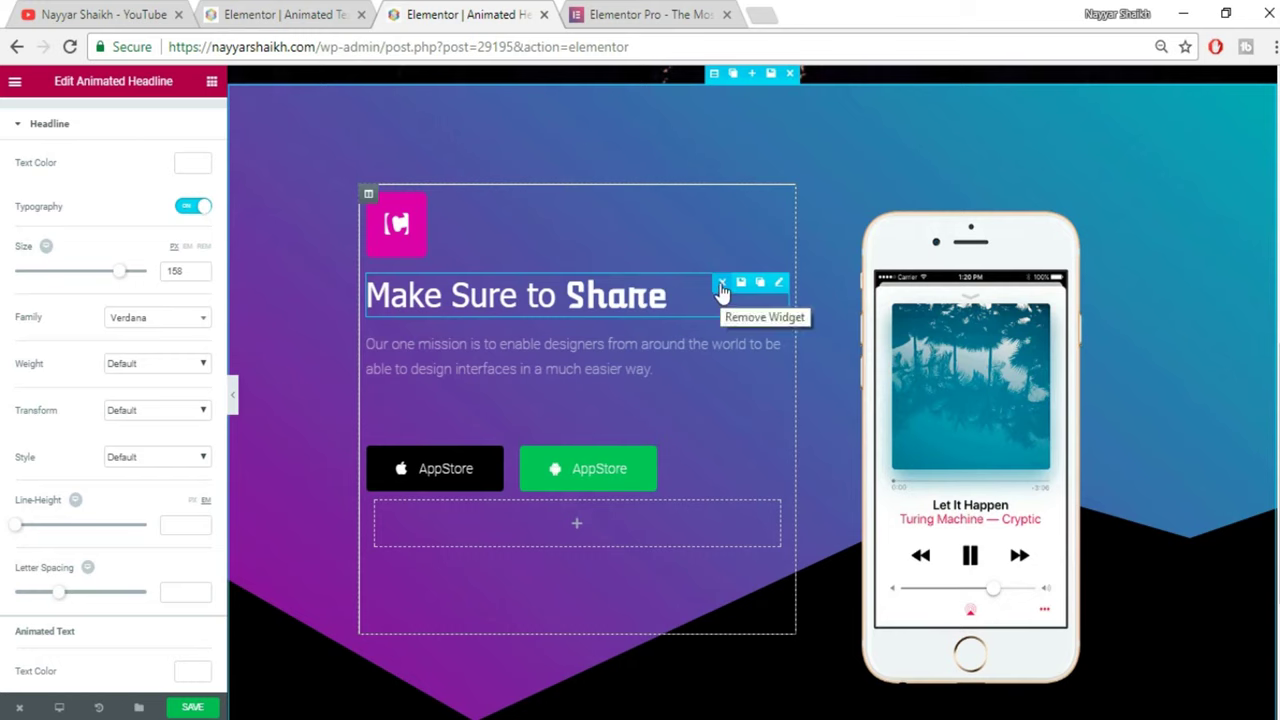
Step: Replace the template's "Make Sure to" headline with a new Animated Headline widget between the pink logo icon and the paragraph
{"action": "left_click", "coordinate": [722, 285]}
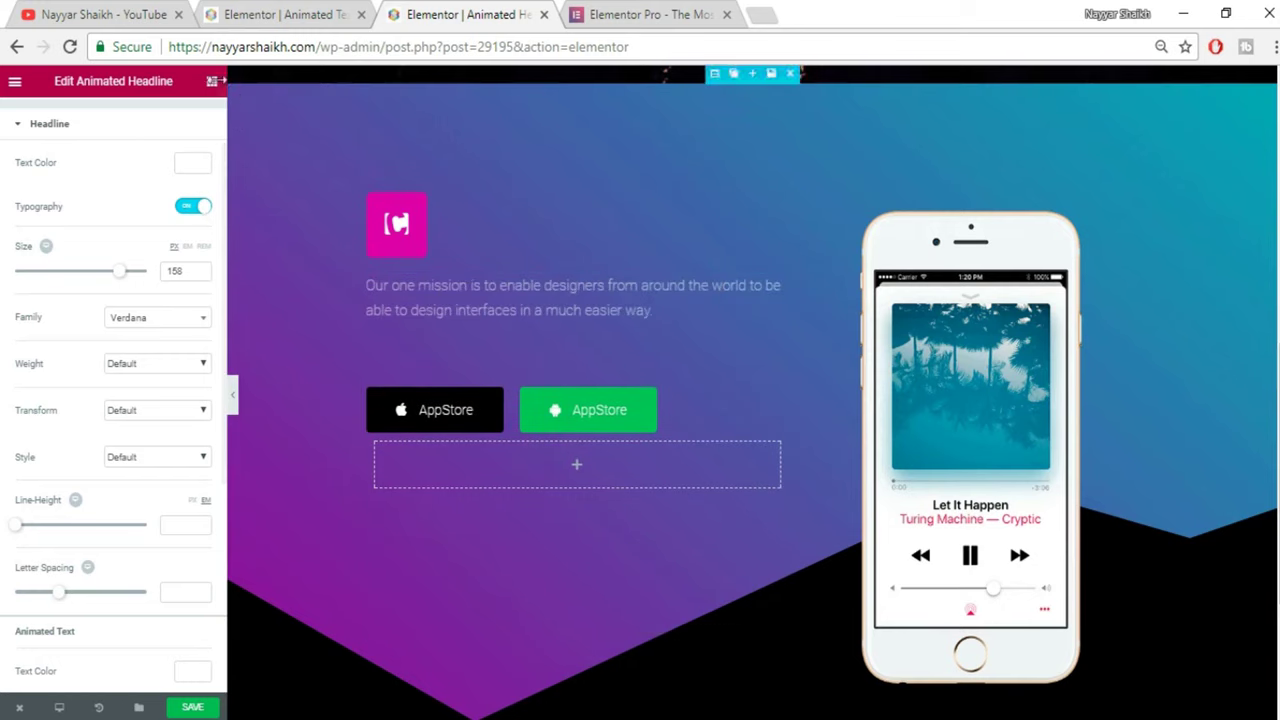
{"action": "left_click", "coordinate": [212, 84]}
{"action": "scroll", "coordinate": [174, 418], "scroll_direction": "down", "scroll_amount": 4}
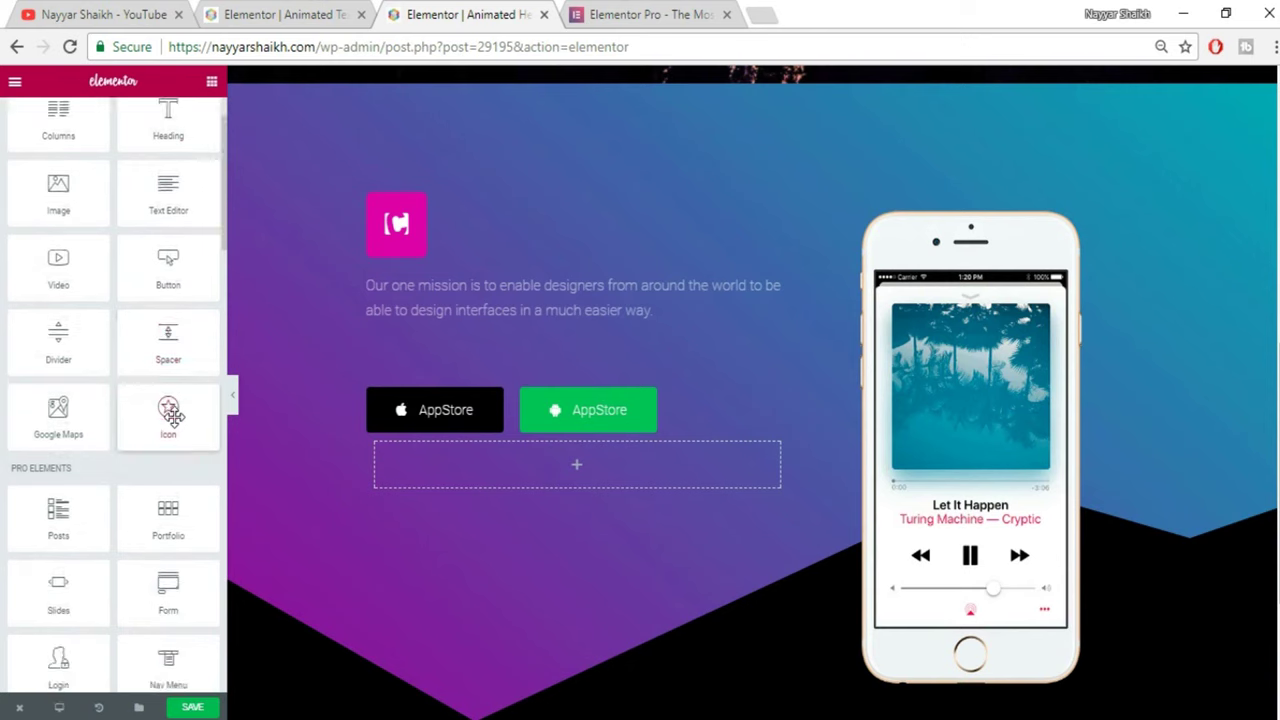
{"action": "scroll", "coordinate": [174, 418], "scroll_direction": "down", "scroll_amount": 1}
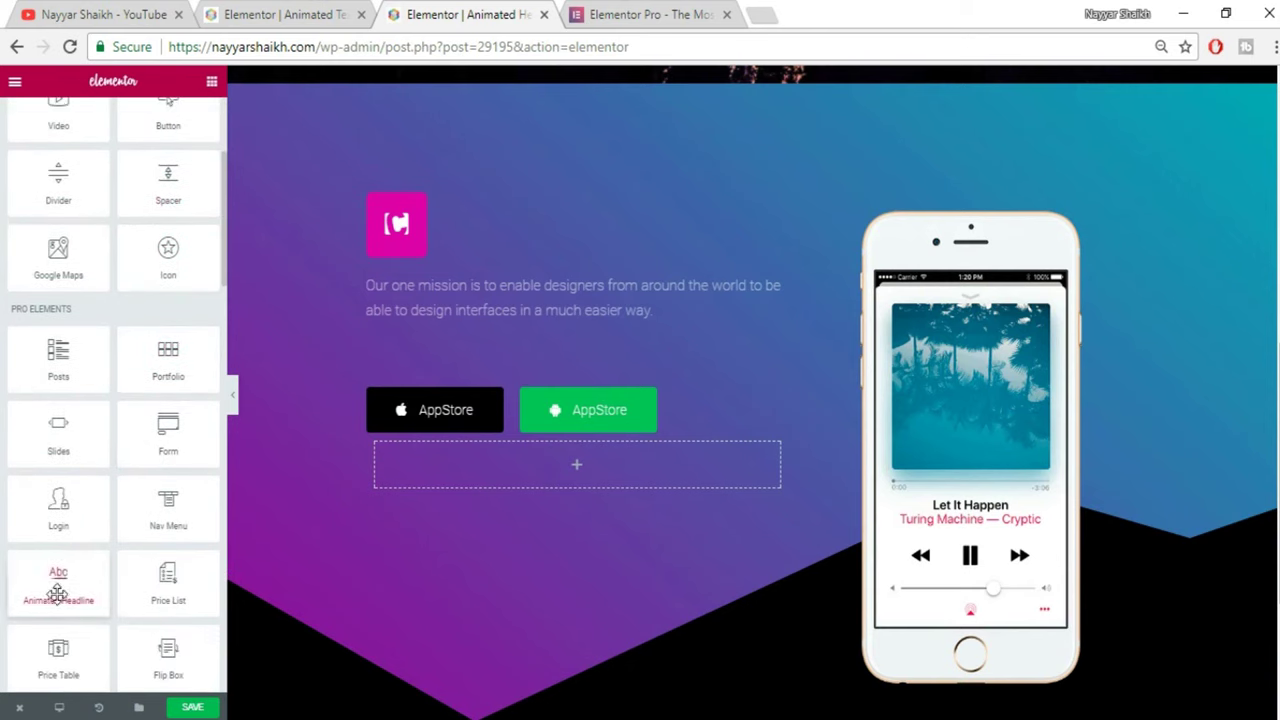
{"action": "left_click_drag", "start_coordinate": [59, 590], "coordinate": [493, 285]}
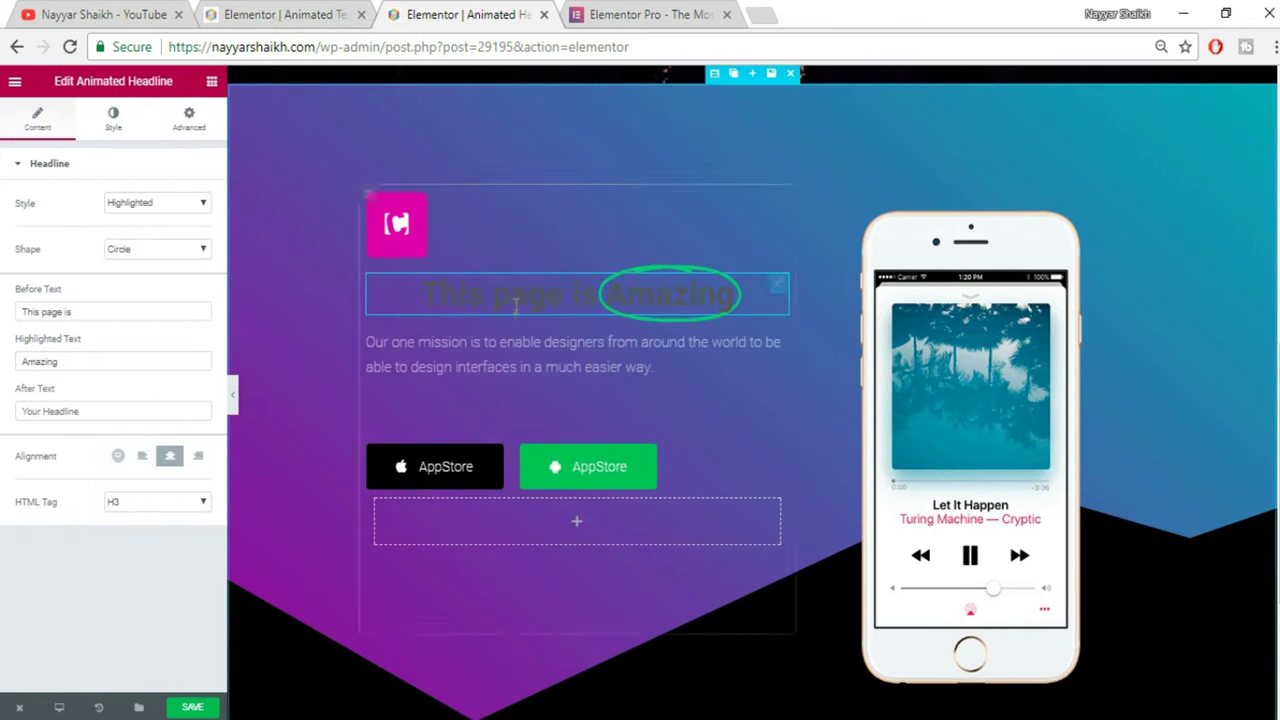
Step: Set the new animated headline's style to Rotating and its headline text color to white
{"action": "left_click", "coordinate": [190, 204]}
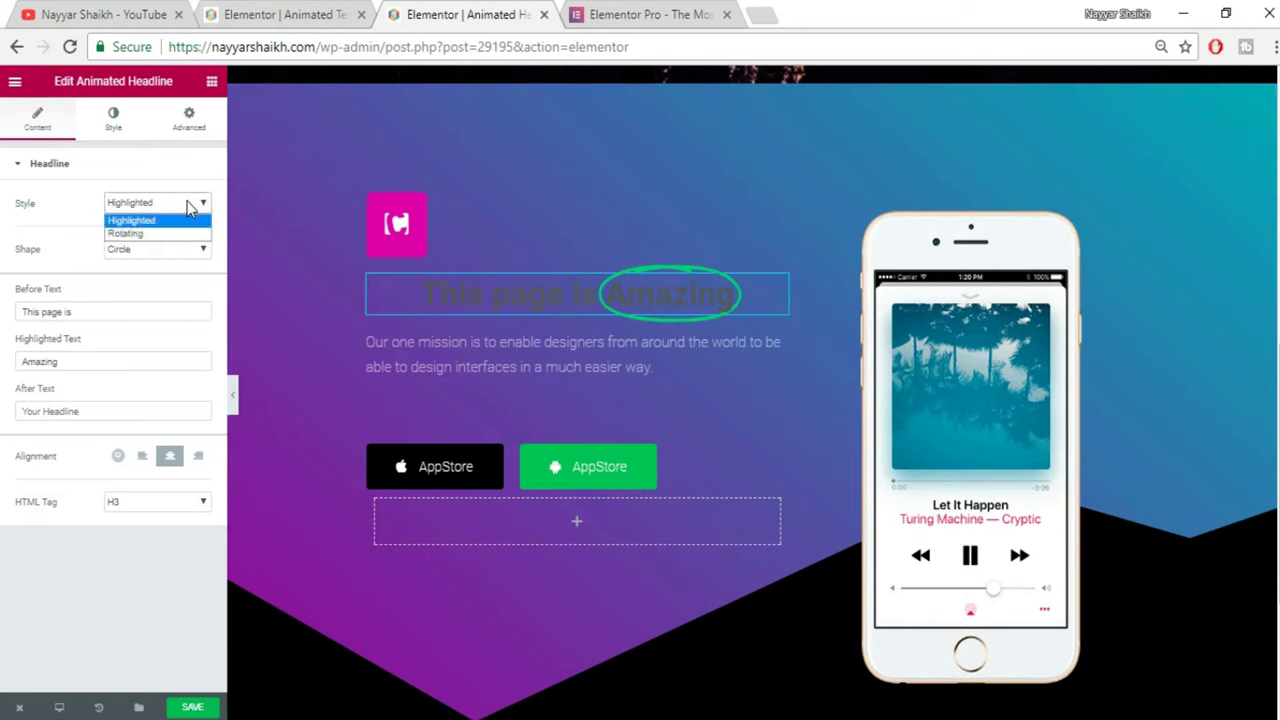
{"action": "left_click", "coordinate": [141, 238]}
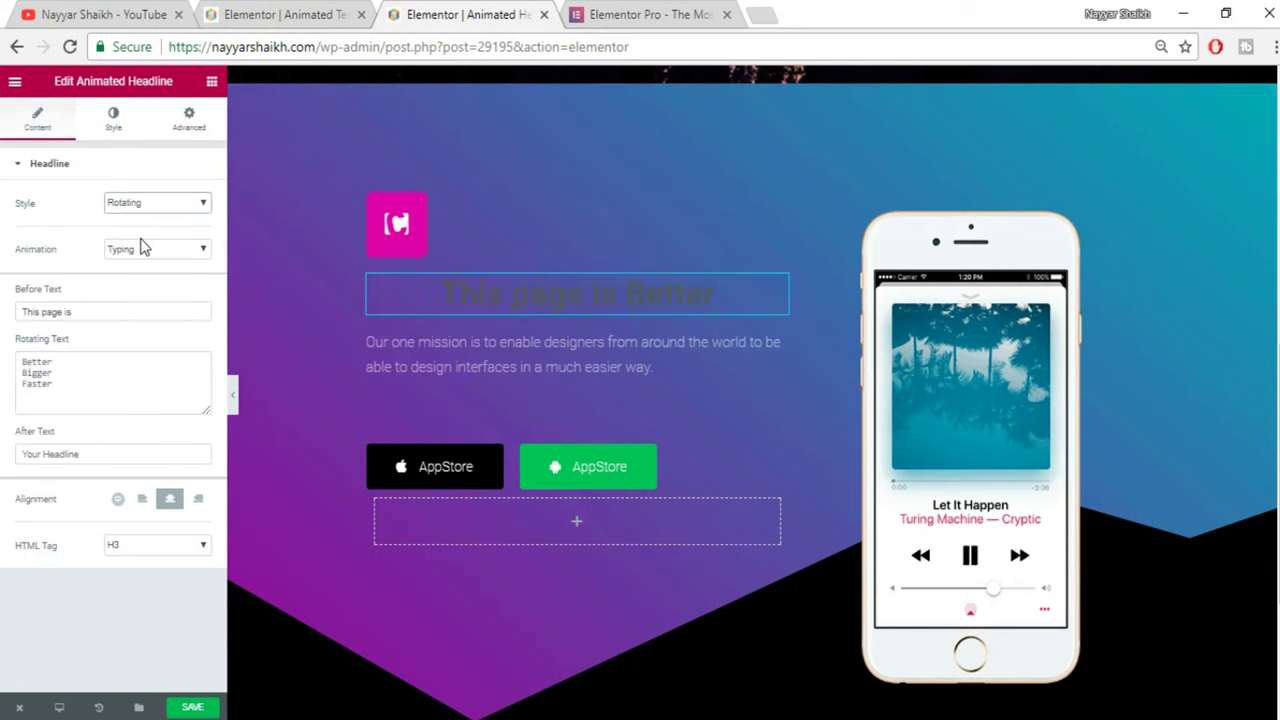
{"action": "left_click", "coordinate": [113, 118]}
{"action": "left_click", "coordinate": [207, 206]}
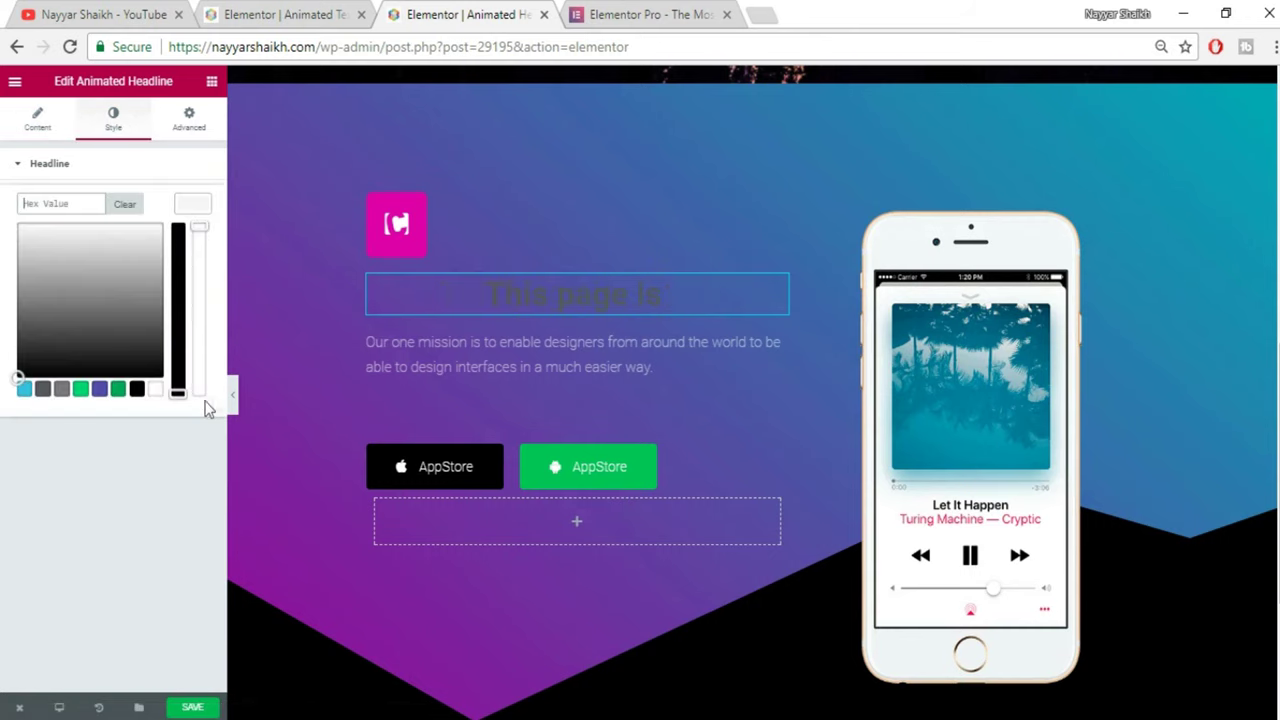
{"action": "left_click", "coordinate": [158, 393]}
{"action": "left_click", "coordinate": [200, 208]}
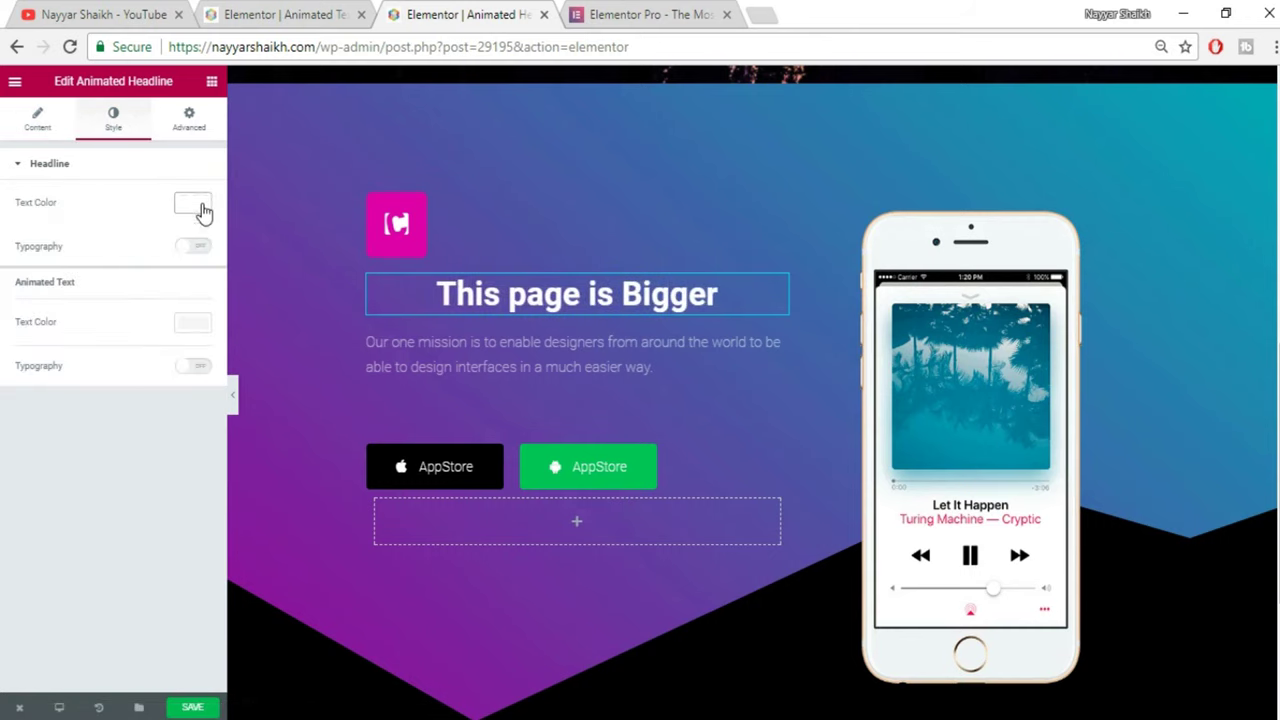
Step: Check the headline wording on the example page and set the new headline's before text to "Make Sure to"
{"action": "left_click", "coordinate": [311, 10]}
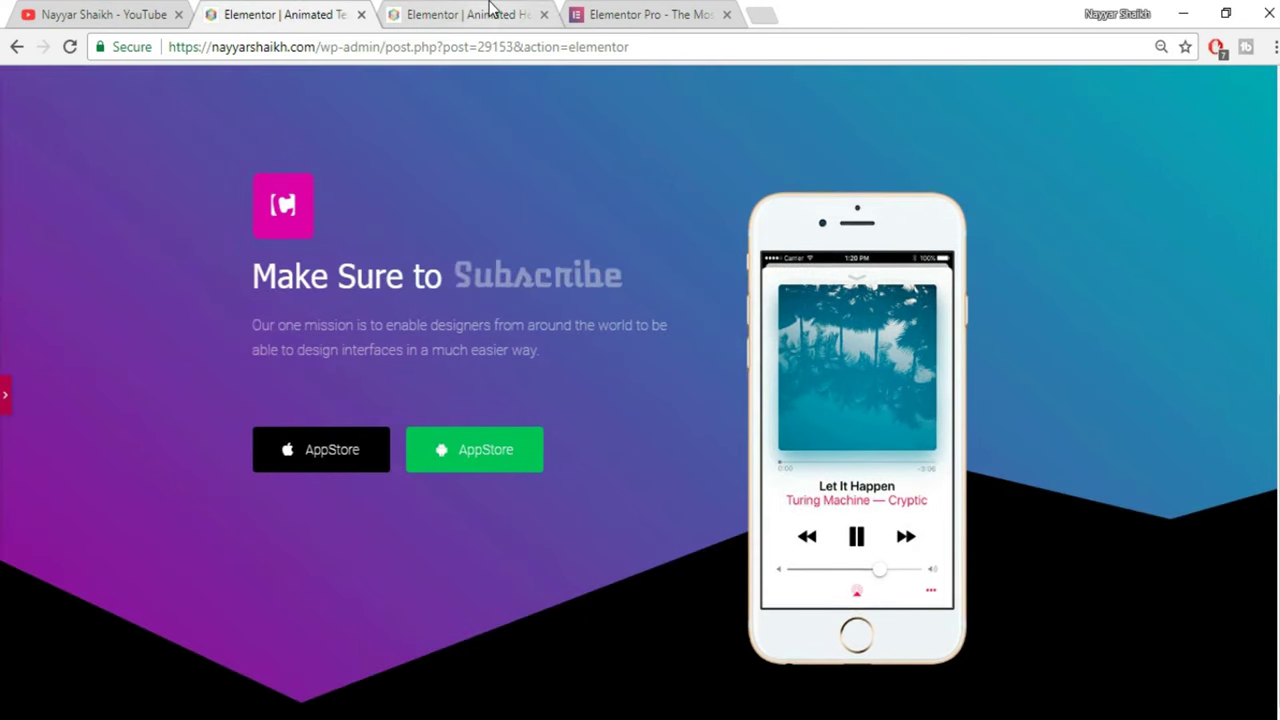
{"action": "left_click", "coordinate": [388, 12]}
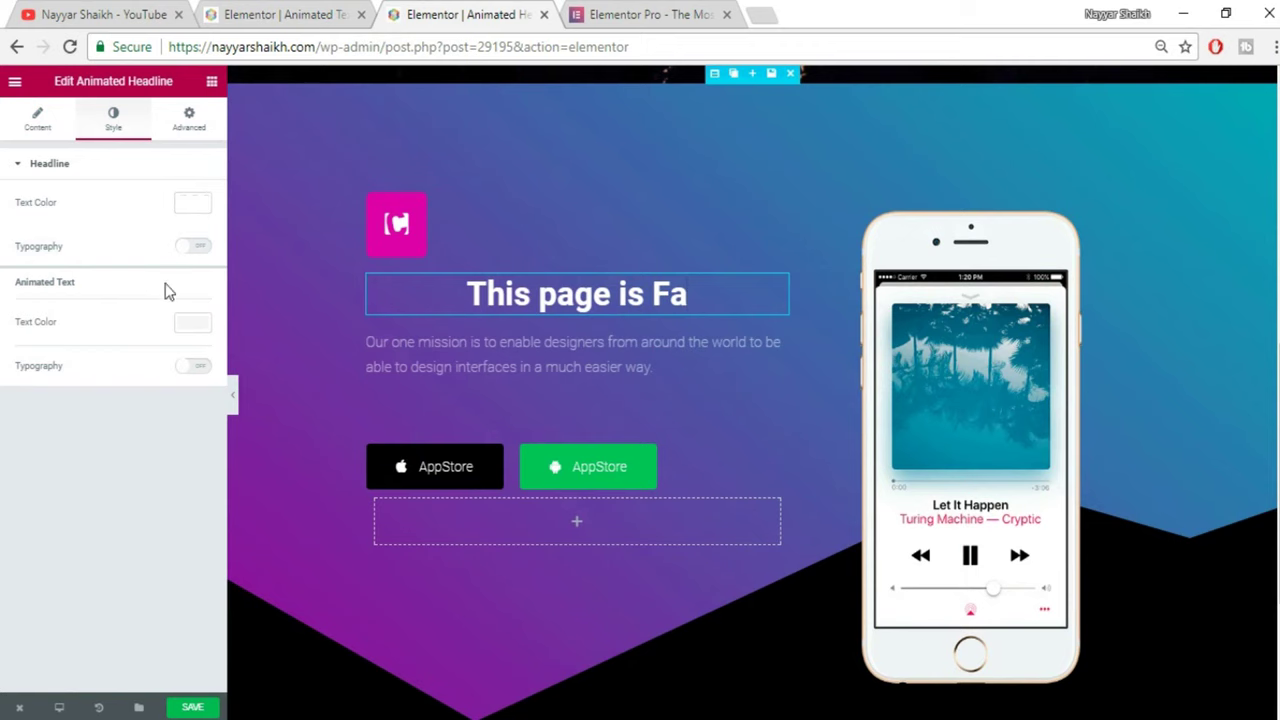
{"action": "left_click", "coordinate": [39, 124]}
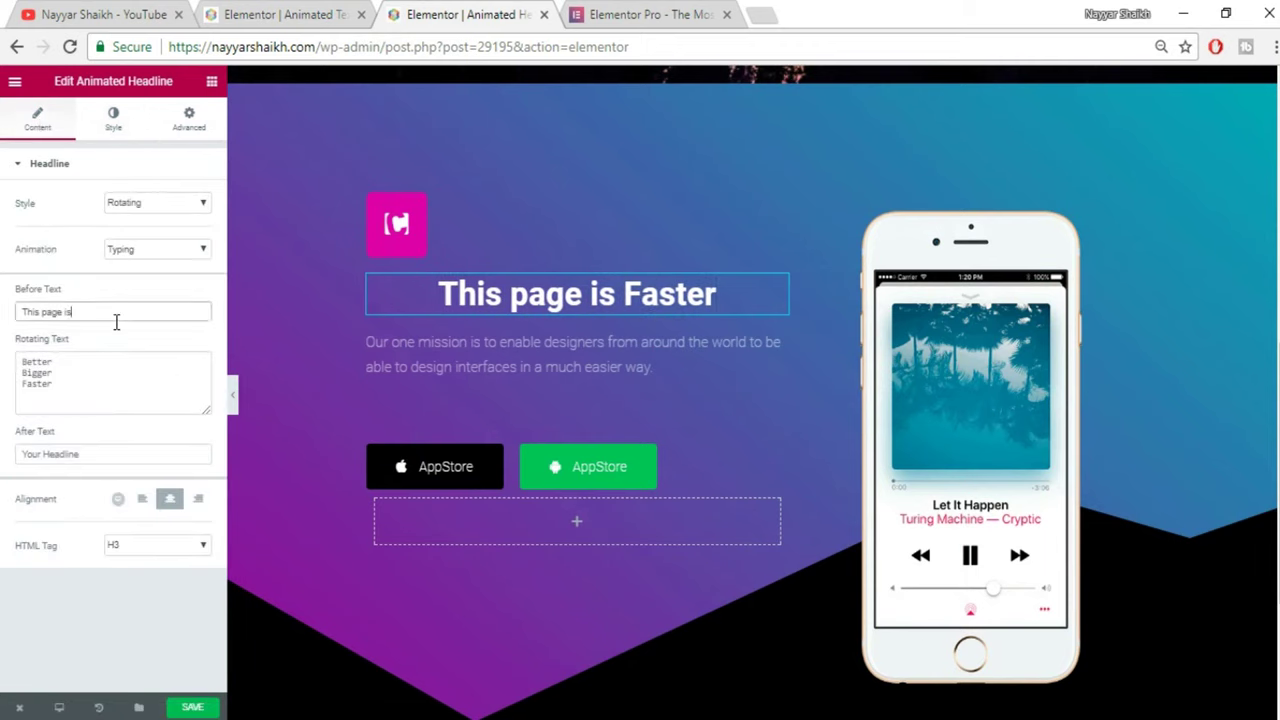
{"action": "left_click_drag", "start_coordinate": [116, 322], "coordinate": [3, 325]}
{"action": "type", "text": "Make Sure to "}
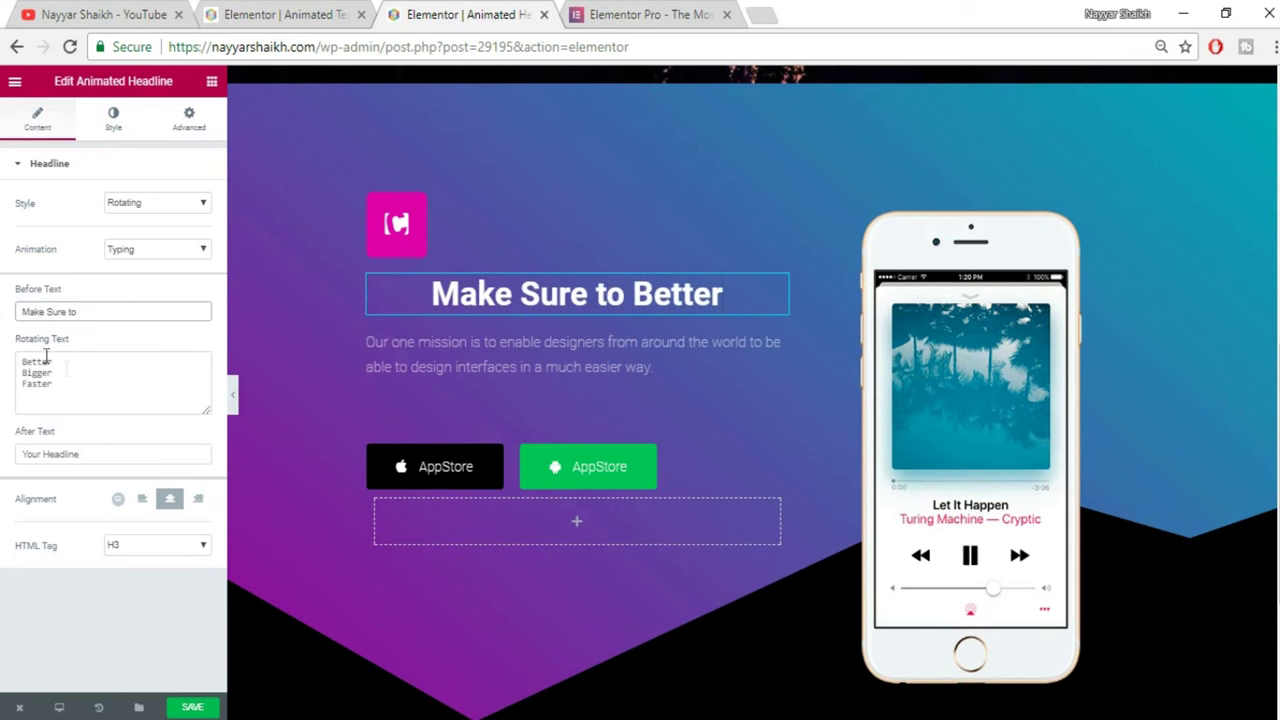
Step: Replace the headline's rotating text with Subscribe, Like and Share, each on its own line
{"action": "type", "text": "Sub"}
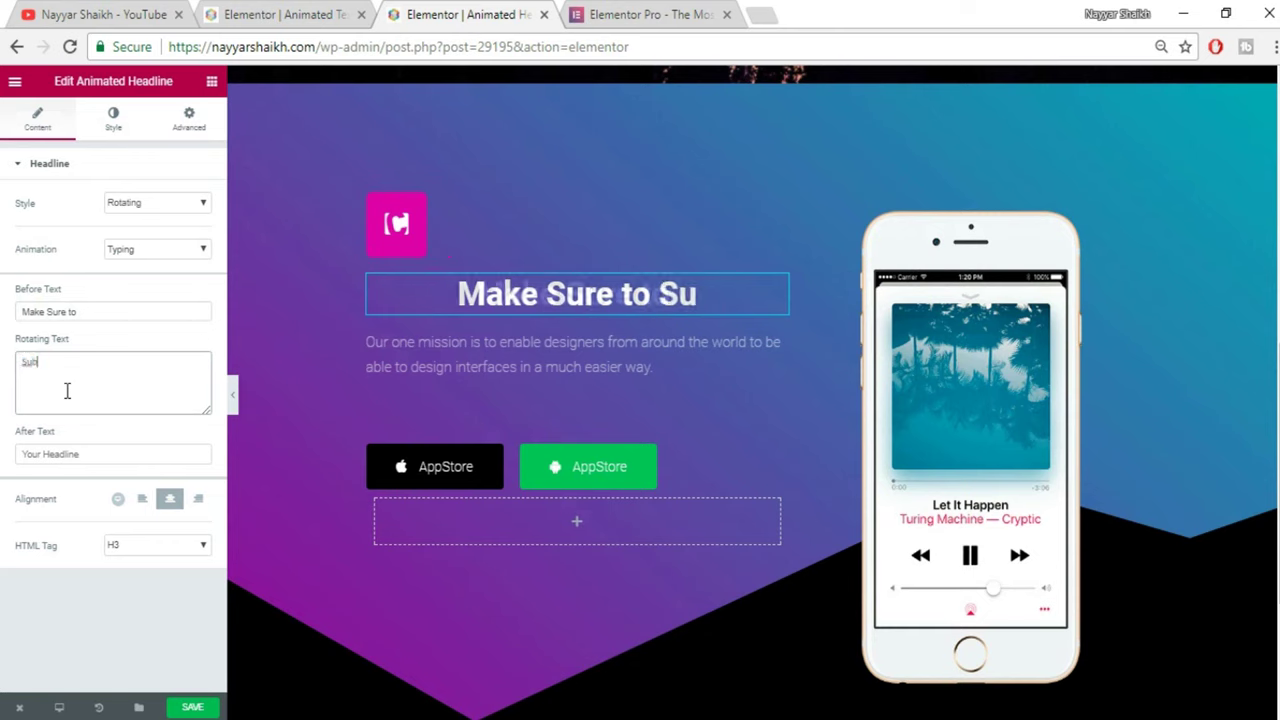
{"action": "type", "text": "scribe"}
{"action": "key", "text": "Return"}
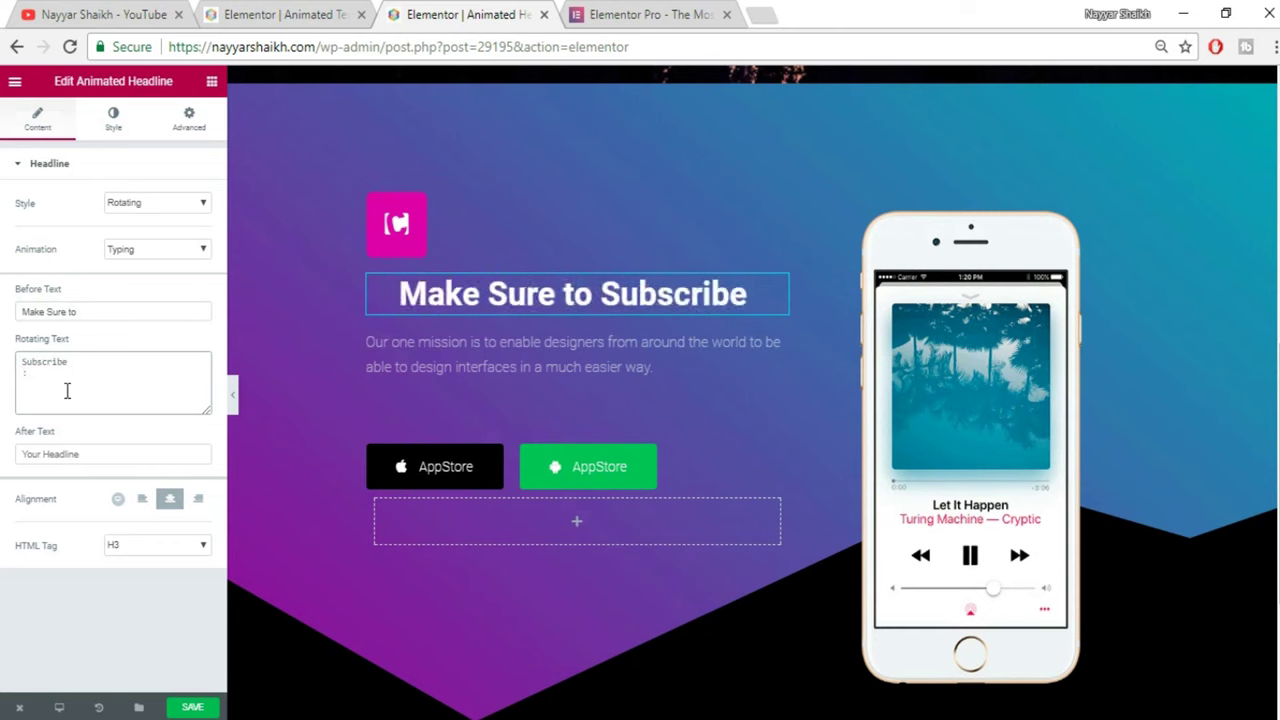
{"action": "type", "text": "Like "}
{"action": "type", "text": "S"}
{"action": "type", "text": "hare"}
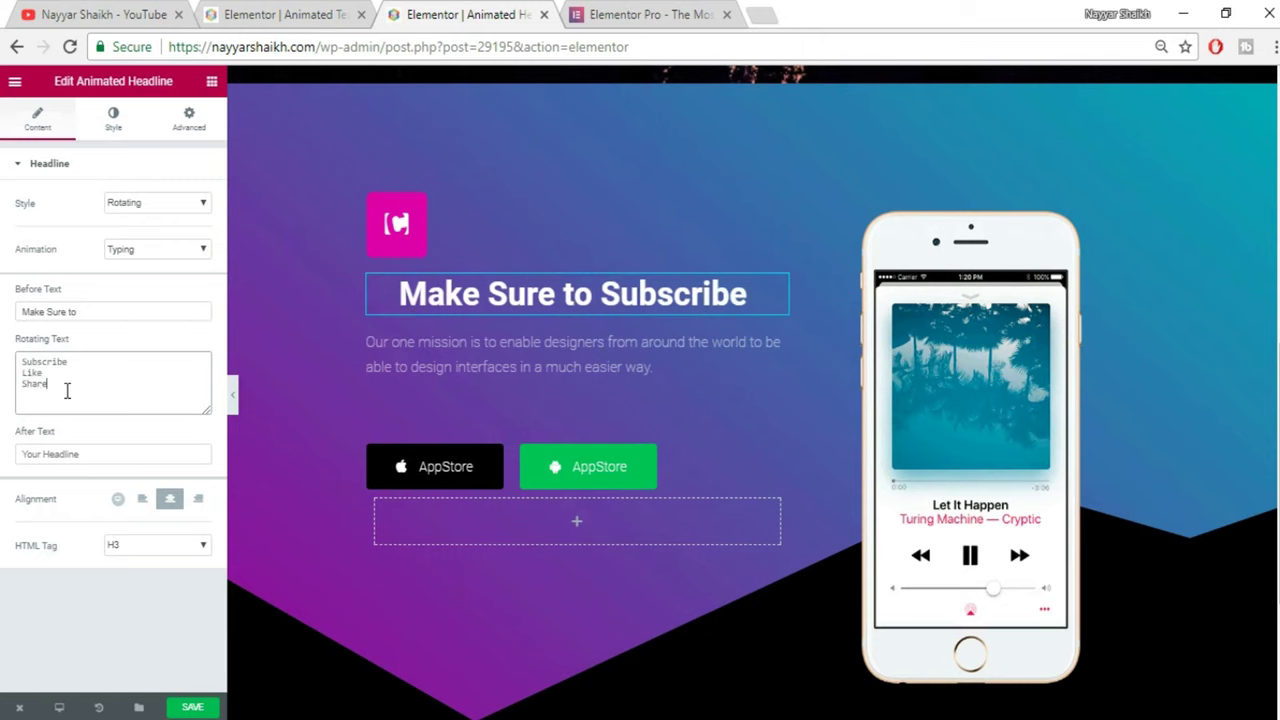